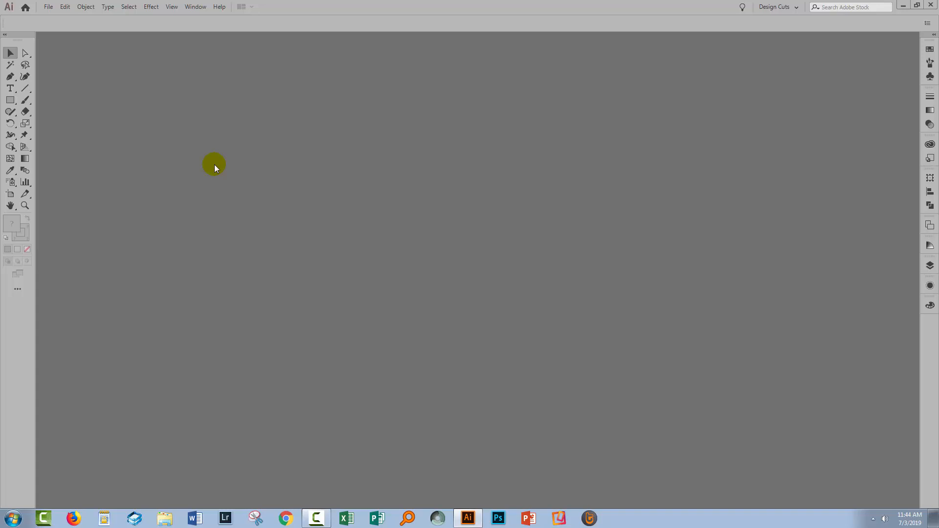
- Create a new 2000 × 2000 px RGB document with one artboard
click(47, 7)
click(55, 18)
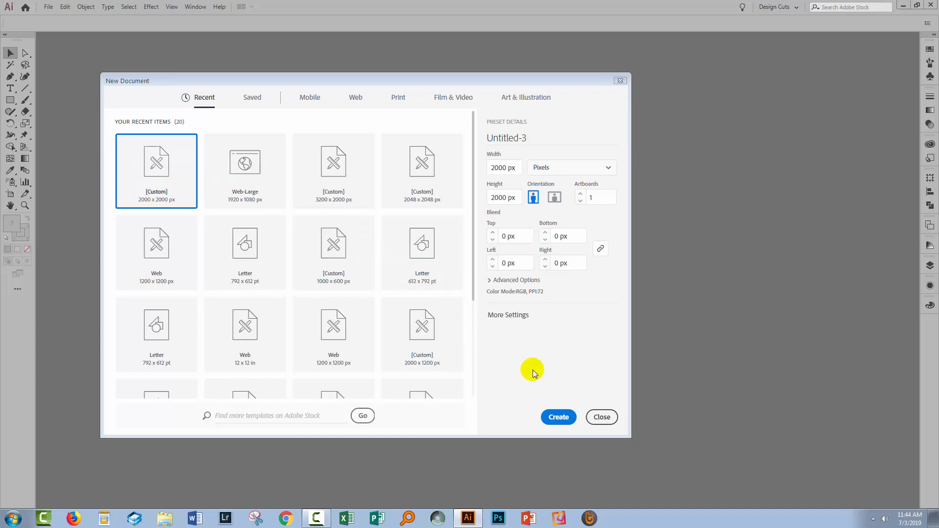
click(562, 419)
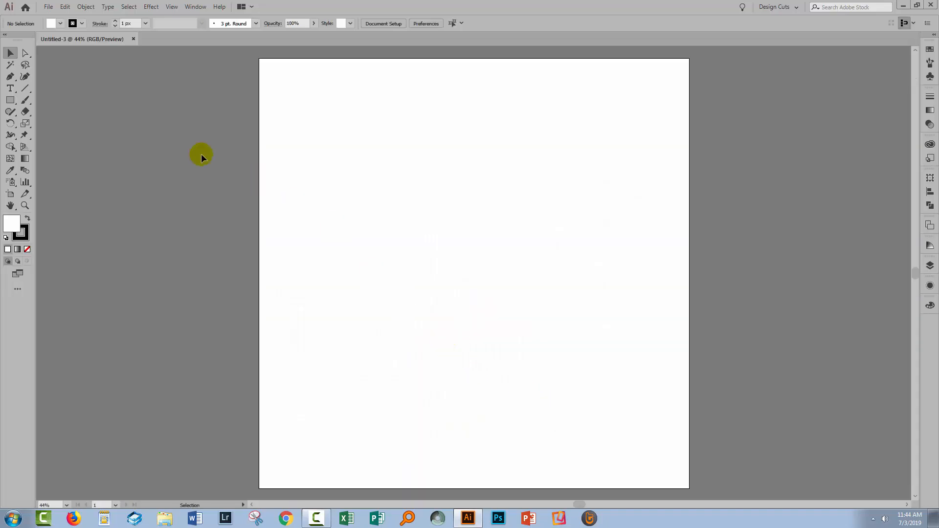
- Draw a 300 × 300 px square slightly above and left of the artboard's centre
click(10, 101)
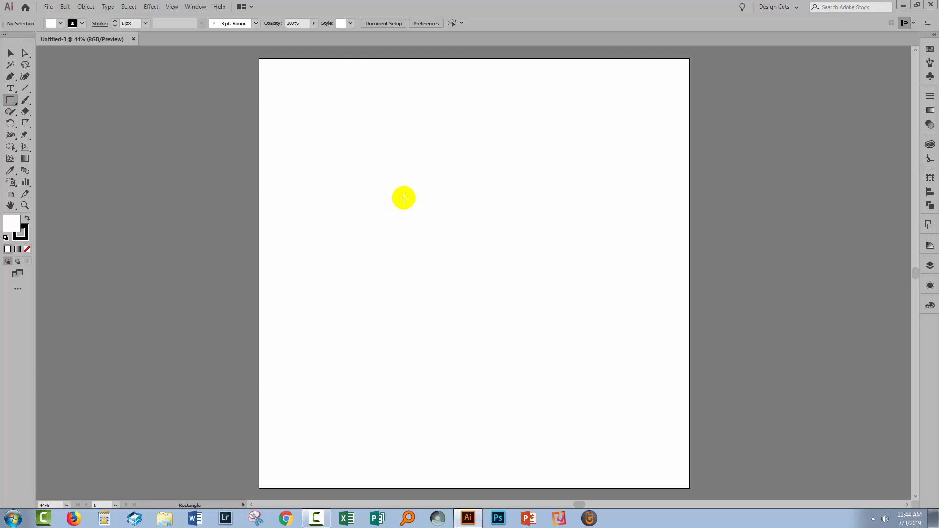
click(390, 204)
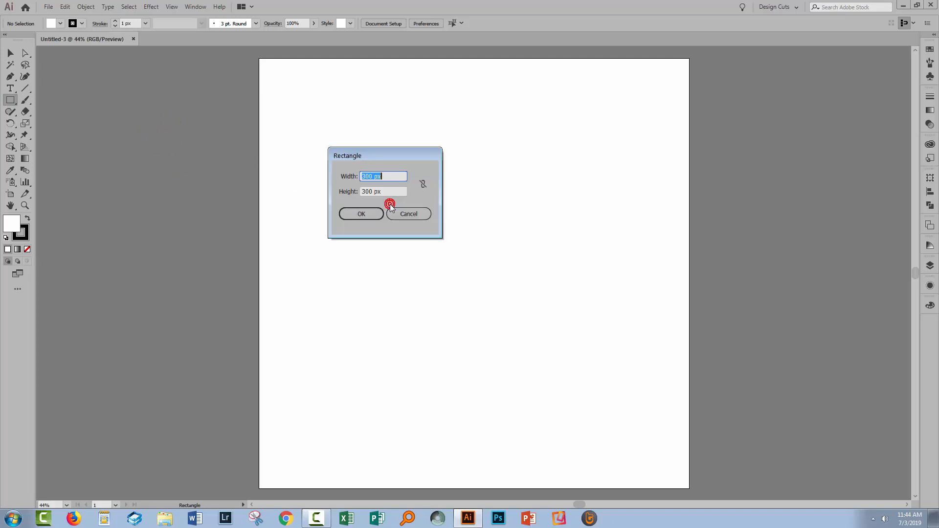
click(360, 216)
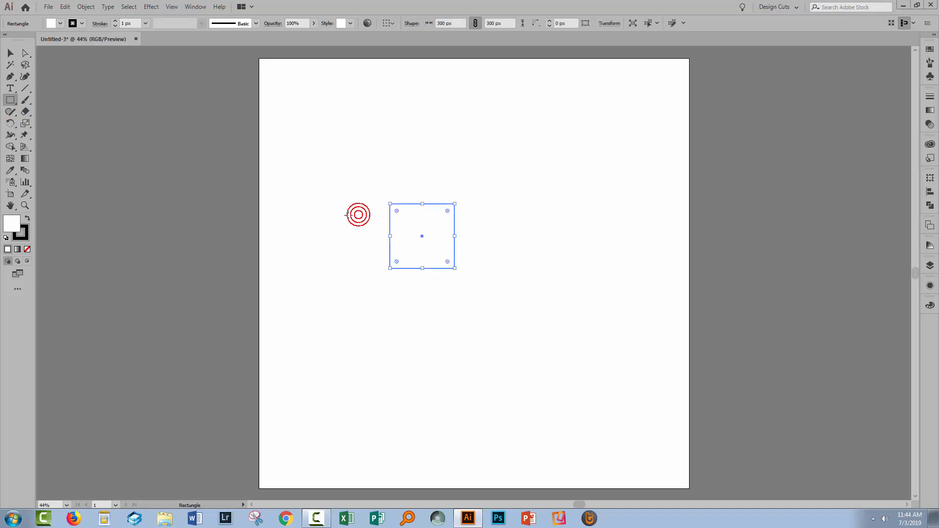
- Give the square a dark gray swatch fill and remove its stroke
click(28, 218)
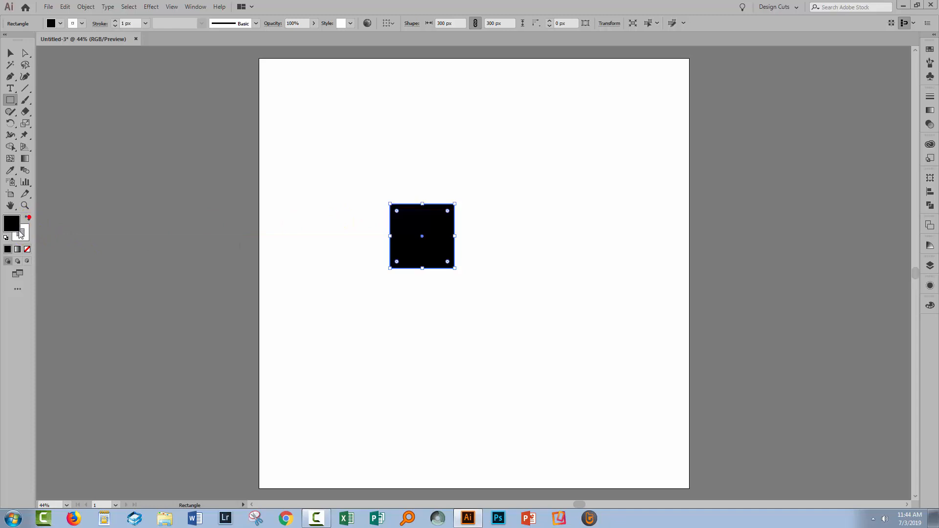
click(25, 239)
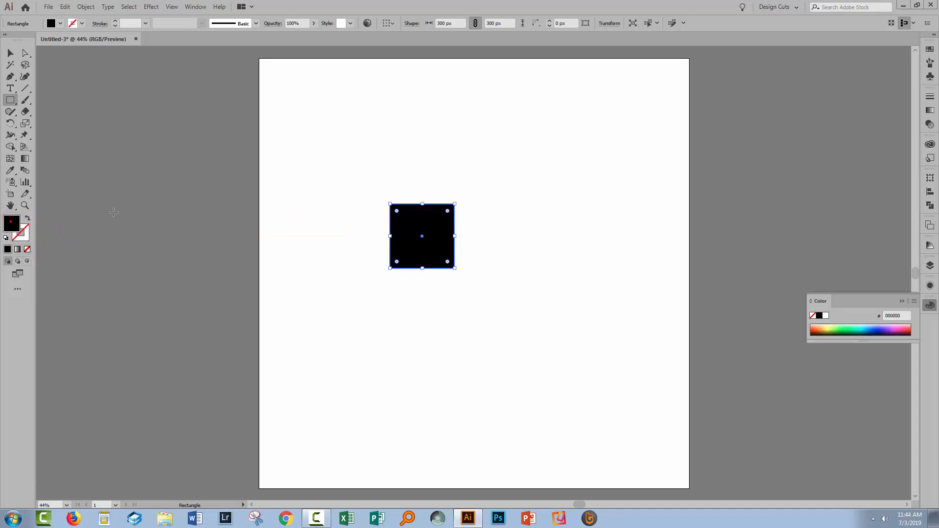
click(929, 49)
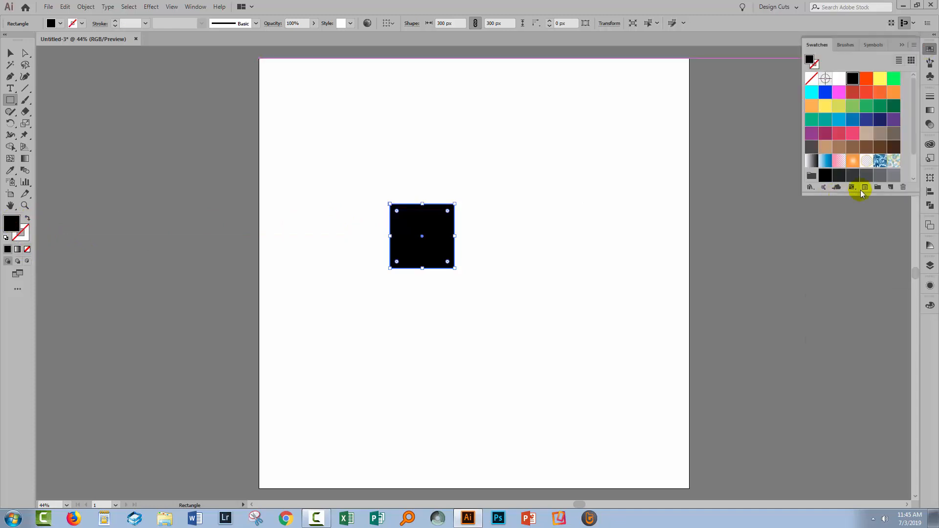
drag(870, 193, 880, 202)
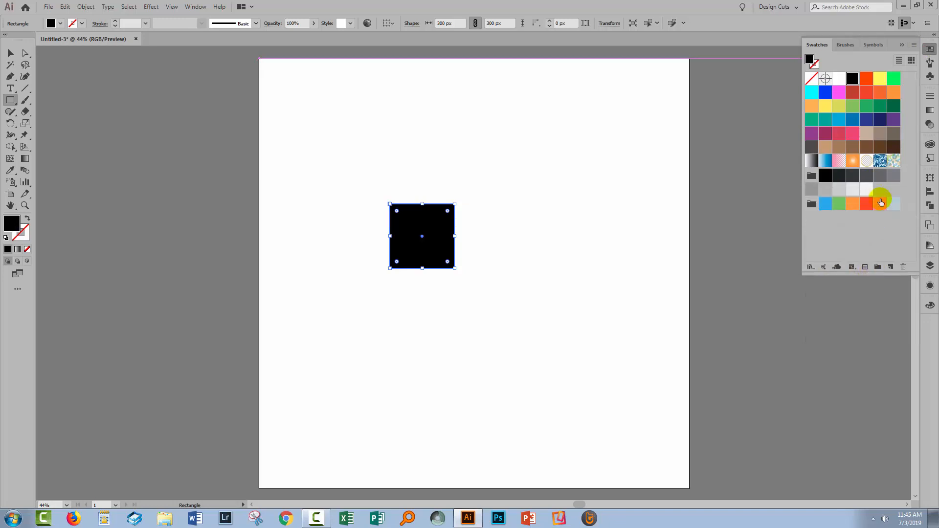
click(893, 175)
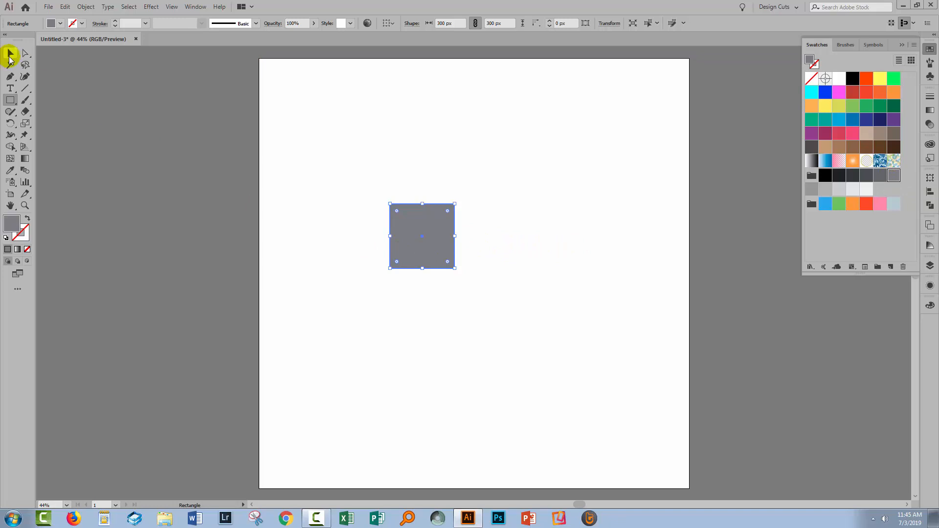
- Duplicate the dark gray square twice to its right, forming an evenly spaced row of three squares
click(10, 54)
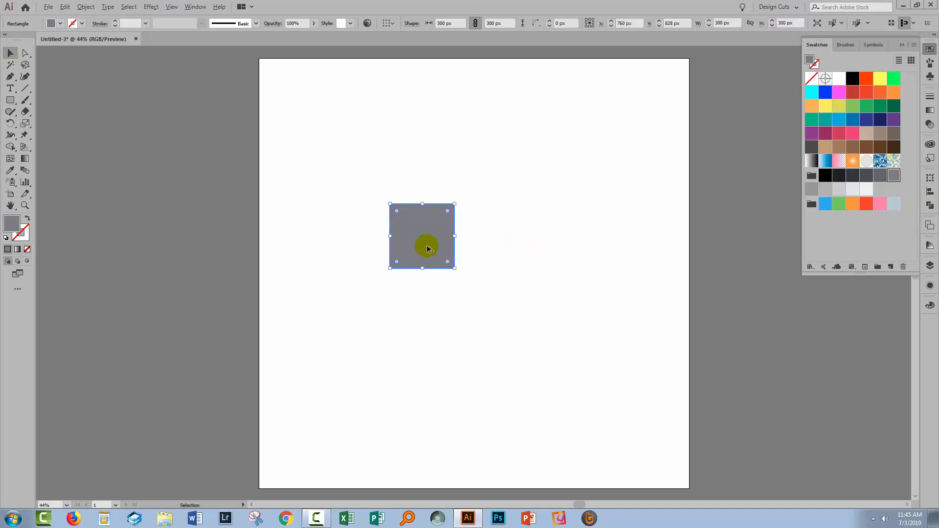
drag(427, 249, 561, 249)
- Recolor the middle square light gray and the right square medium gray, and leave nothing selected
click(489, 247)
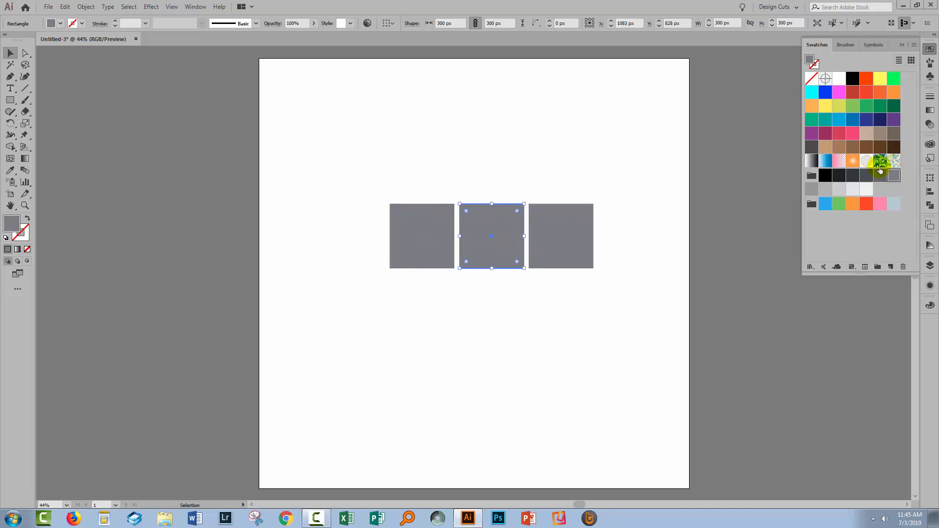
click(839, 191)
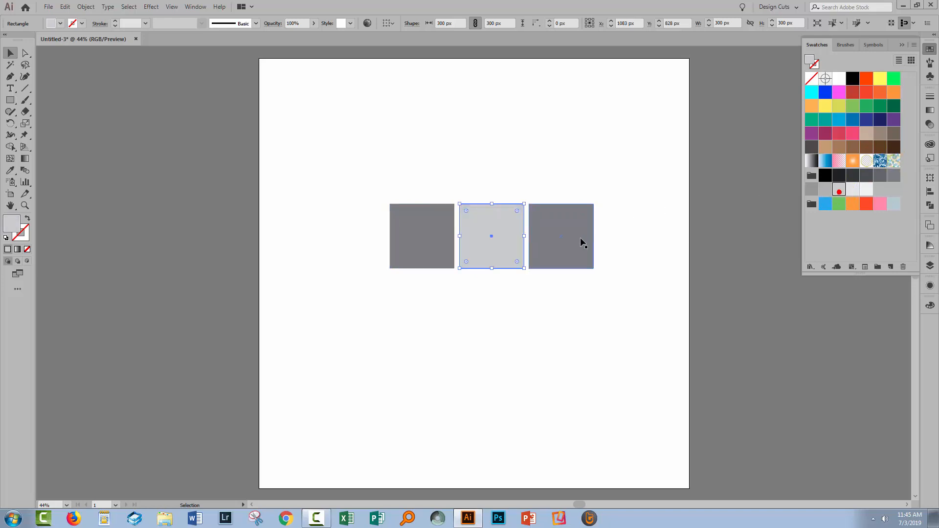
click(541, 244)
click(824, 189)
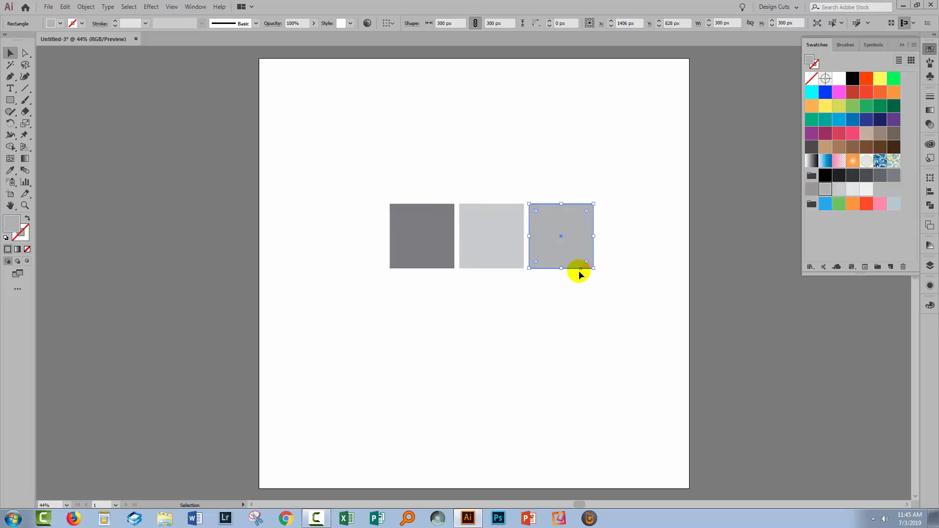
click(545, 296)
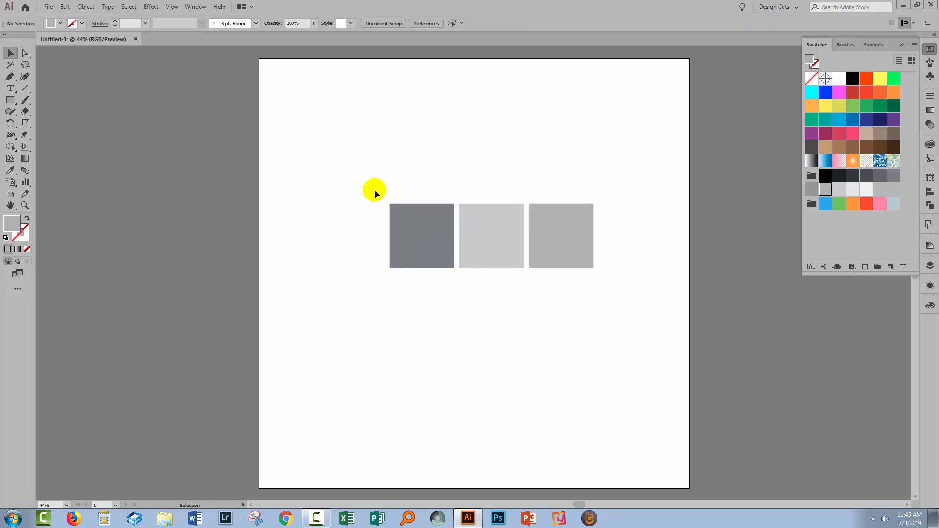
- Apply a 3D Rotate effect with the Isometric Left position to the dark gray left square, with preview on
click(413, 221)
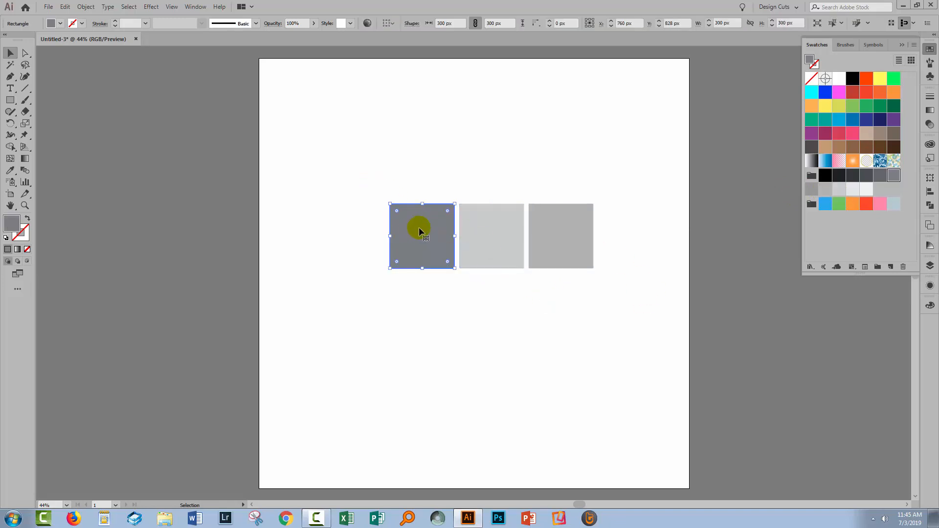
click(151, 8)
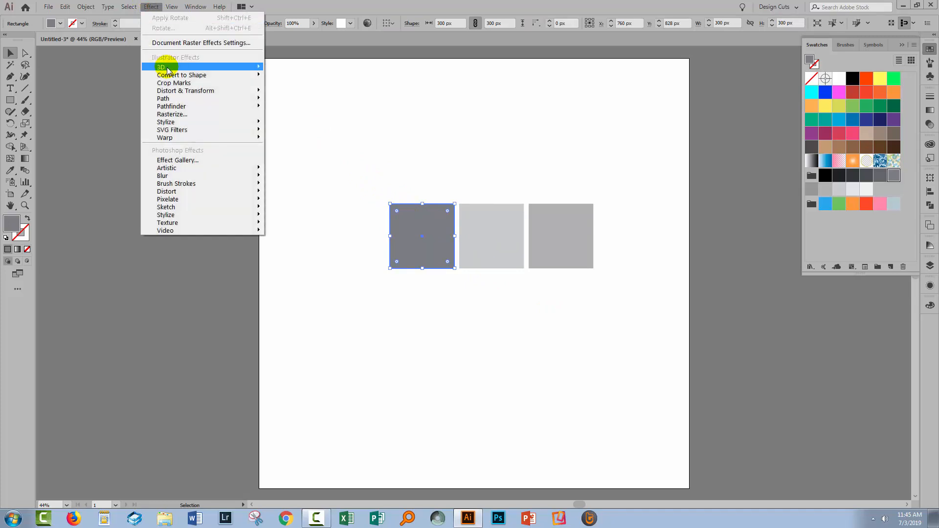
mouse_move(164, 67)
click(84, 92)
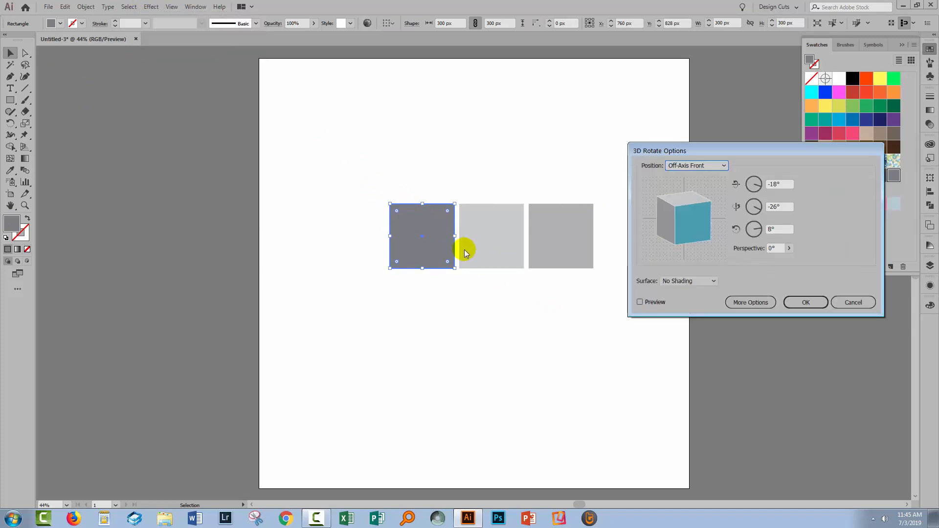
click(692, 167)
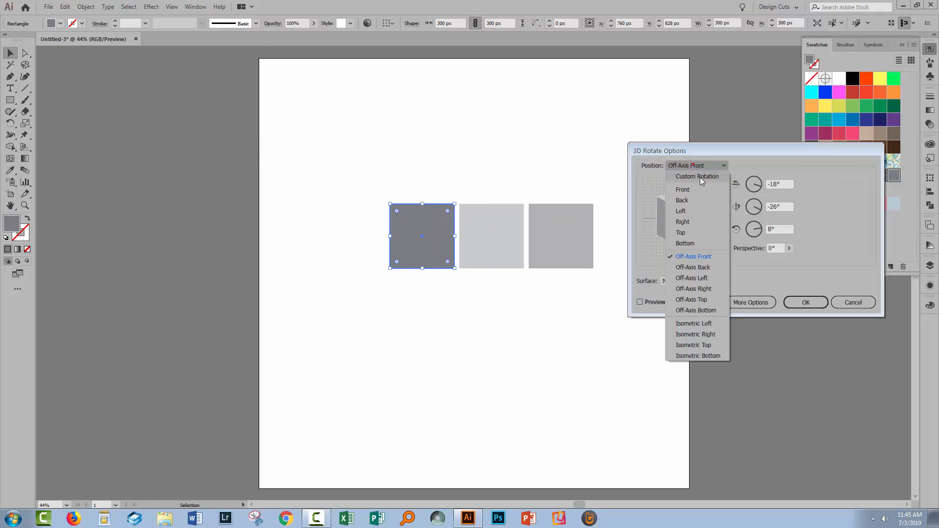
click(695, 324)
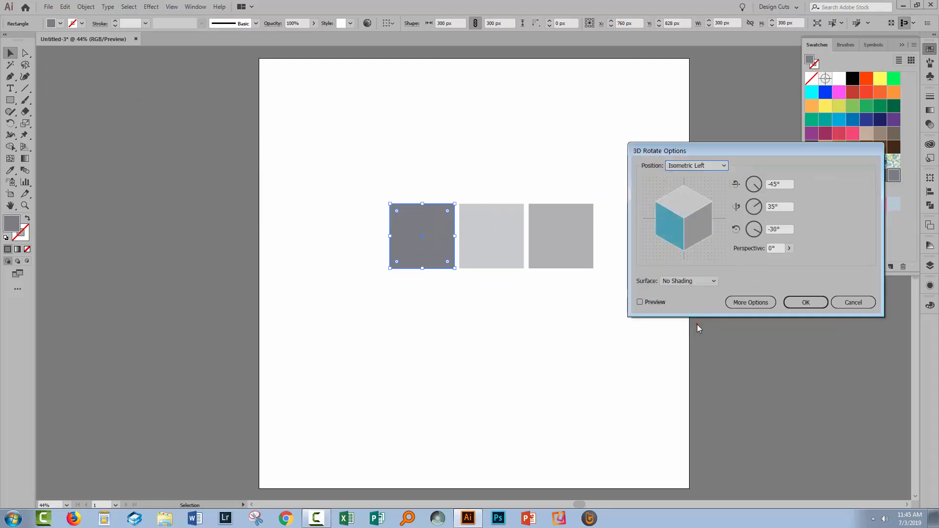
click(640, 301)
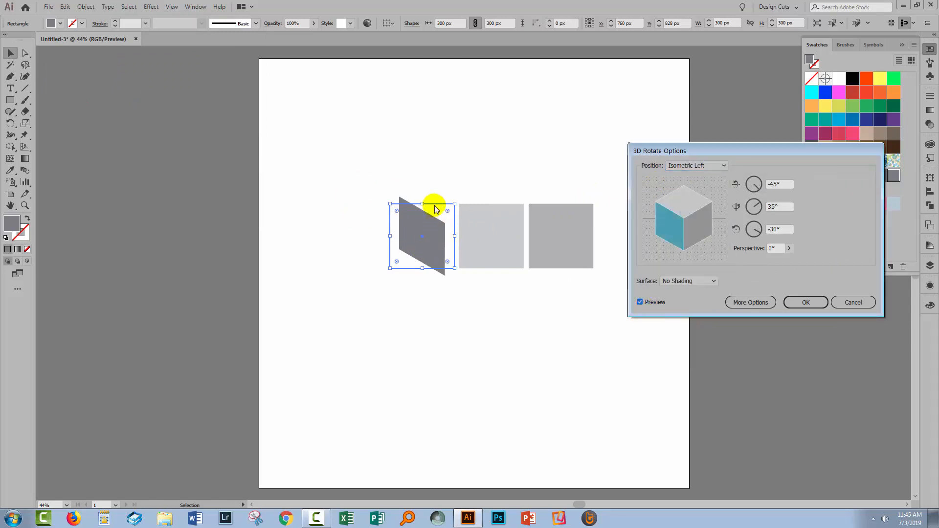
click(805, 302)
- Apply a 3D Rotate effect with the Isometric Top position to the light gray middle square
click(472, 237)
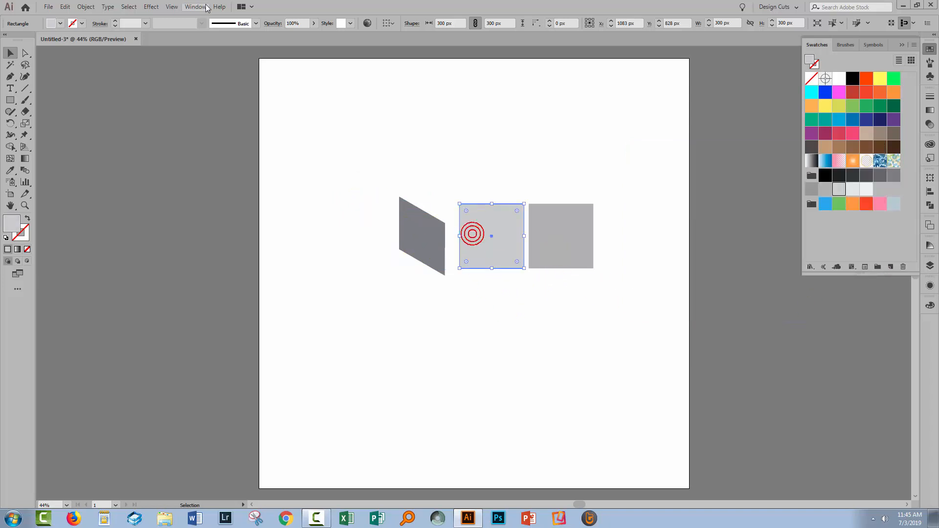
click(149, 7)
mouse_move(163, 66)
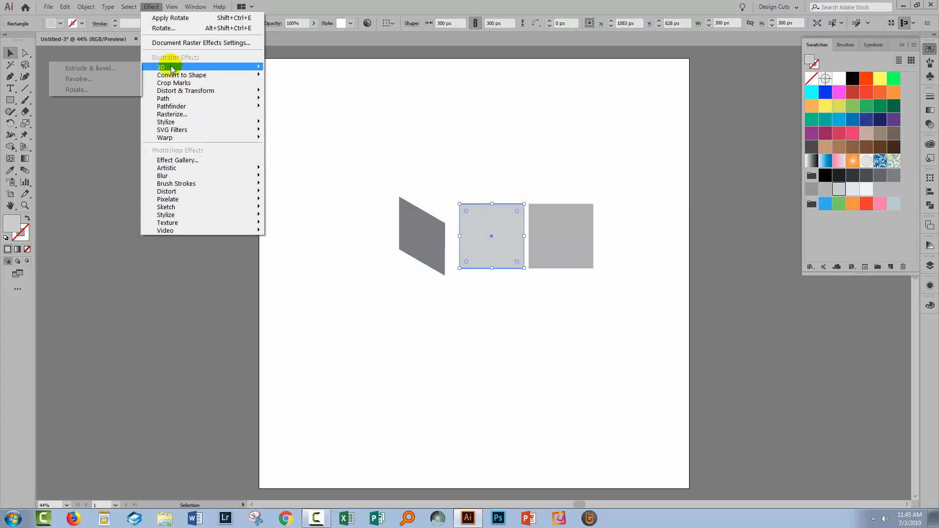
click(90, 90)
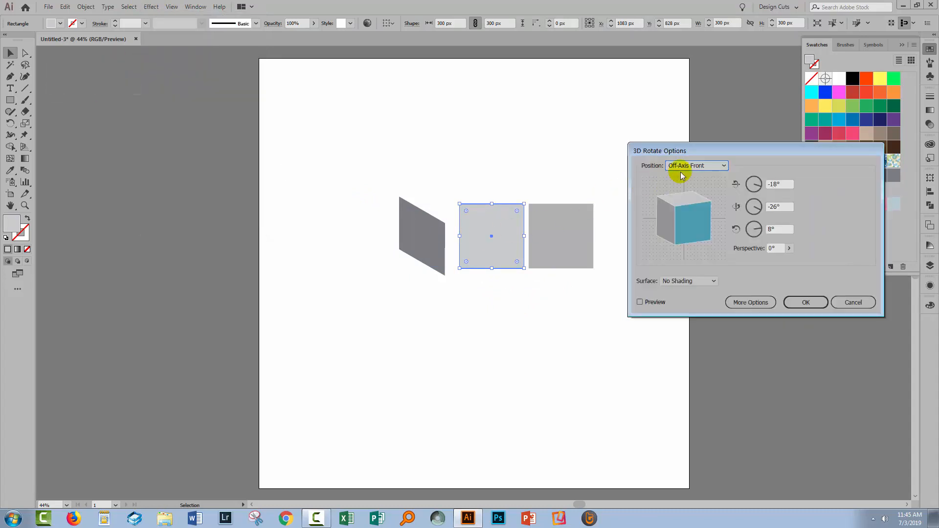
click(697, 166)
click(706, 344)
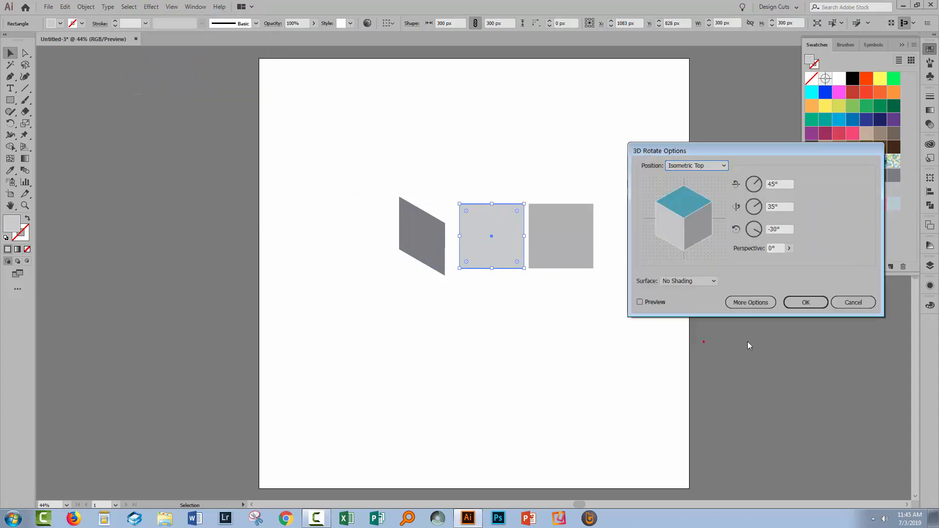
click(806, 302)
- Apply a 3D Rotate effect with the Isometric Right position to the medium gray right square, and deselect it
click(574, 252)
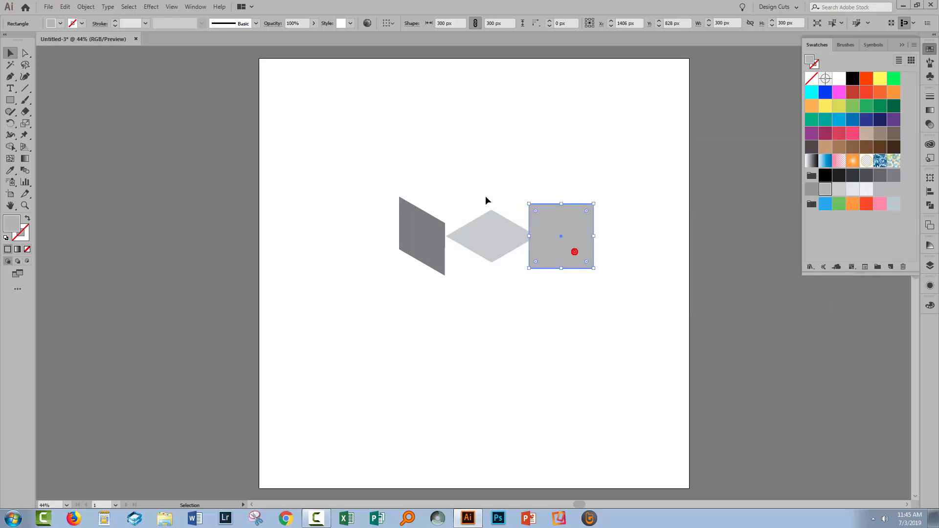
click(148, 7)
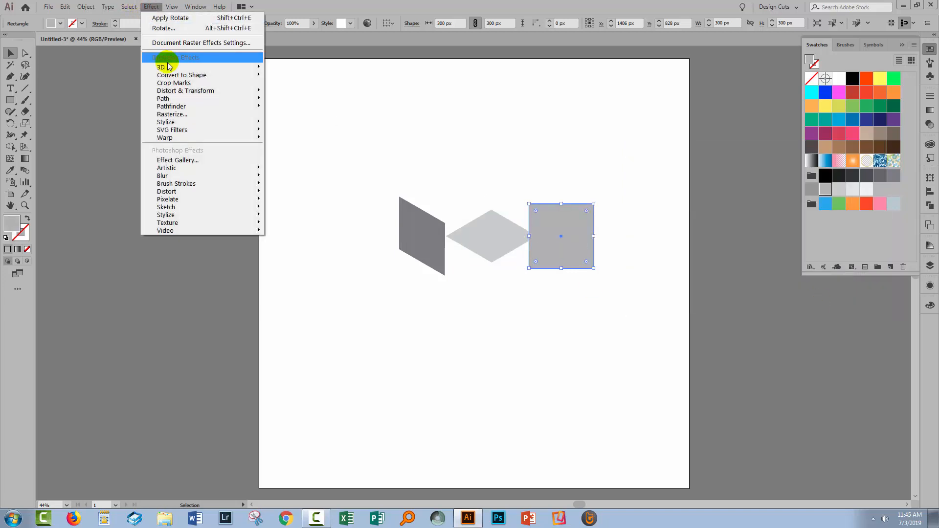
mouse_move(161, 67)
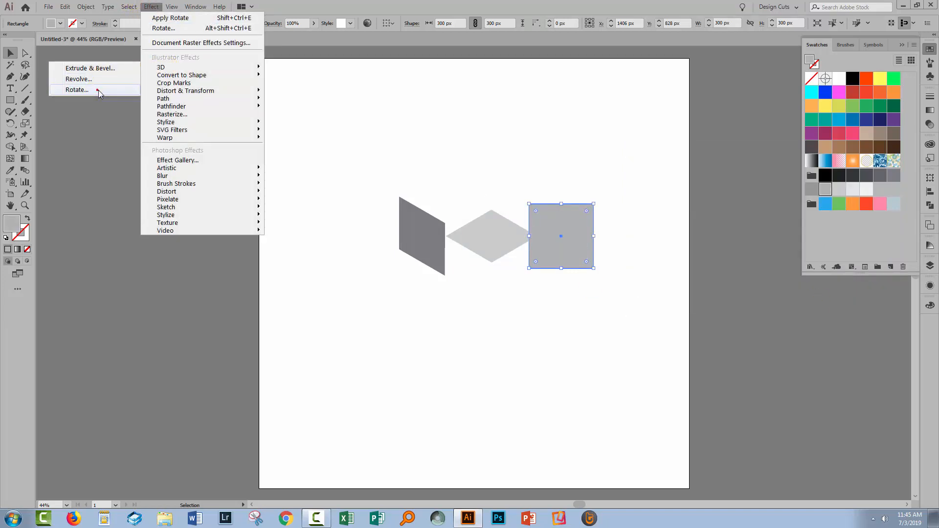
click(77, 90)
click(671, 166)
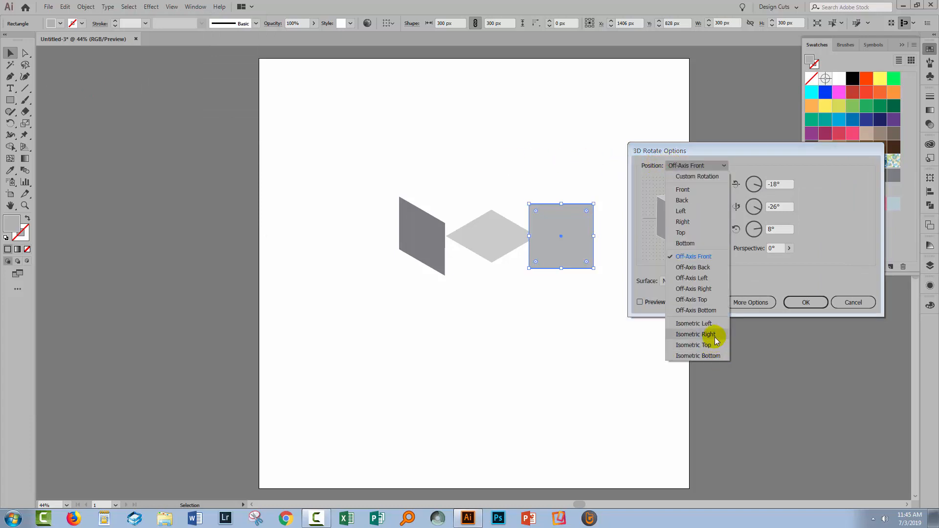
click(715, 336)
click(639, 302)
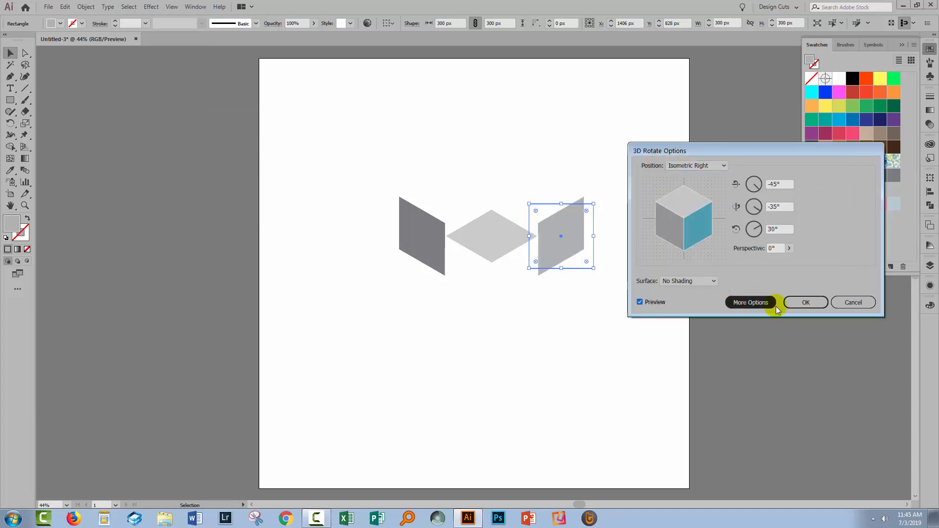
click(807, 303)
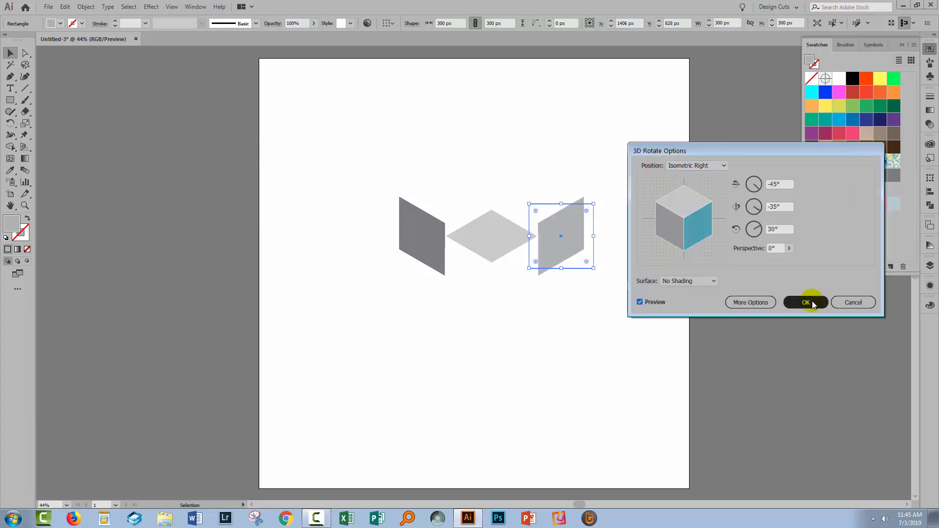
click(615, 304)
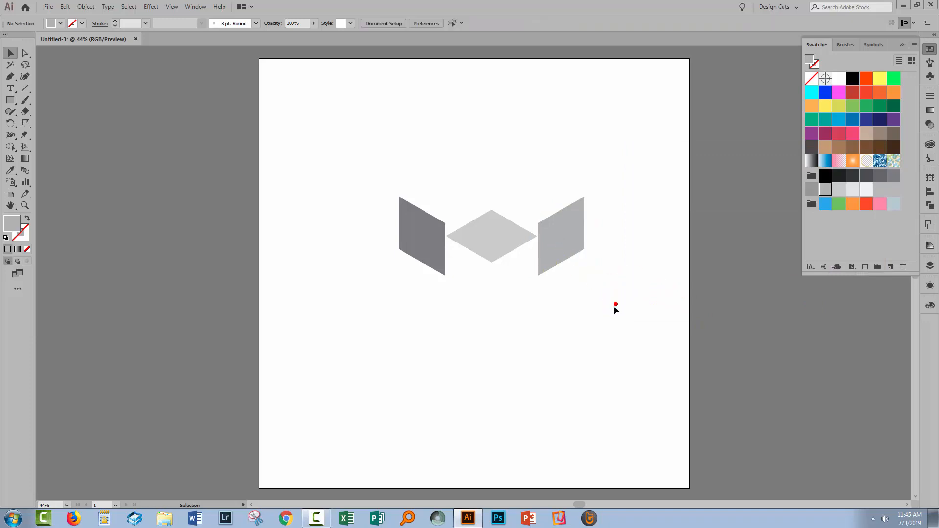
- Display the document's layers in an enlarged floating list with the row size set to Large, and expand Layer 1
click(929, 266)
drag(820, 264, 724, 121)
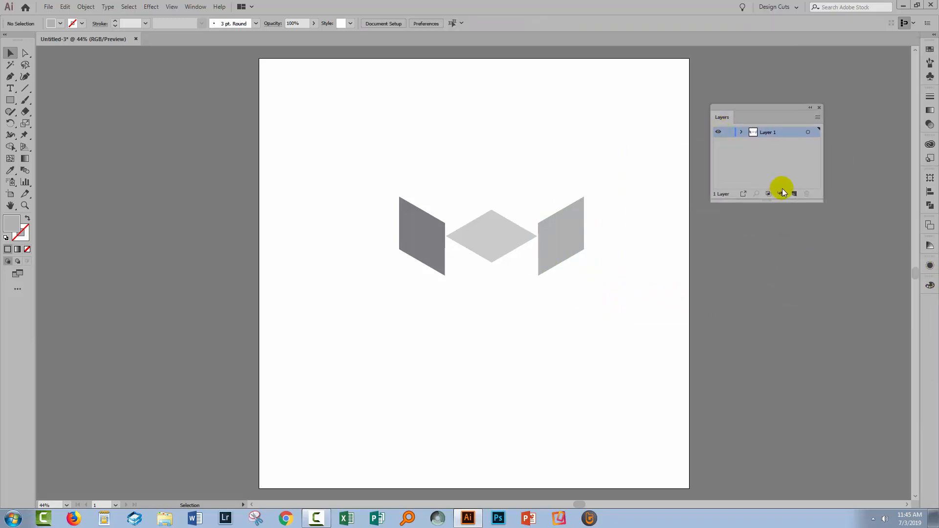
drag(819, 197, 867, 396)
click(864, 116)
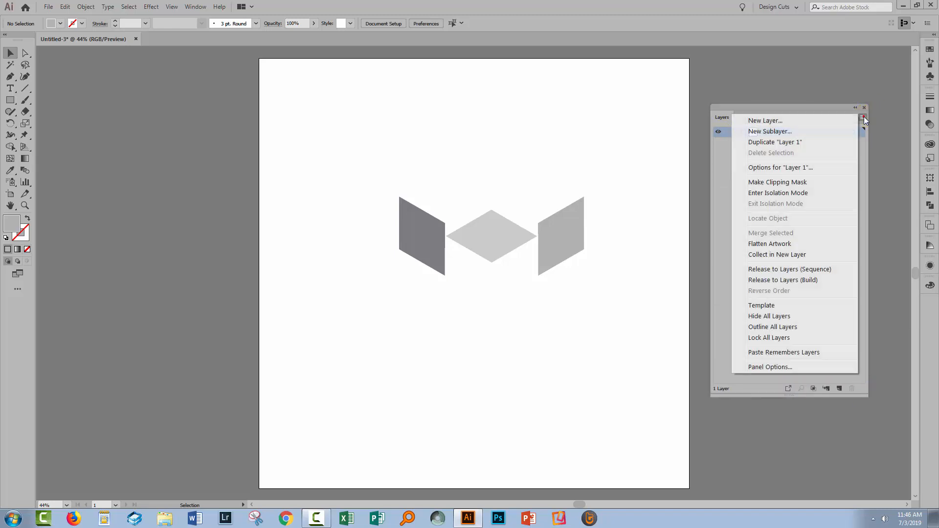
click(777, 366)
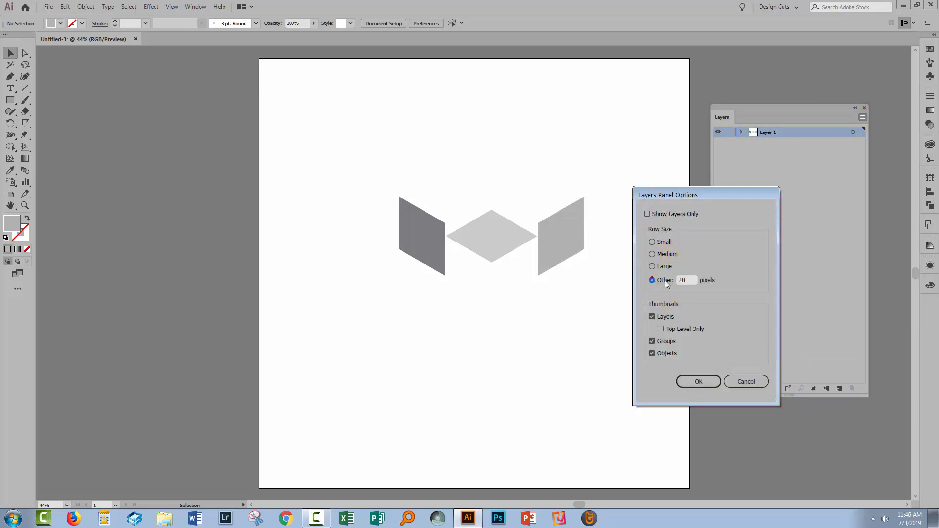
click(652, 267)
key(Return)
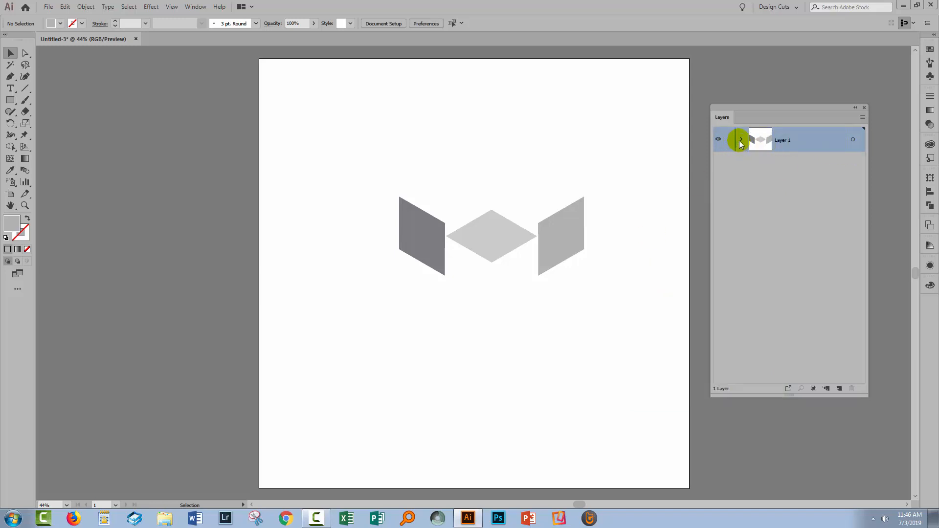
click(740, 141)
- Examine the right shape's appearance attributes by toggling its 3D Rotate effect off and on
click(801, 164)
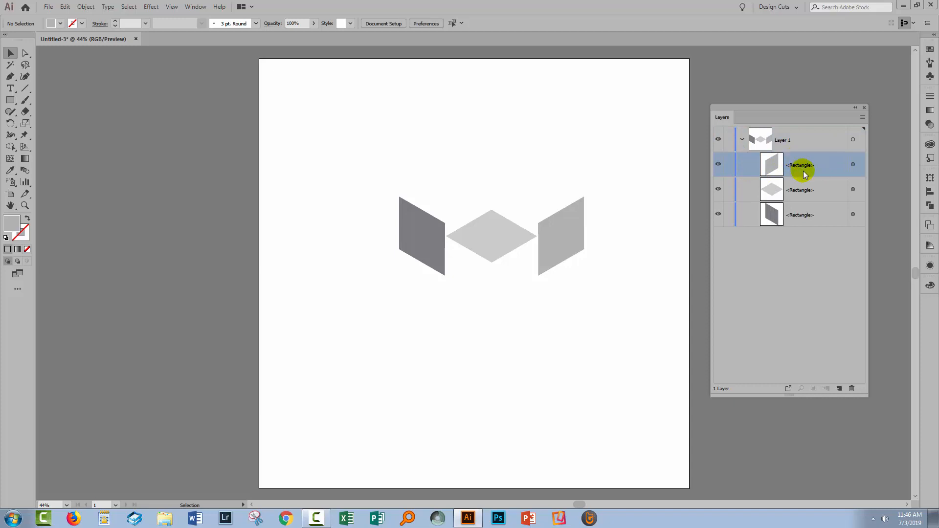
click(928, 266)
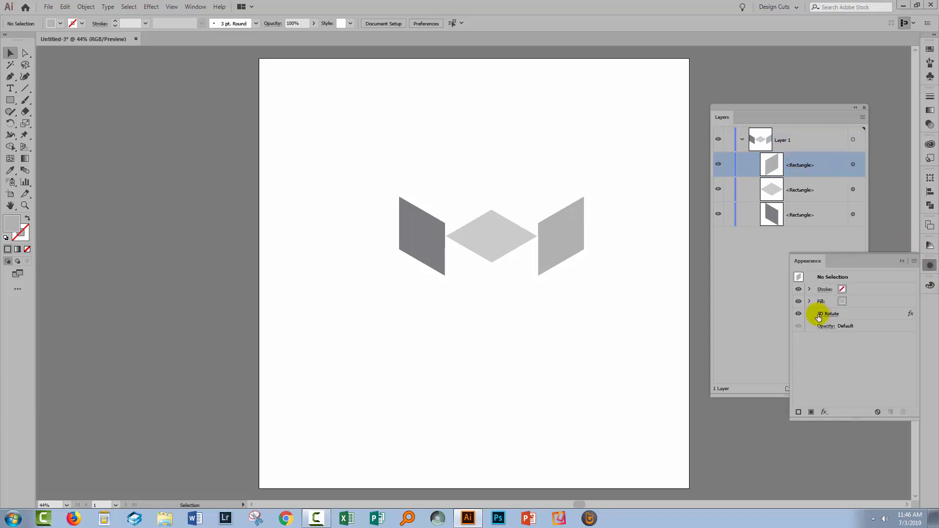
click(799, 313)
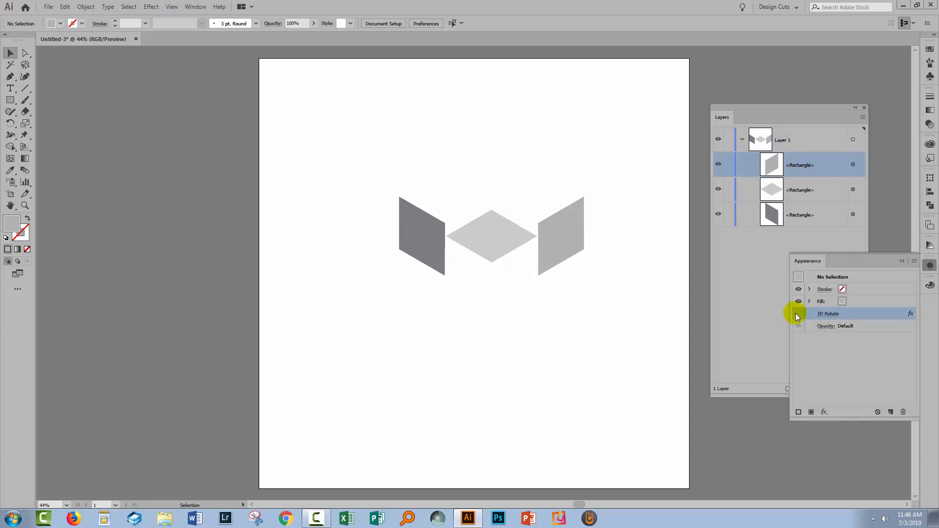
click(852, 165)
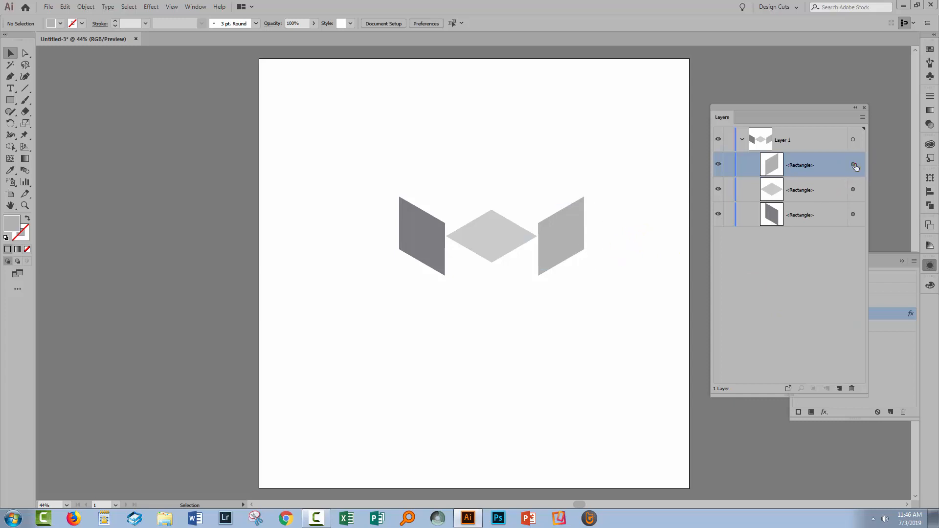
click(906, 346)
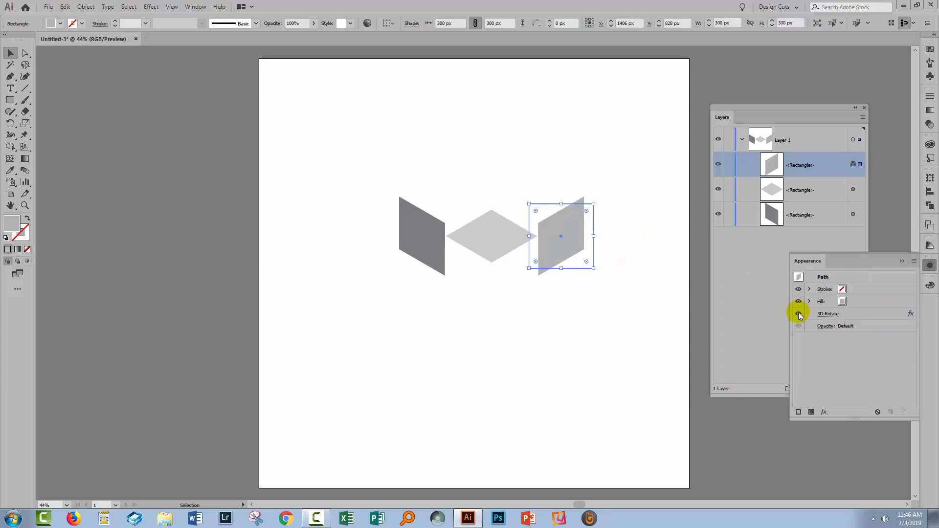
click(798, 314)
click(799, 314)
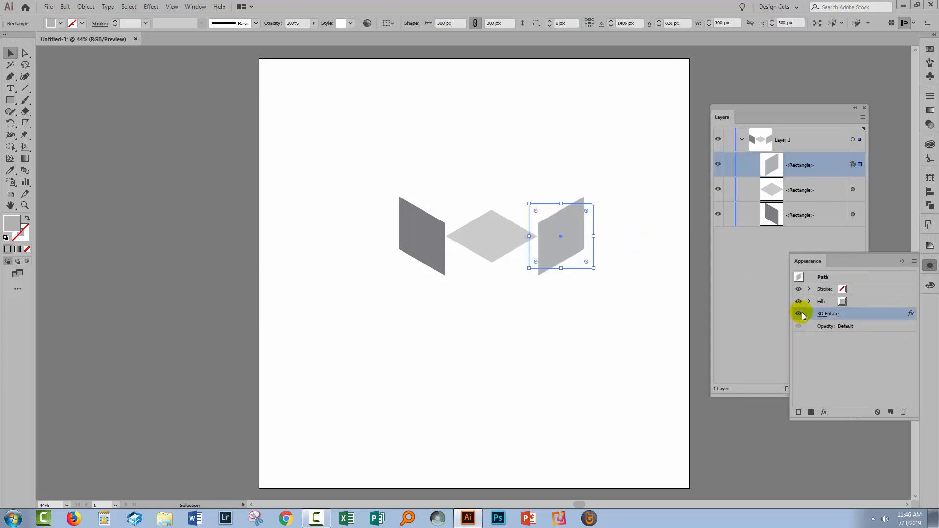
- Expand the appearance of all three rotated shapes together and put the appearance attributes away
click(409, 156)
drag(367, 155, 625, 296)
click(86, 6)
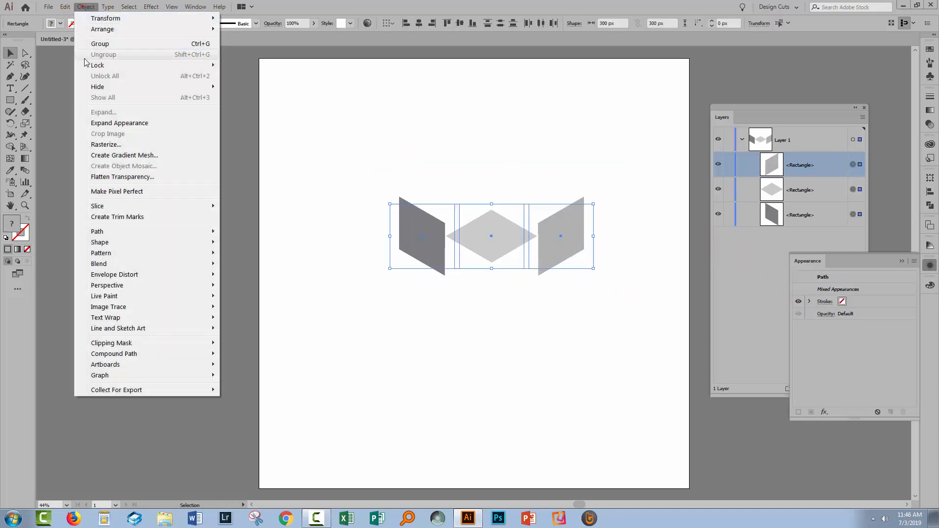
click(95, 123)
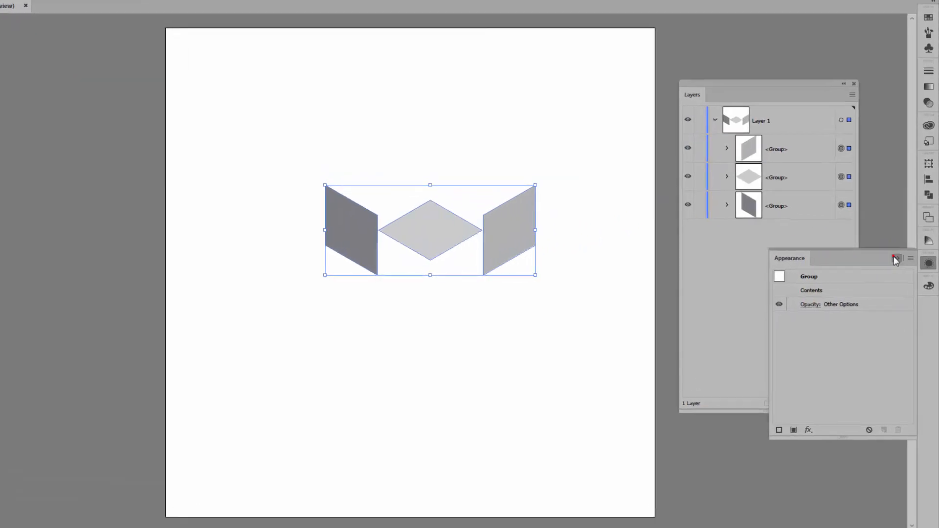
click(903, 262)
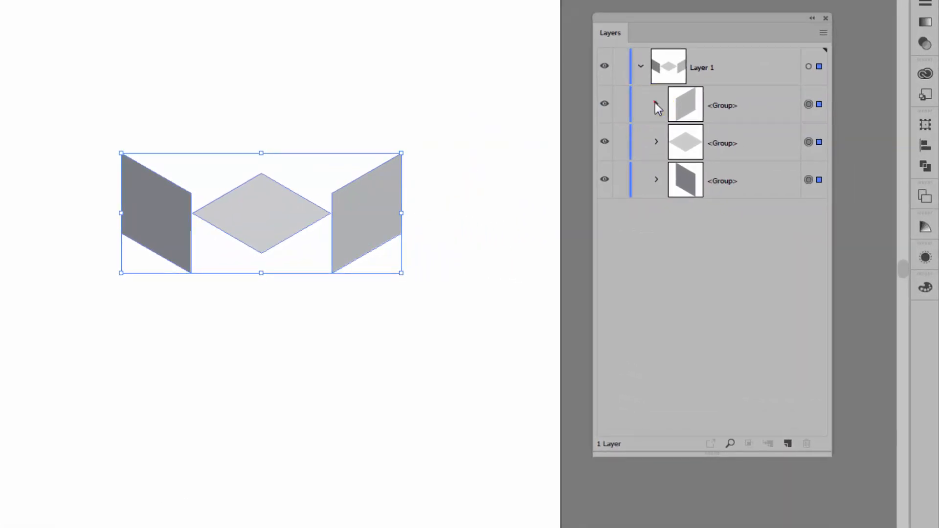
- Pull the right shape's path out of its nested clip group to the top of Layer 1, and delete the leftover group
click(752, 164)
click(672, 142)
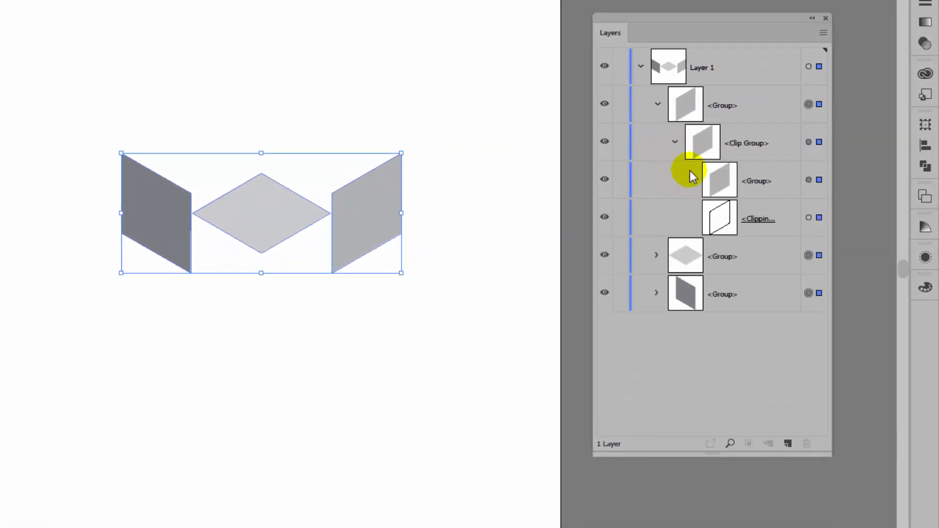
click(689, 171)
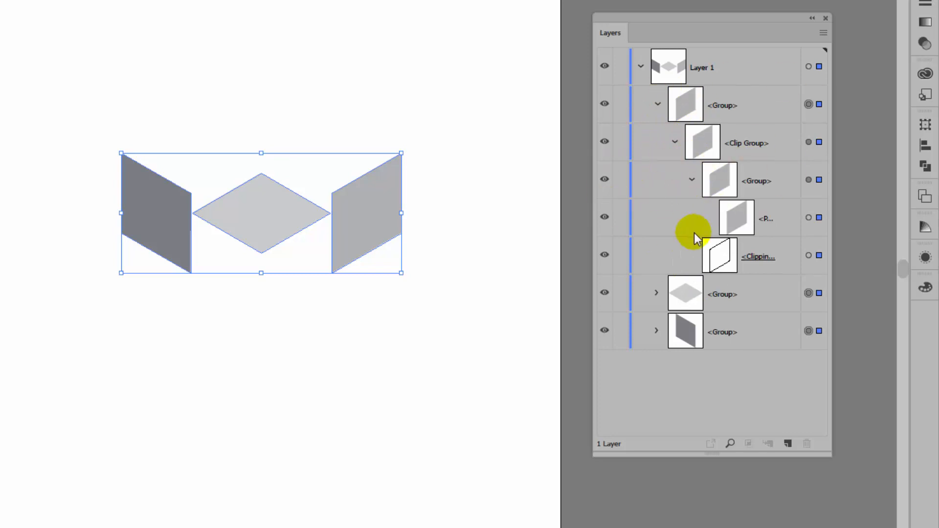
click(808, 217)
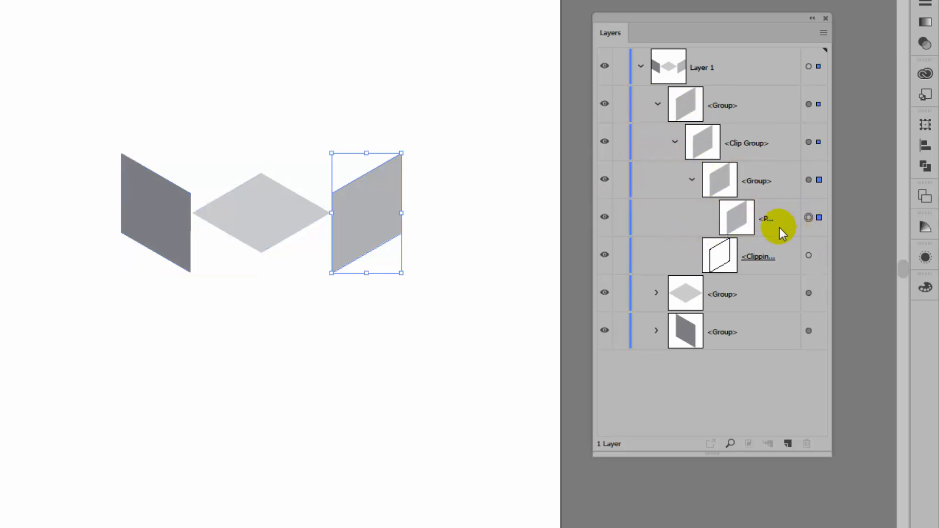
drag(823, 452, 875, 484)
drag(788, 216, 763, 86)
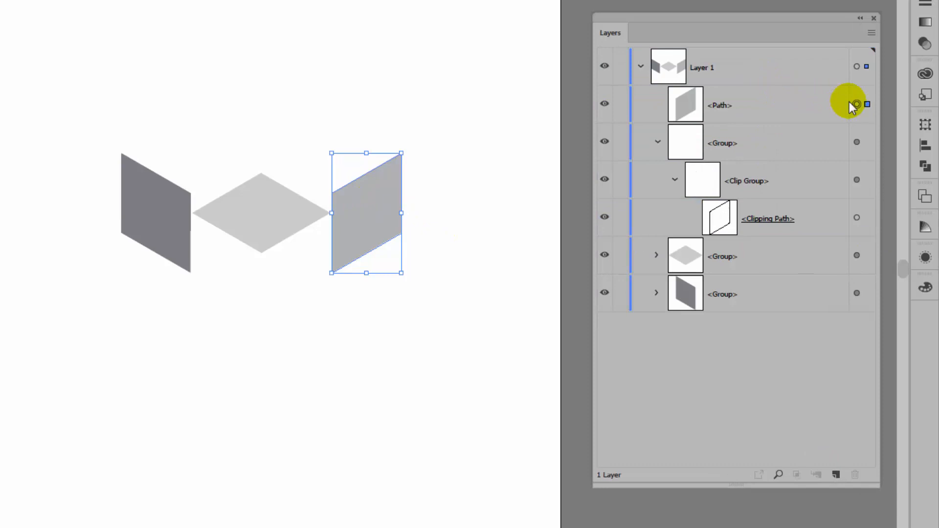
click(856, 142)
key(Delete)
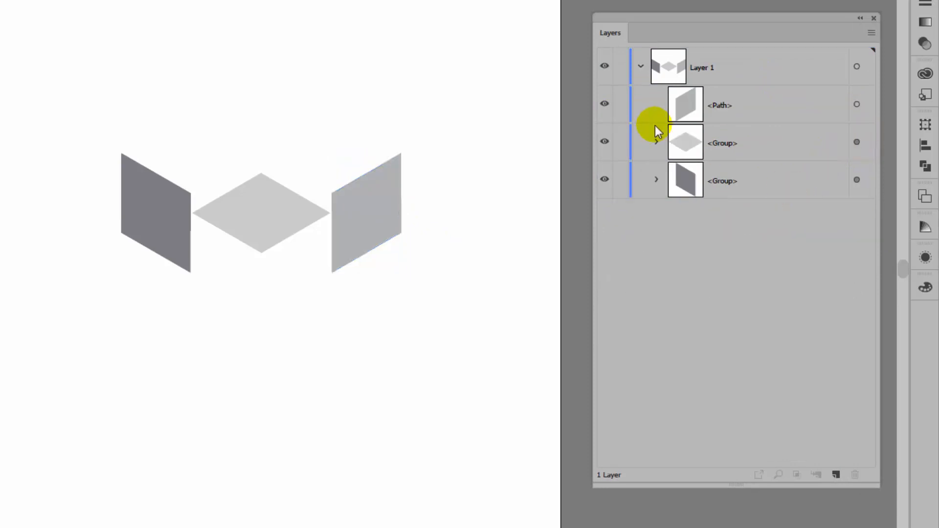
- Move the light gray diamond's path out of its nested groups directly into Layer 1, and delete the emptied group
click(657, 141)
click(674, 180)
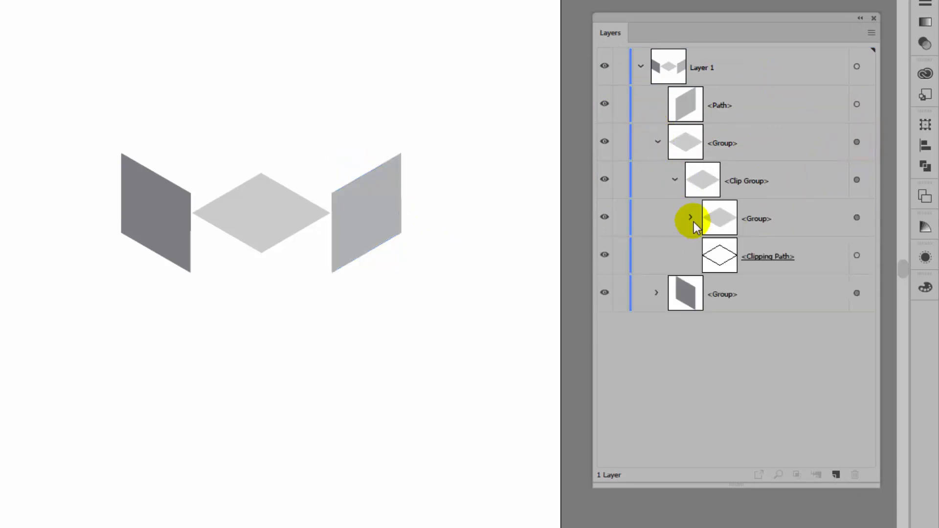
click(691, 216)
drag(788, 258, 775, 132)
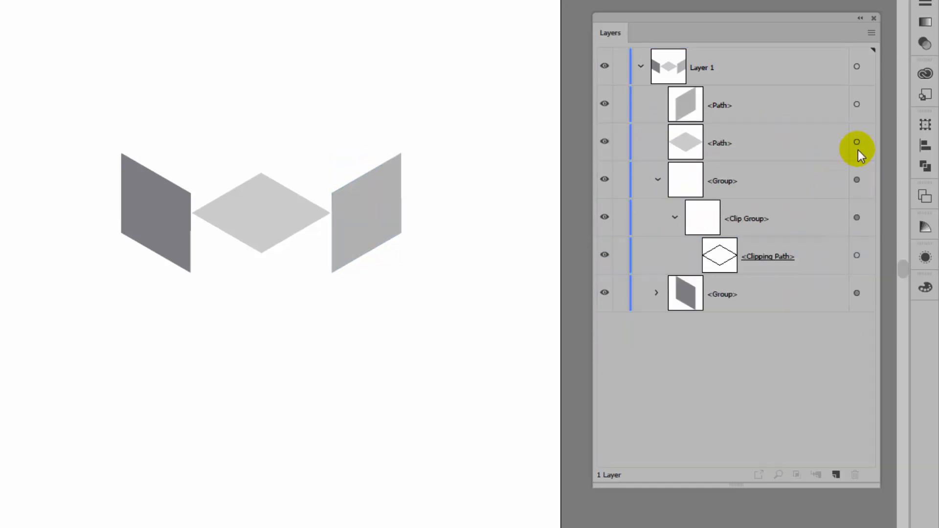
click(855, 179)
key(Delete)
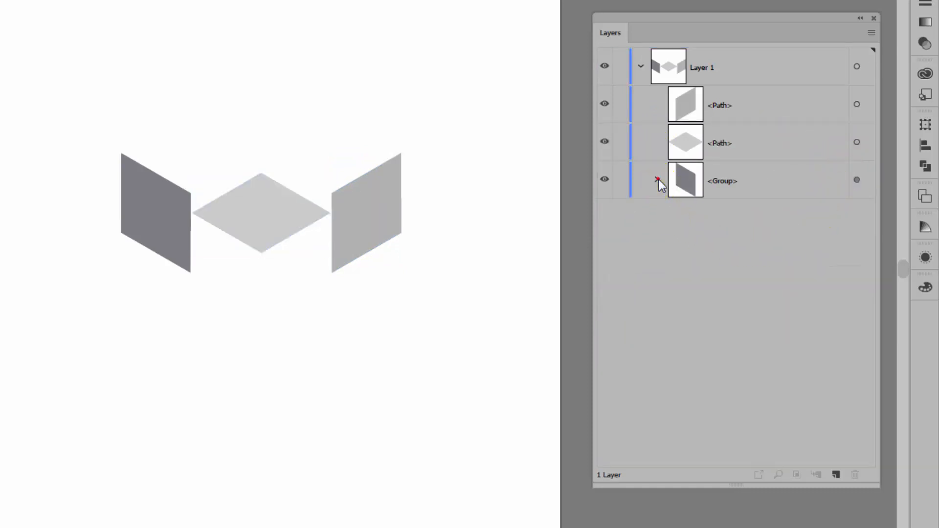
- Take the dark gray shape's path out of its clip group into Layer 1, and remove the remaining empty group
click(673, 217)
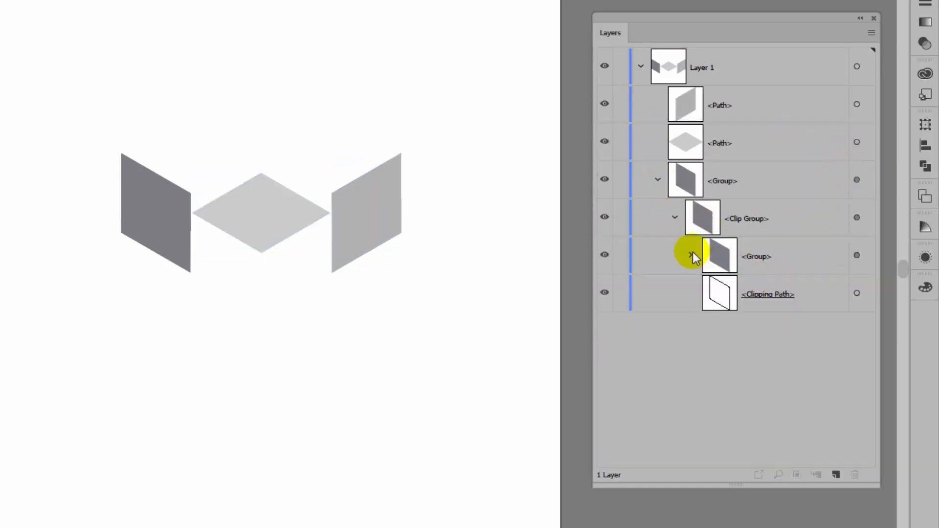
click(691, 255)
click(780, 293)
drag(799, 294, 797, 188)
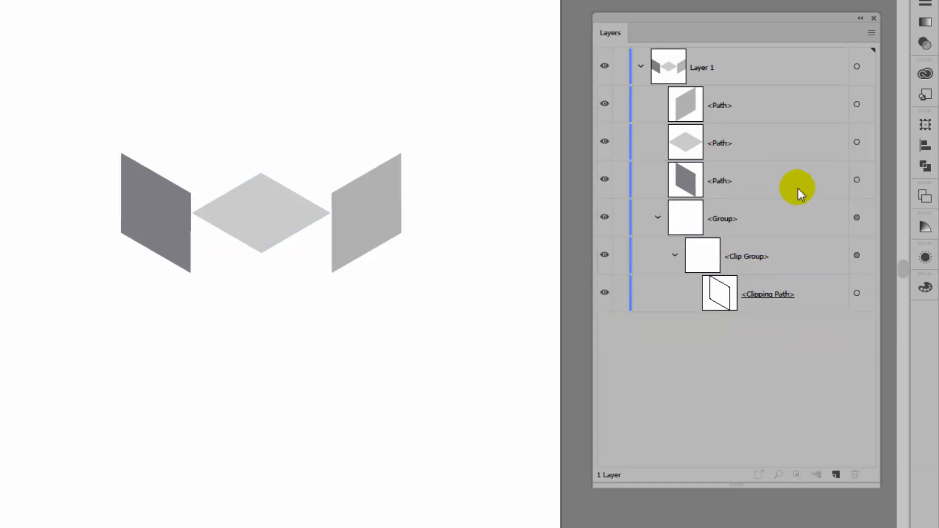
click(856, 217)
key(Delete)
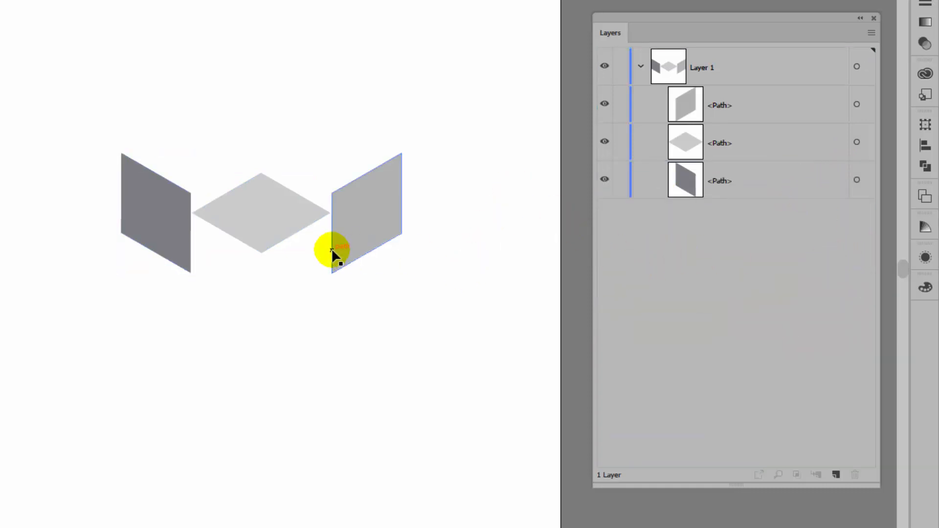
- Assemble the three faces into a cube with the diamond on top and the side faces meeting below it, leaving nothing selected
drag(259, 222, 173, 184)
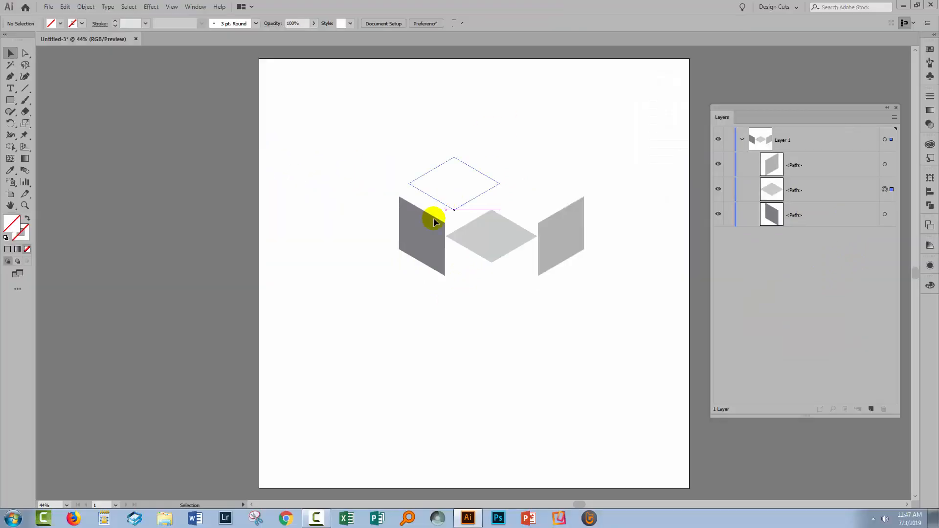
drag(434, 218, 428, 236)
drag(543, 247, 459, 233)
click(457, 316)
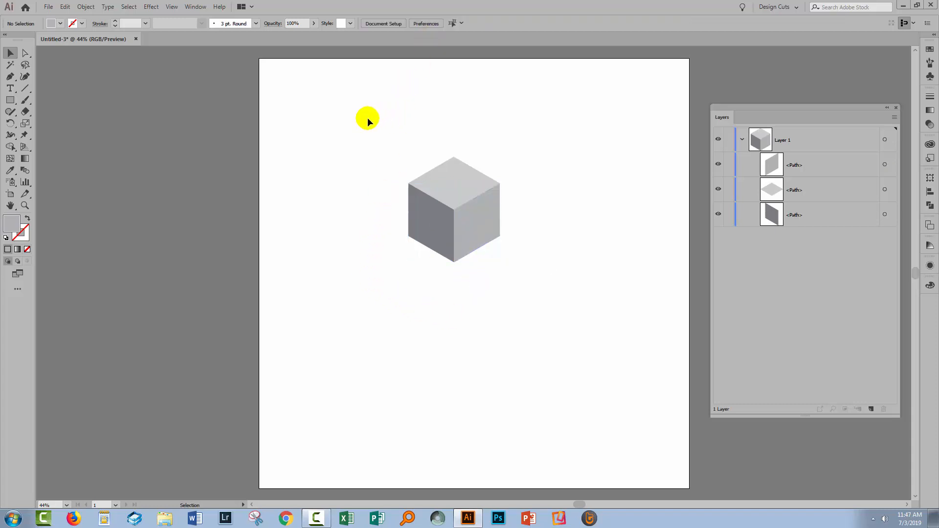
- Group the three faces of the cube
drag(360, 122, 533, 293)
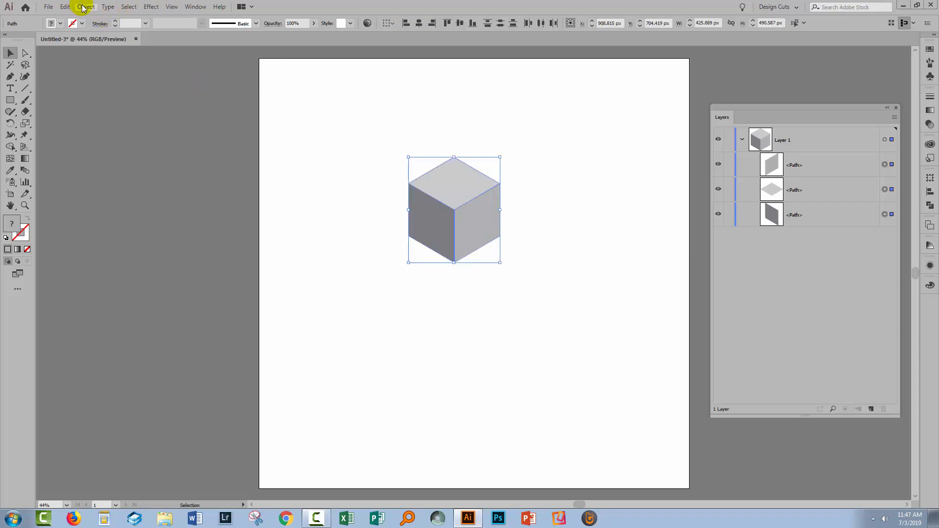
click(83, 7)
click(93, 42)
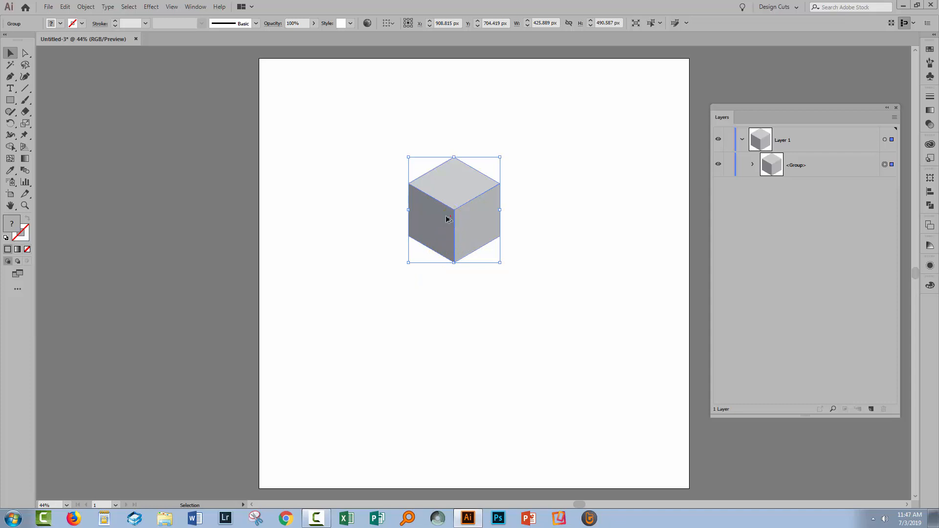
- Duplicate the cube into the artboard's upper-left corner, and move the original down to just below the artboard's center
alt+drag(447, 219, 308, 128)
click(342, 221)
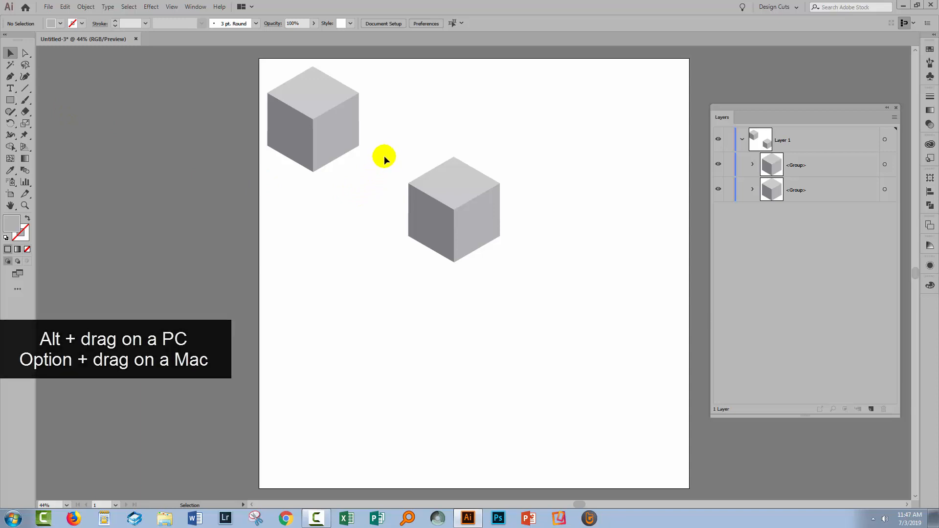
drag(393, 149, 580, 258)
drag(454, 224, 494, 304)
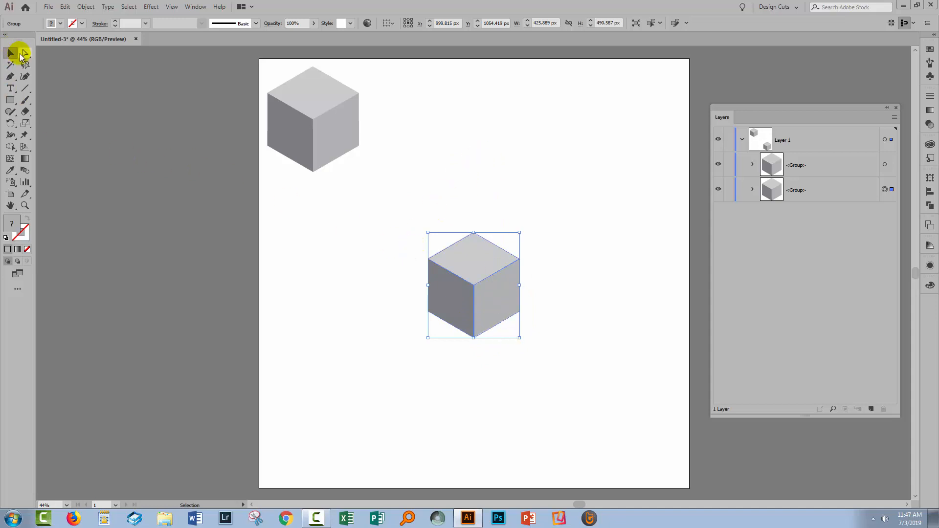
- Lasso the upper anchor points of the central cube and move them straight up, stretching it into a column about 920 px tall
click(26, 65)
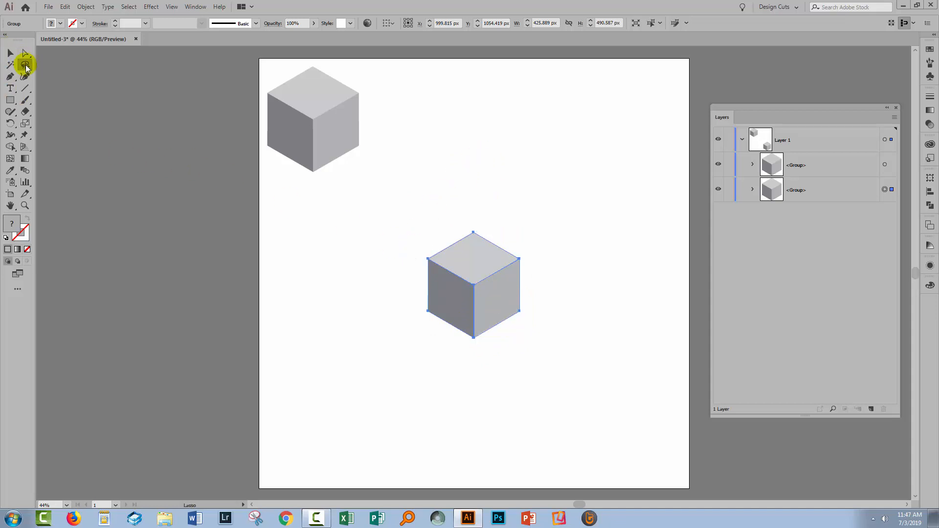
click(413, 194)
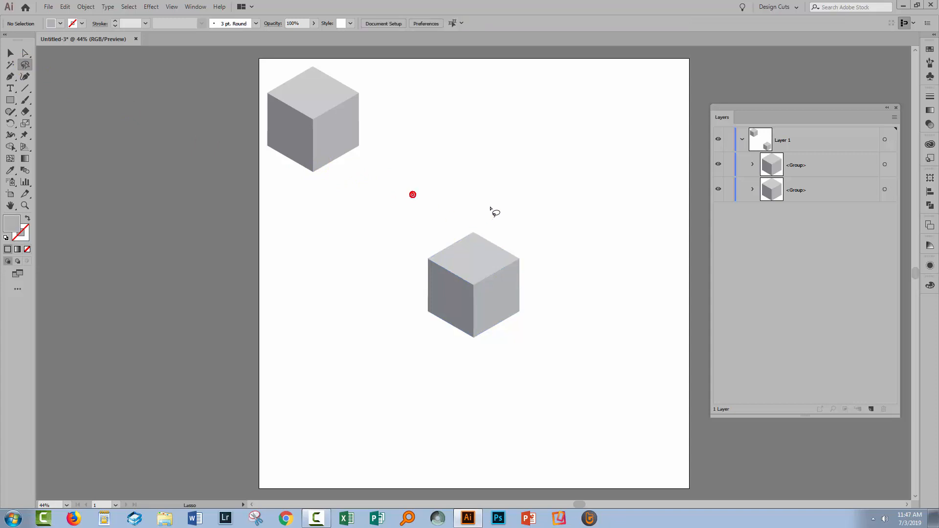
mouse_move(430, 230)
mouse_down()
mouse_move(416, 262)
mouse_move(455, 291)
mouse_move(503, 295)
mouse_move(538, 245)
mouse_move(505, 203)
mouse_move(478, 204)
mouse_up()
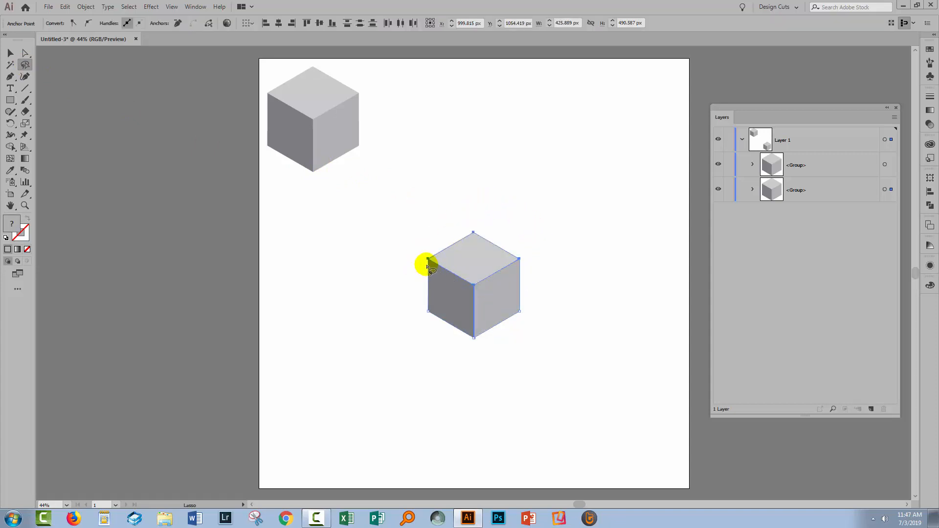
click(25, 53)
drag(454, 277, 472, 184)
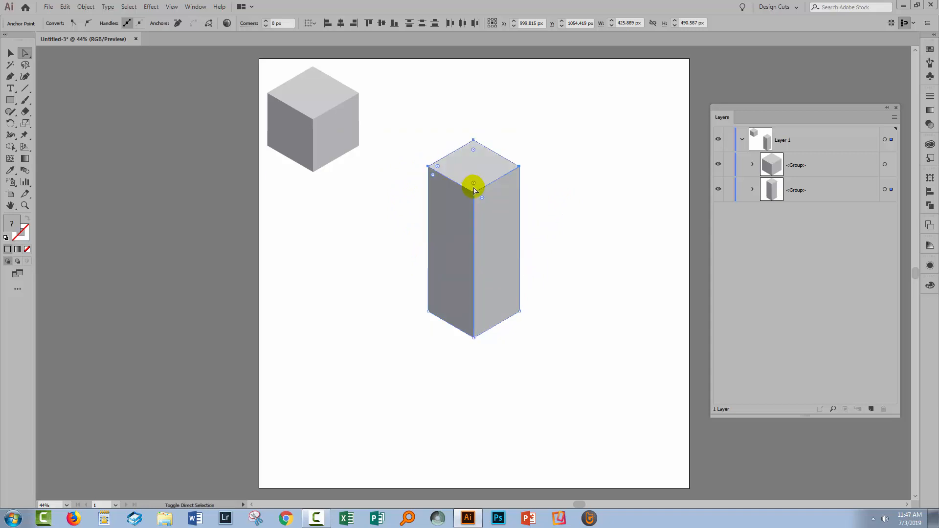
click(563, 321)
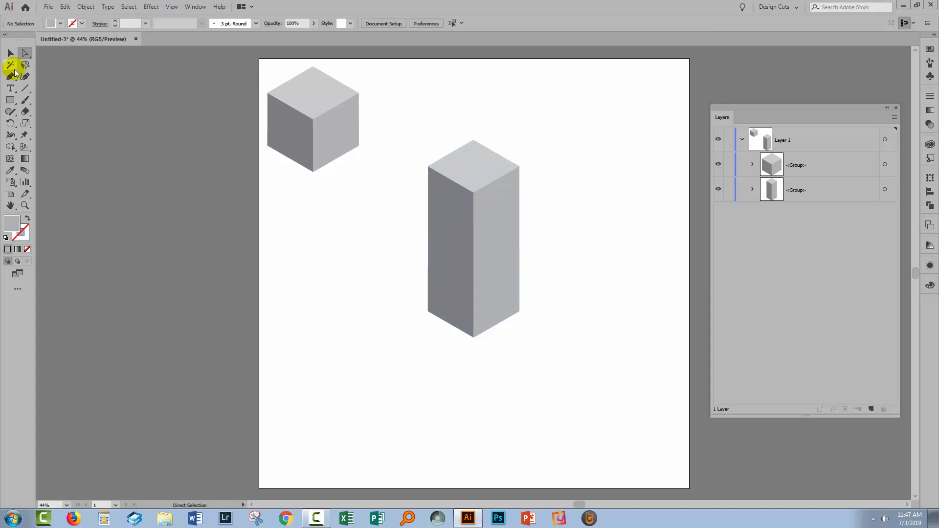
- Duplicate the original cube to below the column and scale the copy up proportionally to about 520 px wide
click(10, 53)
click(296, 128)
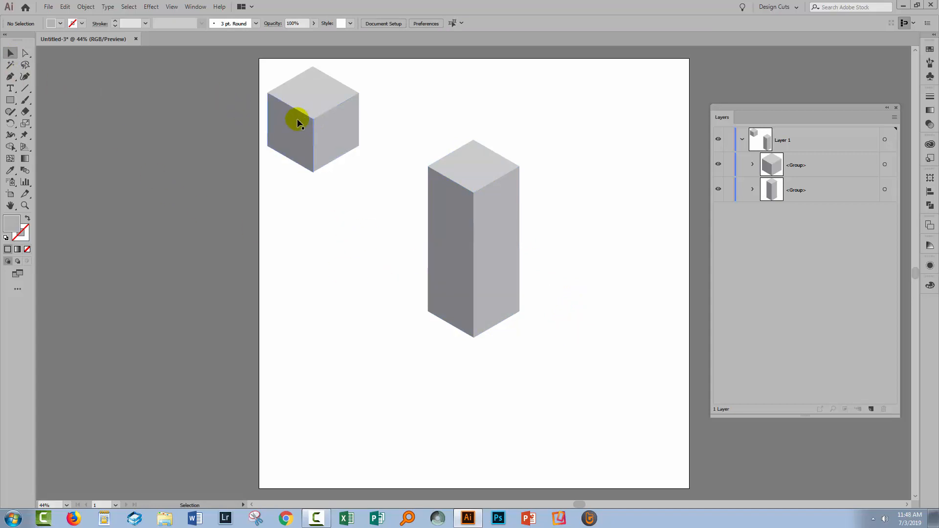
drag(297, 119, 413, 409)
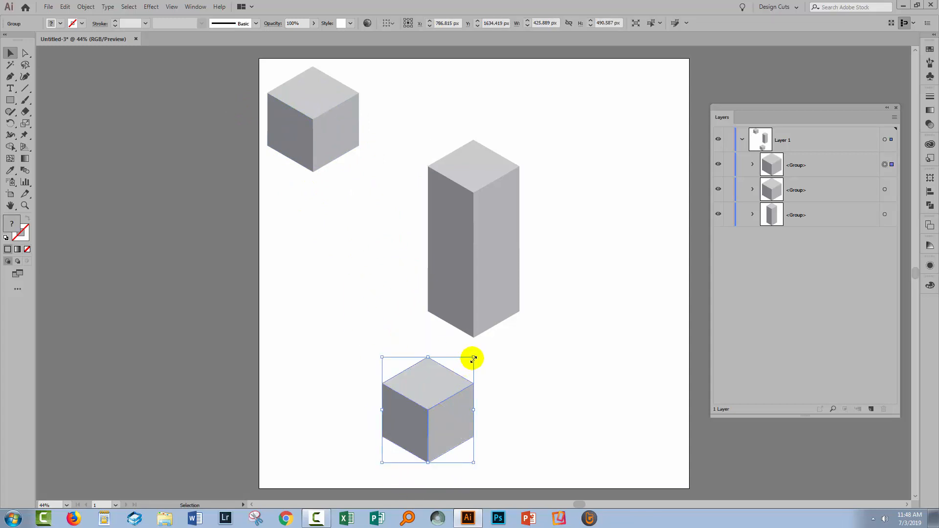
drag(473, 357, 484, 345)
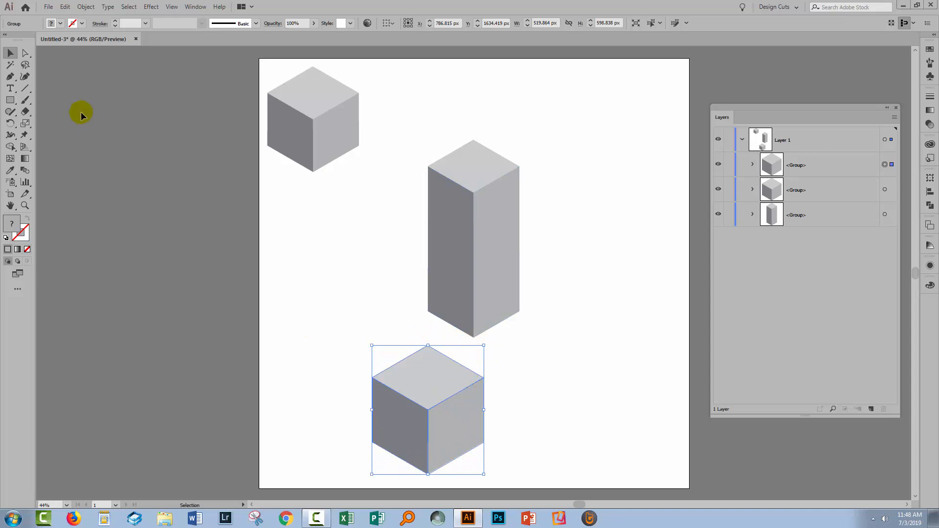
- Flatten the enlarged cube into a thin slab by moving its upper anchor points down, and place the slab at the column's foot
click(25, 65)
mouse_move(386, 321)
mouse_down()
mouse_move(351, 350)
mouse_move(364, 409)
mouse_move(474, 434)
mouse_move(503, 397)
mouse_move(480, 357)
mouse_move(386, 320)
mouse_up()
click(25, 52)
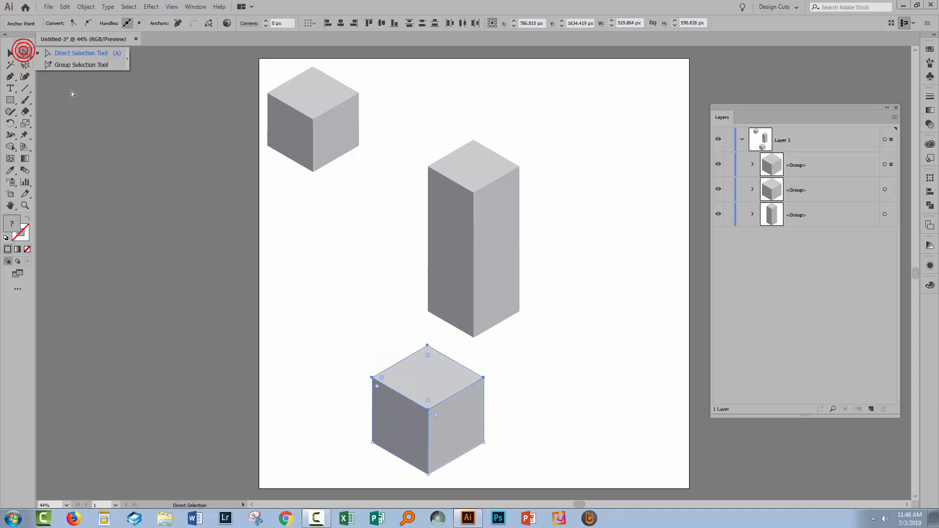
drag(414, 402, 464, 311)
key(v)
click(513, 376)
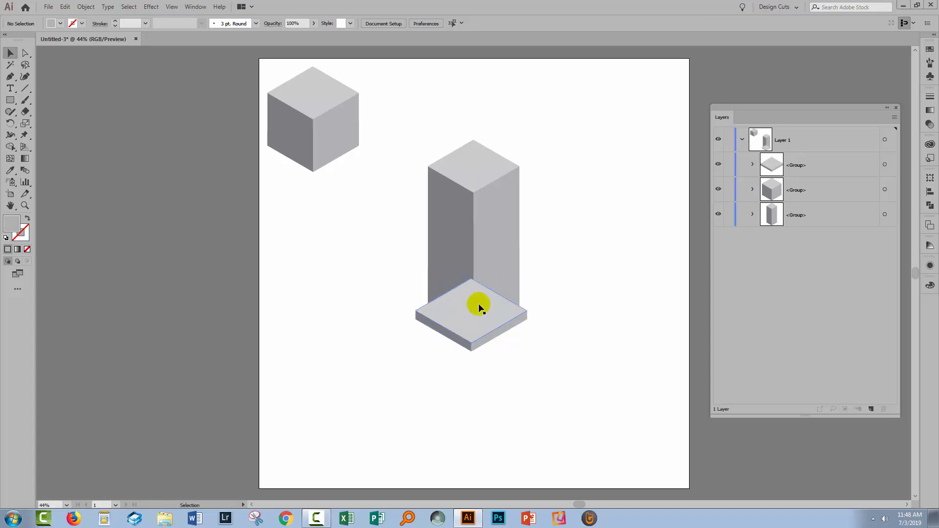
- Move the base slab behind the column in the stacking order and nudge it right to centre it under the column
click(804, 215)
drag(805, 214, 799, 215)
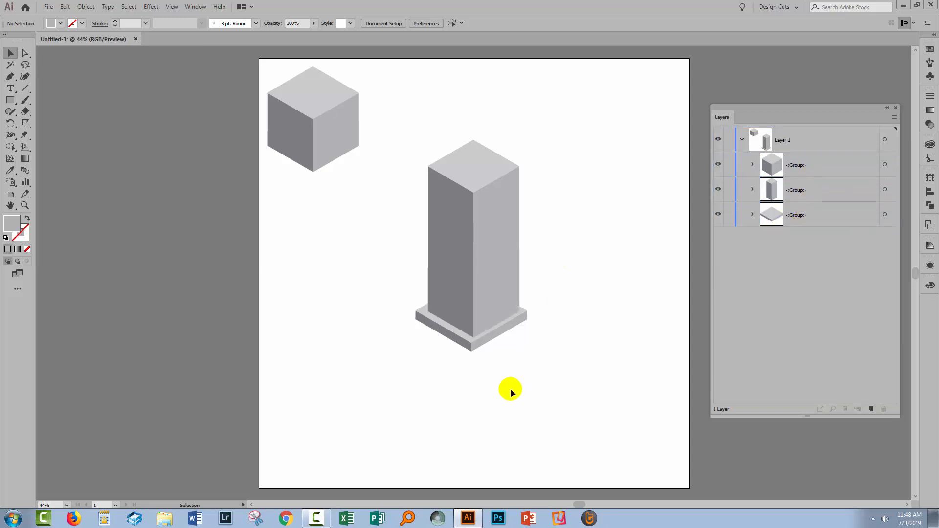
click(459, 344)
key(Right)
key(Right)
key(Right)
key(Right)
key(Right)
key(Right)
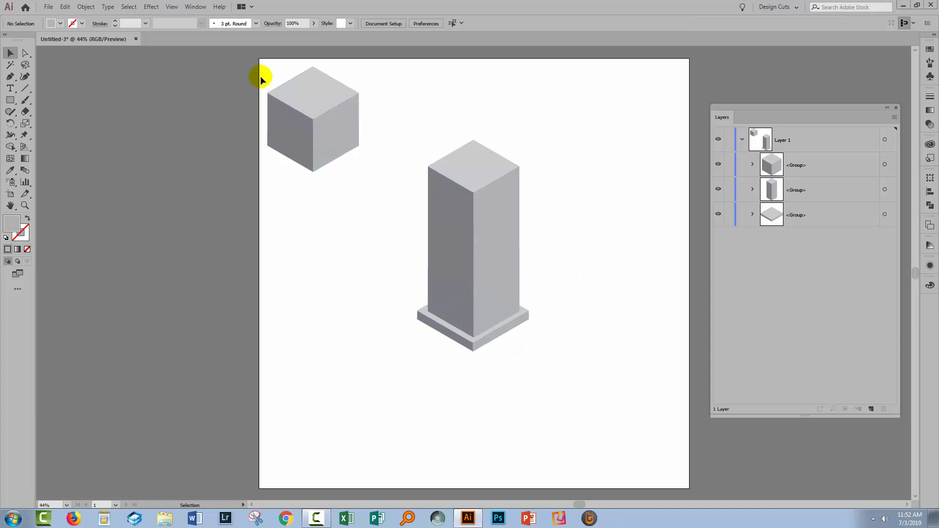
- Make two copies of the original cube below it, and flatten the middle one to a slab about 297 px tall by its upper anchor points
drag(267, 71, 362, 401)
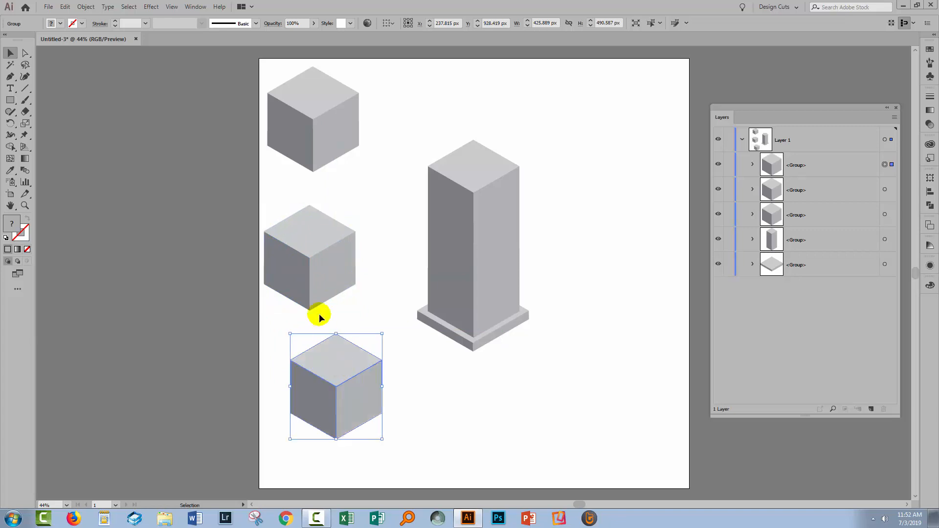
click(25, 65)
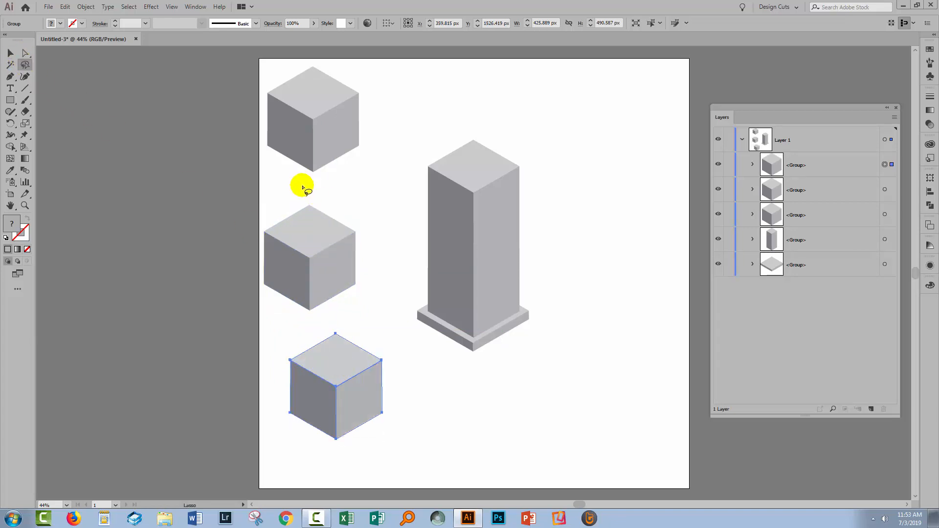
mouse_move(302, 187)
mouse_down()
mouse_move(280, 201)
mouse_move(260, 241)
mouse_move(325, 282)
mouse_move(362, 260)
mouse_move(368, 220)
mouse_move(303, 186)
mouse_up()
click(25, 53)
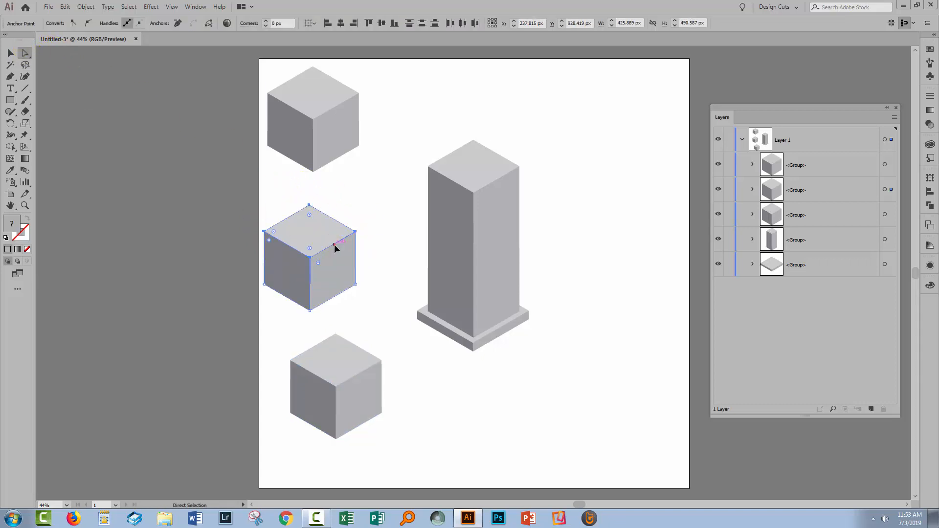
drag(335, 248, 330, 286)
click(391, 351)
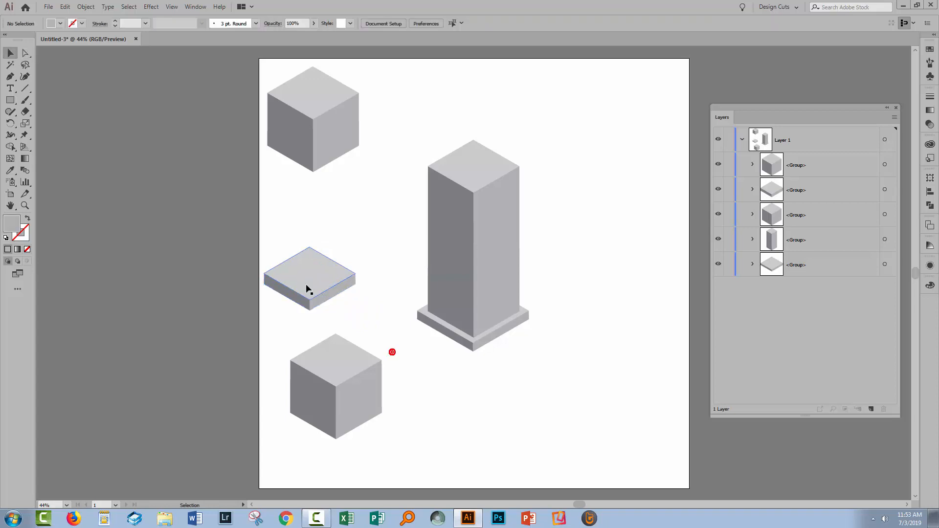
- Scale the flattened slab down to about 322 px wide and set it on top of the column
key(v)
click(306, 282)
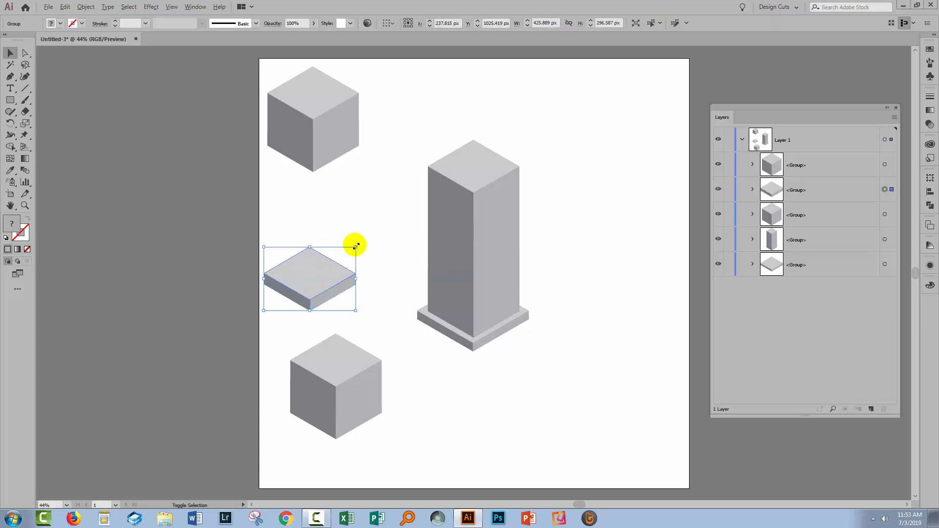
drag(355, 247, 475, 157)
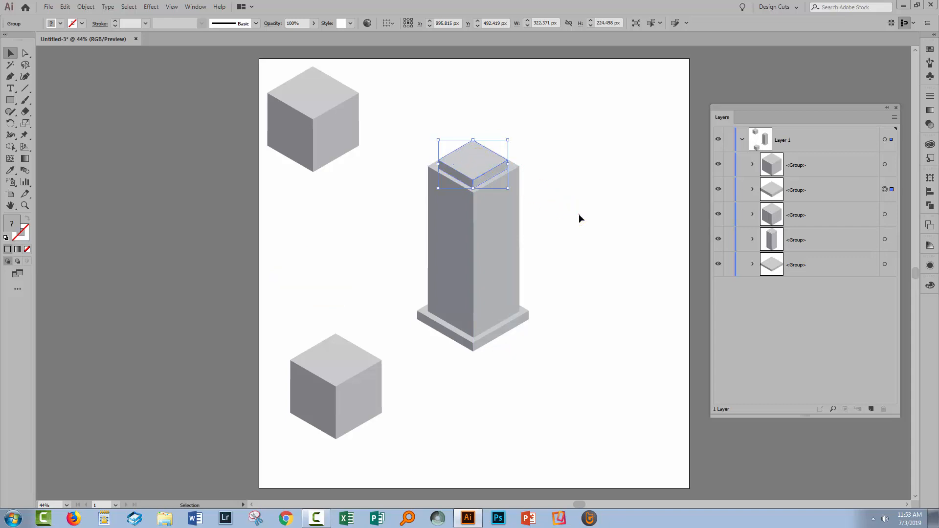
click(579, 213)
- Move the remaining cube copy up and lower its upper anchor points to flatten it into a slab about 284 px tall
drag(325, 387, 320, 281)
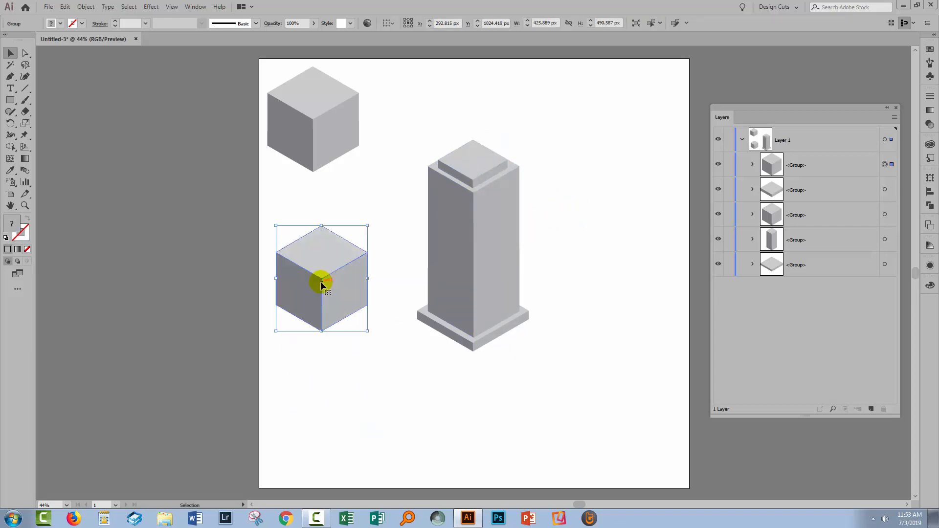
click(25, 53)
click(315, 227)
click(25, 65)
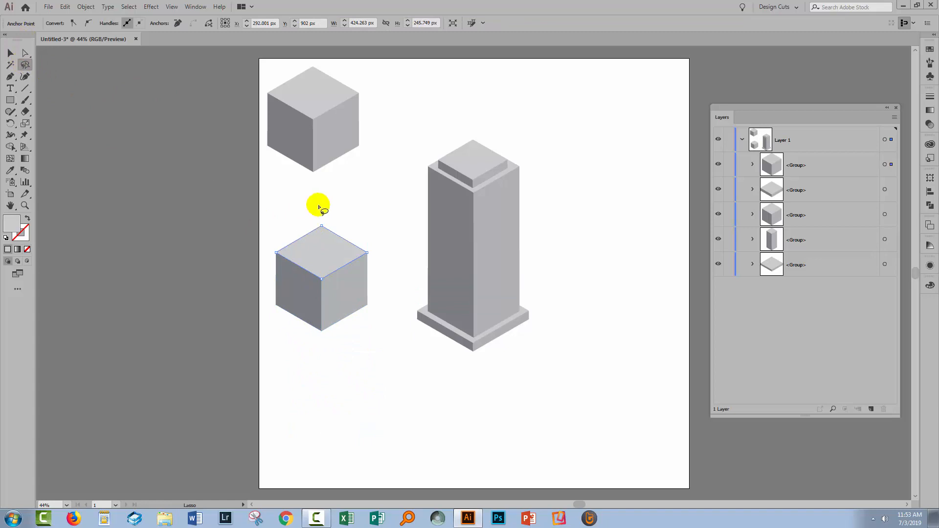
mouse_move(318, 204)
mouse_down()
mouse_move(309, 291)
mouse_move(366, 271)
mouse_move(337, 212)
mouse_move(321, 203)
mouse_up()
click(25, 53)
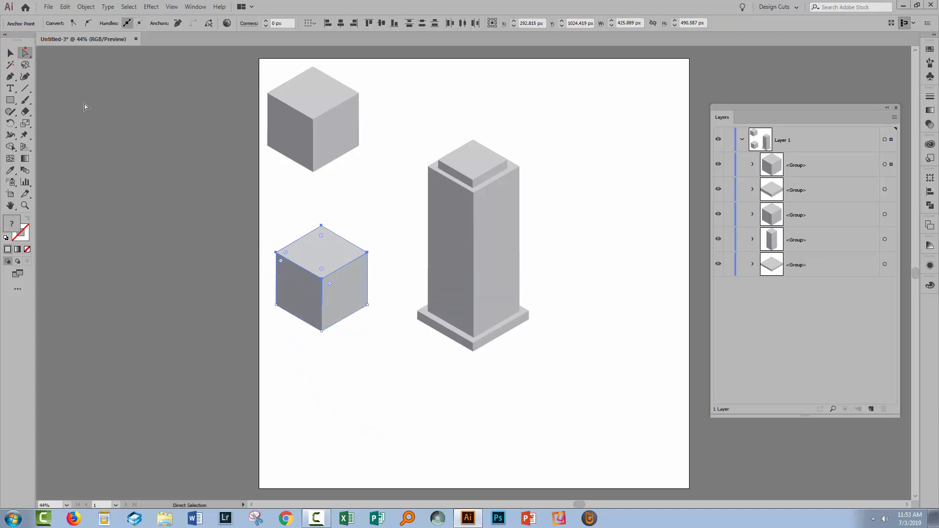
drag(342, 268, 340, 310)
- Scale the new slab down to about 266 px wide and seat it on the slab capping the column
click(11, 52)
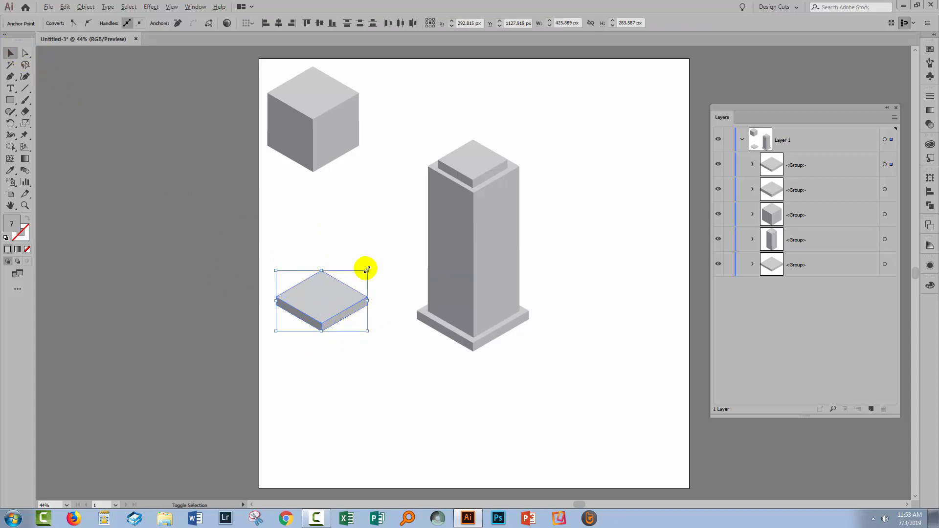
drag(367, 269, 348, 272)
click(289, 249)
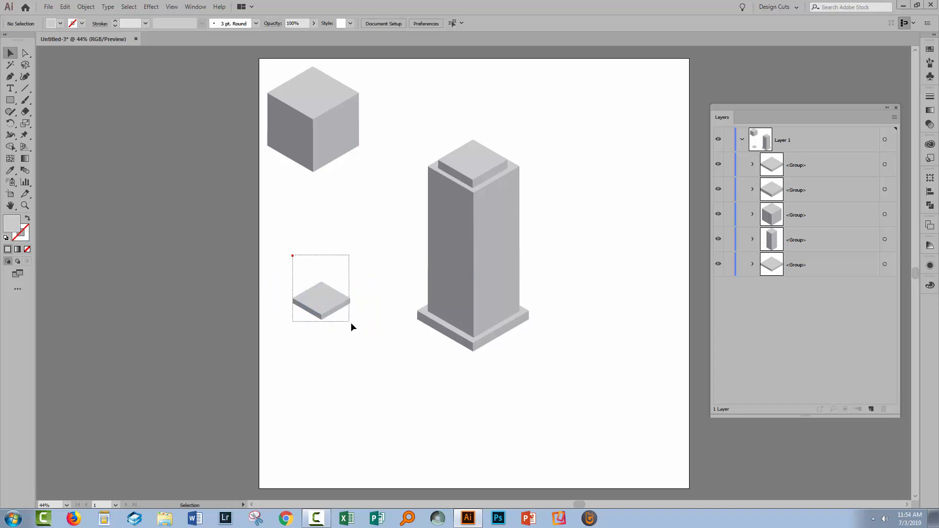
drag(351, 323, 330, 289)
key(ctrl+z)
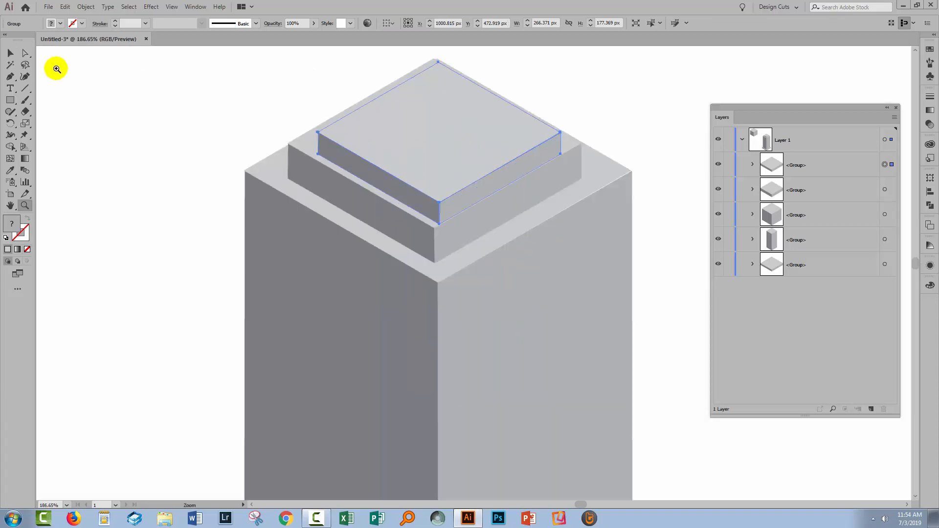
click(9, 53)
drag(430, 165, 433, 189)
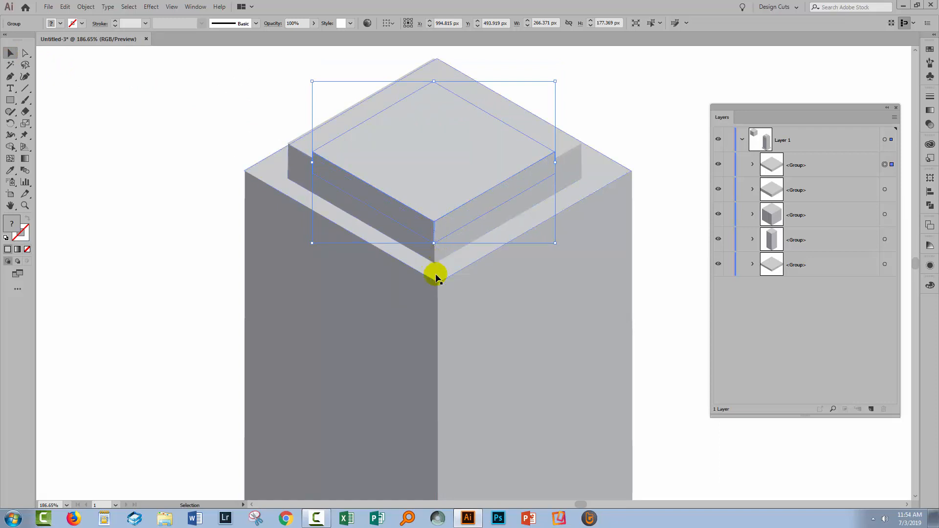
- Select both cap slabs, the column and the base slab, and align their centres horizontally
shift+click(445, 250)
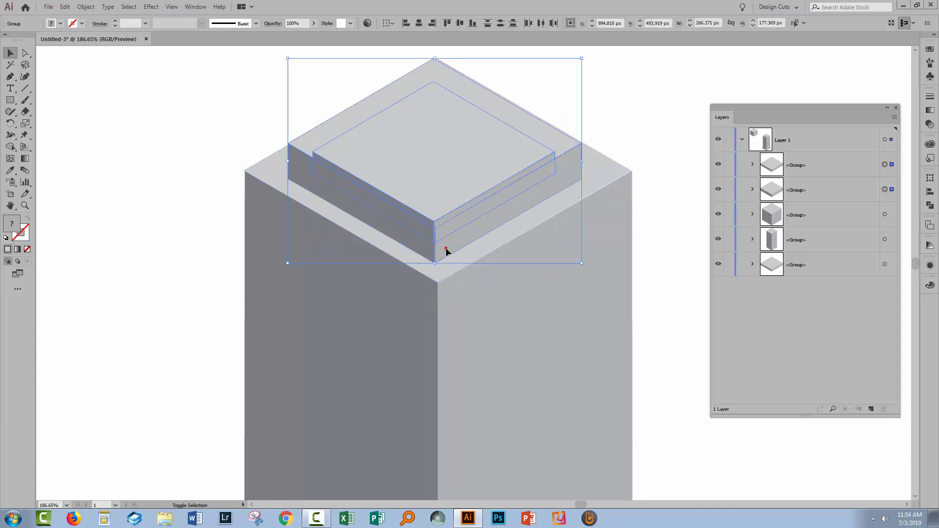
shift+click(467, 309)
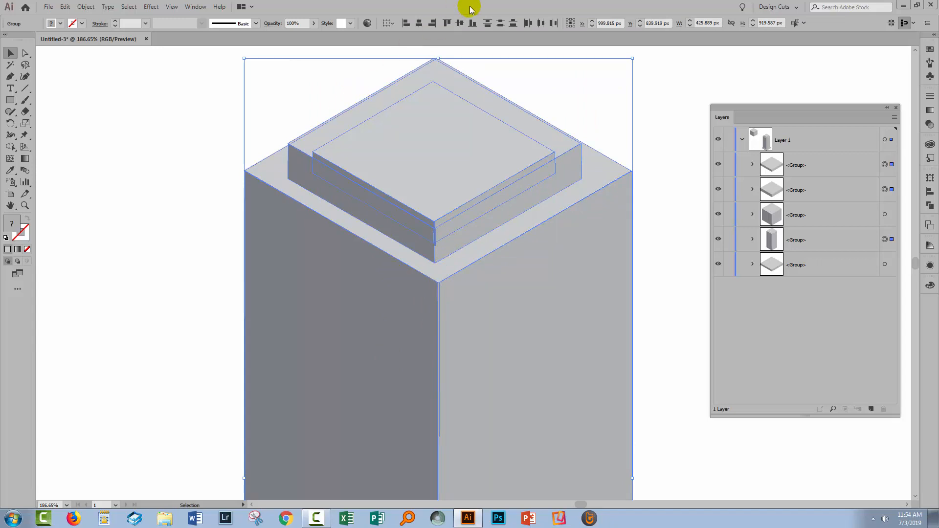
click(929, 192)
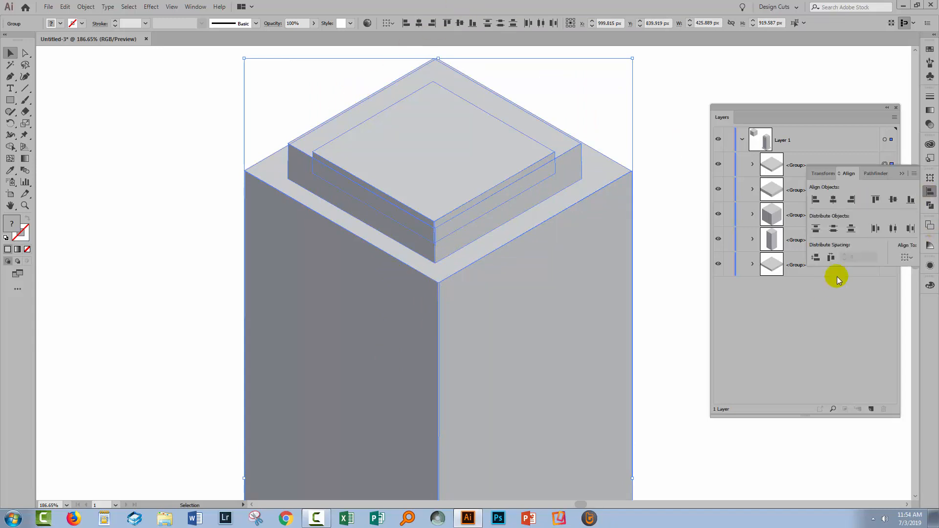
click(904, 257)
click(863, 270)
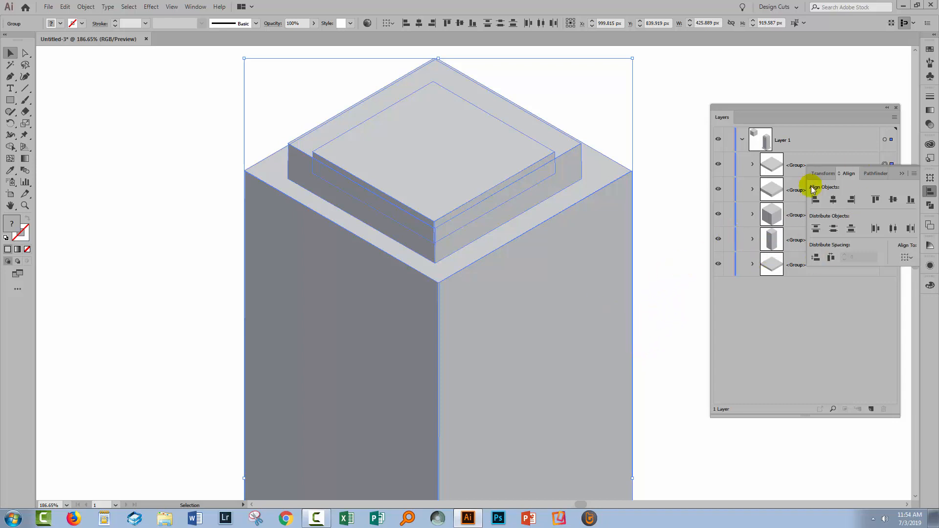
click(901, 174)
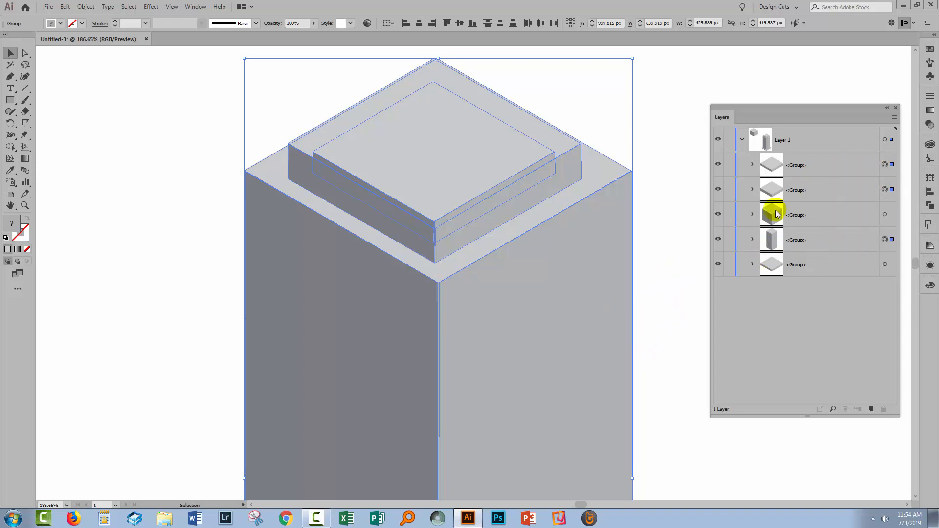
shift+click(884, 264)
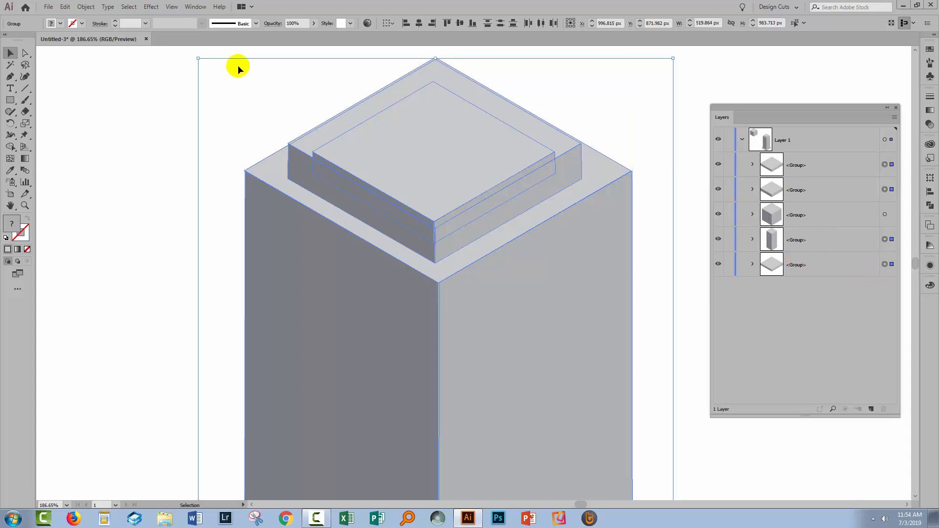
click(419, 23)
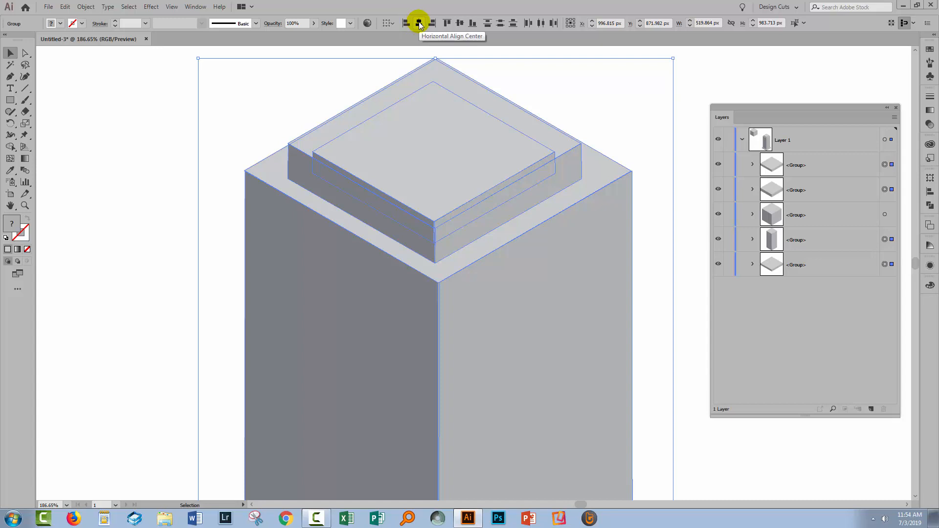
click(419, 24)
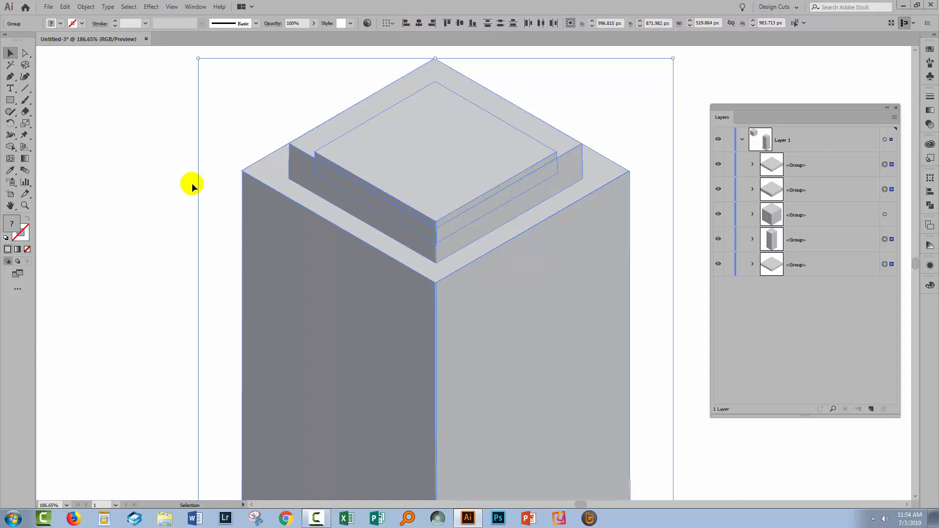
click(161, 189)
scroll(330, 313, down, 8)
scroll(417, 386, down, 5)
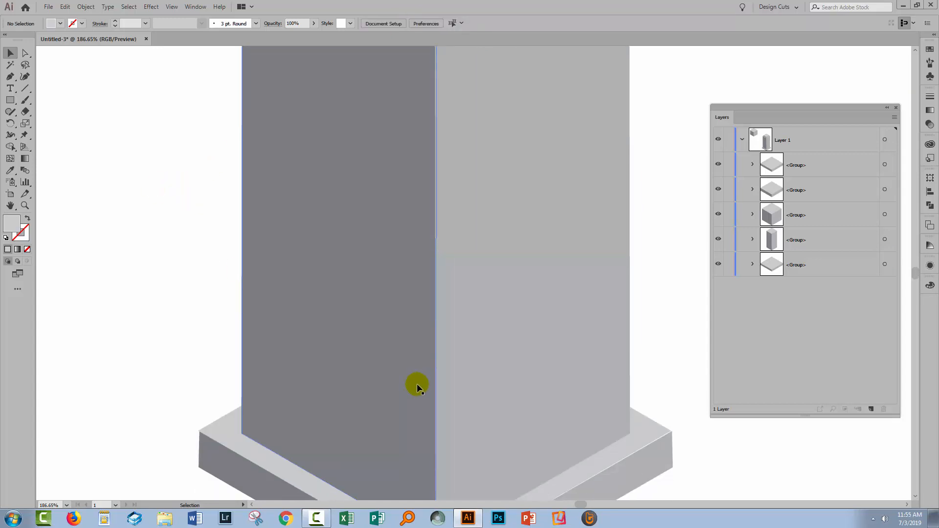
scroll(410, 376, up, 3)
scroll(408, 376, up, 6)
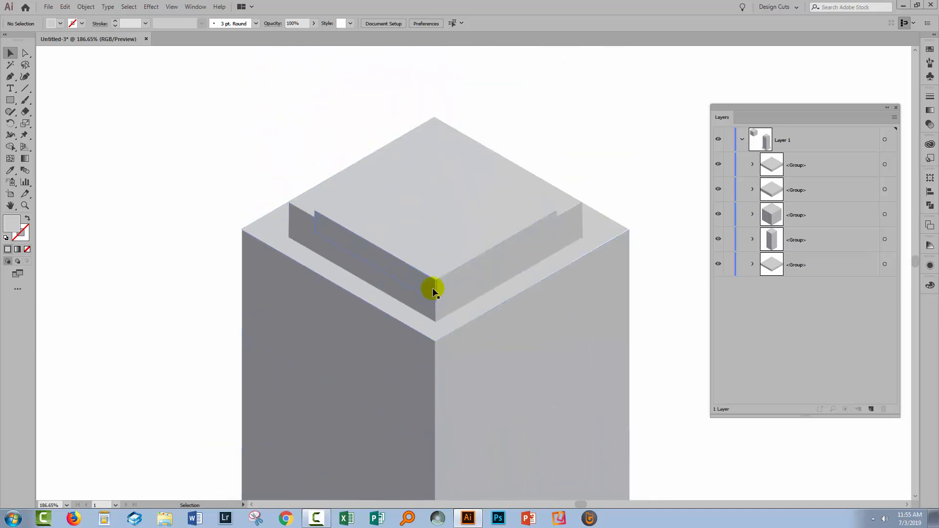
click(394, 224)
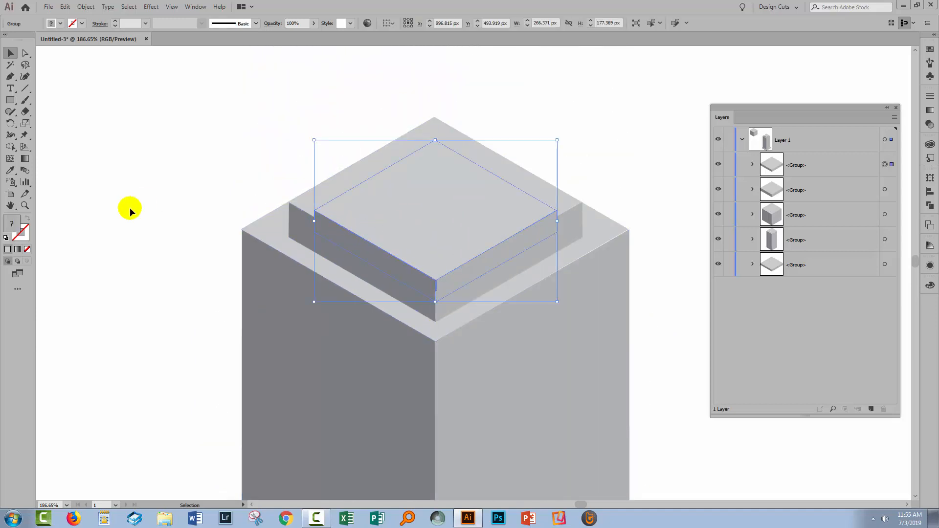
click(104, 210)
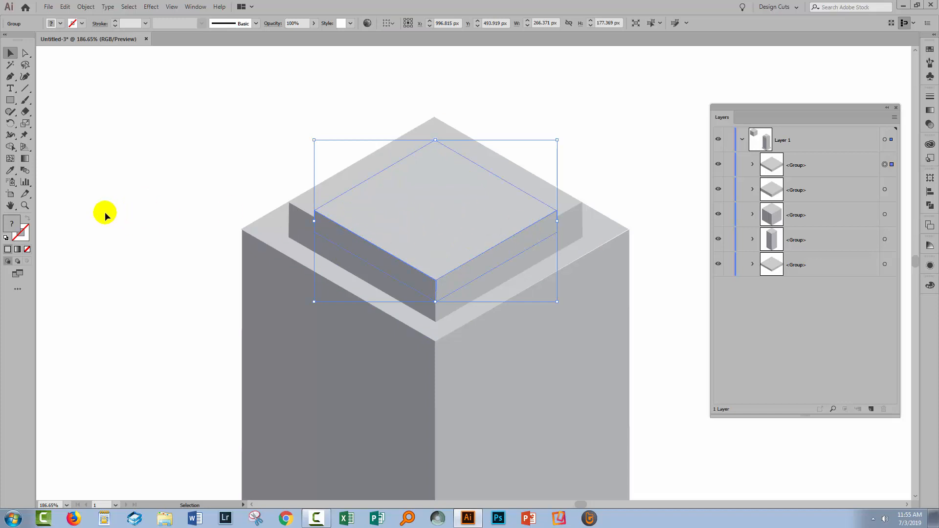
- Recolor only the top face of the uppermost cap slab with a lighter gray swatch, then deselect it
click(26, 55)
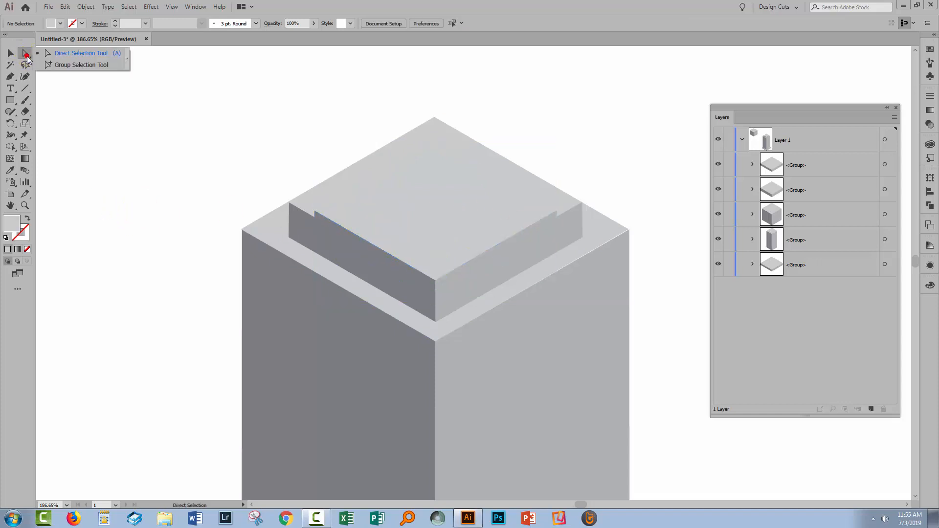
click(58, 64)
click(455, 220)
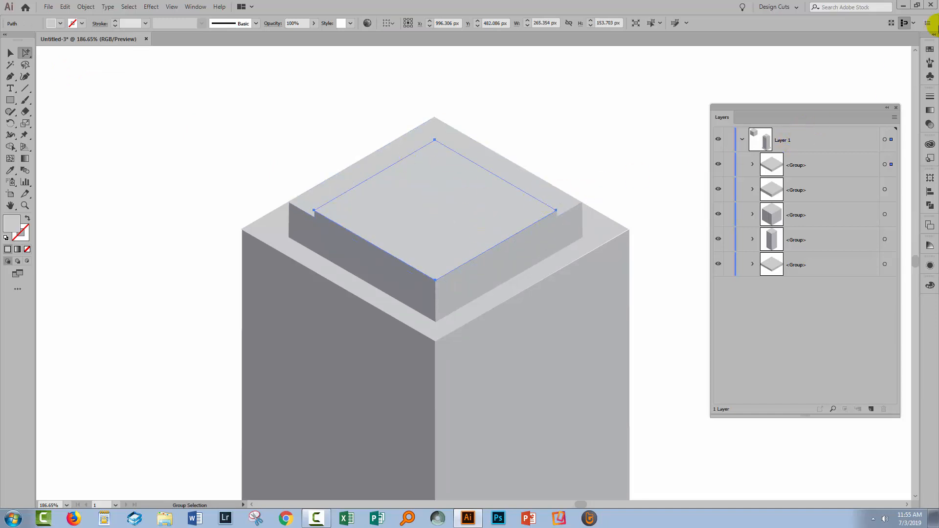
click(929, 49)
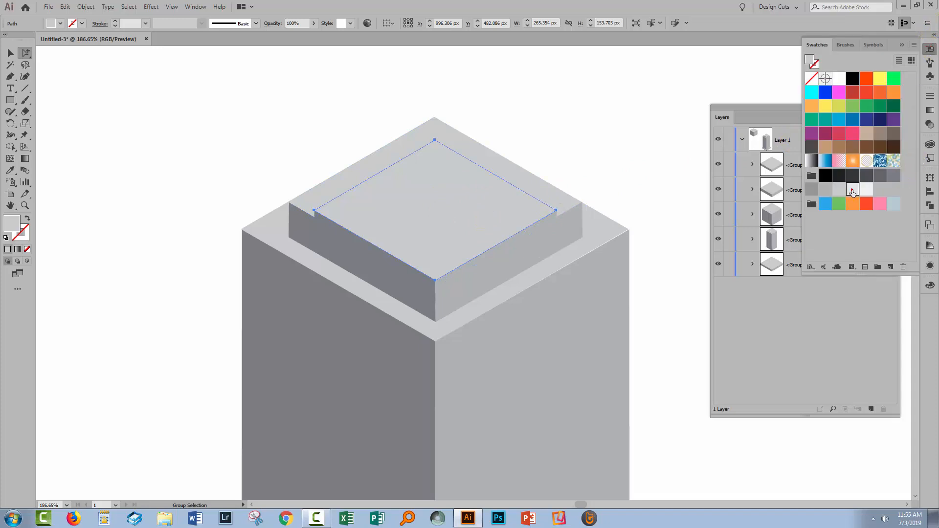
click(852, 191)
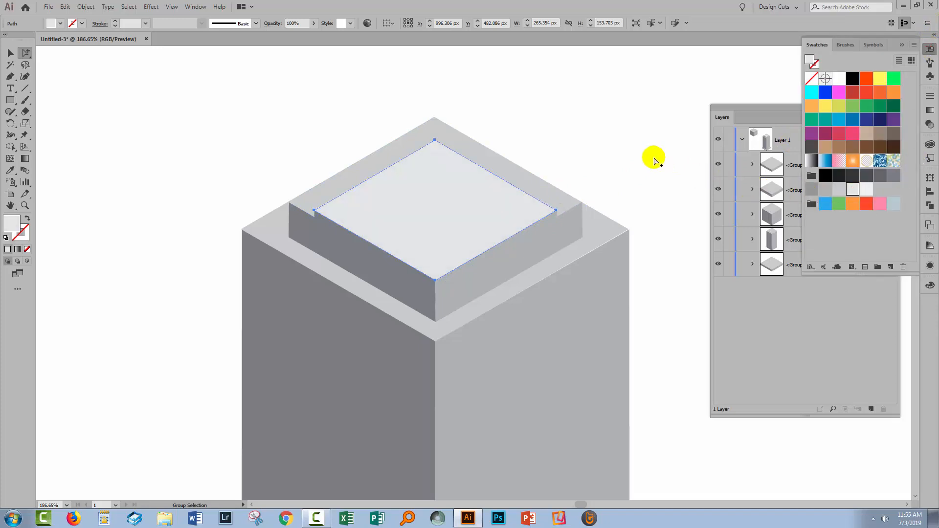
key(ctrl+0)
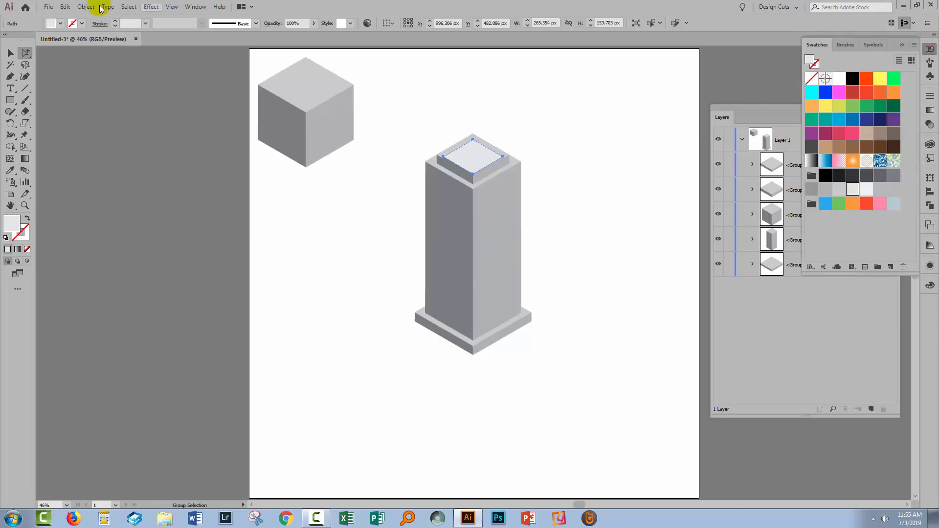
click(9, 54)
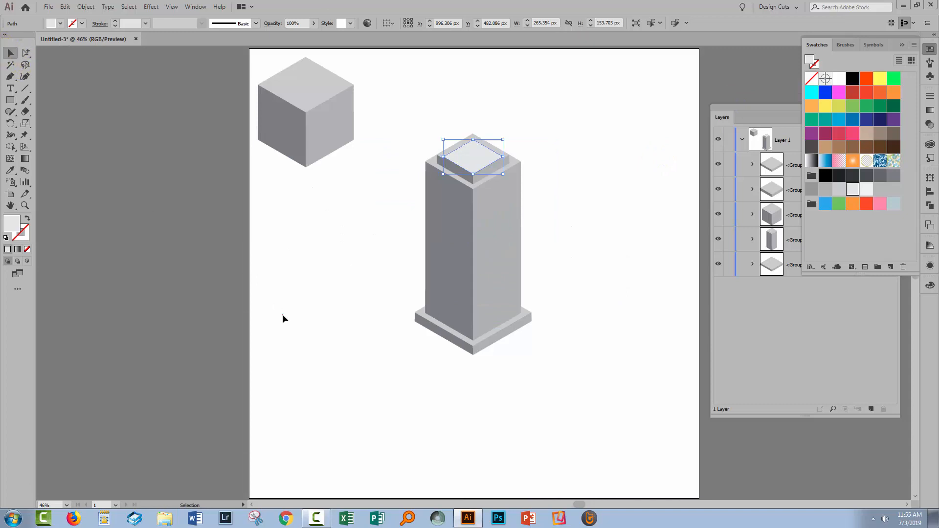
click(371, 430)
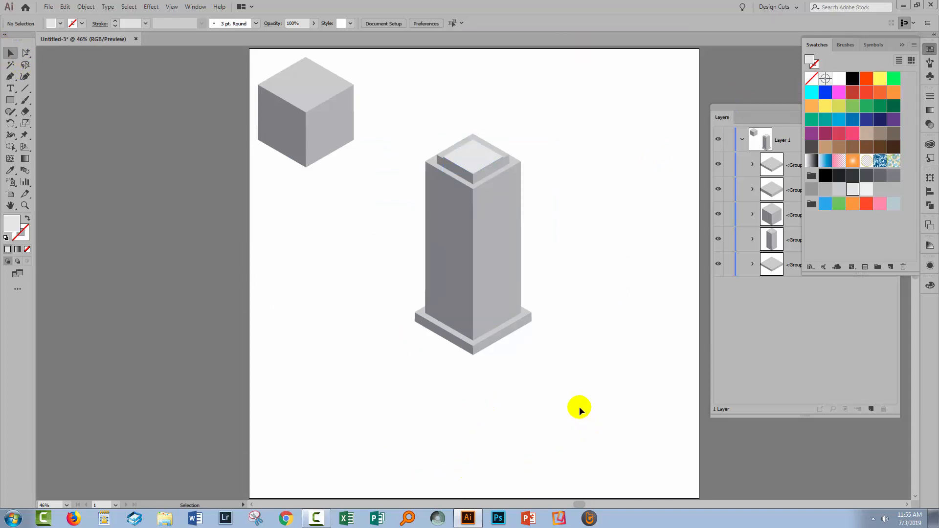
- Draw a circle about 257 px wide in the empty area below the cube and fill it with a slightly darker light gray
click(10, 101)
click(10, 101)
drag(13, 107, 54, 127)
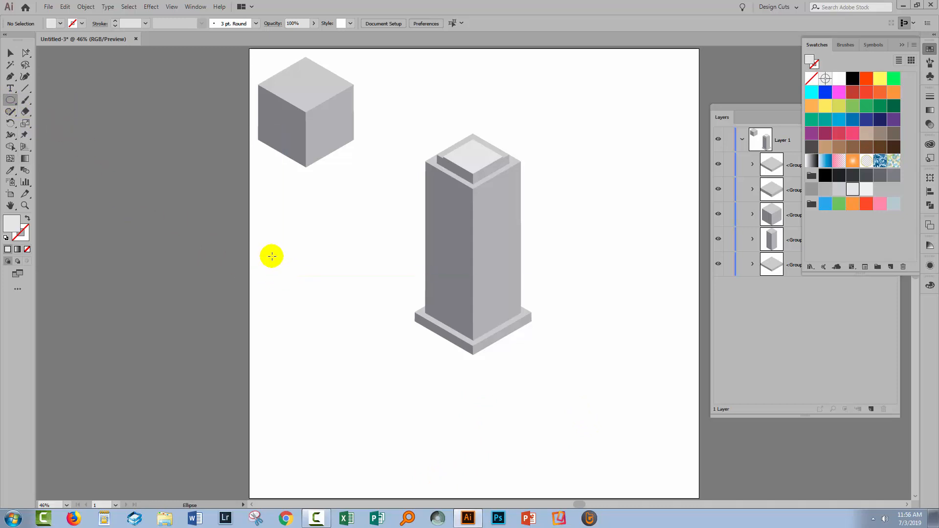
drag(272, 256, 356, 317)
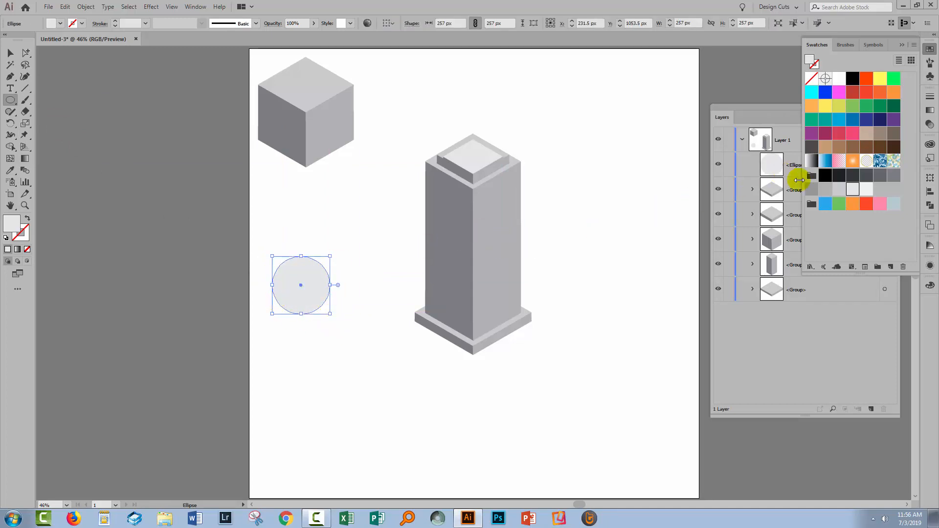
click(839, 190)
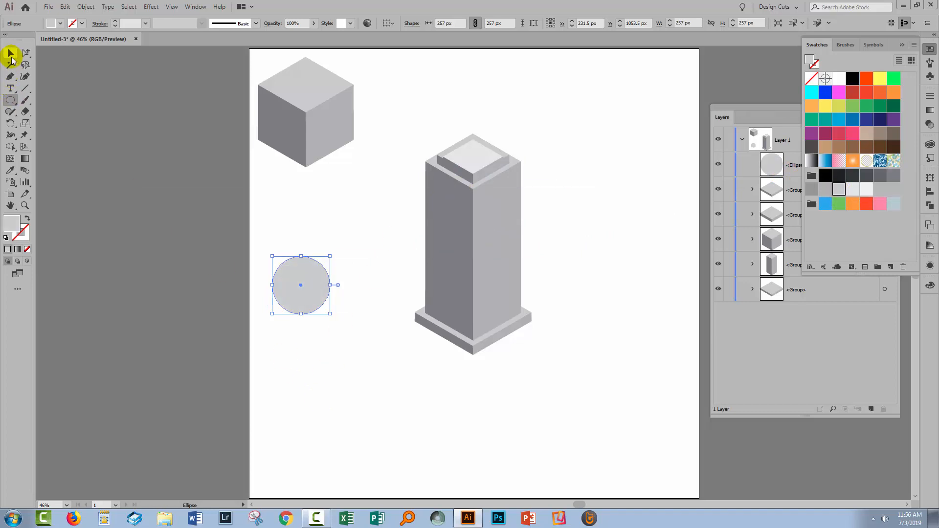
click(11, 54)
click(314, 336)
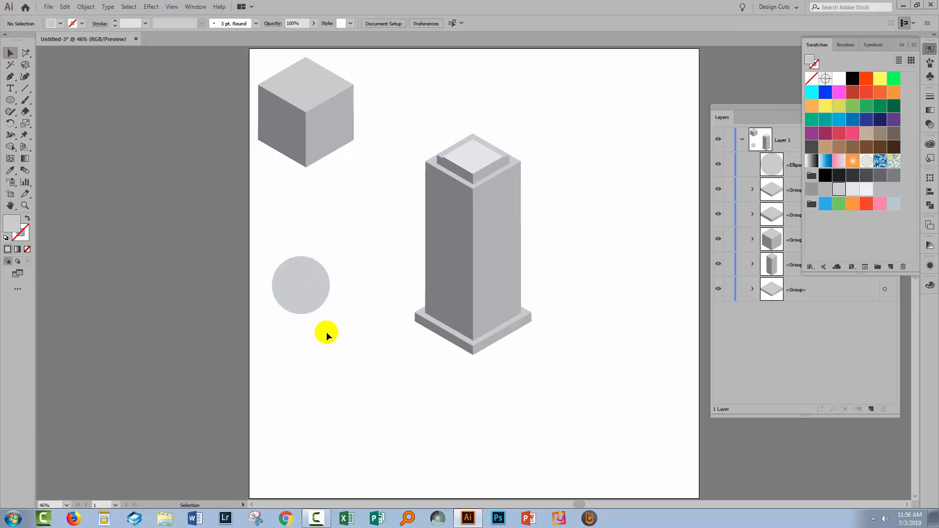
- Apply 3D Extrude & Bevel to the circle with the Isometric Top position and an extrude depth of 20 pt
drag(328, 329, 296, 291)
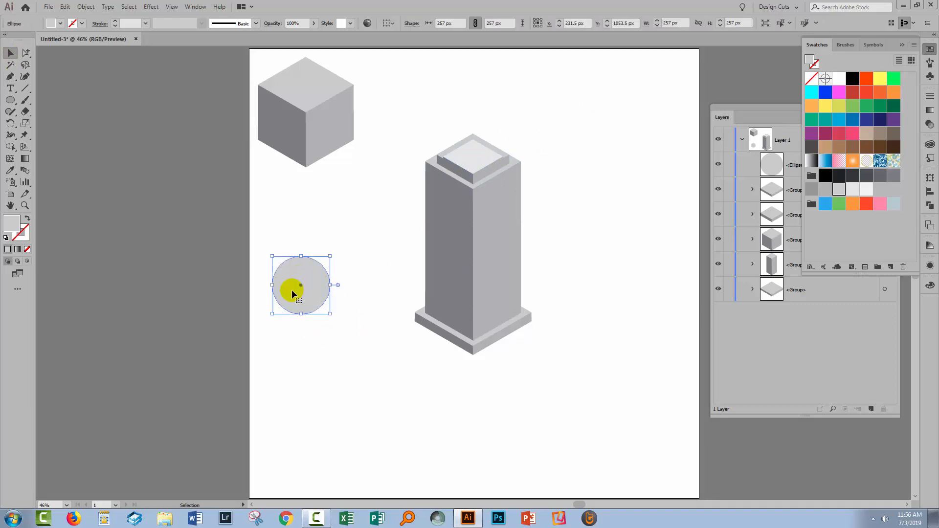
click(153, 9)
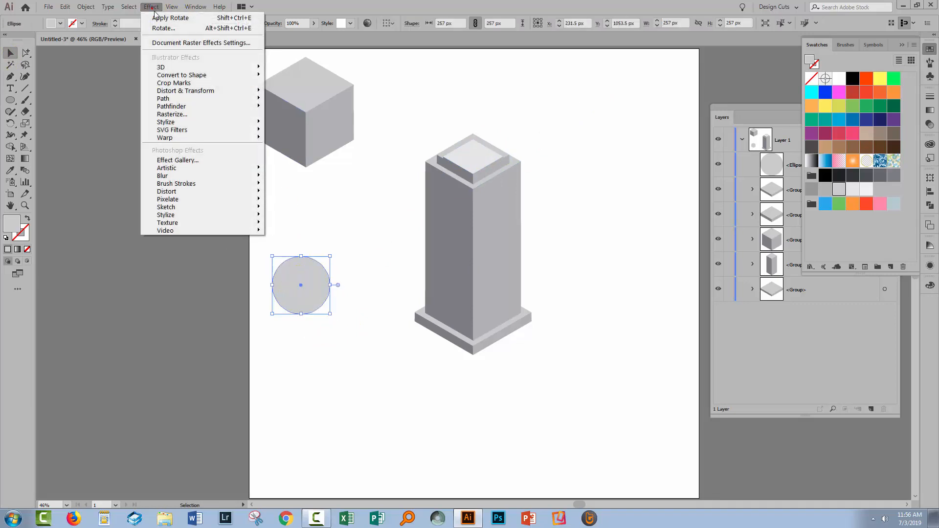
click(167, 67)
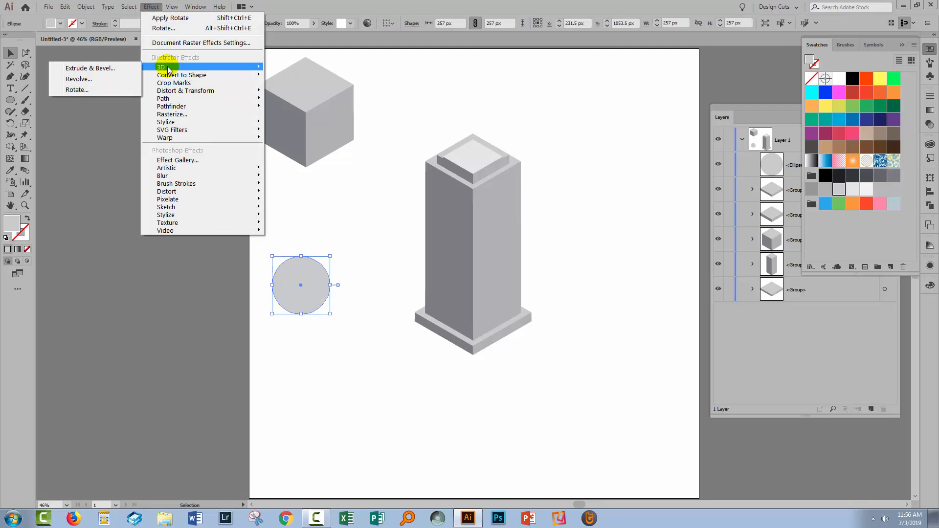
click(106, 69)
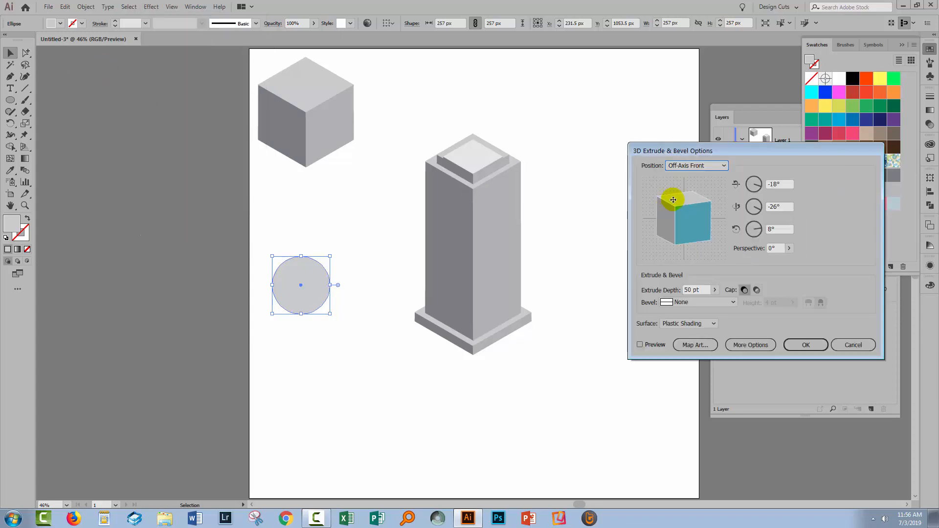
click(639, 345)
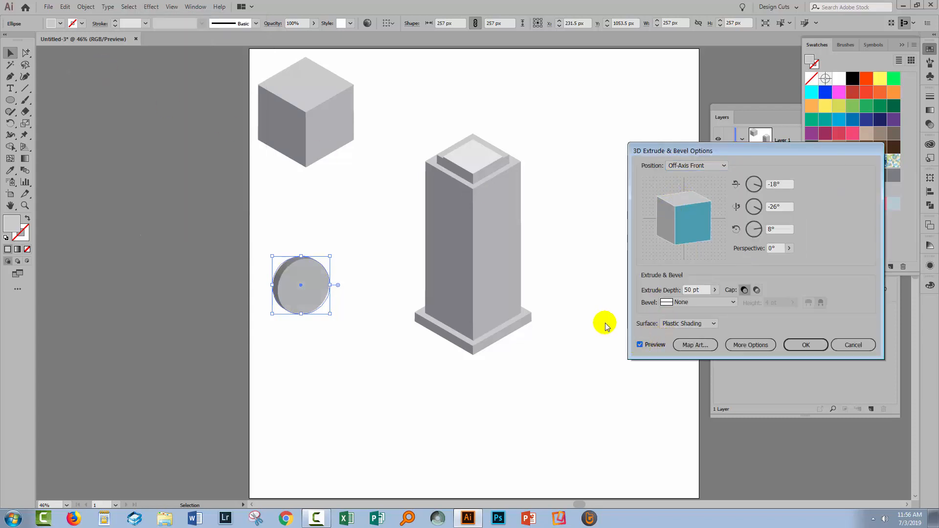
click(704, 166)
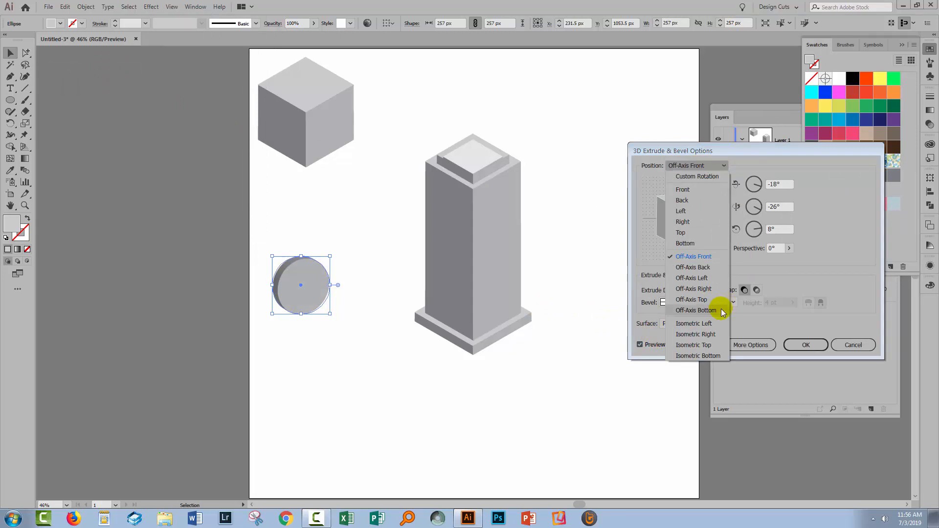
click(705, 342)
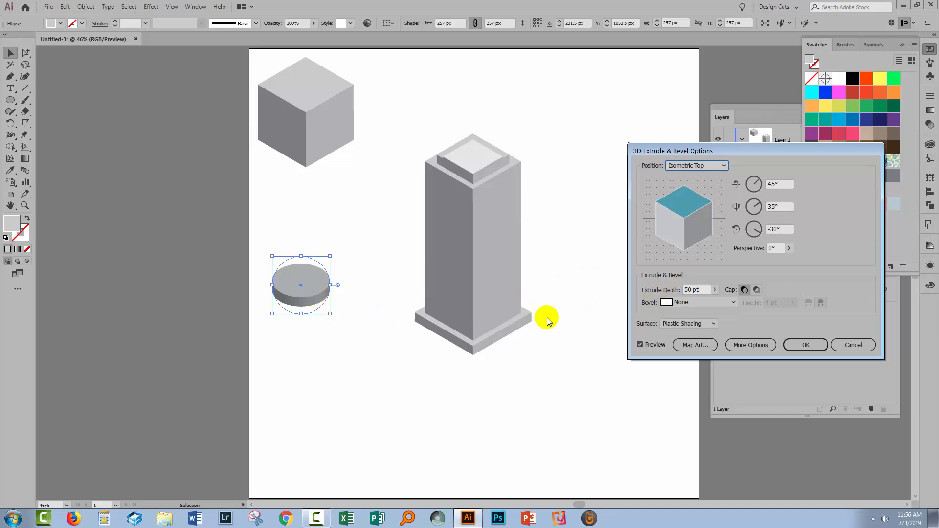
click(698, 288)
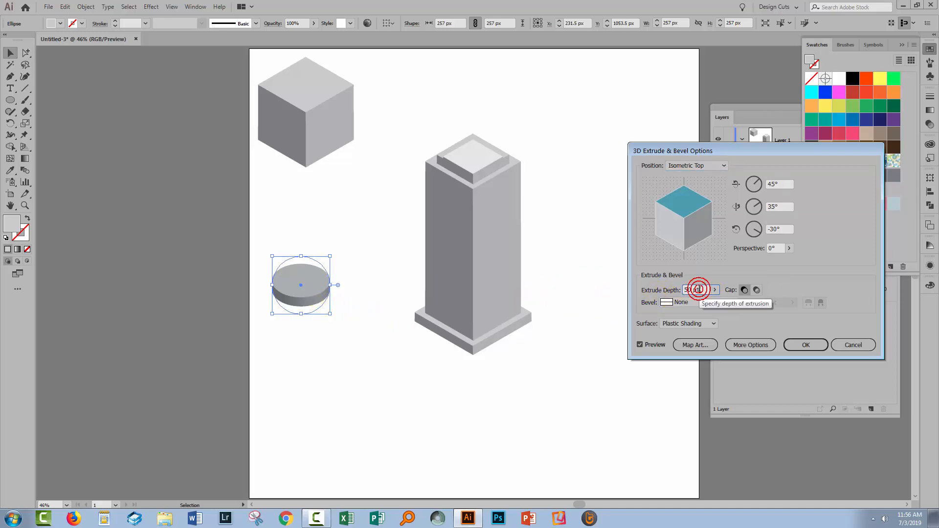
key(shift+Down)
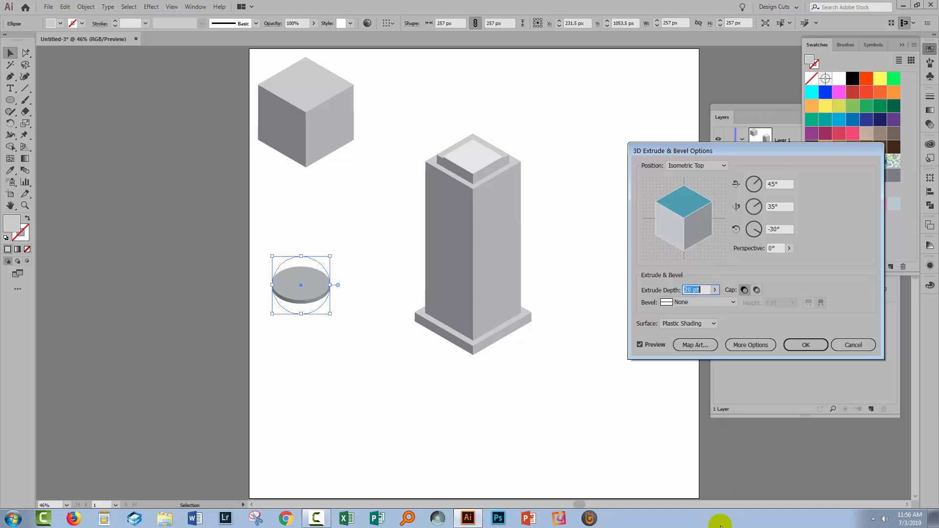
click(793, 344)
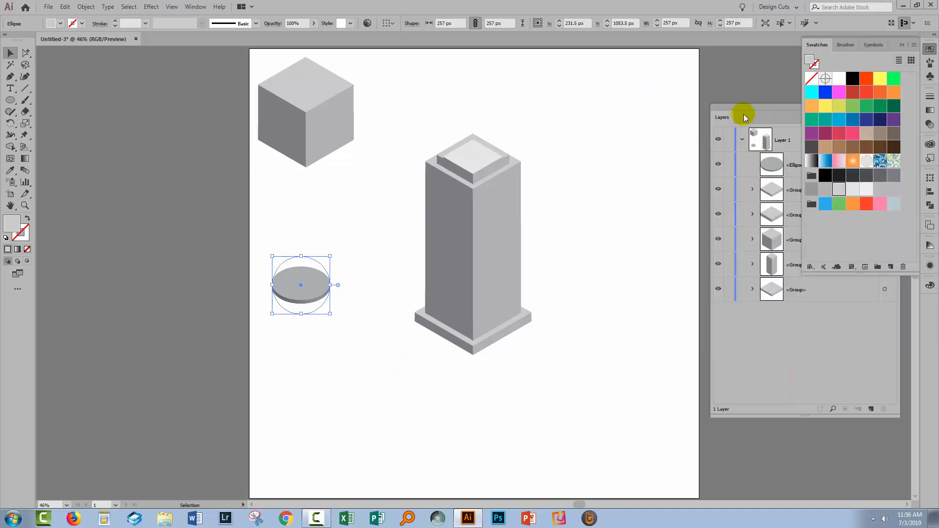
- Clear the view of the layer list and expand the appearance of the extruded disc into editable artwork
drag(742, 110, 636, 154)
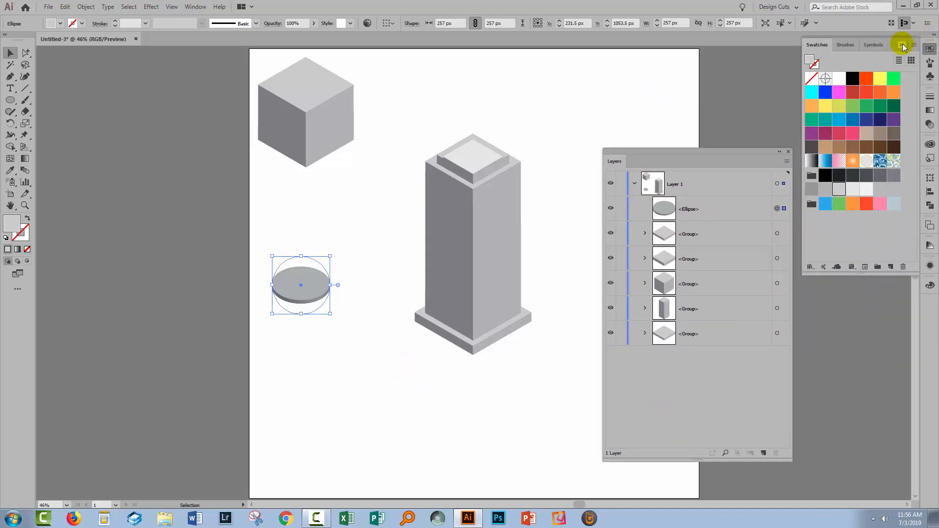
click(902, 45)
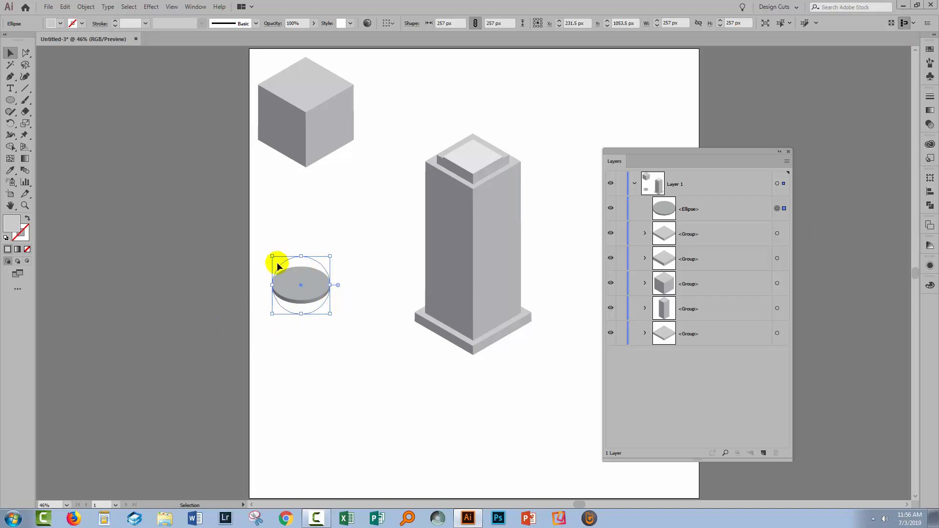
click(84, 7)
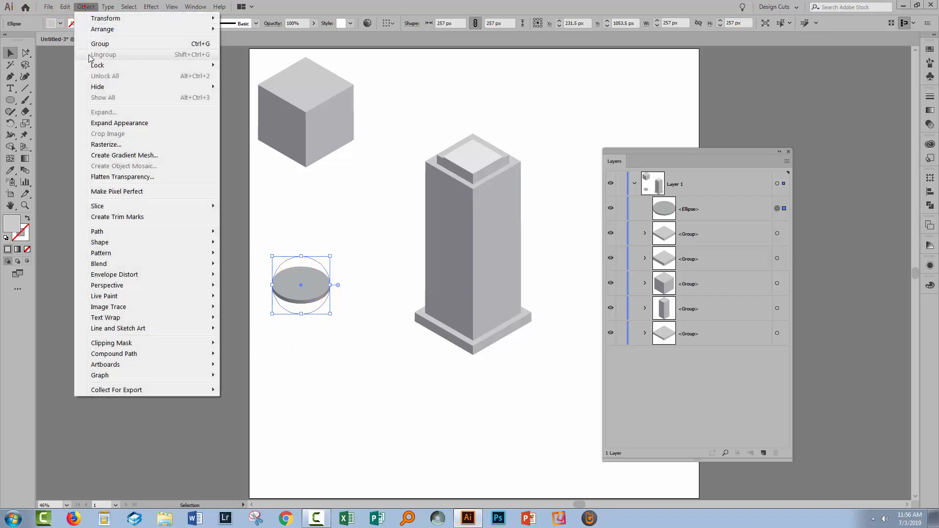
click(117, 123)
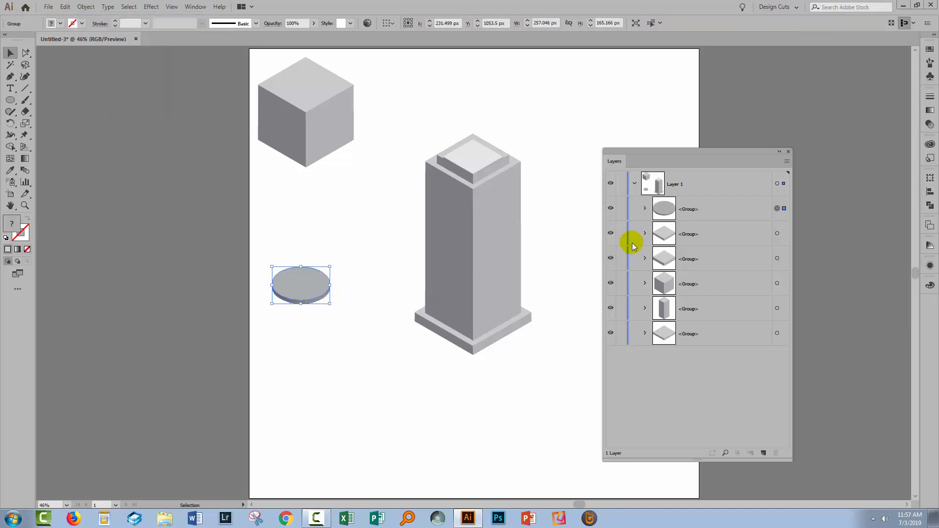
- Identify the parts of the expanded disc by toggling their visibility, and move the top-face path out of its innermost group
click(643, 210)
click(656, 233)
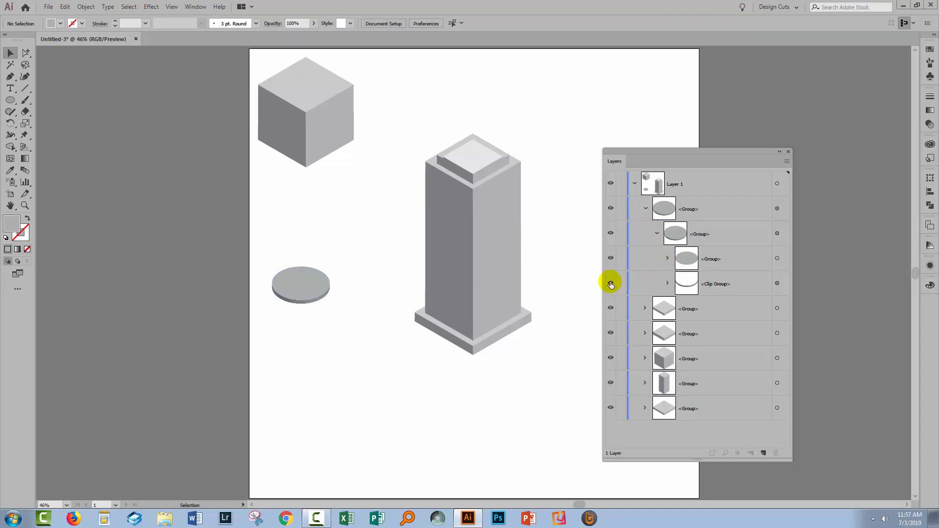
click(691, 235)
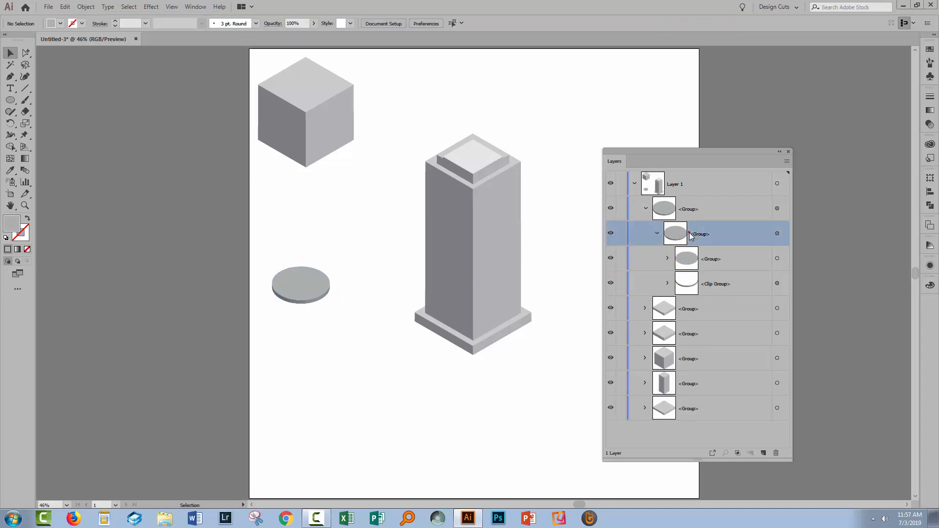
click(611, 259)
click(611, 258)
click(610, 284)
click(611, 284)
click(667, 258)
drag(692, 283, 713, 254)
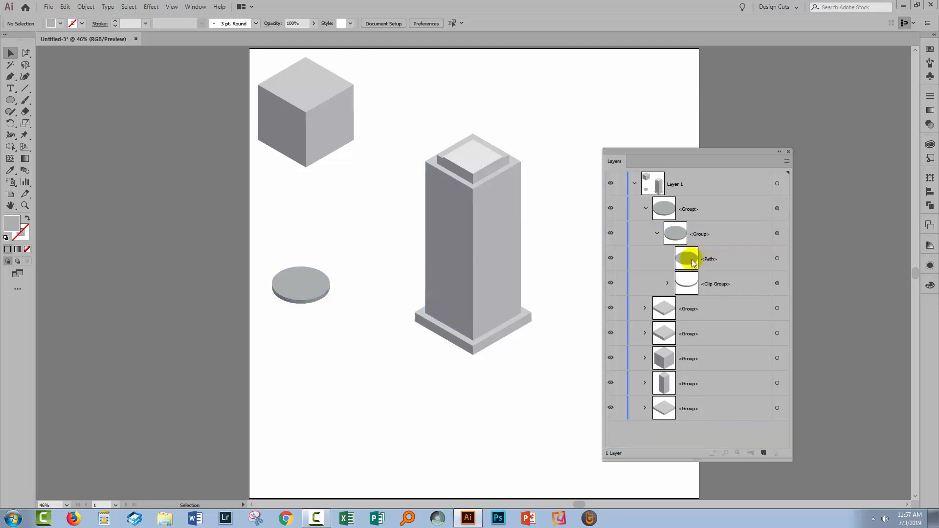
- Move the disc's remaining nested group out of its redundant parent group and show its contents in the layer list
click(656, 234)
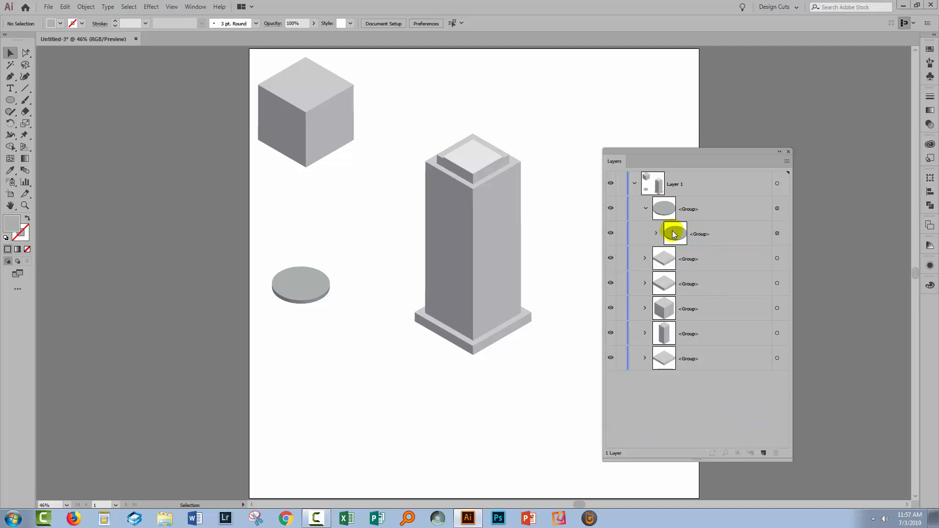
click(709, 235)
drag(709, 235, 712, 196)
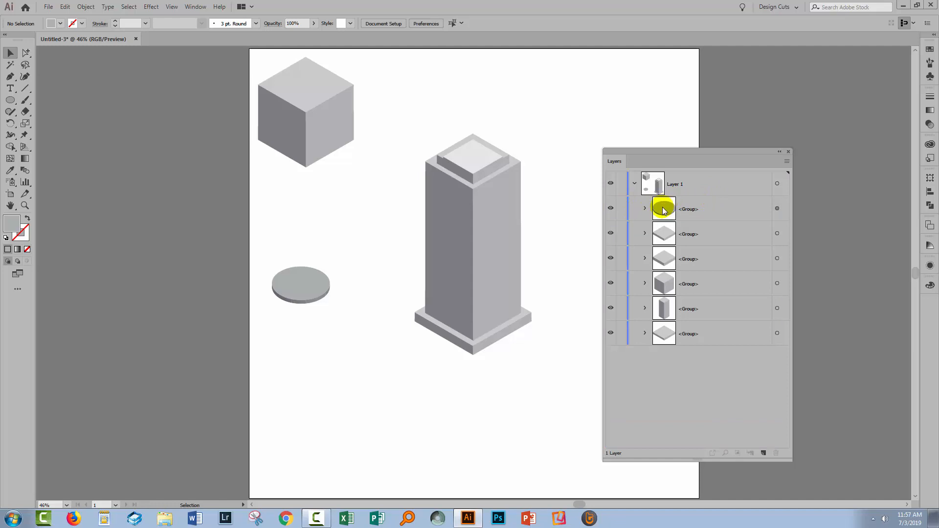
click(644, 209)
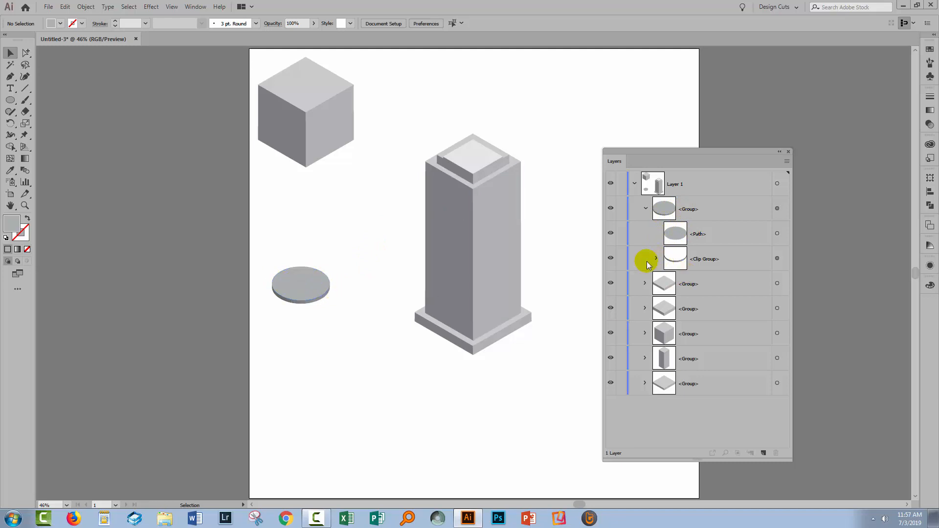
- Check the disc's clip group by toggling its visibility, and move the whole disc group onto the skyscraper's roof
click(611, 258)
click(611, 258)
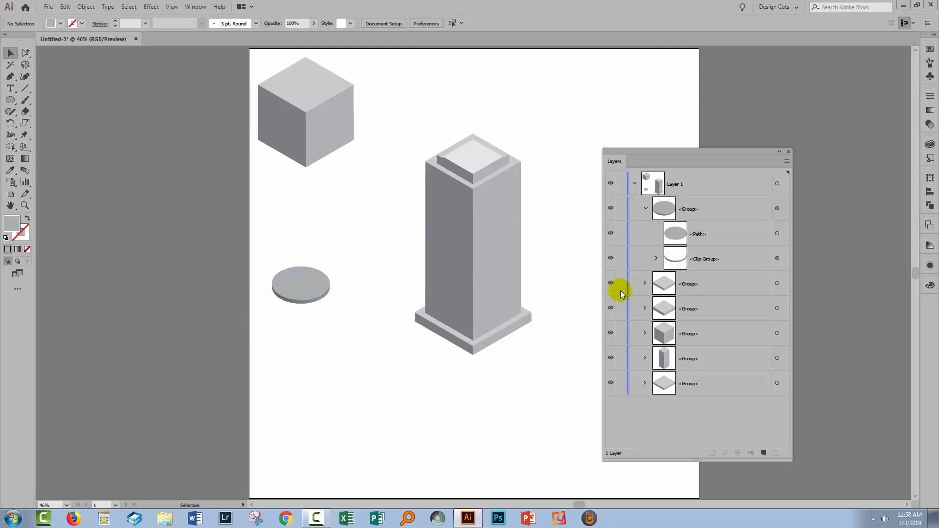
click(646, 209)
drag(384, 236, 481, 153)
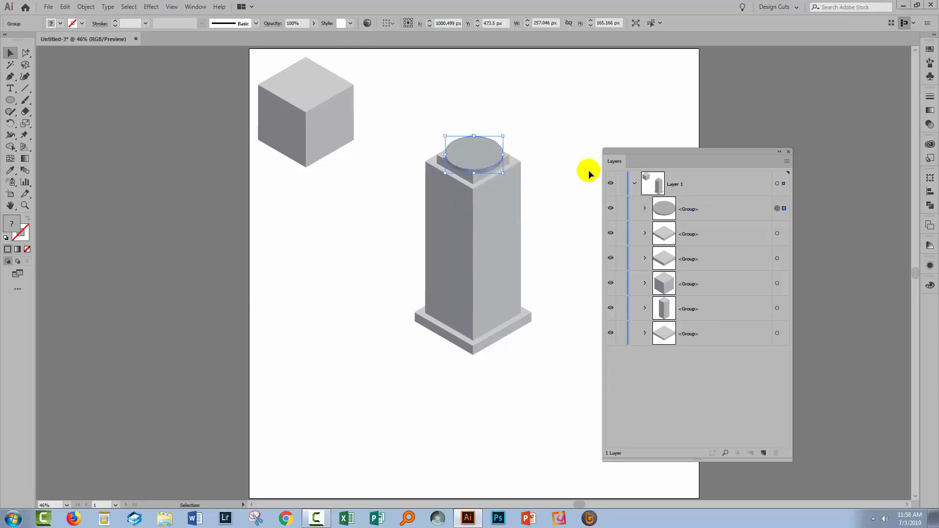
- Scale the disc down proportionally to about 151 px wide and center it on the skyscraper's uppermost roof slab
drag(650, 149, 750, 150)
key(z)
drag(410, 111, 558, 246)
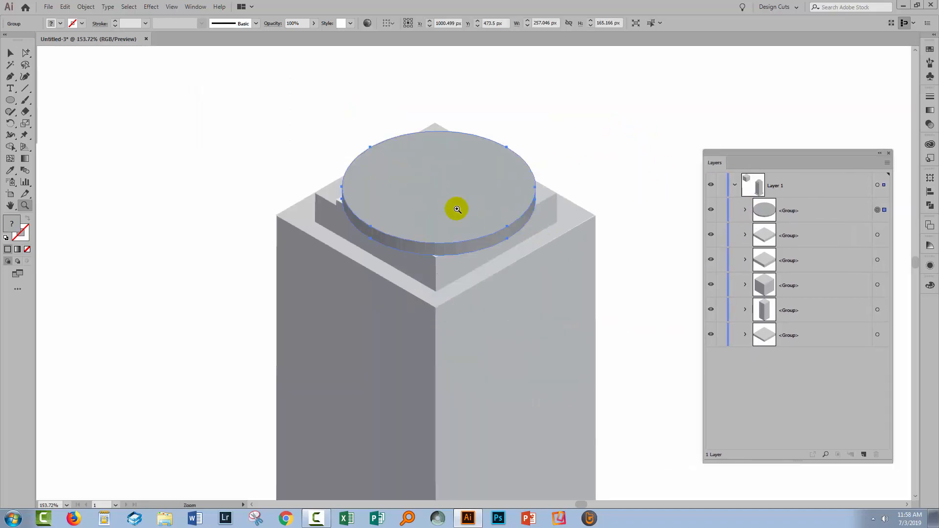
click(11, 56)
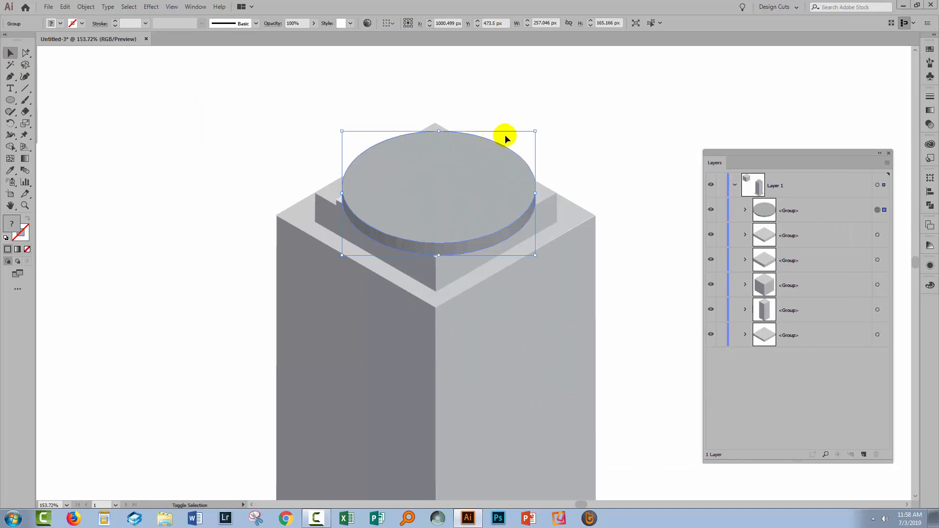
drag(534, 131, 495, 156)
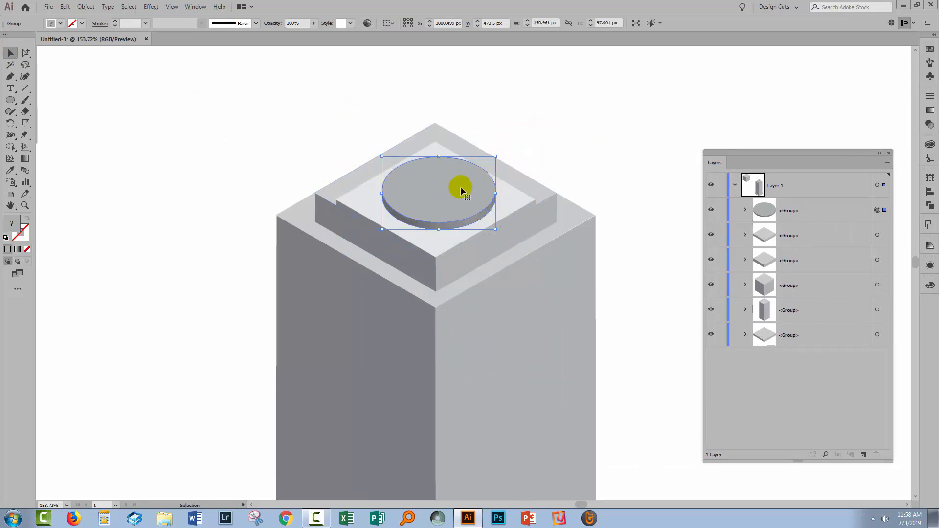
drag(456, 191, 446, 189)
click(615, 159)
key(ctrl+alt+0)
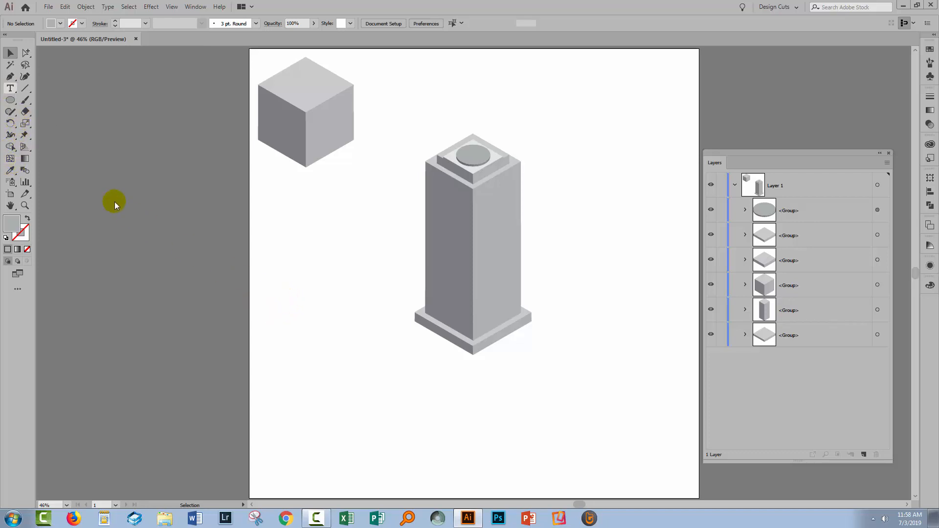
- Add the letter H as text in the empty area beside the skyscraper, set in Myriad Pro Bold at 200 pt
key(t)
click(298, 314)
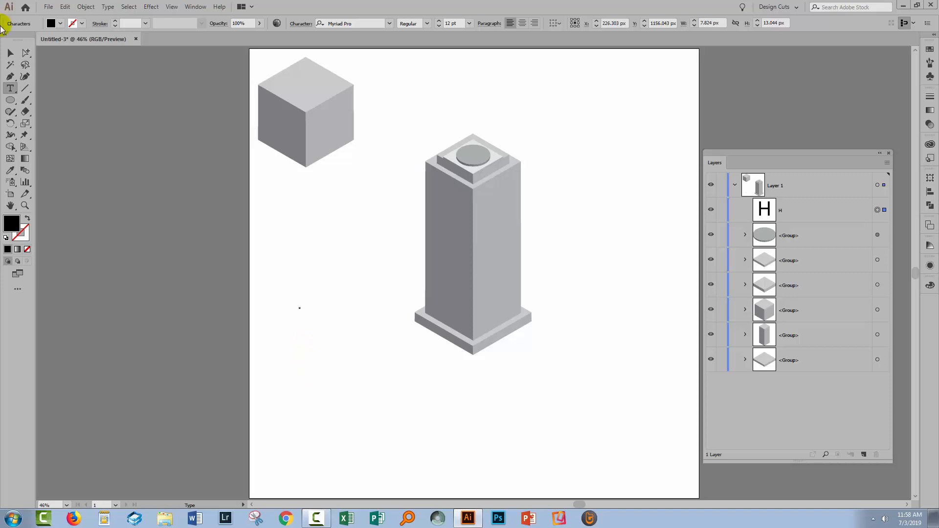
click(9, 53)
click(452, 23)
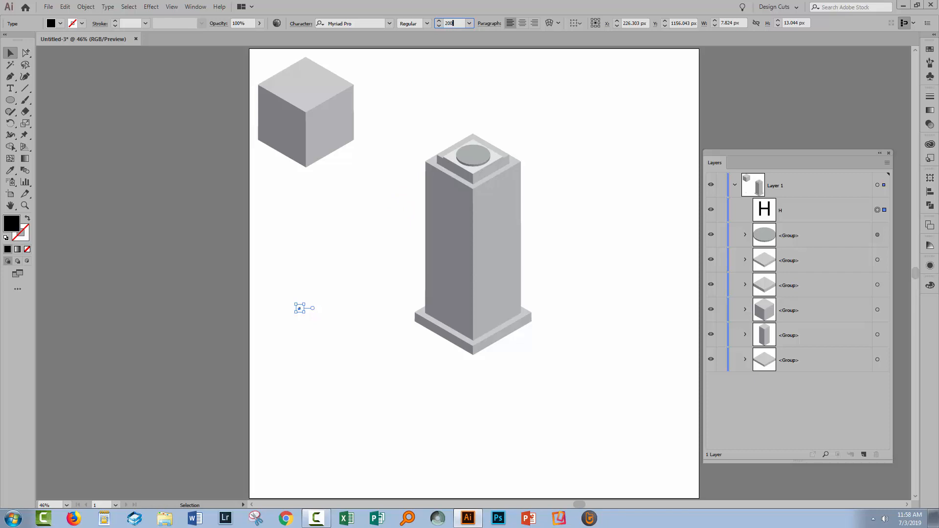
key(Return)
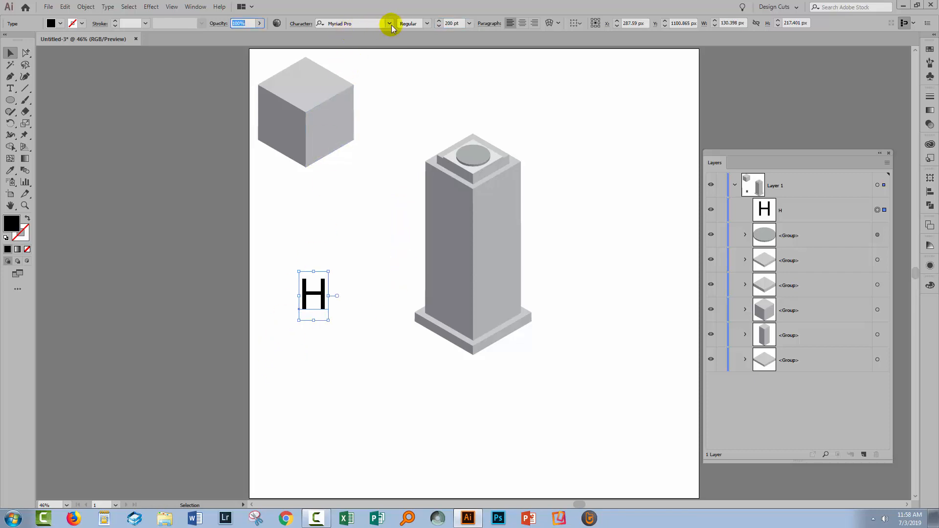
click(426, 24)
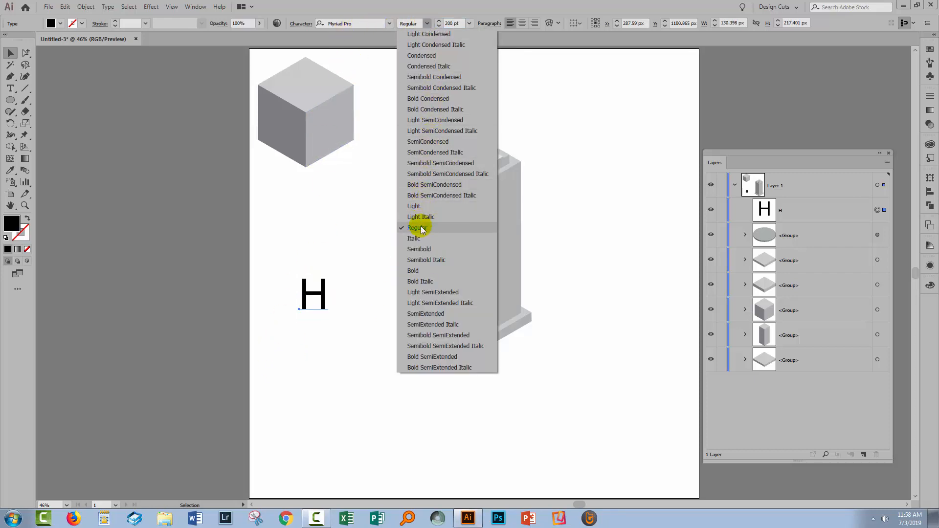
click(423, 270)
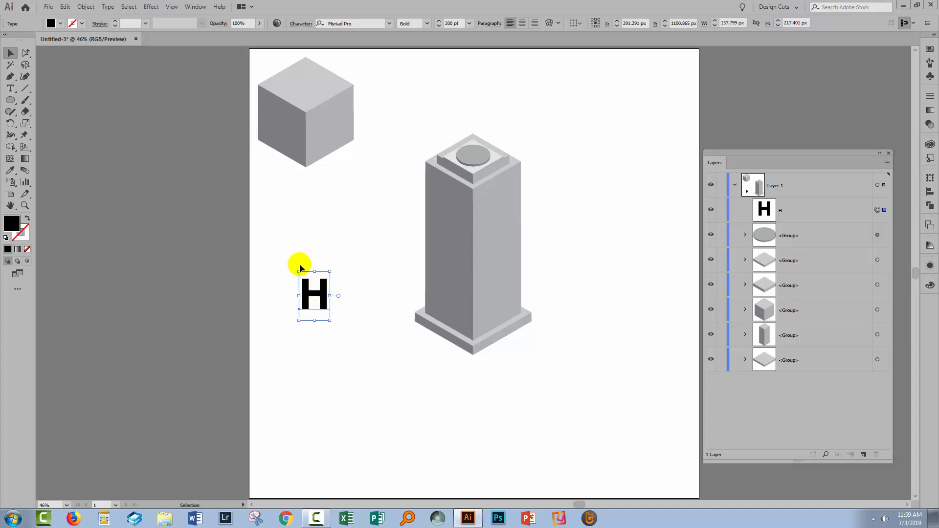
- Convert the letter H into outlines
click(108, 6)
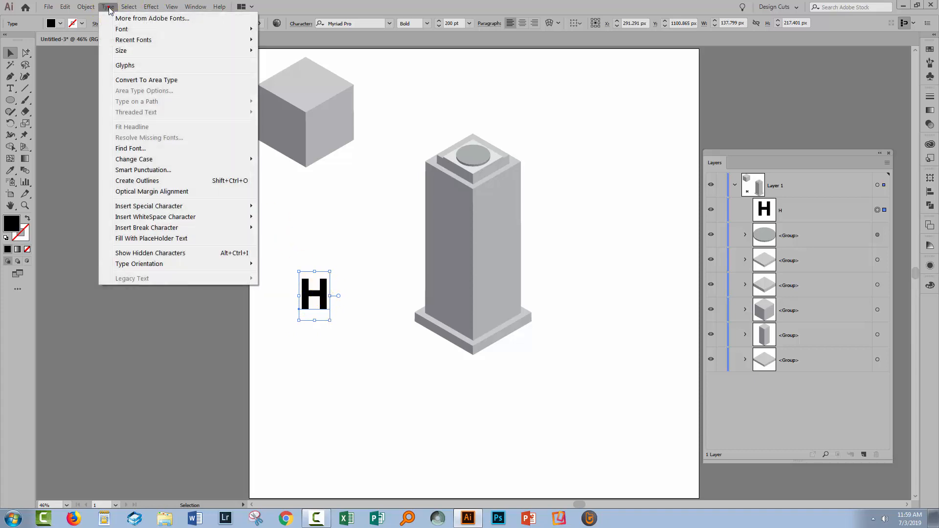
click(148, 182)
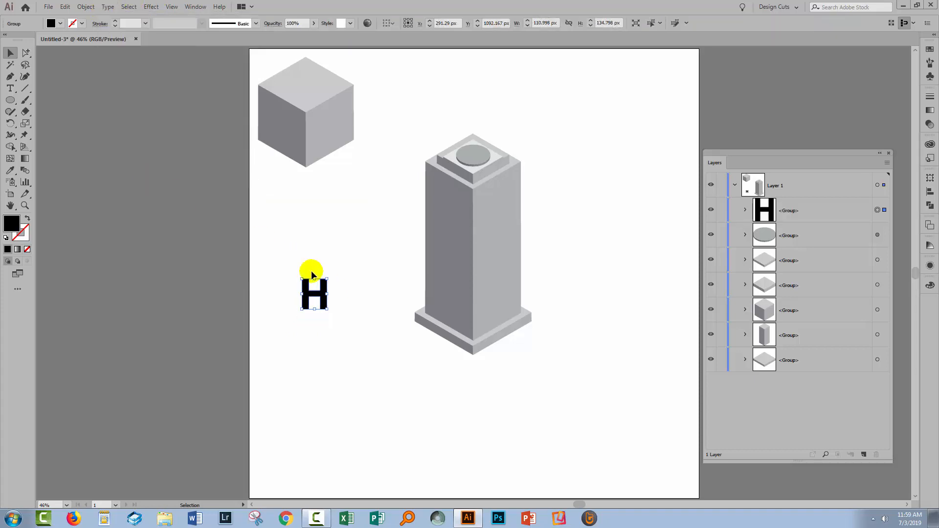
click(318, 327)
drag(300, 287, 299, 286)
- Apply the 3D Rotate effect to the outlined H with the Isometric Top position
click(151, 9)
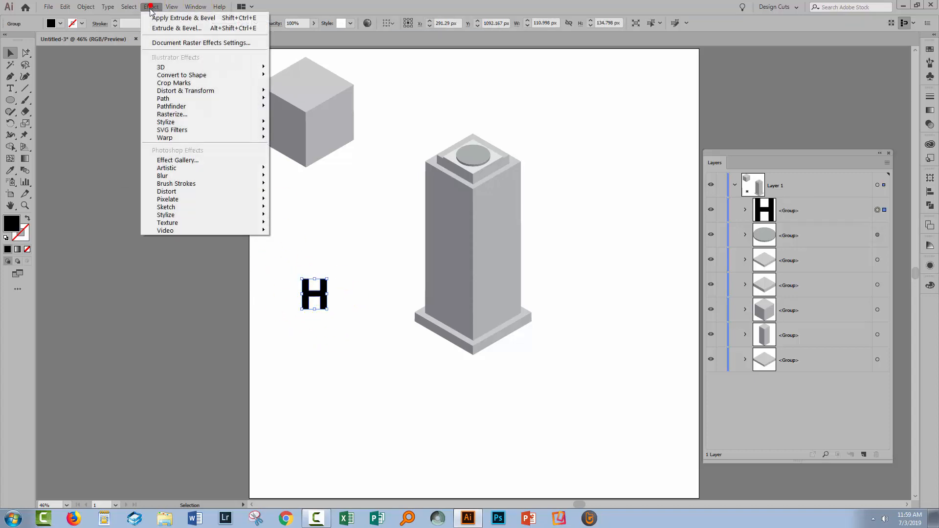
mouse_move(159, 68)
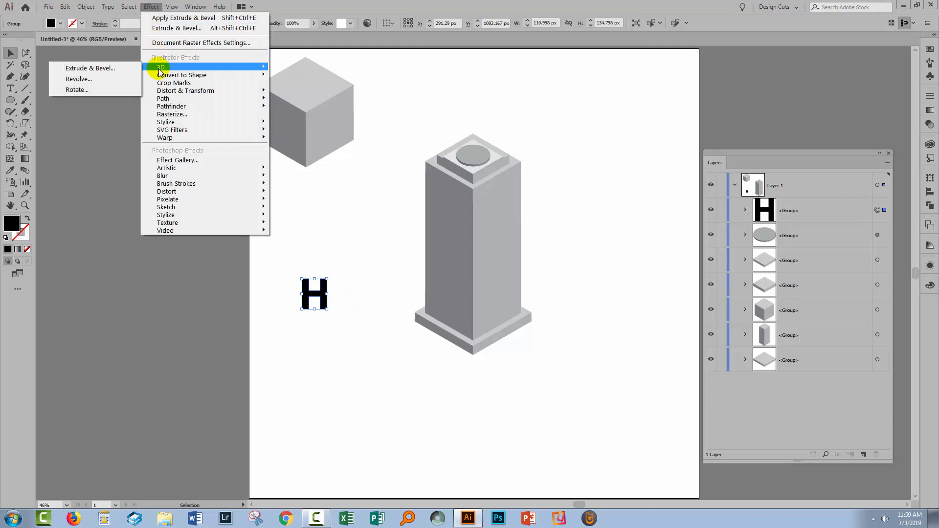
click(76, 90)
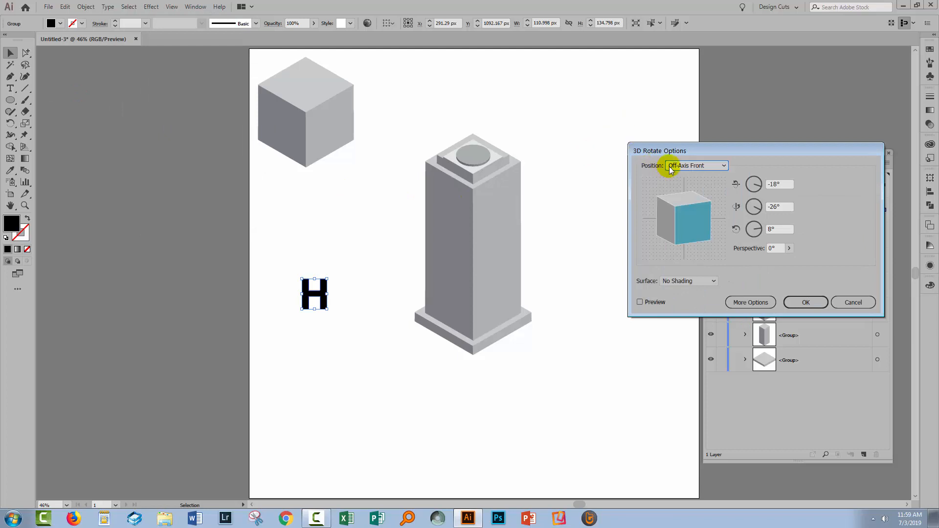
click(674, 165)
click(687, 345)
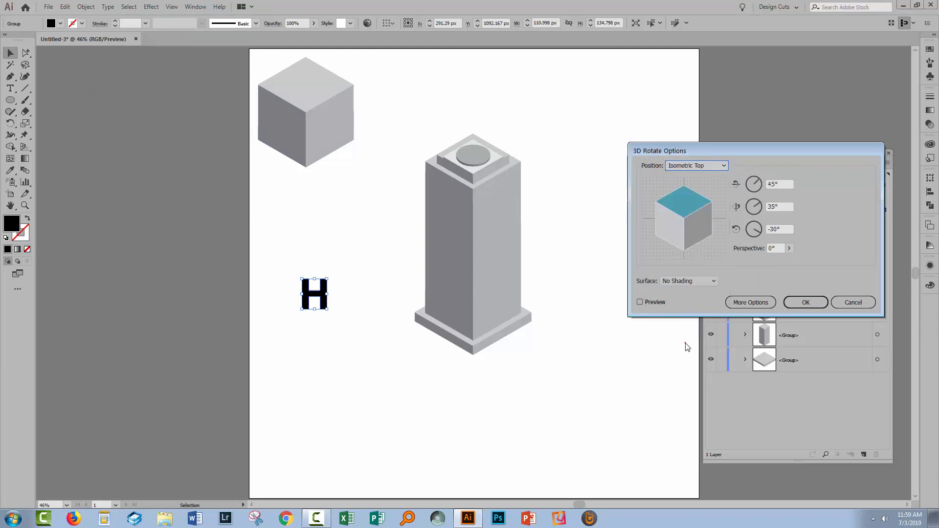
click(639, 302)
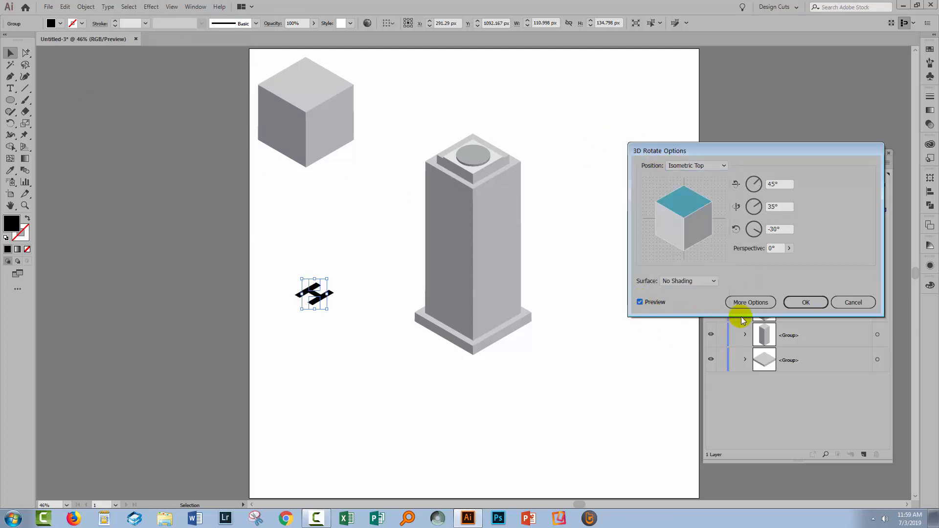
click(824, 304)
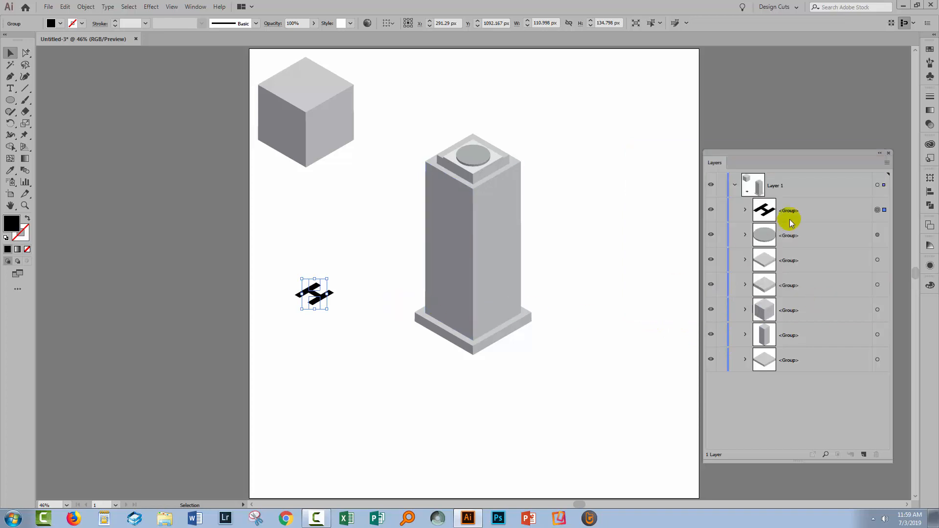
- Target the rotated H group and expand its appearance into editable artwork
click(745, 210)
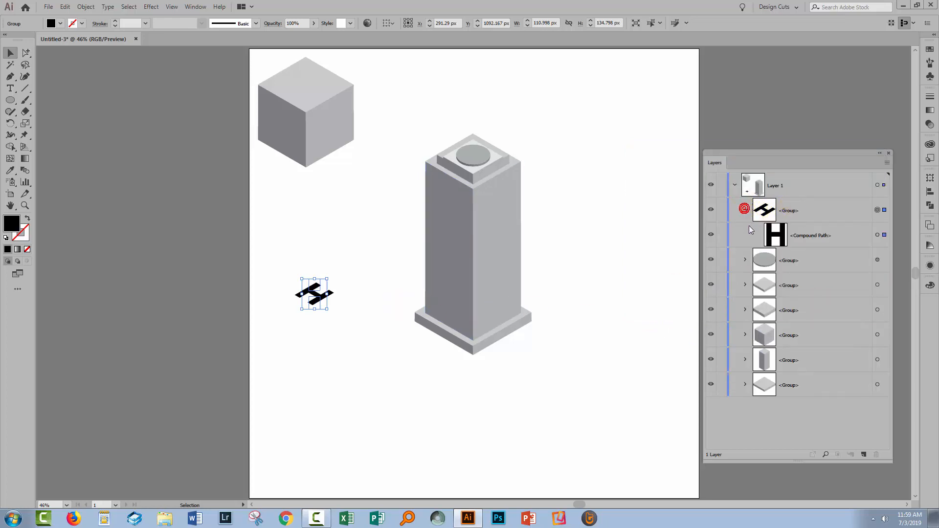
click(777, 204)
click(82, 8)
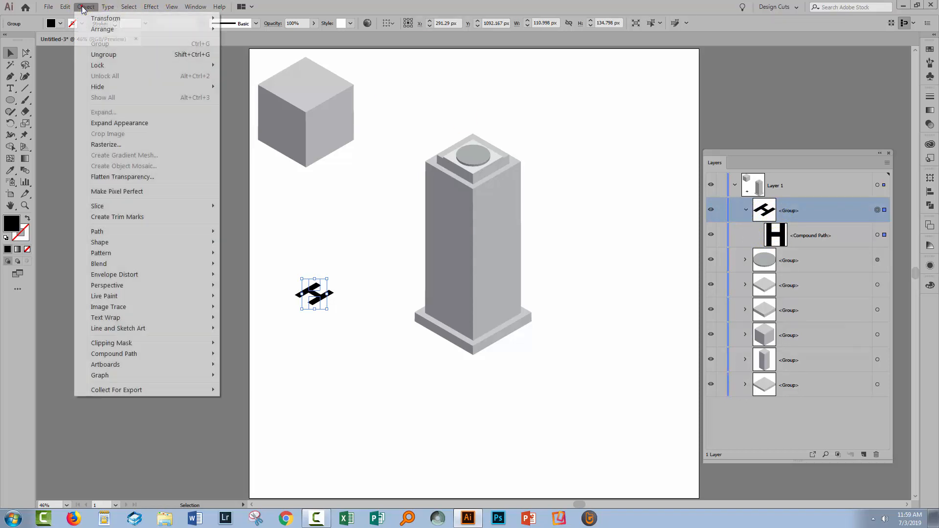
click(104, 123)
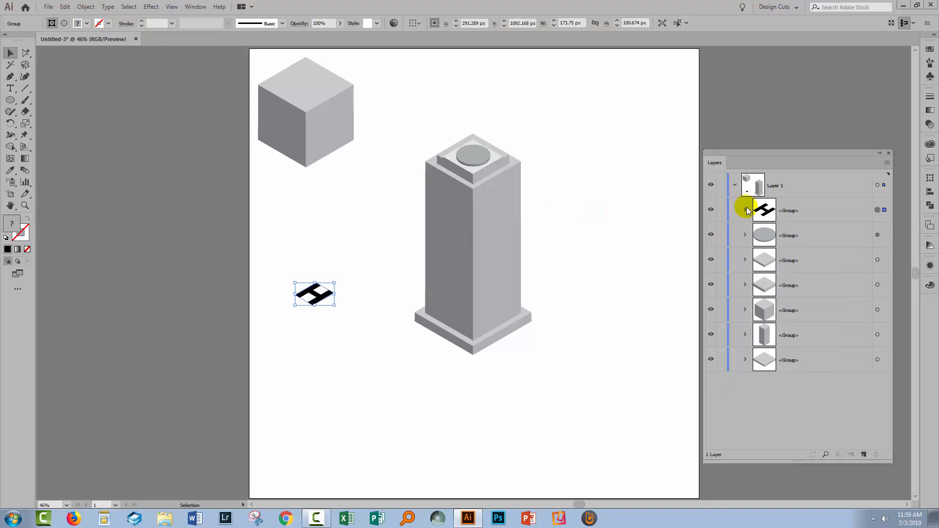
- Move the H path out of its nested groups to the top of Layer 1 and delete the leftover group with the clipping path
click(745, 210)
click(757, 235)
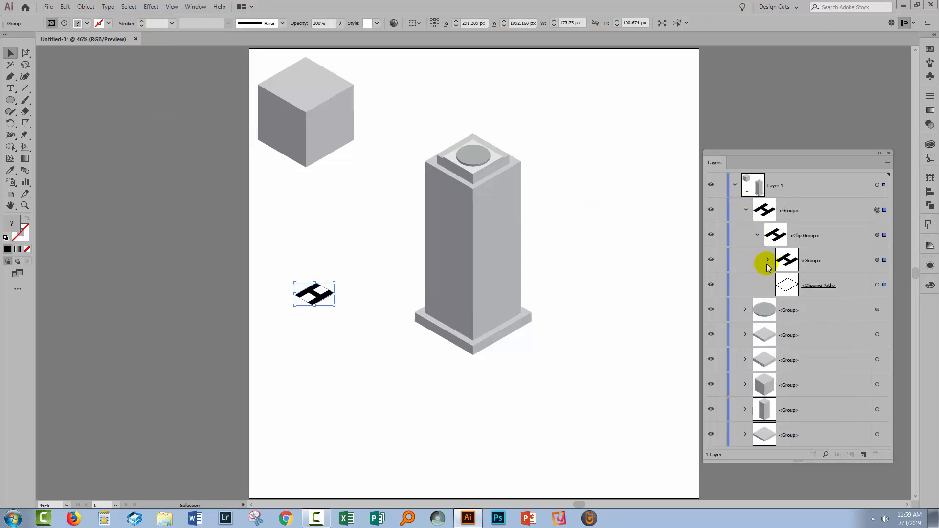
click(768, 260)
click(819, 288)
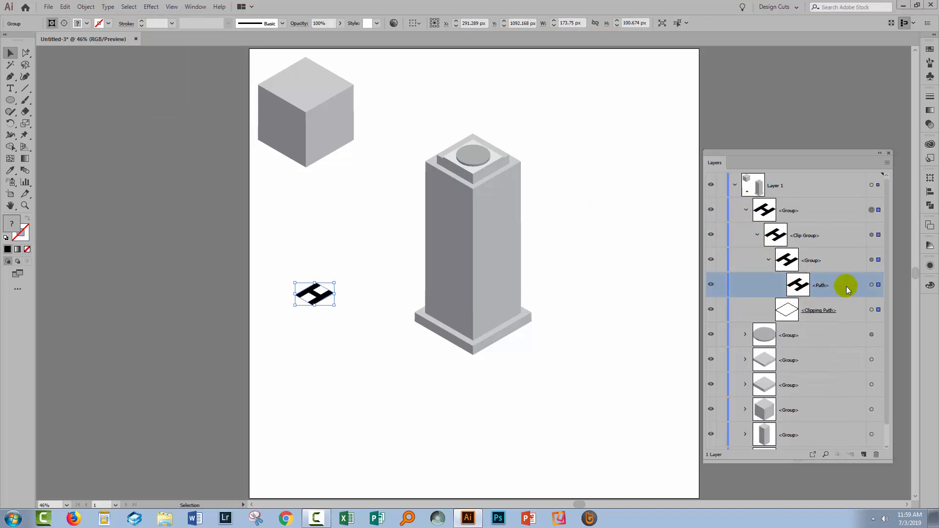
drag(846, 286, 845, 206)
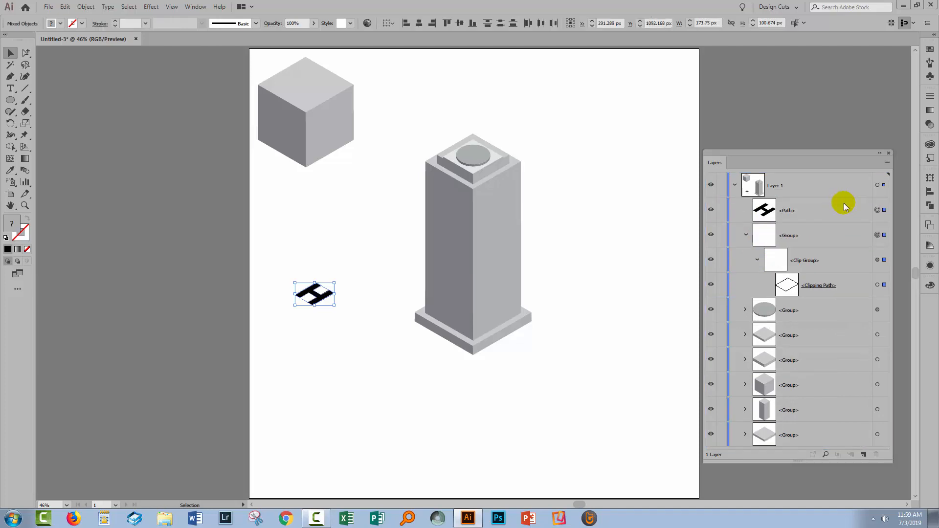
click(876, 235)
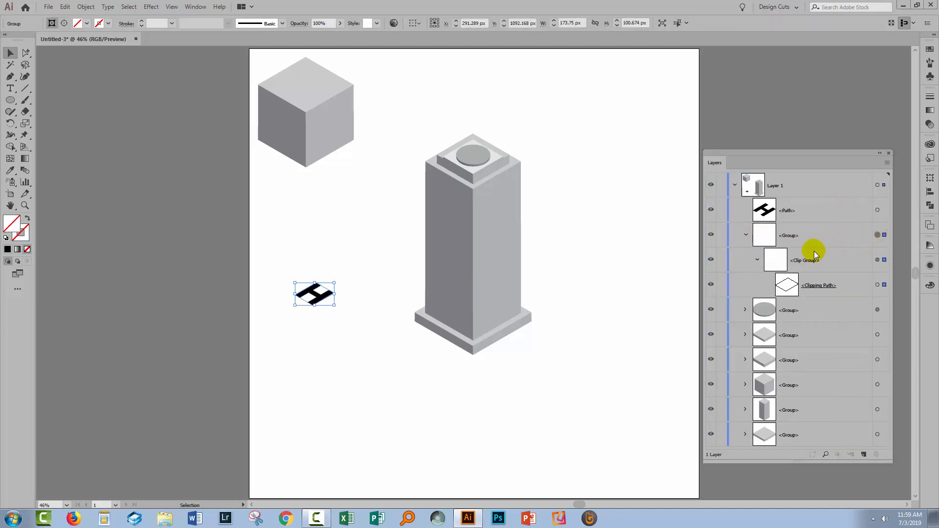
key(Delete)
- Place the H on the rooftop disc, scale it down proportionally to about 108 px wide, and center it there
drag(329, 295, 395, 253)
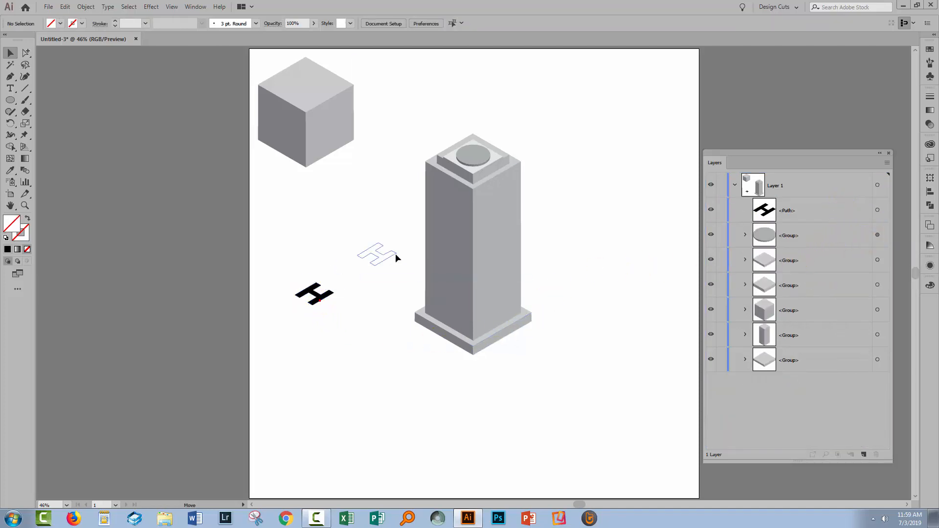
drag(482, 142, 476, 160)
key(z)
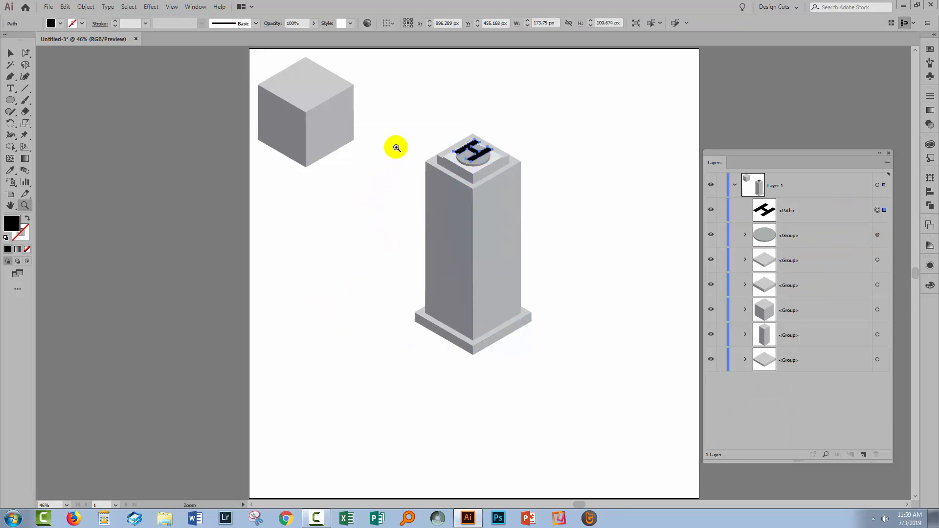
drag(410, 128, 537, 215)
click(10, 52)
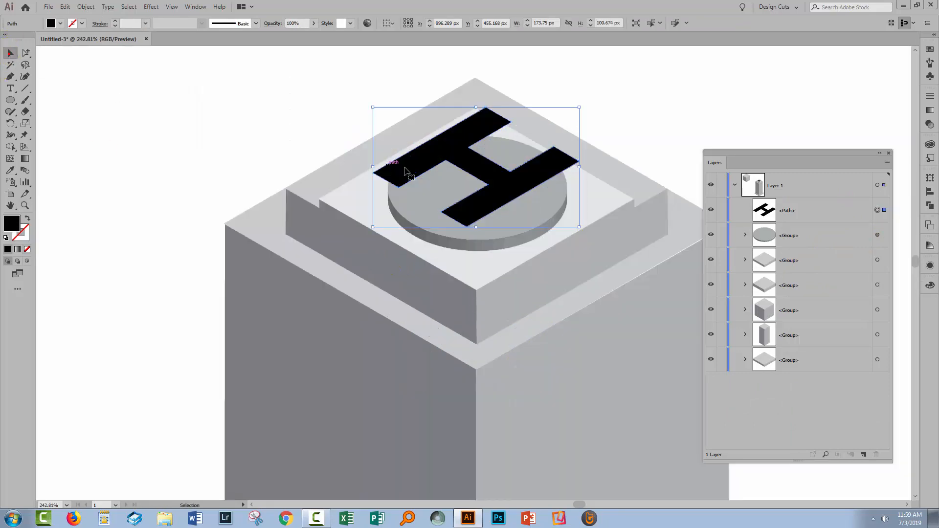
click(524, 187)
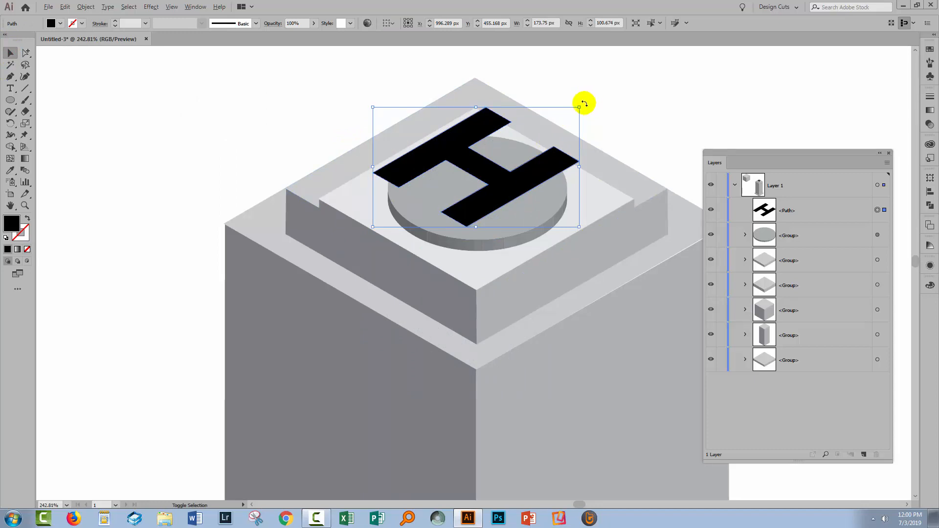
drag(580, 107, 540, 130)
drag(501, 184, 481, 203)
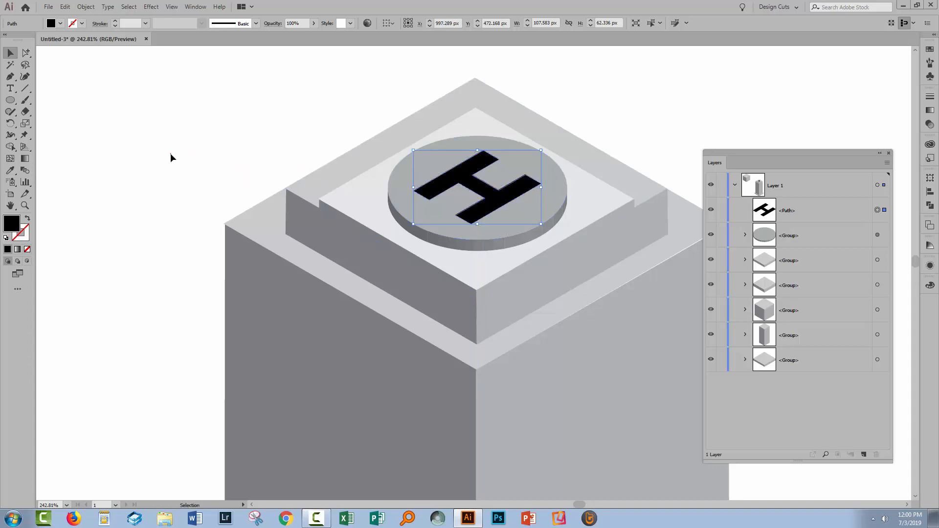
click(191, 154)
key(ctrl+0)
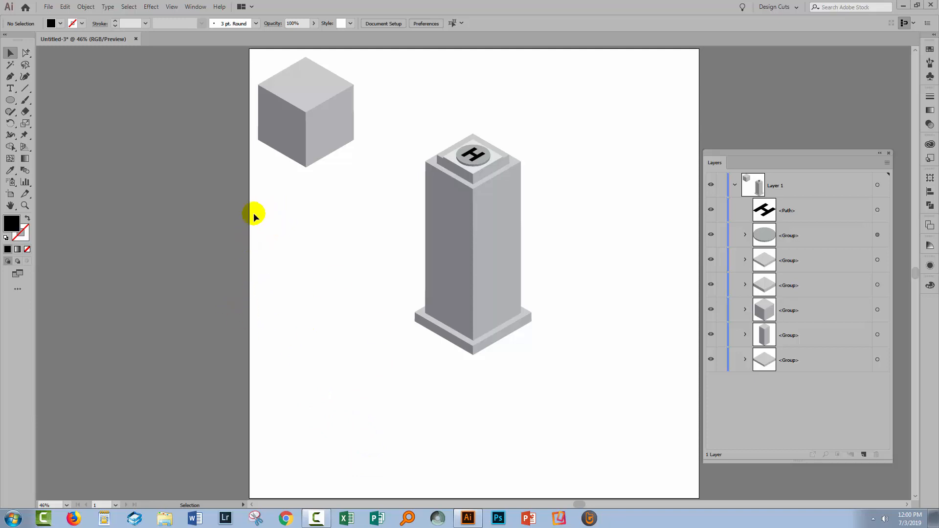
- Draw a small upright rectangle with the Rectangle tool in the empty area of the artboard beside the skyscraper
click(25, 205)
drag(281, 192, 417, 354)
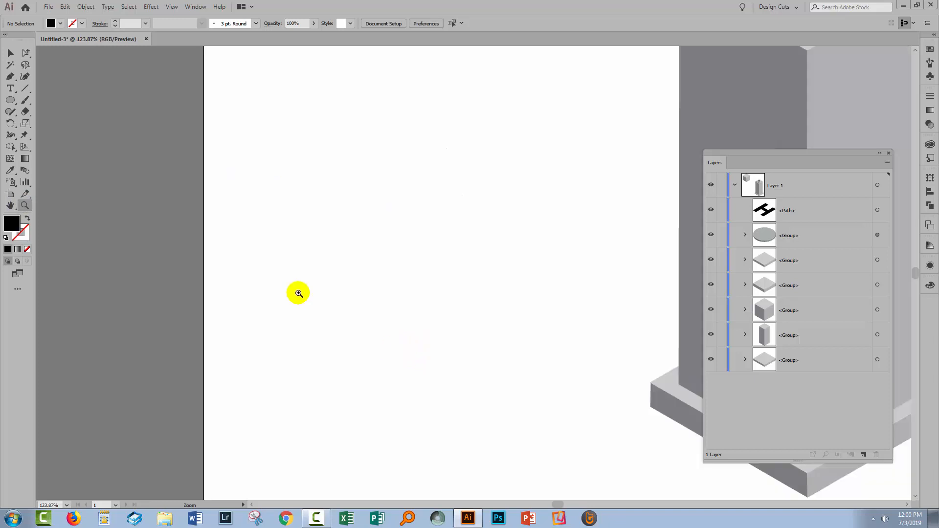
click(9, 100)
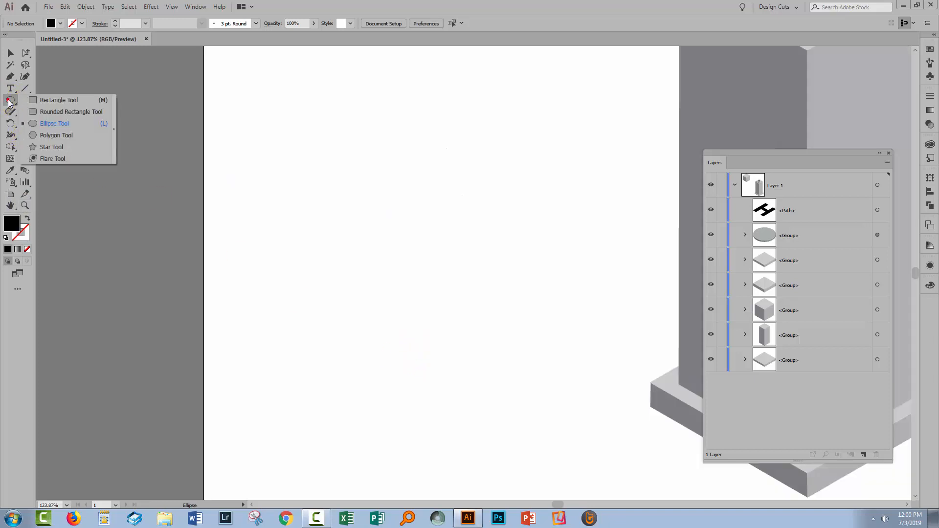
click(46, 99)
drag(286, 230, 311, 275)
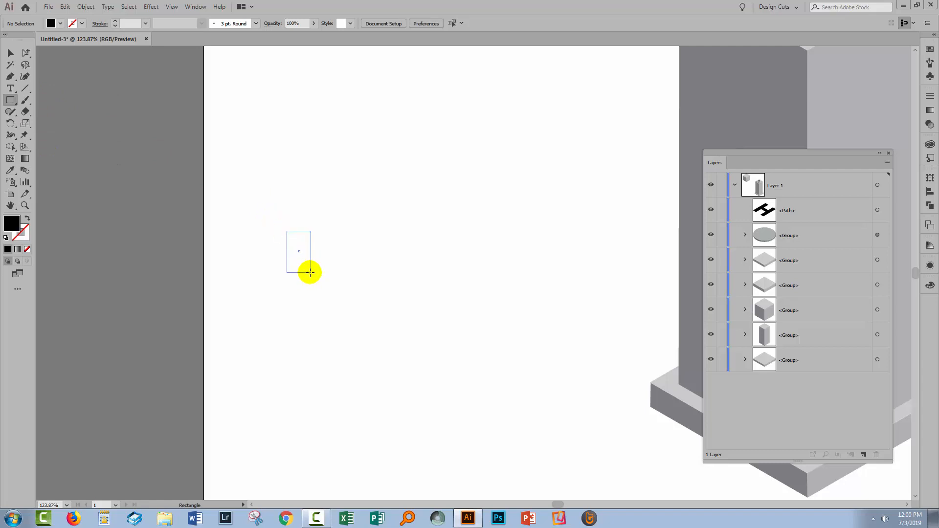
- Finish the upright rectangle at about 33 by 58 px and fill it with a dark gray swatch
drag(306, 265, 307, 266)
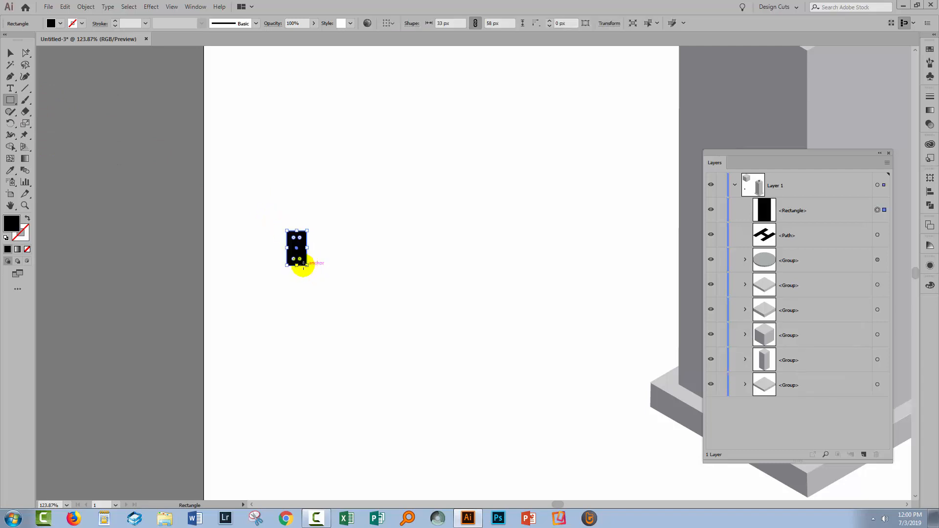
click(929, 51)
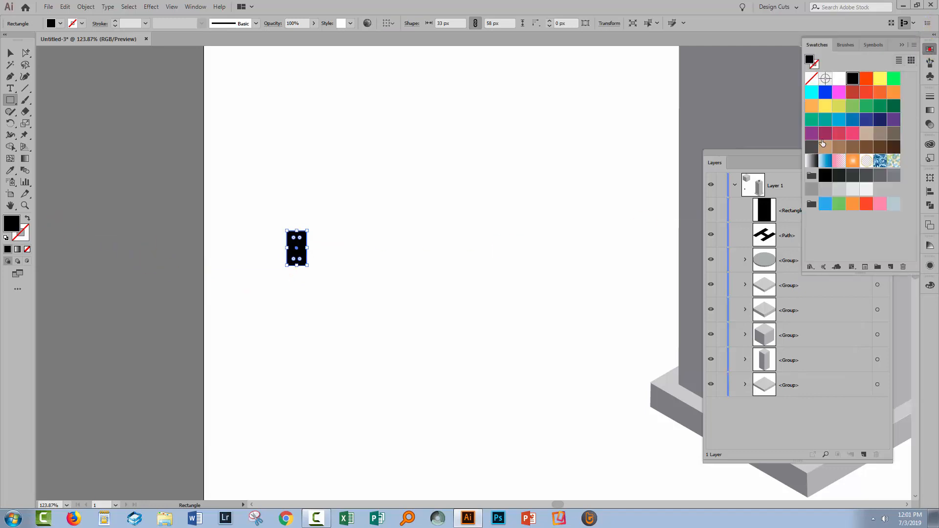
click(880, 175)
- Duplicate the dark rectangle, reduce the copy to about 26 by 52 px, fill it lighter gray, and place it over the original
click(10, 53)
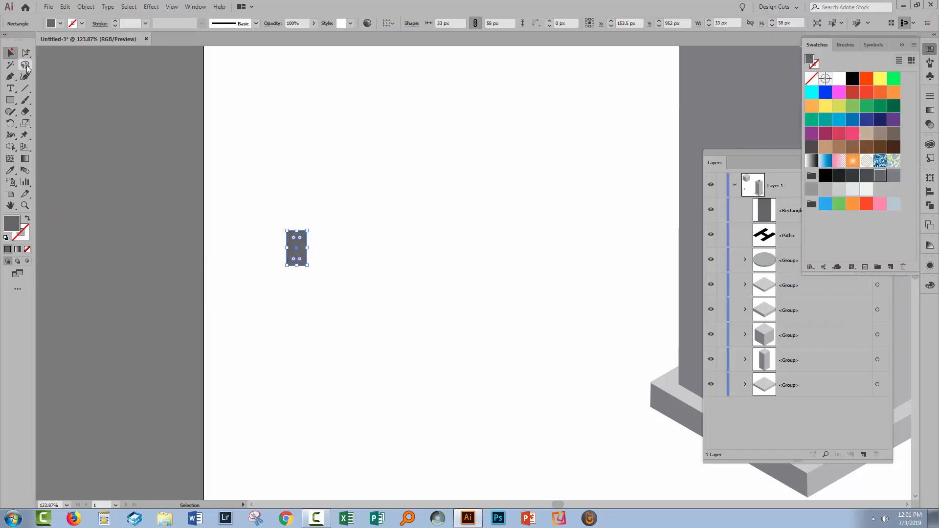
drag(301, 255, 321, 235)
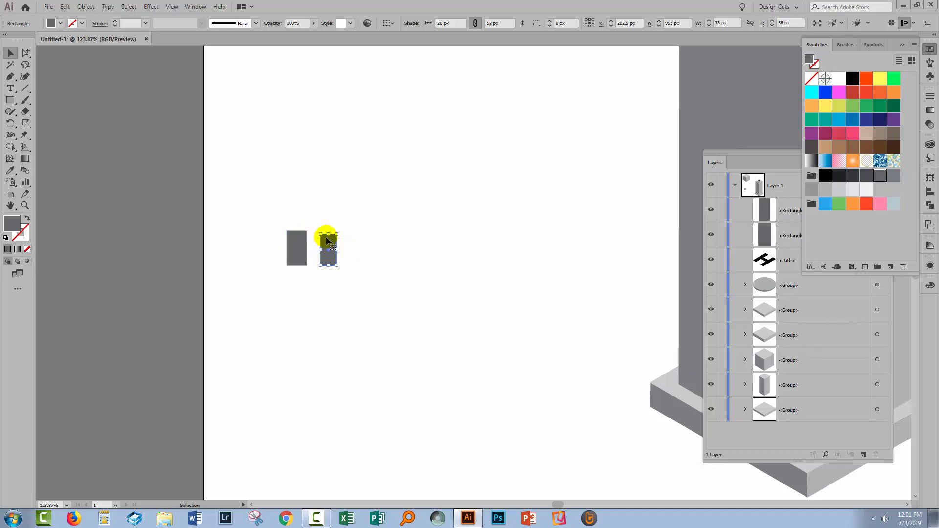
click(809, 190)
drag(333, 260, 299, 250)
click(335, 255)
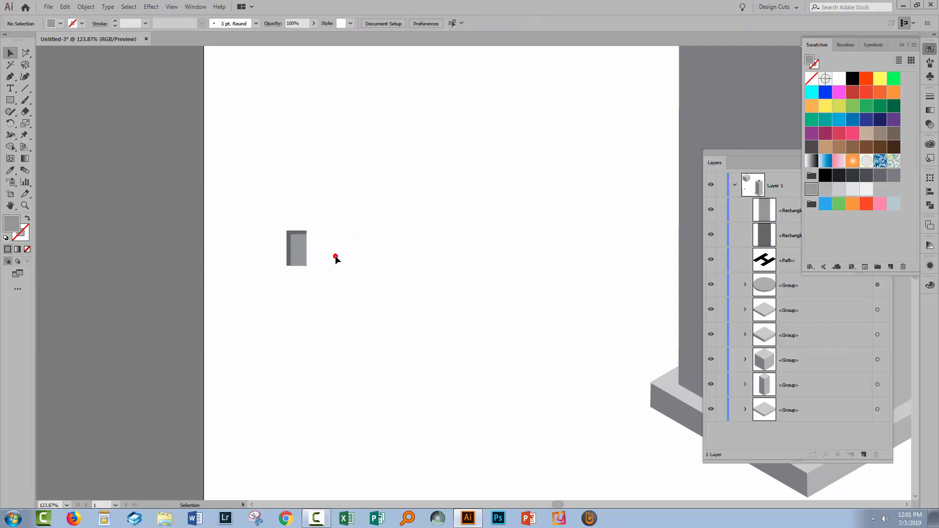
- Align the two rectangles along their right edges, using the dark rectangle as the key object
drag(257, 209, 325, 271)
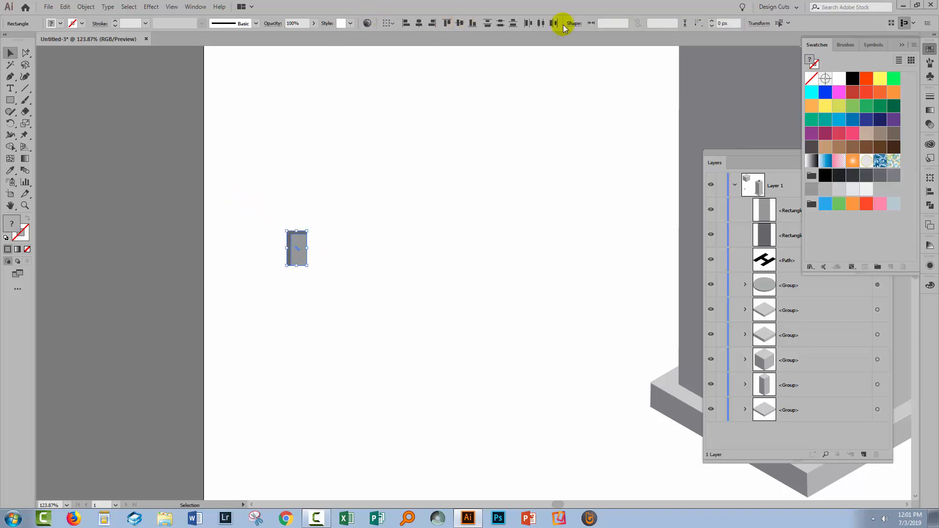
click(389, 23)
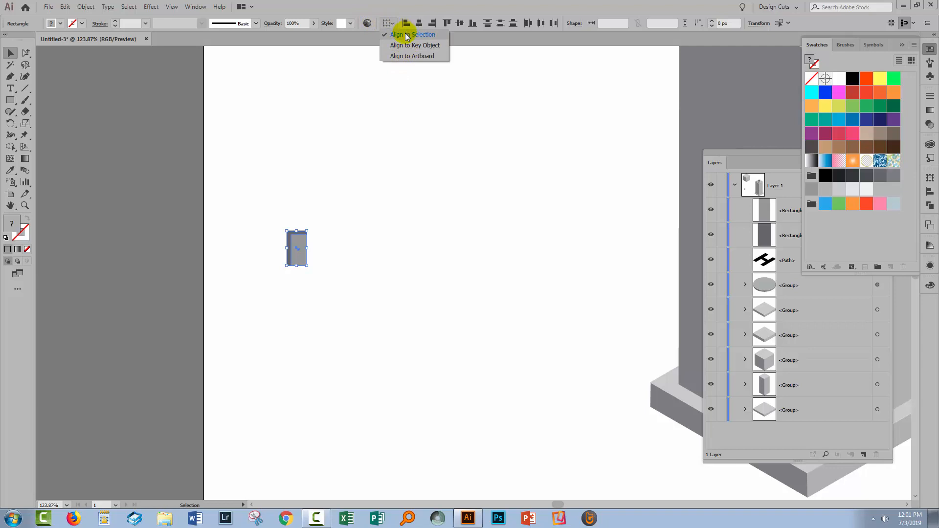
click(408, 45)
click(289, 251)
click(415, 24)
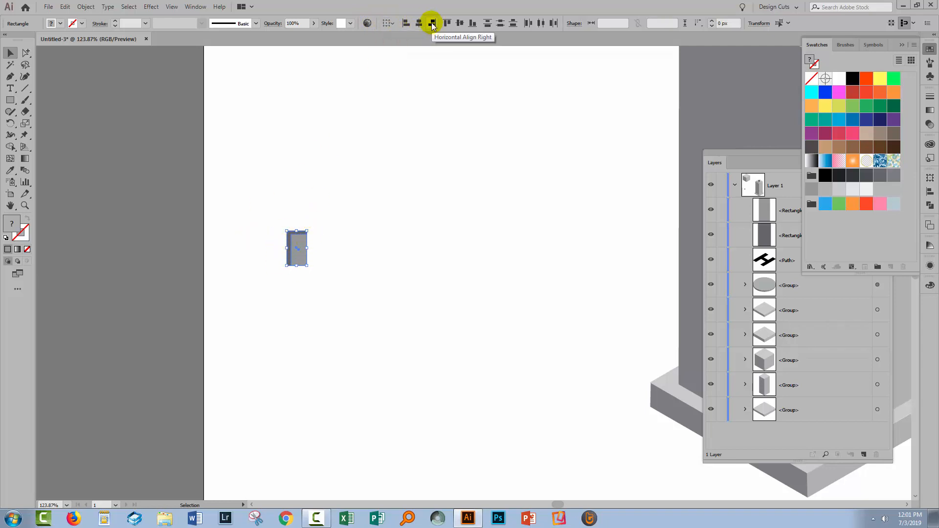
click(432, 23)
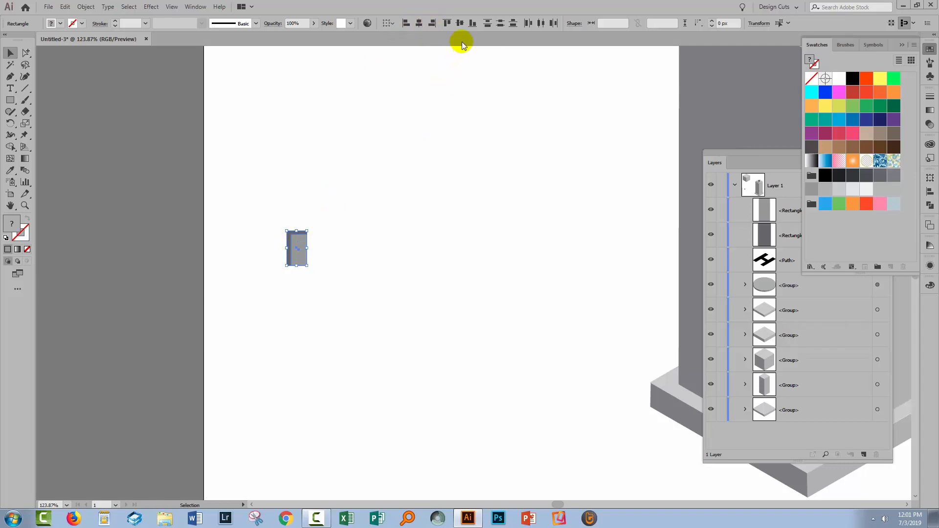
click(306, 310)
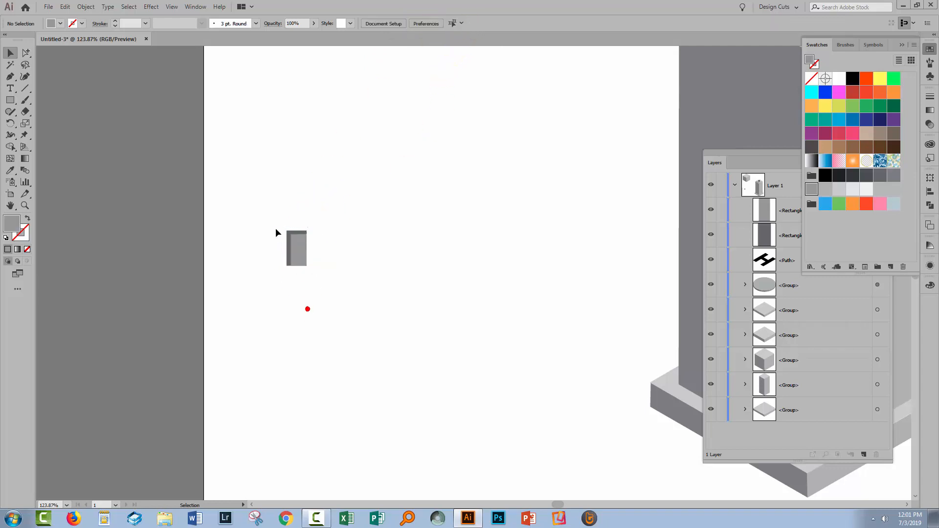
- Widen the lighter rectangle slightly from its left edge to narrow the dark strip along the window's side
drag(512, 289, 354, 278)
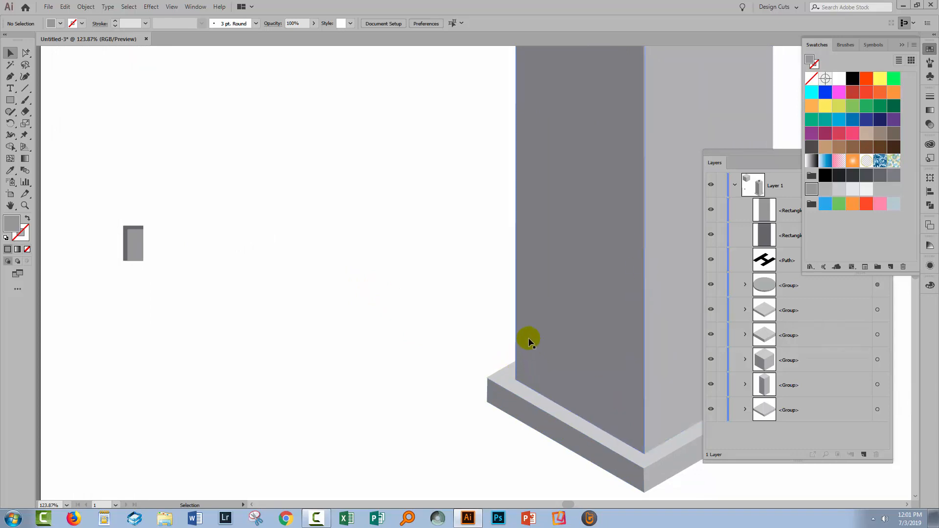
click(127, 243)
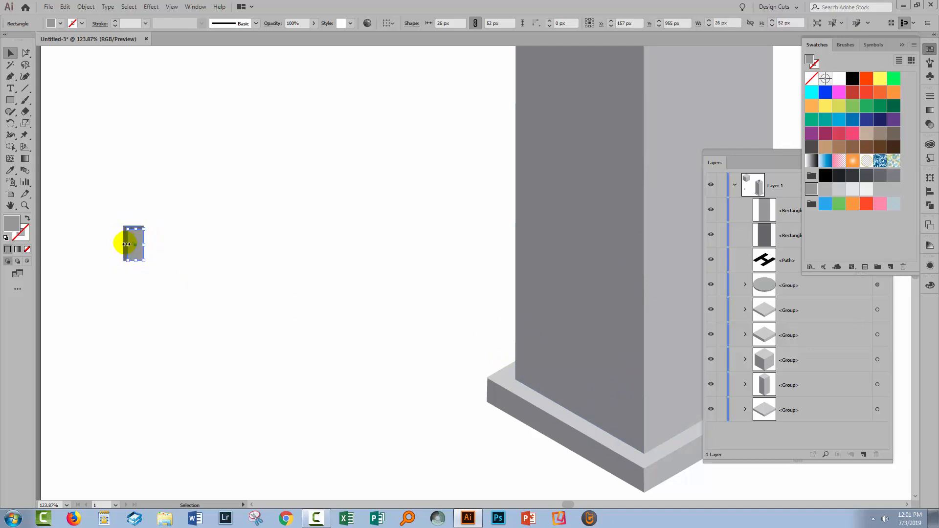
key(z)
drag(113, 209, 201, 314)
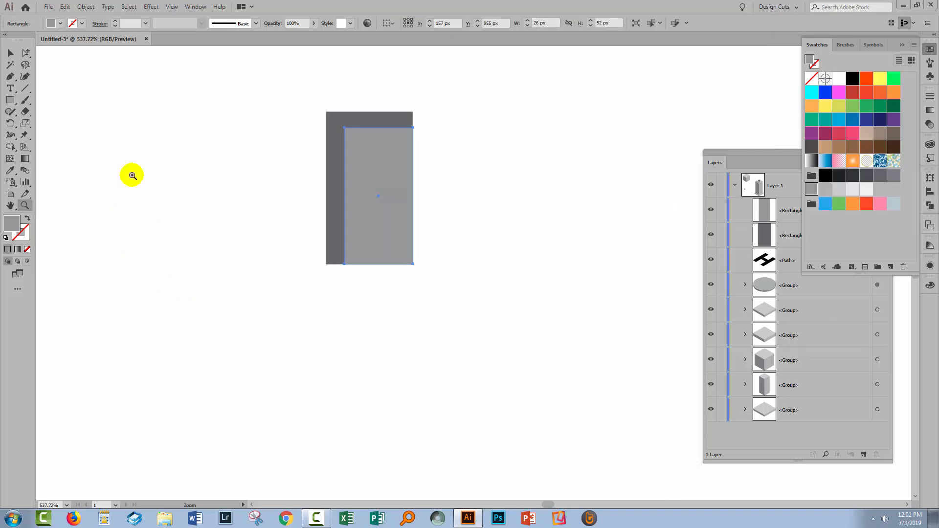
click(10, 54)
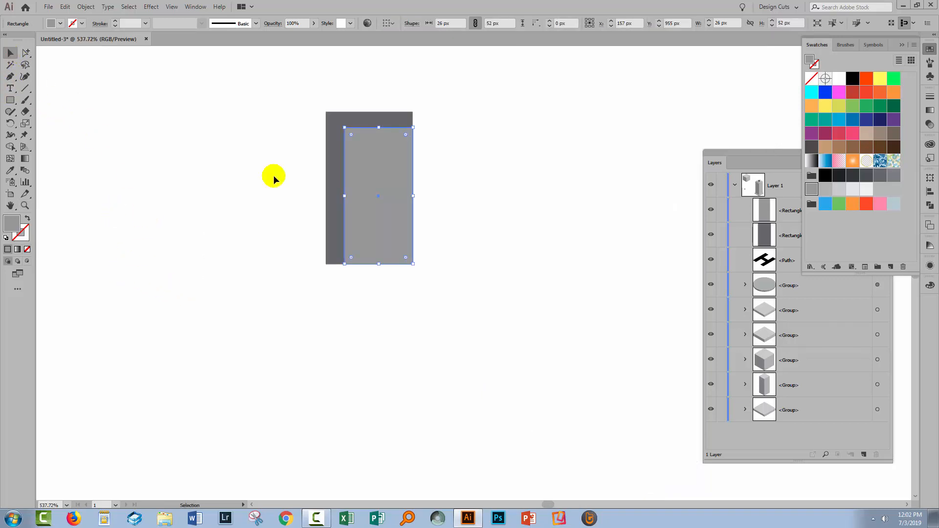
drag(345, 196, 338, 198)
click(373, 281)
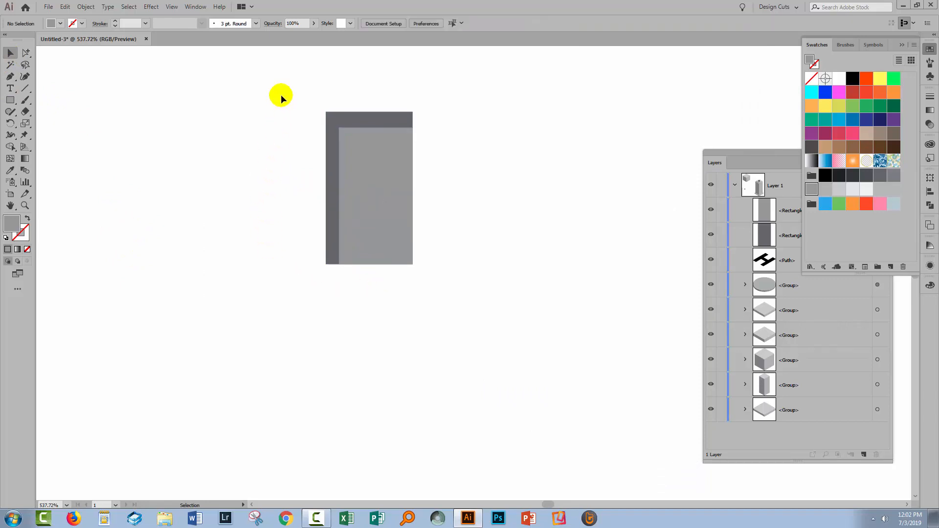
- Group the dark and light rectangles into a single window object
drag(281, 95, 486, 308)
click(86, 6)
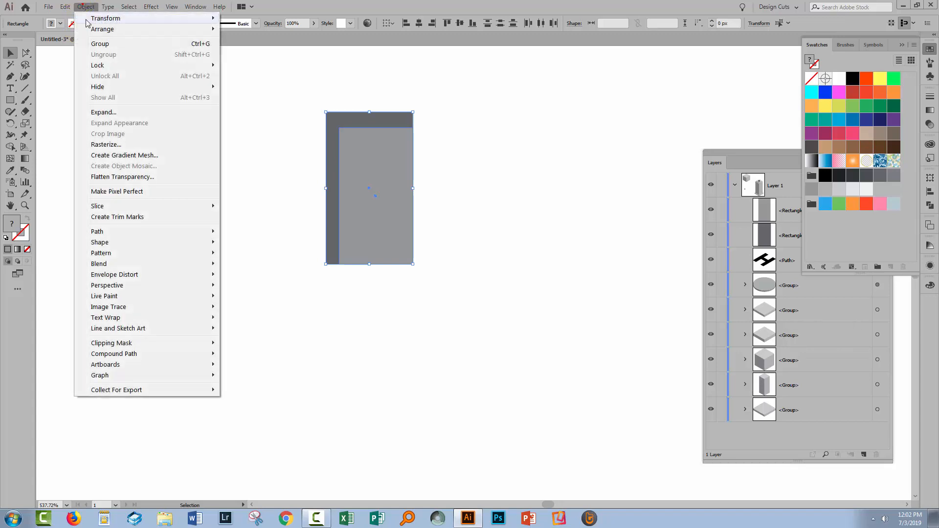
click(104, 41)
click(251, 219)
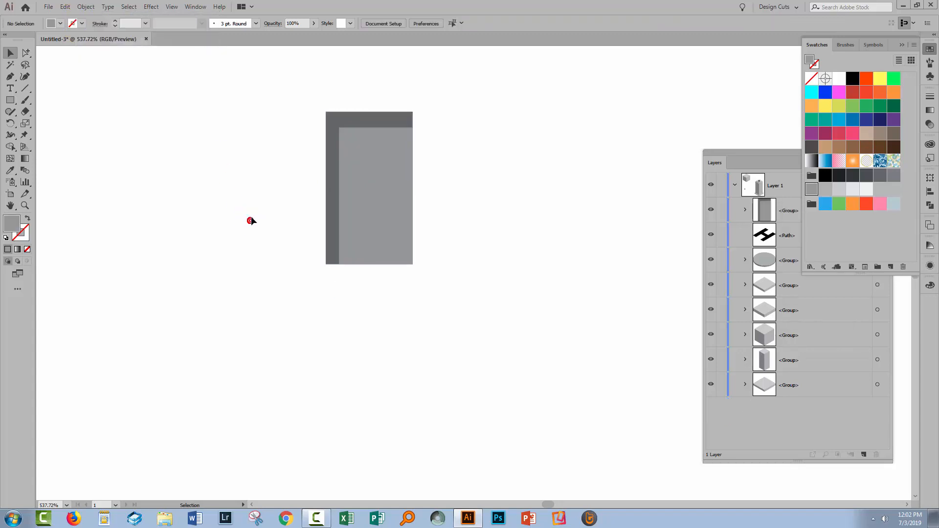
- Test the window's size against the lower corner of the tower's left face and move it out beside the tower
key(ctrl+0)
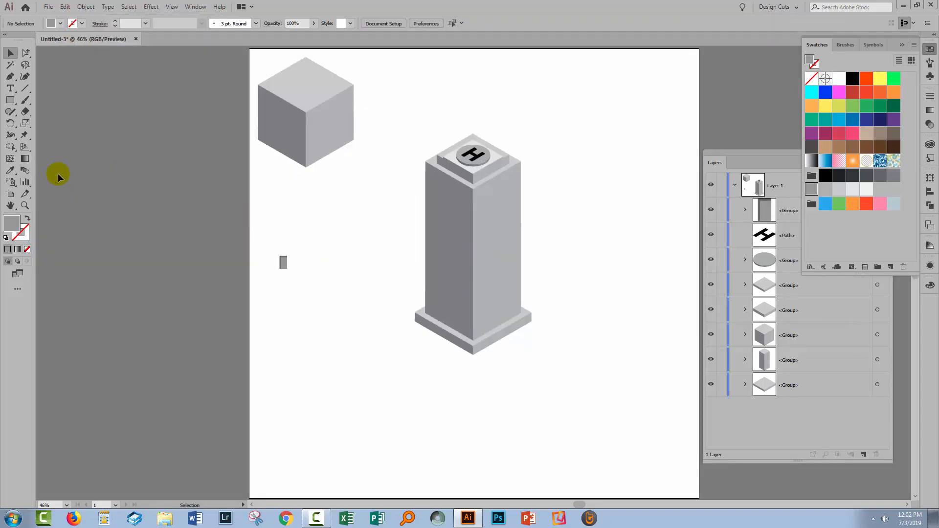
drag(285, 266, 433, 304)
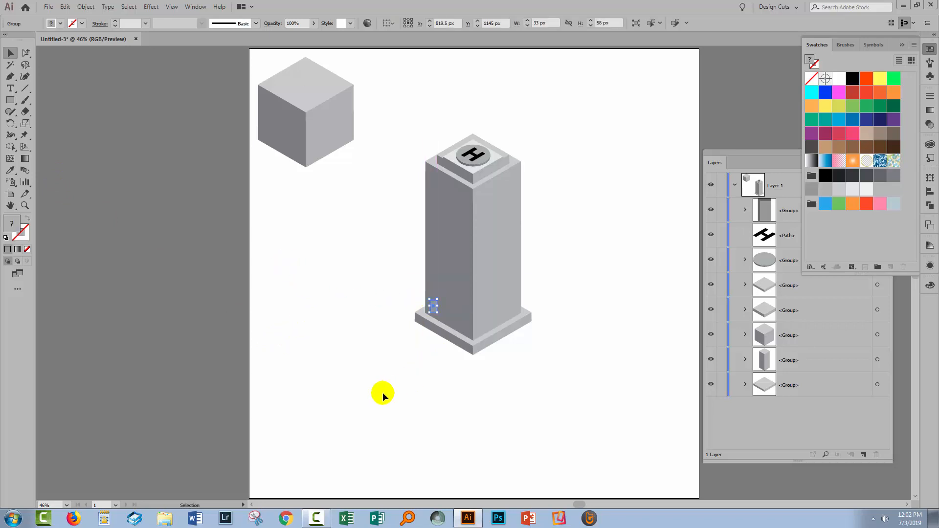
click(382, 392)
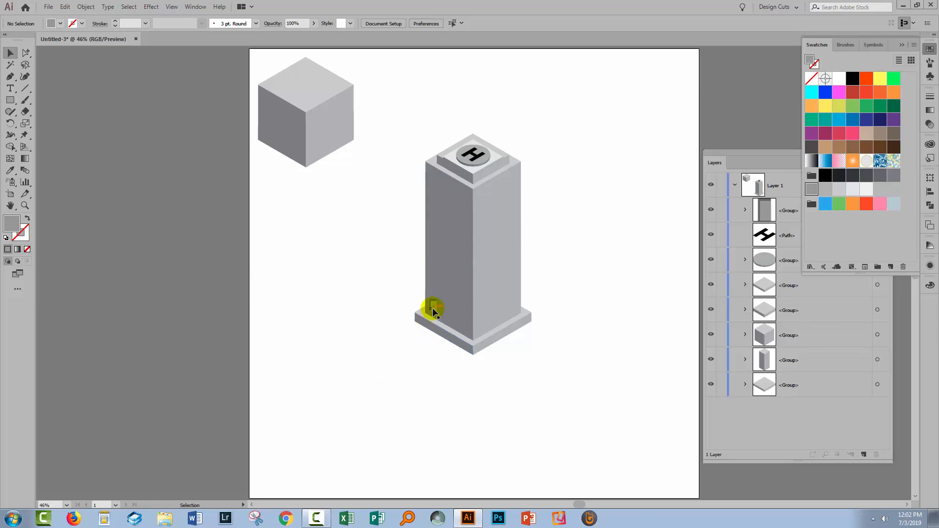
drag(435, 309, 366, 308)
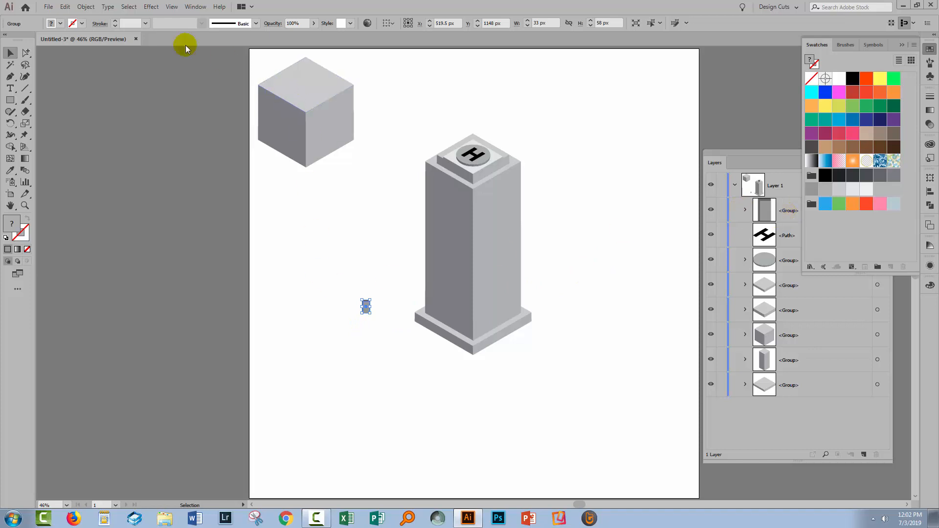
- Apply a 3D Rotate effect to the window group using the Isometric Left position
click(151, 7)
mouse_move(168, 68)
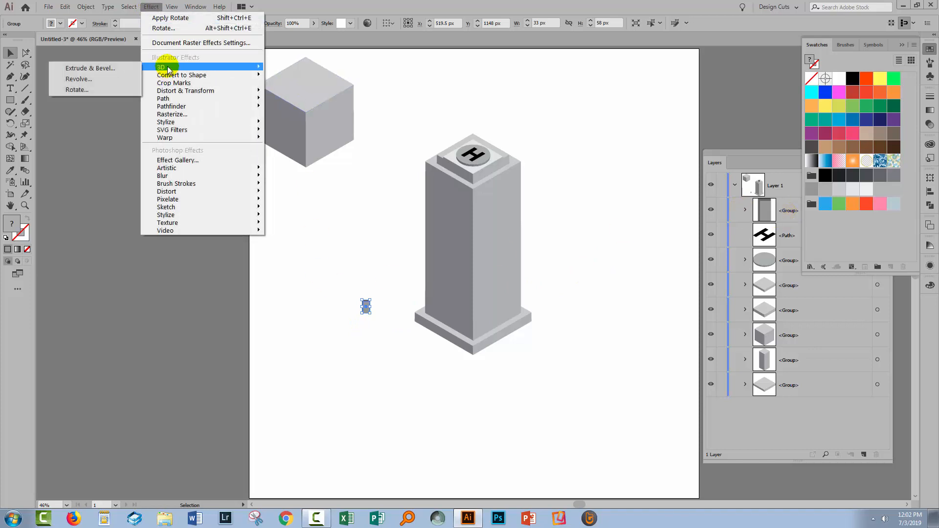
click(76, 89)
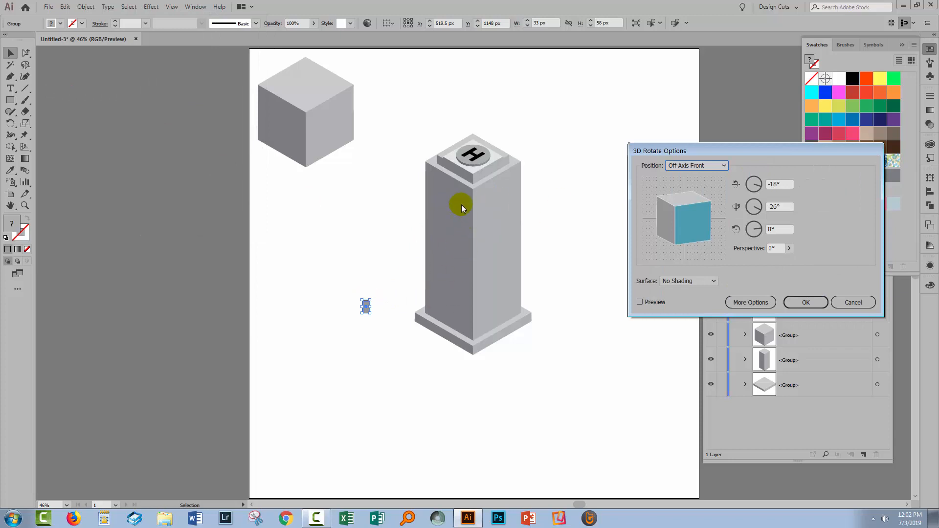
click(704, 166)
click(709, 321)
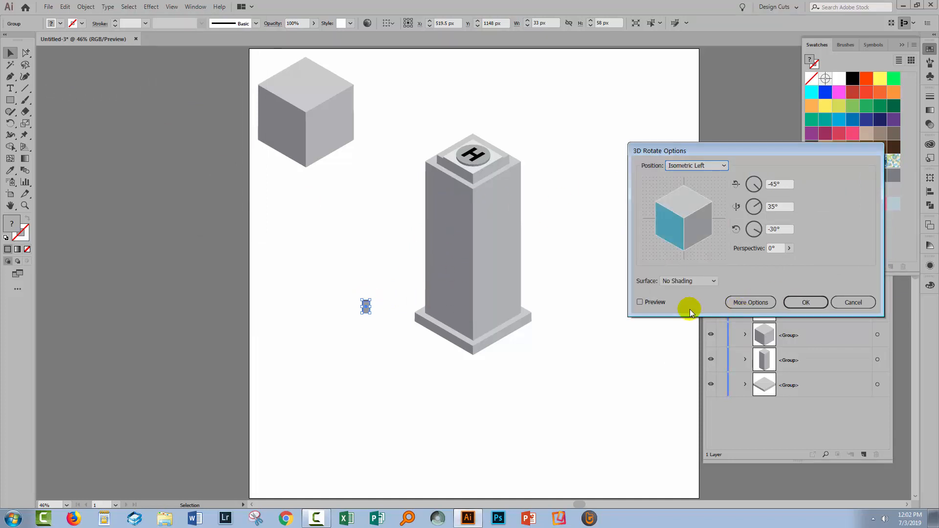
click(640, 302)
click(802, 302)
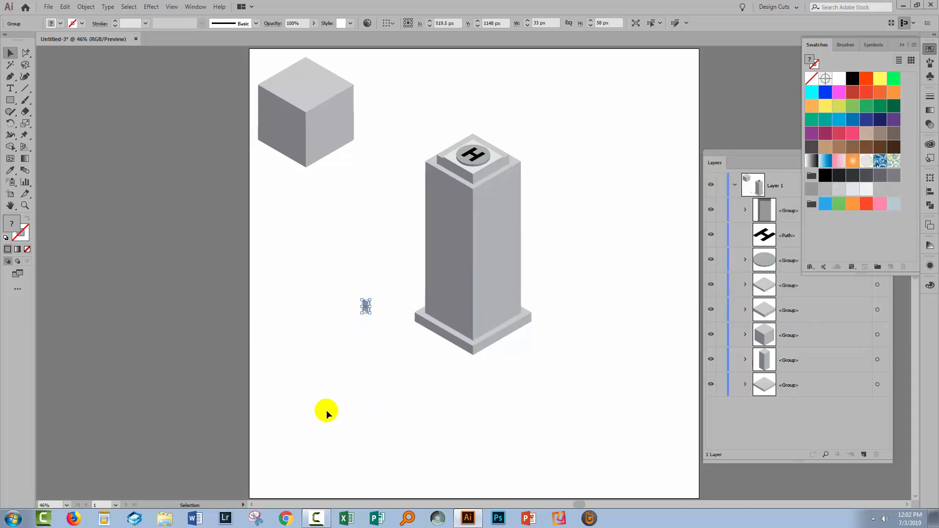
- Copy the rotated window to the tower's right side and change the copy's 3D Rotate position to Isometric Right
drag(344, 286, 583, 287)
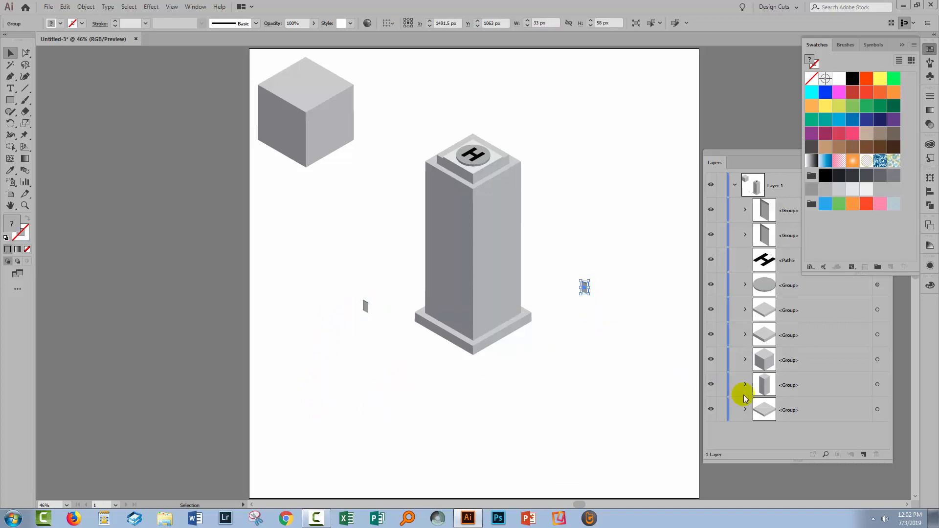
click(782, 210)
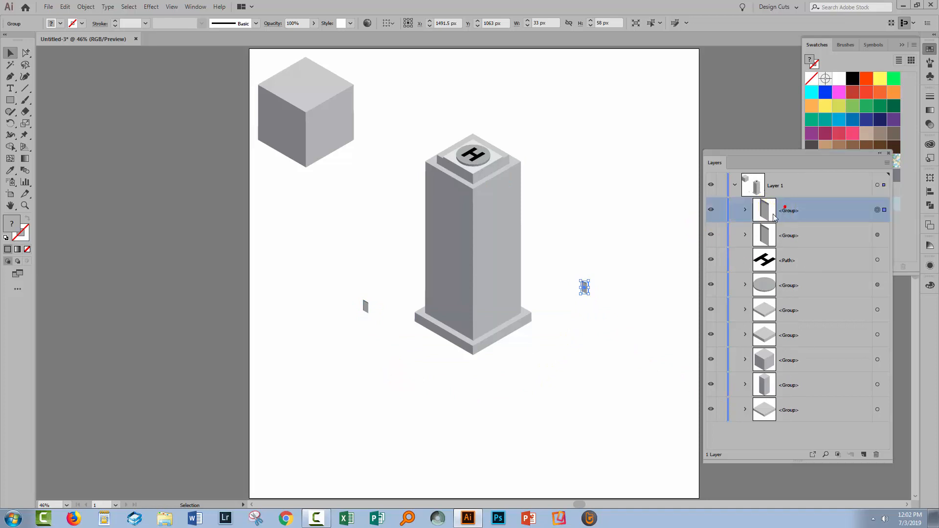
click(930, 266)
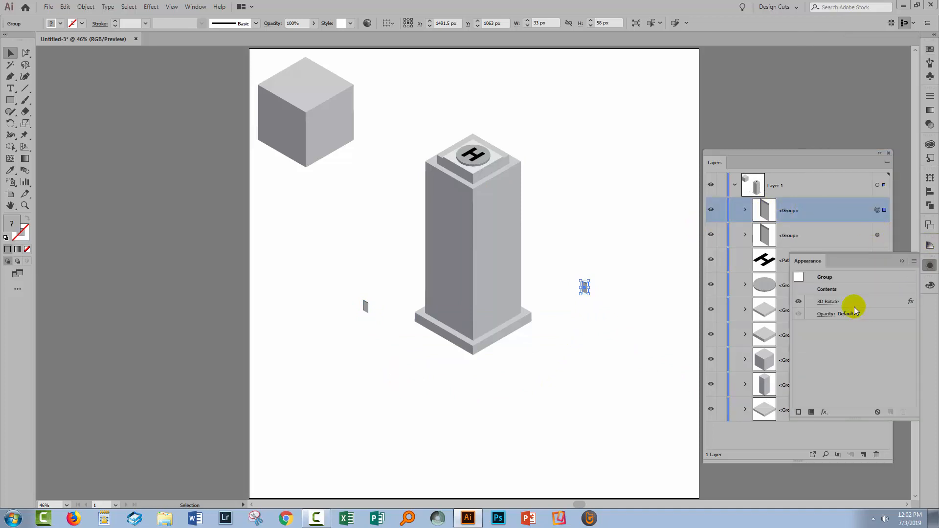
click(828, 302)
click(689, 165)
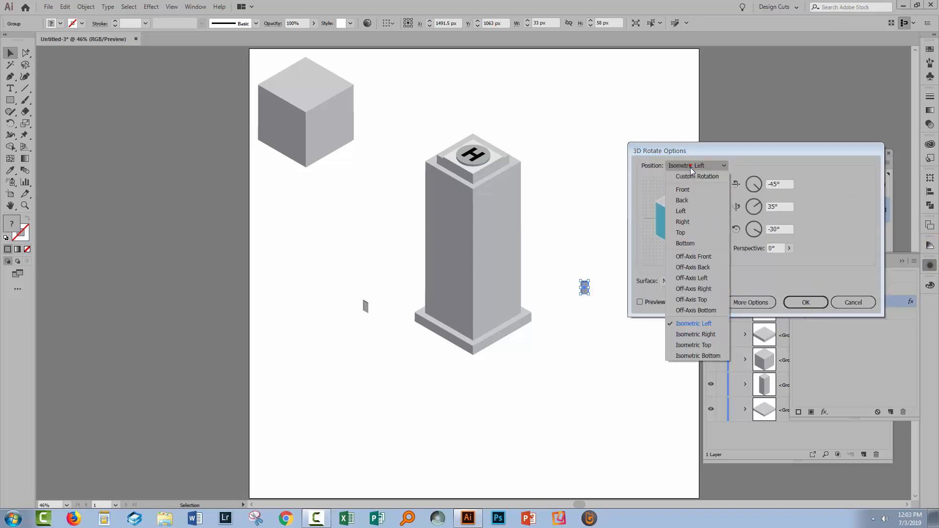
click(690, 334)
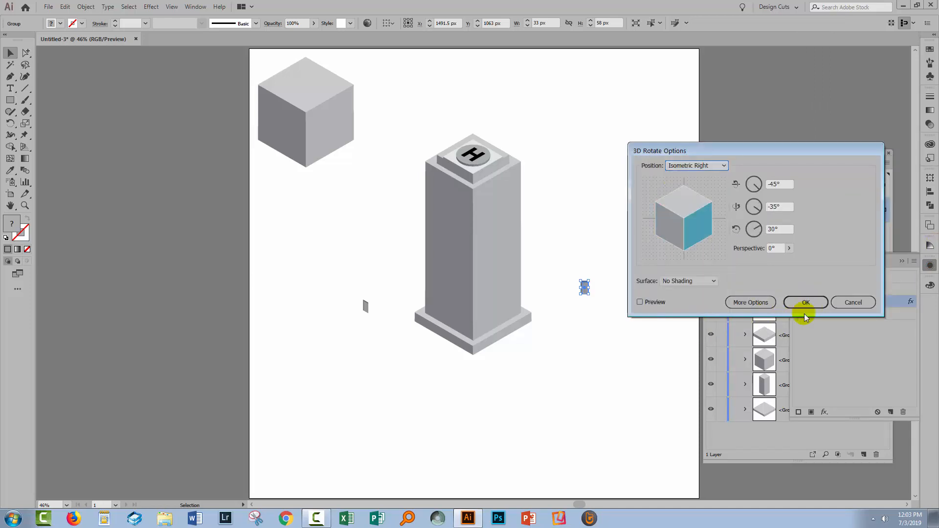
click(814, 302)
click(629, 377)
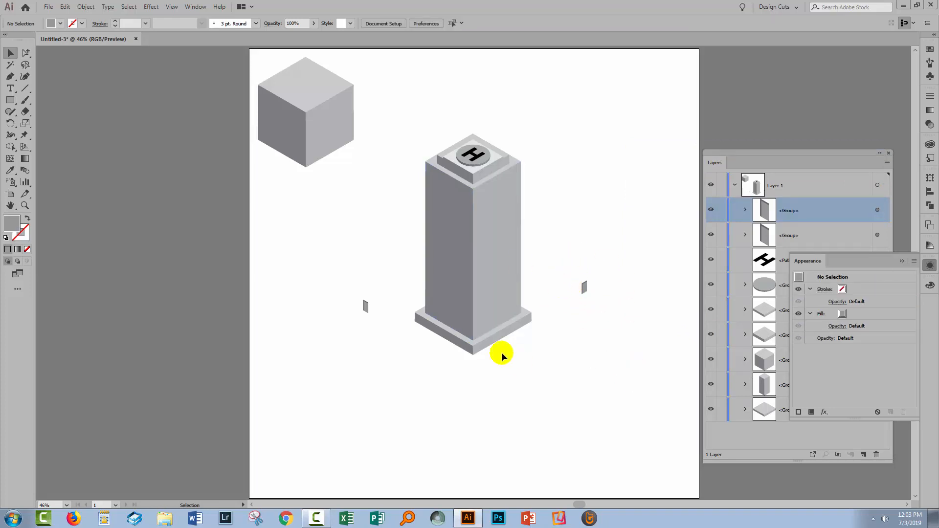
- Expand the appearance of the rotated window group beside the tower's left face
drag(382, 341, 369, 306)
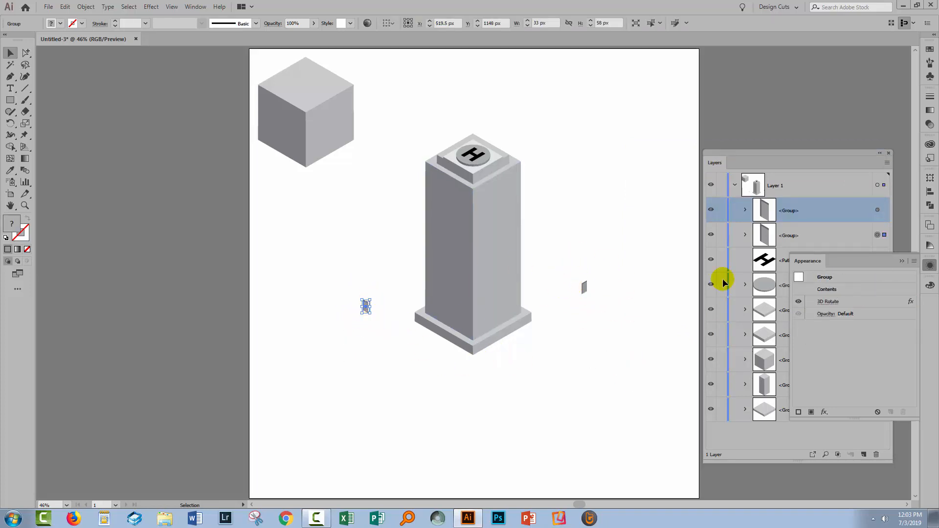
click(900, 262)
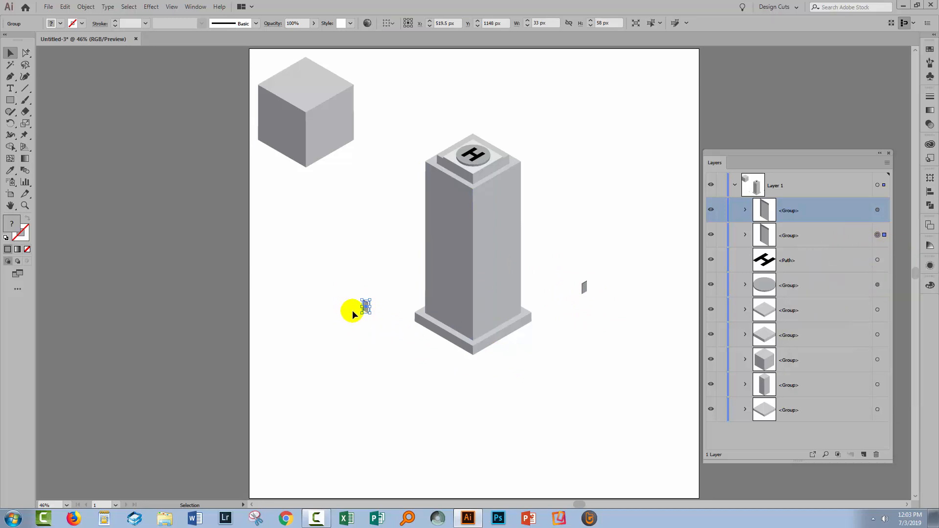
click(838, 235)
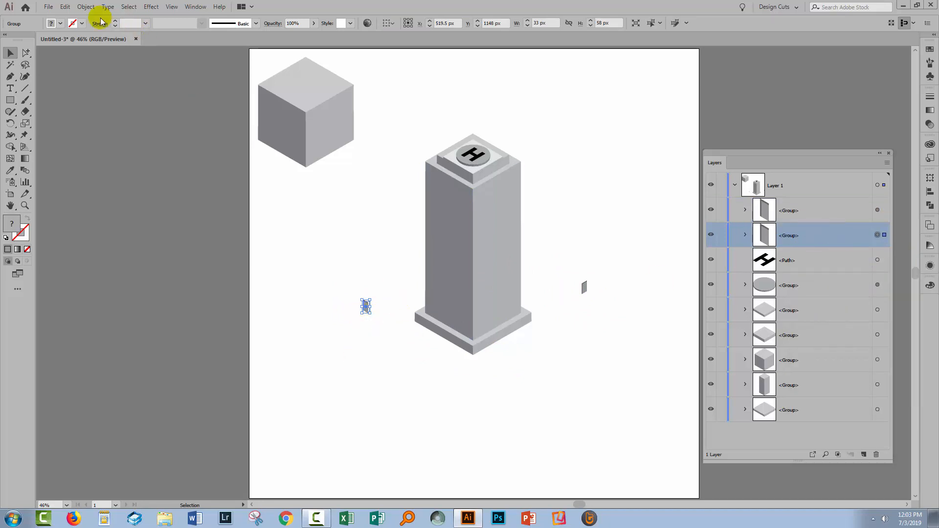
click(86, 8)
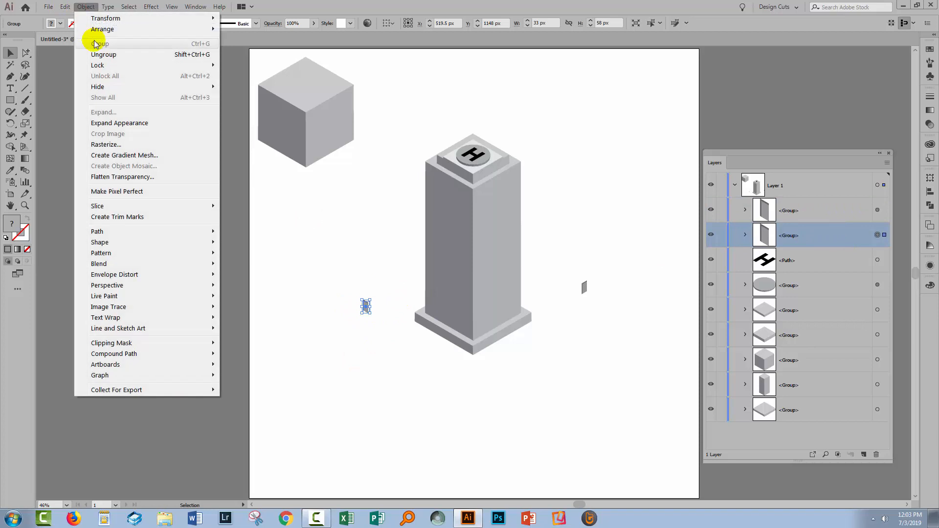
click(108, 124)
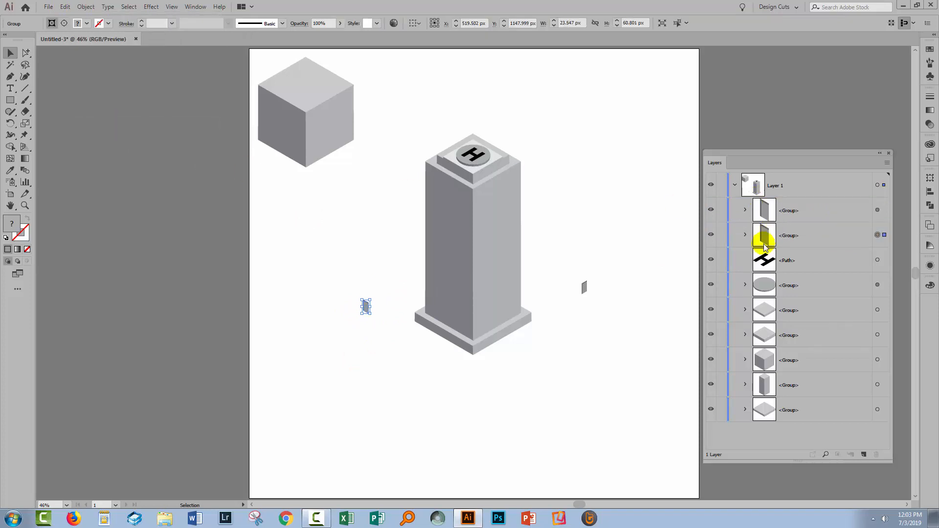
- Move the expanded window's two paths out of their nested clip group to the top of Layer 1 and delete the leftover clipping group
click(745, 235)
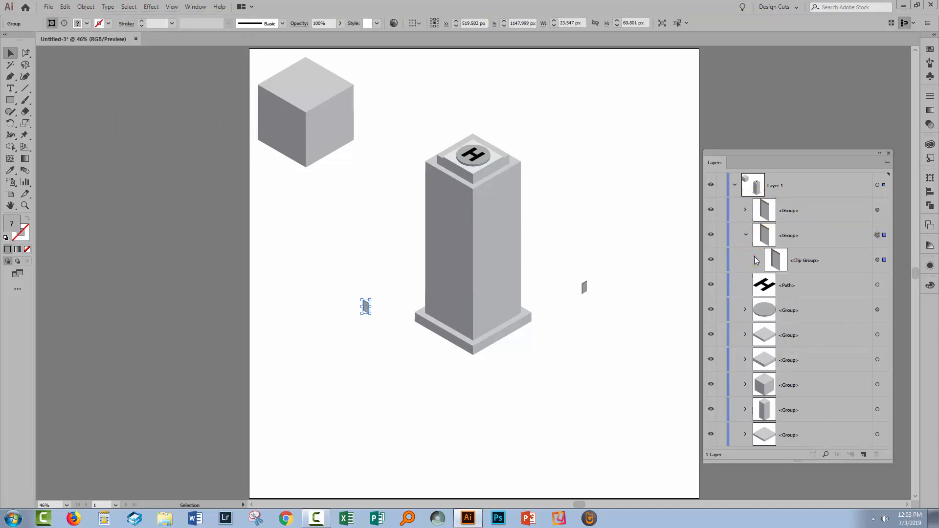
click(757, 260)
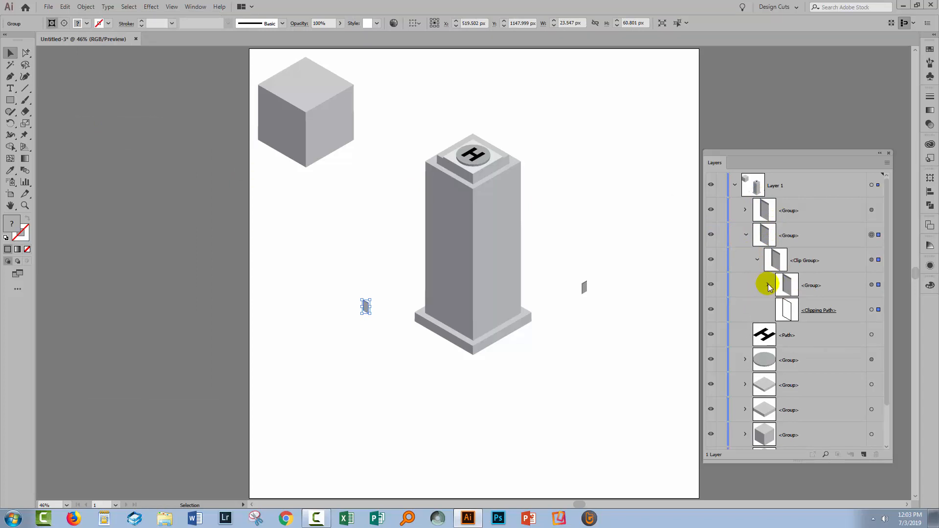
click(767, 286)
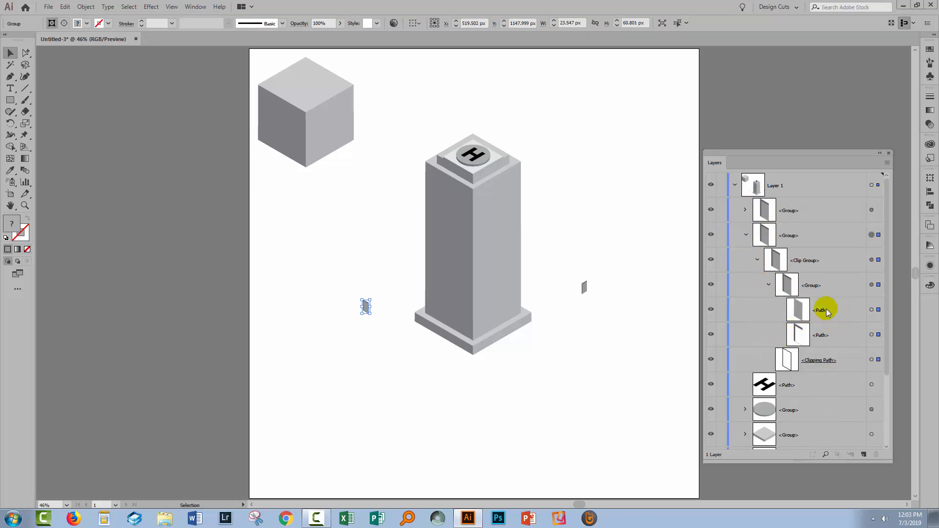
click(871, 310)
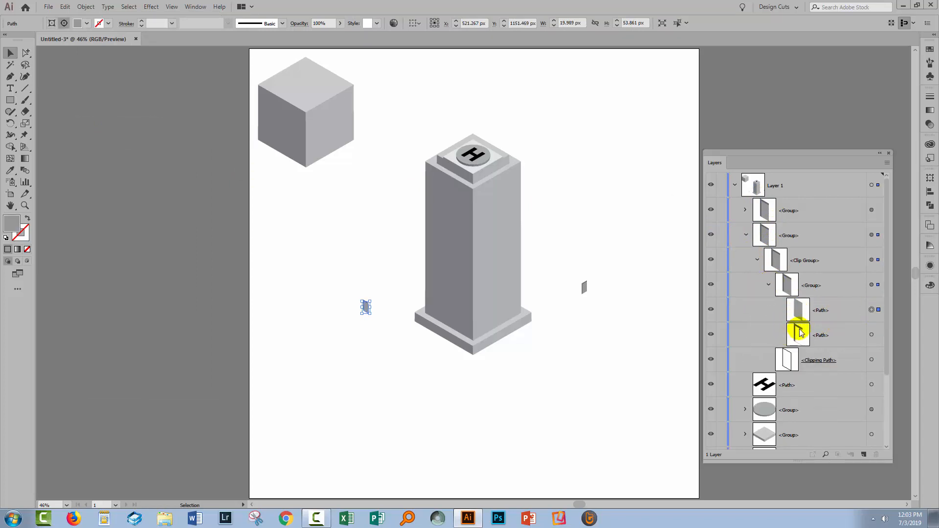
shift+click(871, 335)
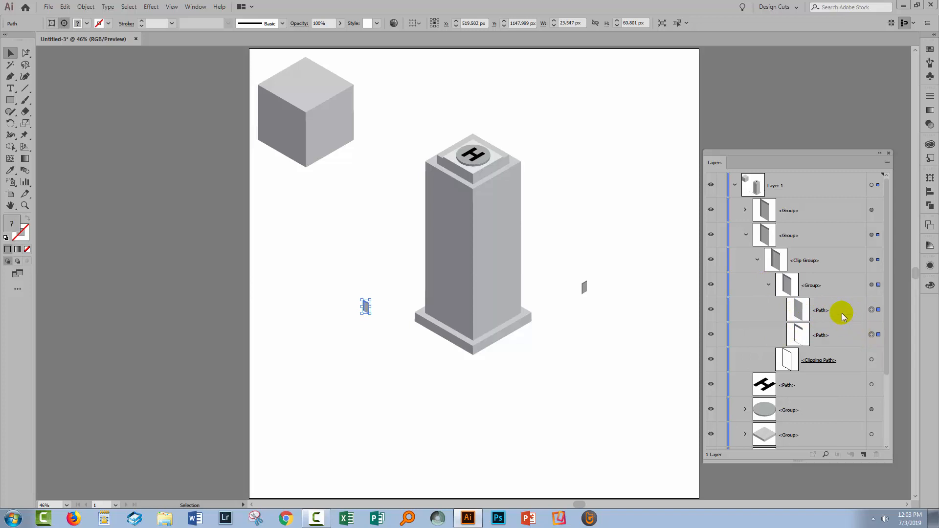
drag(838, 313, 837, 201)
drag(826, 335, 810, 227)
click(871, 285)
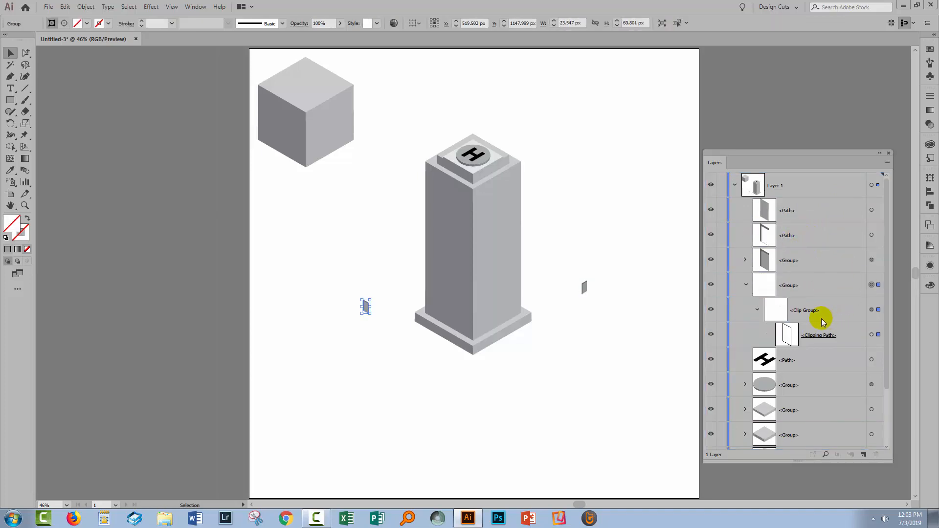
key(Delete)
- Group the two extracted window paths at the top of Layer 1
click(776, 214)
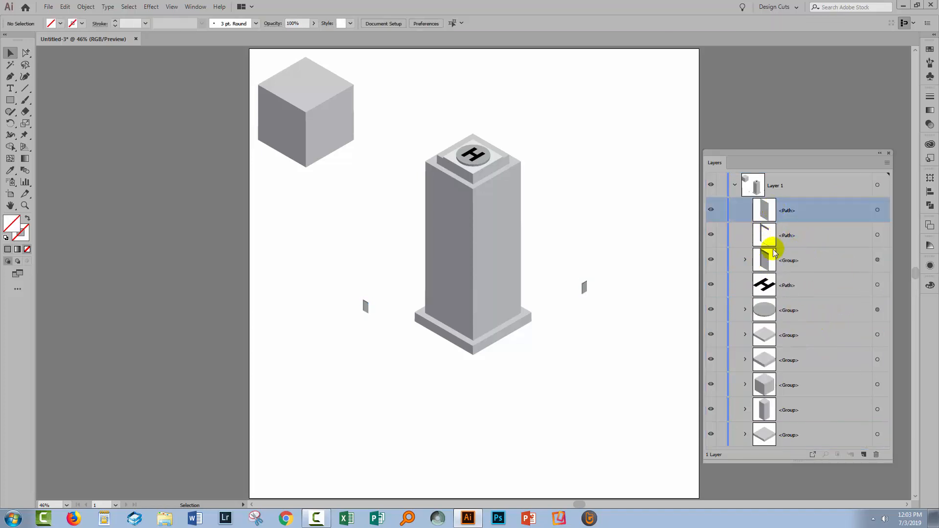
click(820, 226)
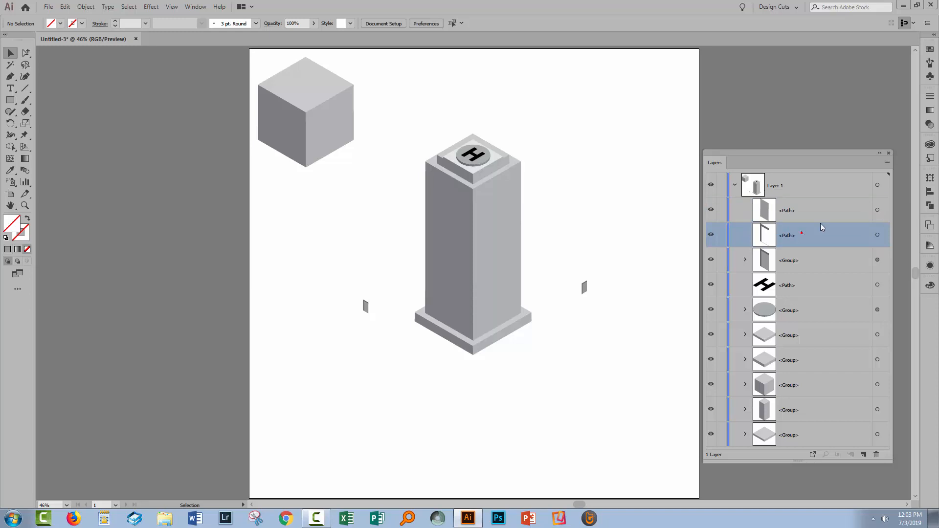
click(877, 235)
shift+click(876, 210)
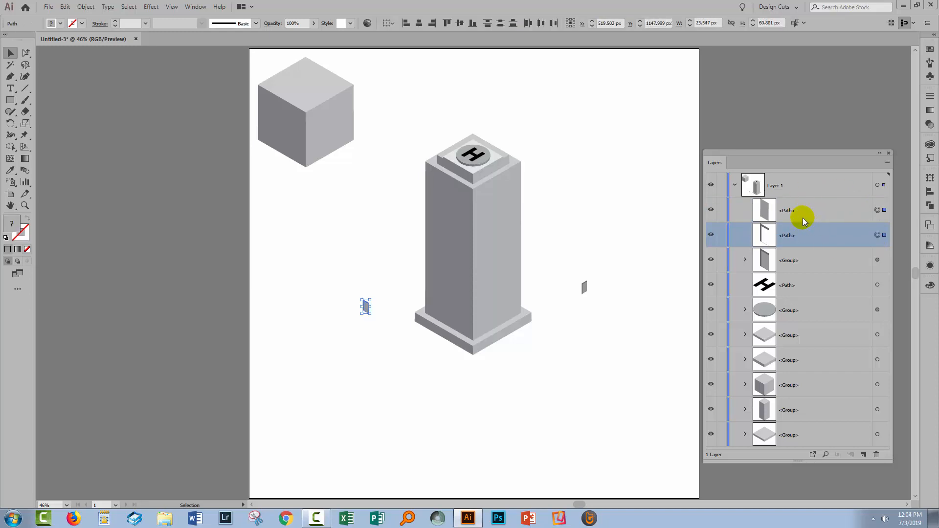
click(86, 7)
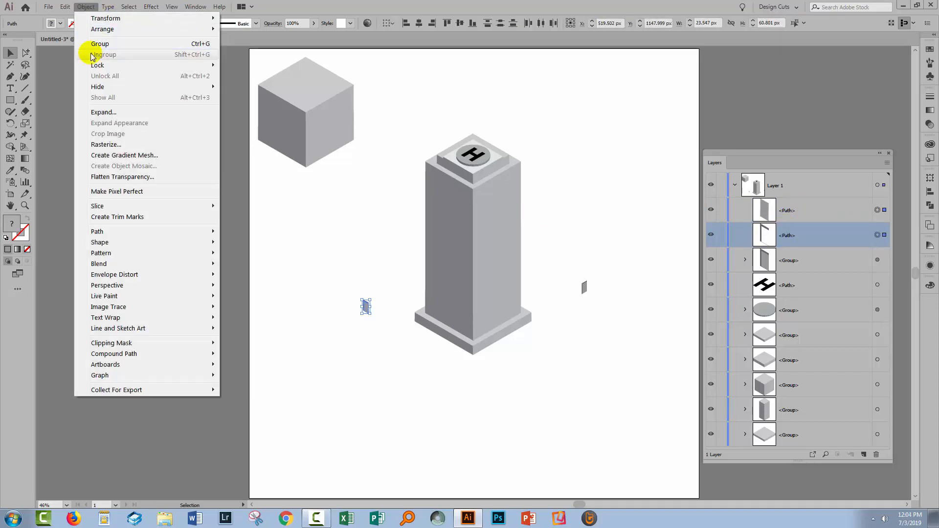
click(98, 44)
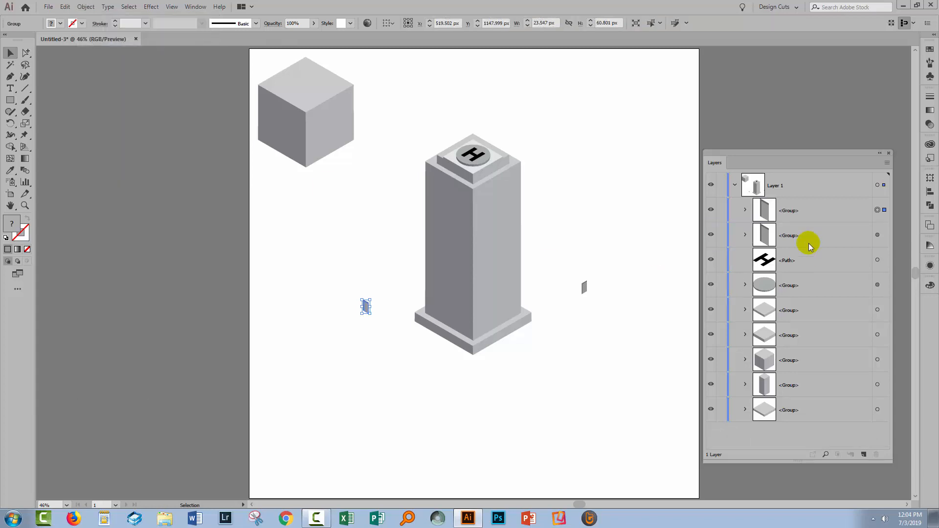
click(745, 210)
click(744, 210)
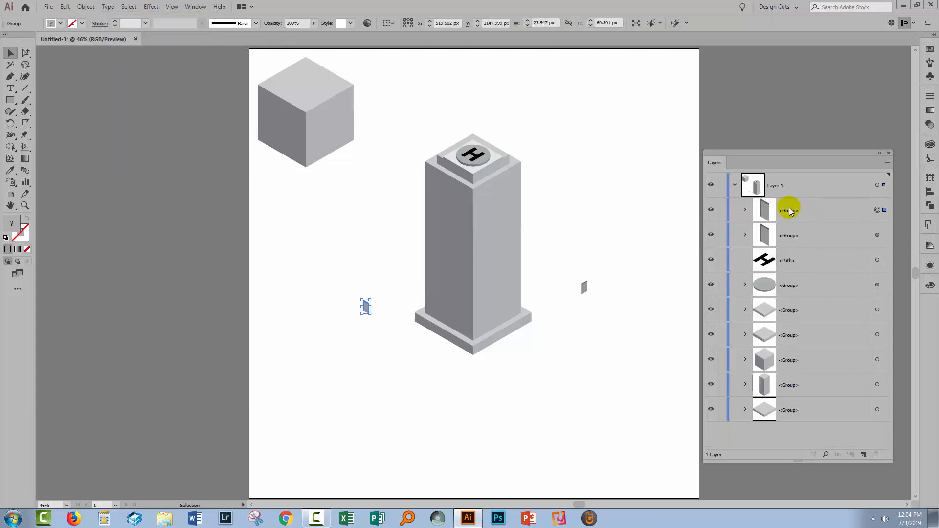
click(796, 209)
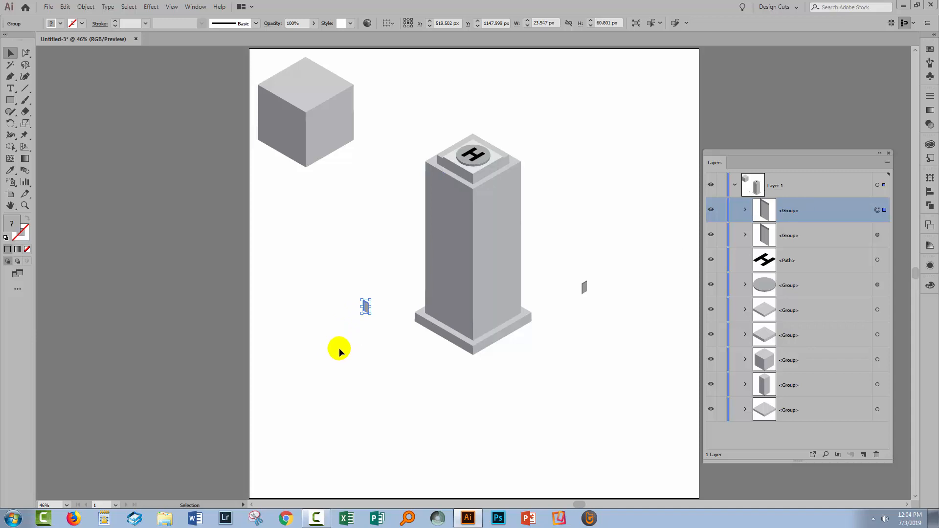
- Place the left window on the tower's left face, just above the base at the face's outer lower corner
key(z)
drag(338, 243, 589, 368)
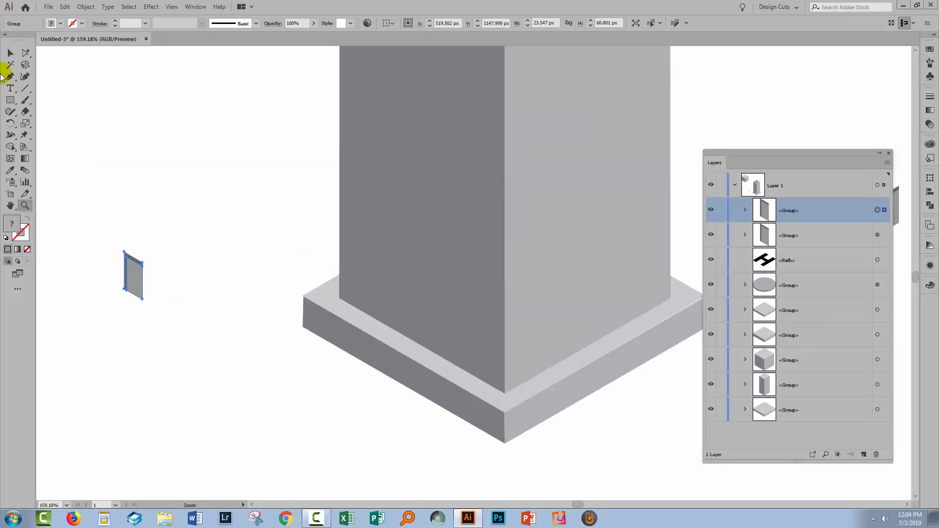
click(10, 53)
click(137, 259)
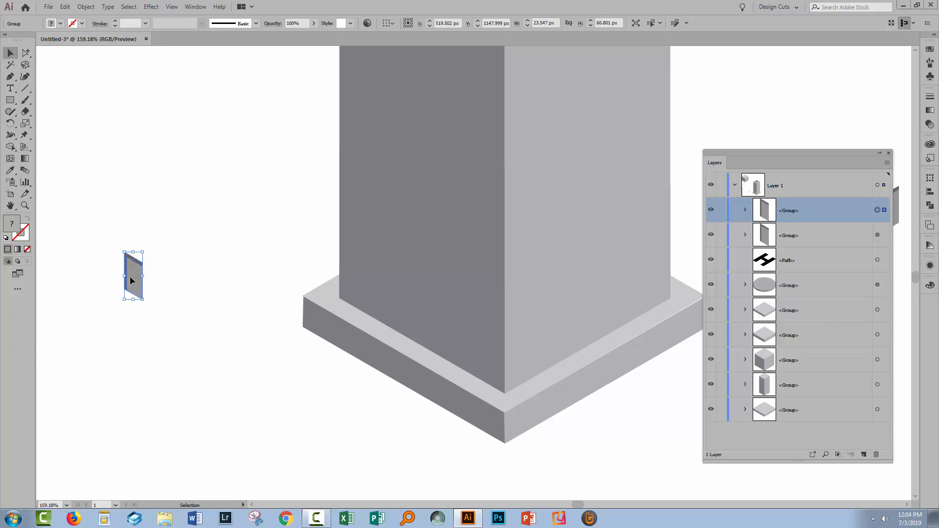
drag(130, 280, 351, 283)
click(270, 344)
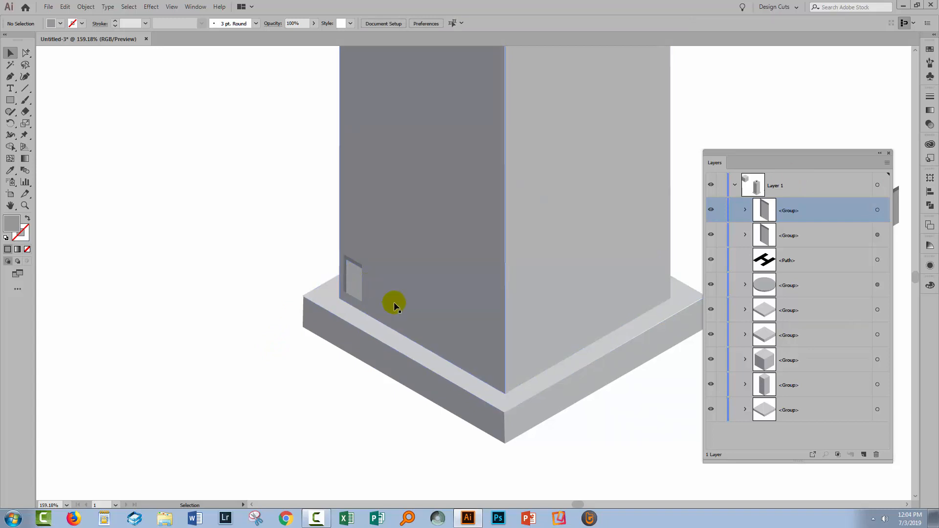
- Start a Transform effect on the placed window with preview enabled and 4 copies
click(354, 280)
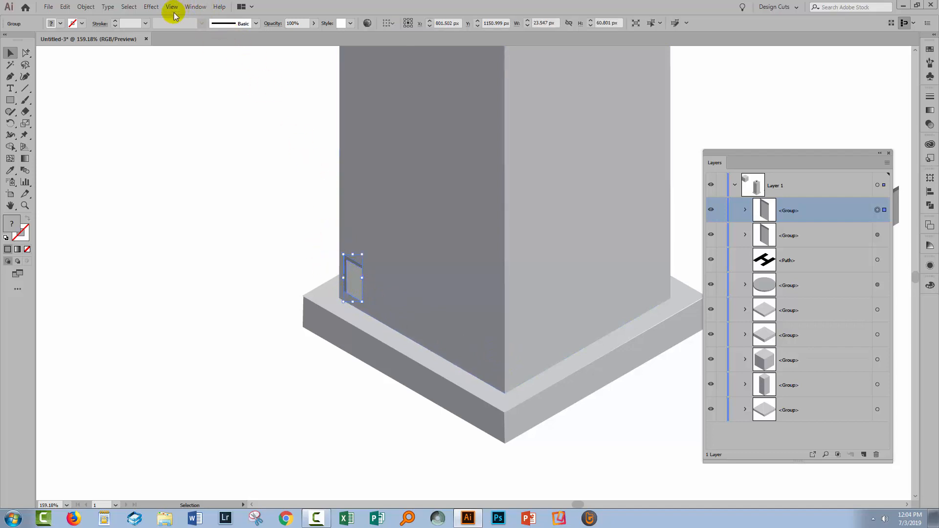
click(150, 6)
mouse_move(179, 94)
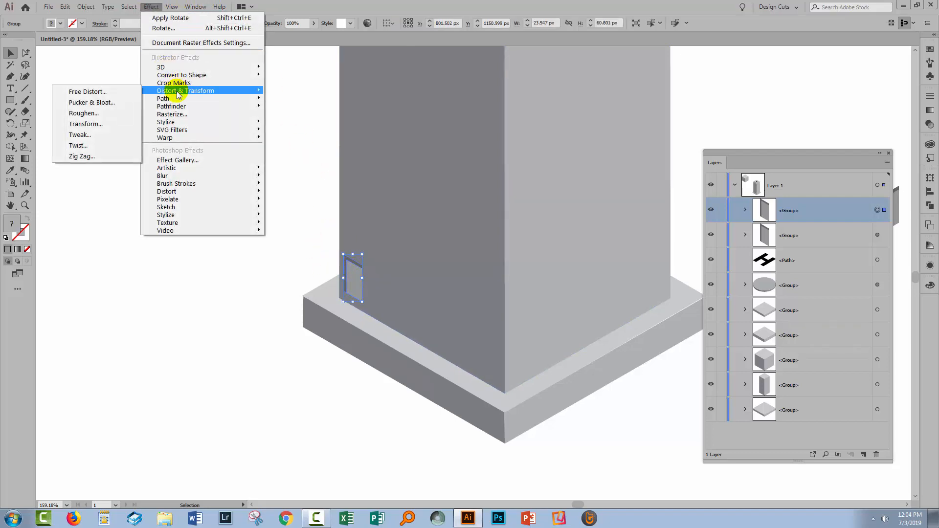
click(87, 125)
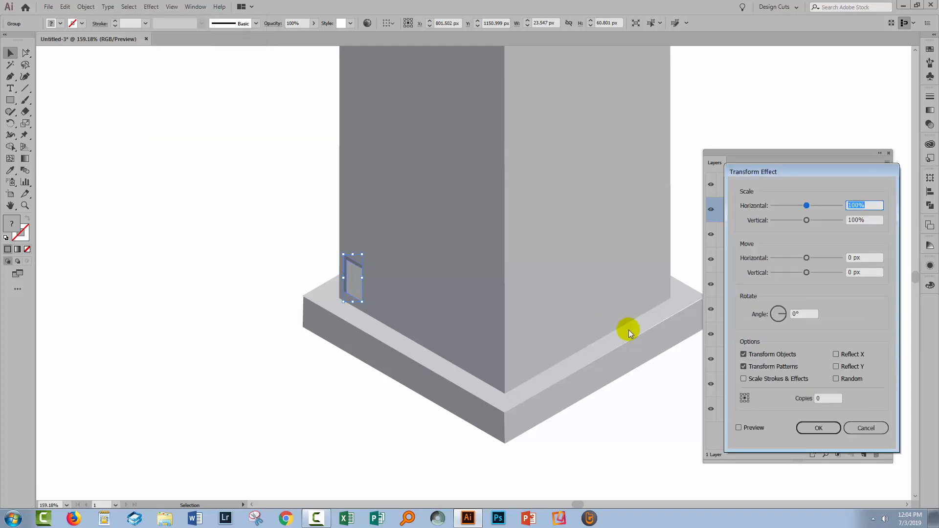
click(738, 427)
click(827, 398)
text(4)
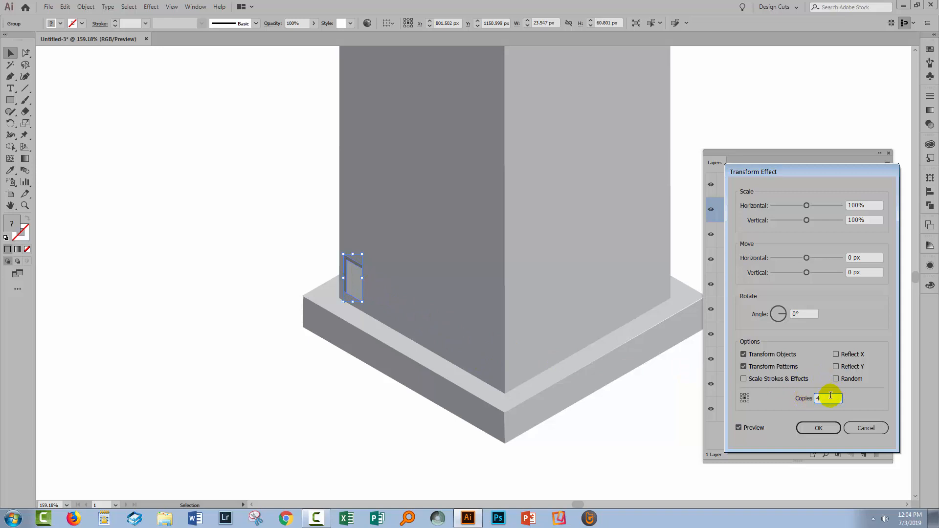
click(804, 408)
- Set the horizontal move between the window copies to 30 px
click(873, 258)
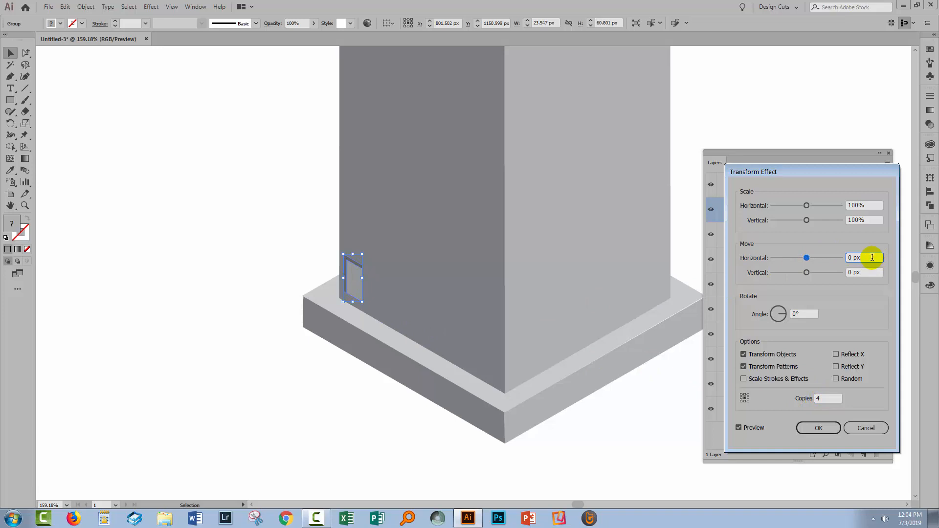
key(Up)
key(Up)
key(Up)
key(Up)
key(Up)
key(Up)
key(Up)
key(Up)
key(Up)
key(Up)
key(Up)
key(Up)
key(Up)
key(Up)
key(Up)
key(Up)
key(Up)
key(Up)
key(Up)
key(Up)
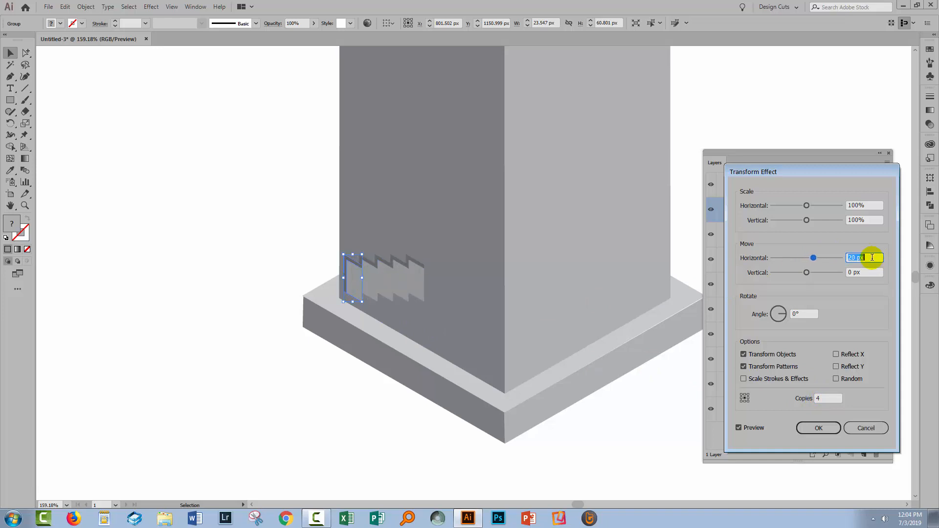
key(shift+Up)
key(Down)
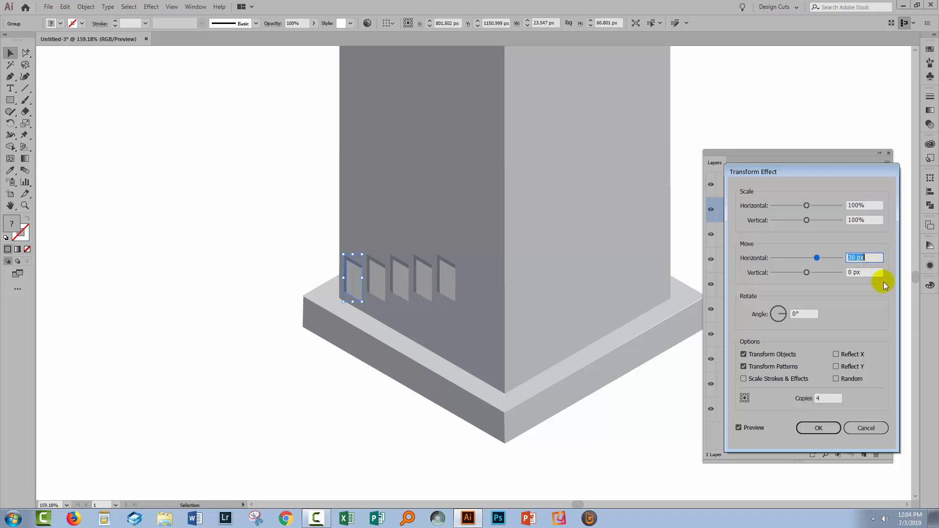
- Raise the Transform effect's number of copies to 5 and widen the horizontal move to 35 px
click(834, 399)
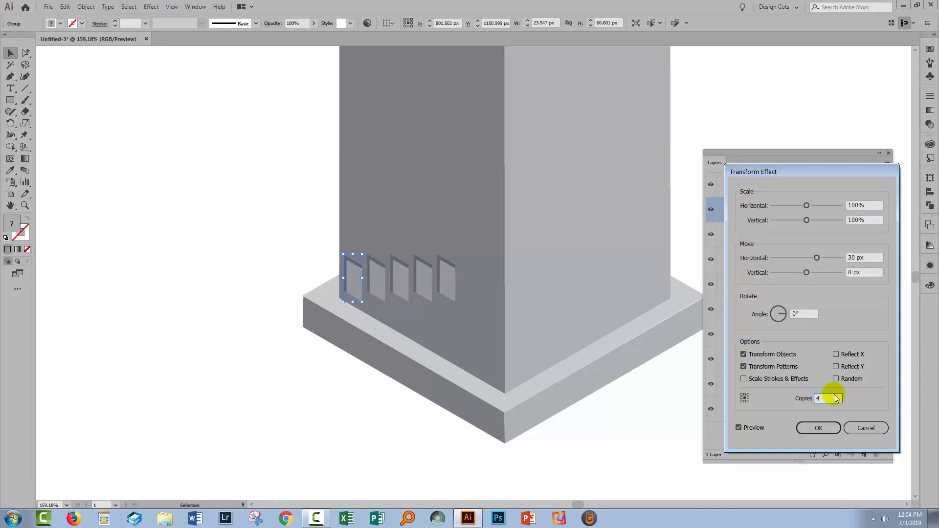
key(shift+Up)
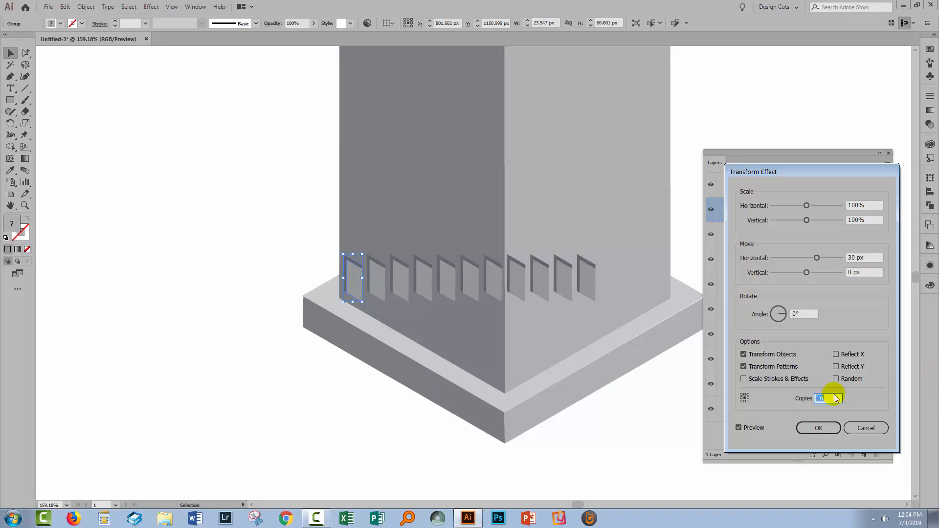
text(5)
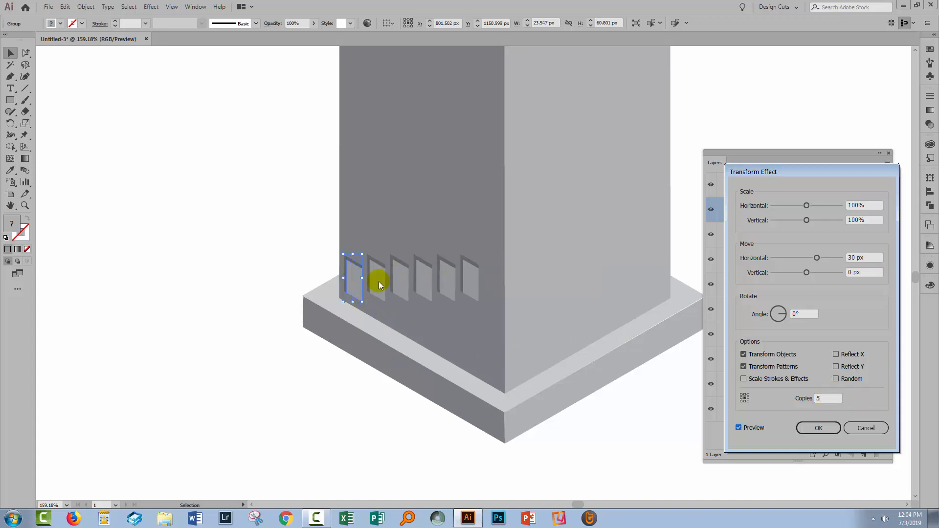
click(870, 257)
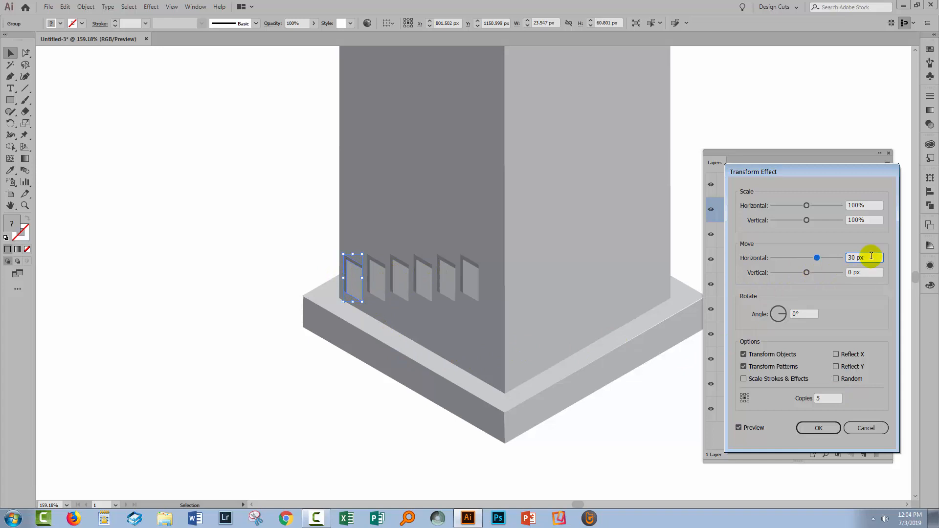
key(Up)
key(Up)
key(Up)
key(Up)
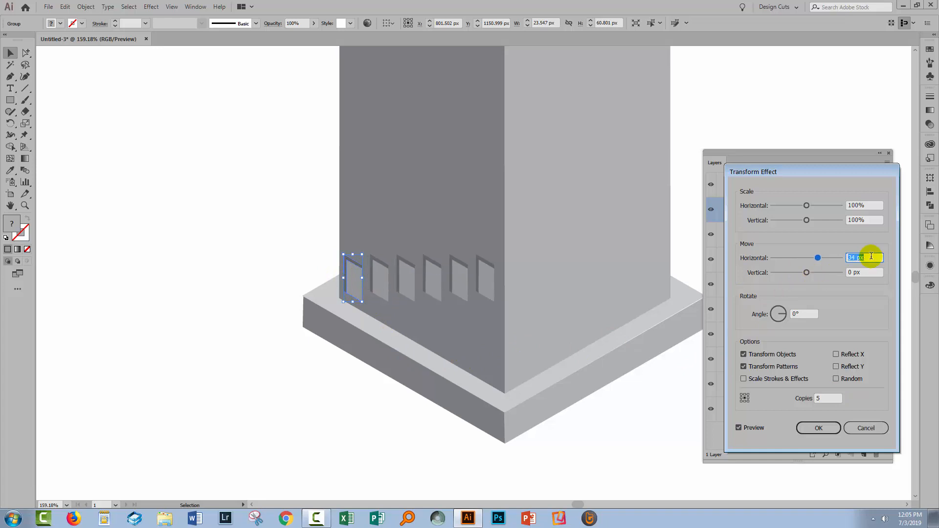
key(Up)
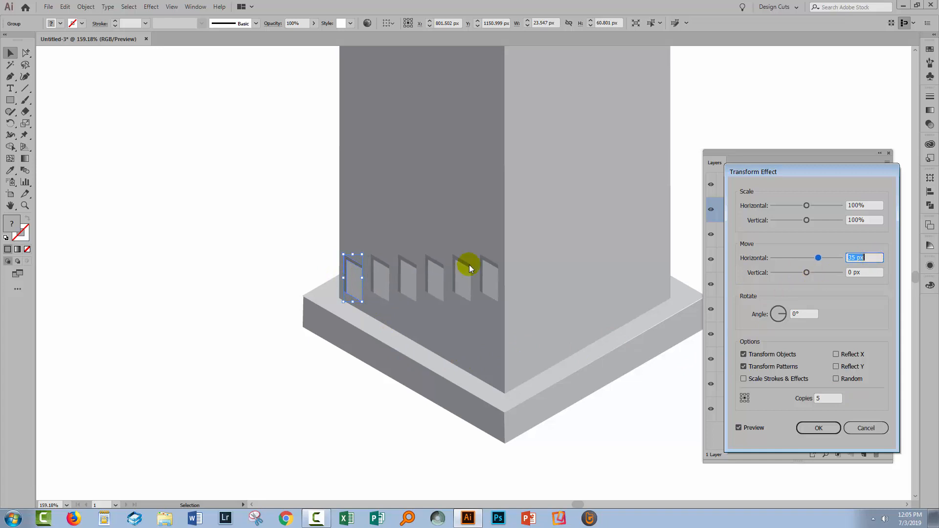
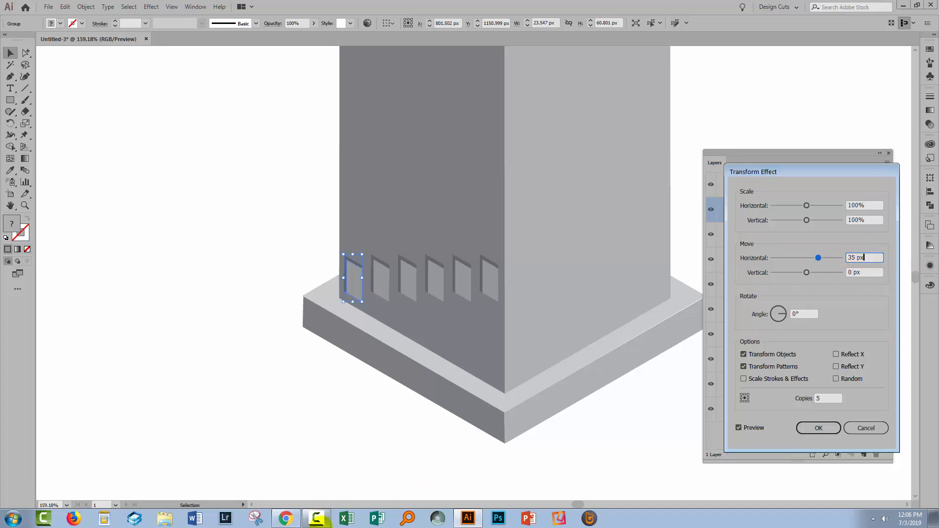
- Switch to Chrome's right-triangle trigonometry calculator and solve the triangle with side b 35 and angle B 60
click(287, 519)
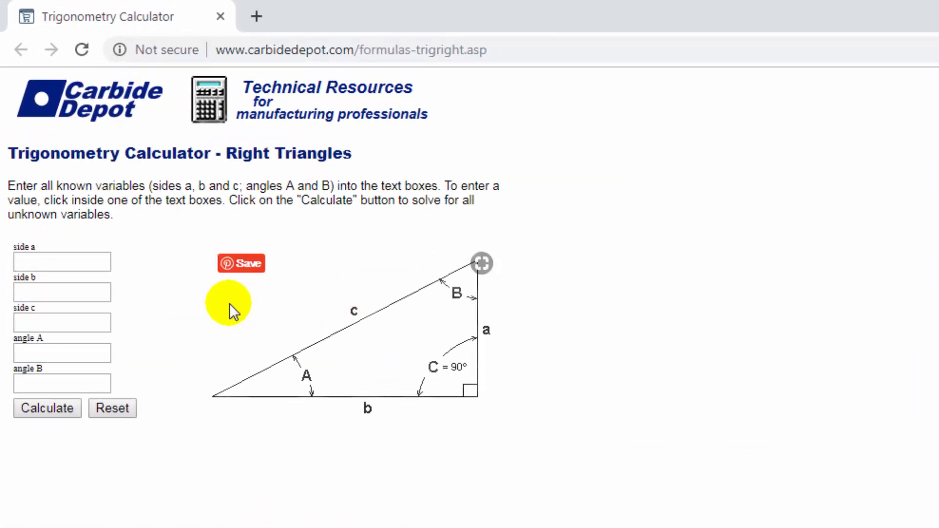
click(47, 291)
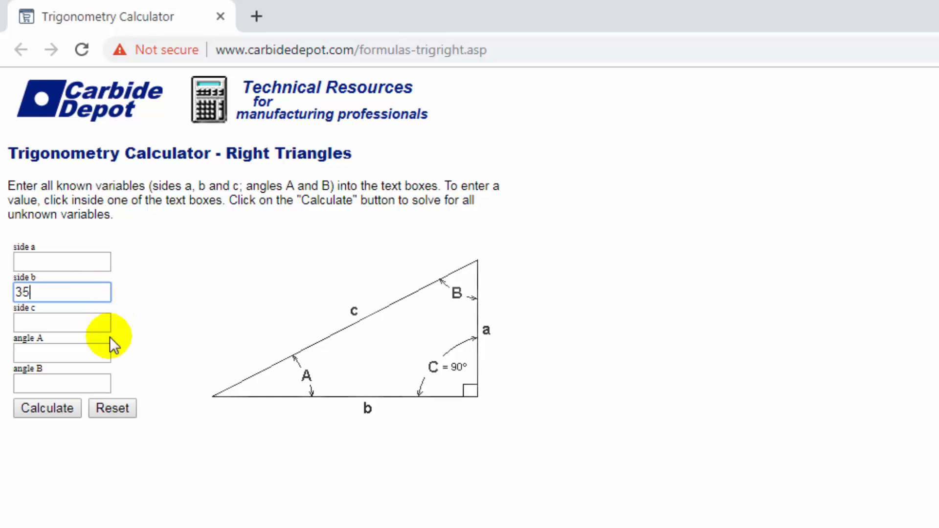
click(71, 382)
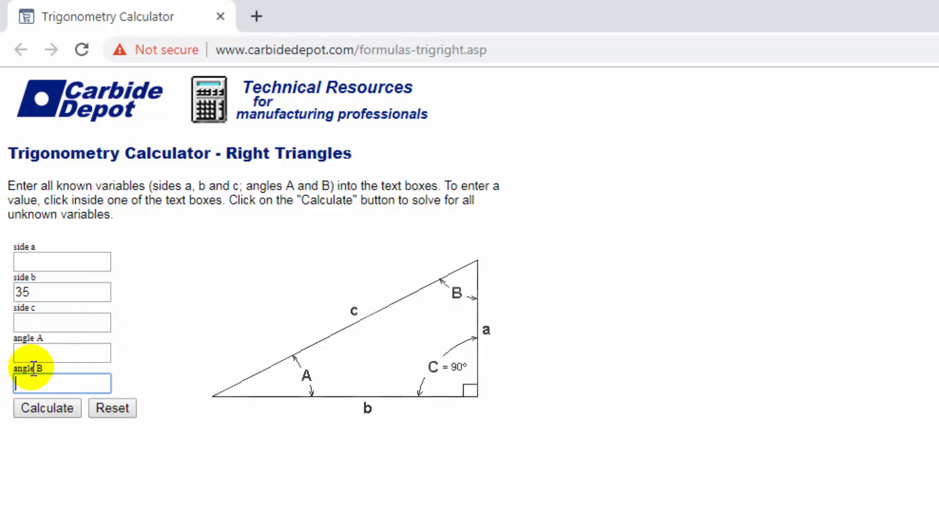
text(60)
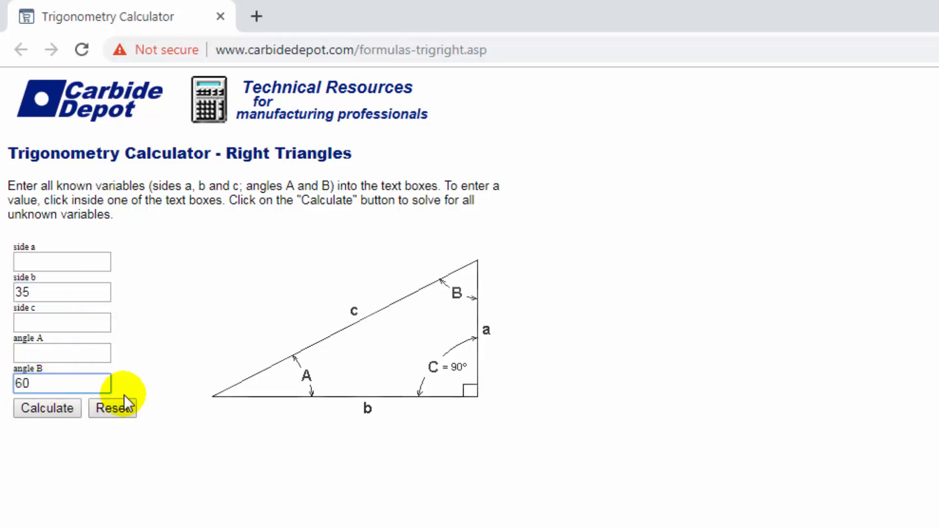
click(51, 407)
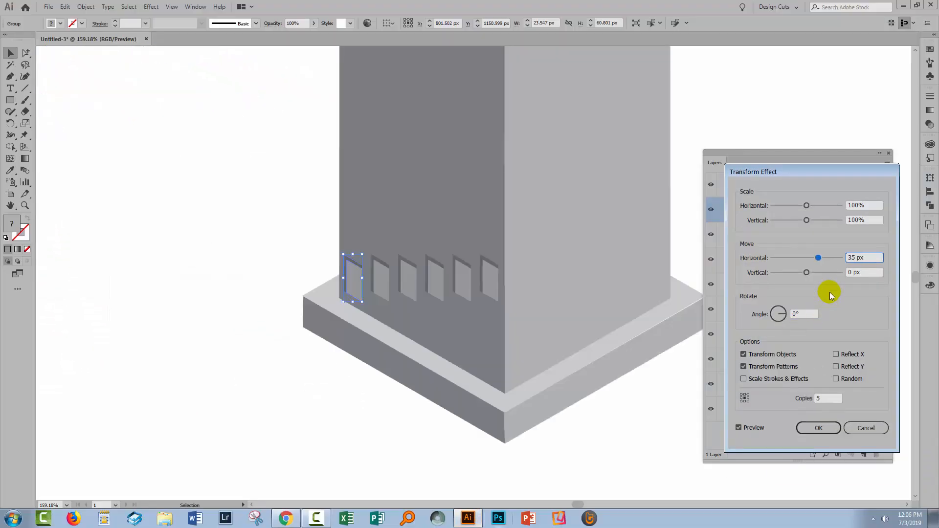
- Switch back to Illustrator, set the Transform effect's vertical move to 20.21 px and apply the effect to the window
click(859, 272)
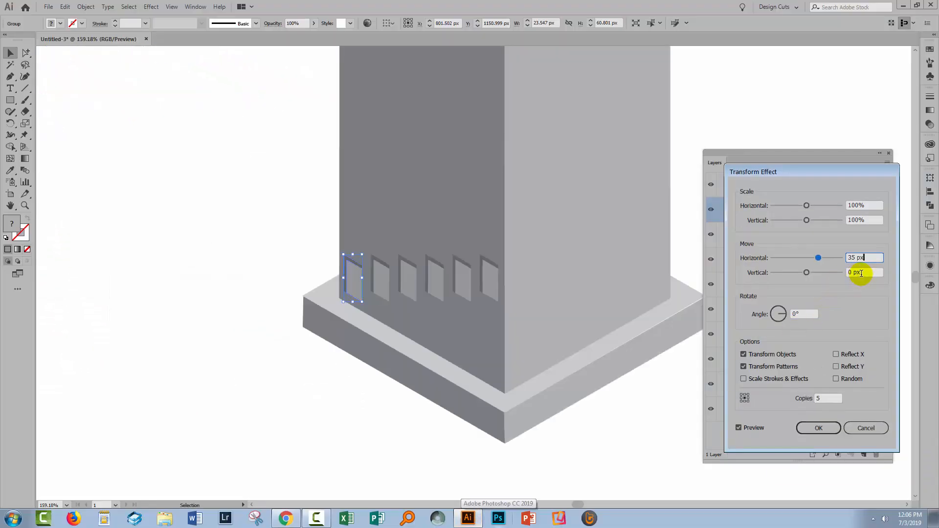
text(20.)
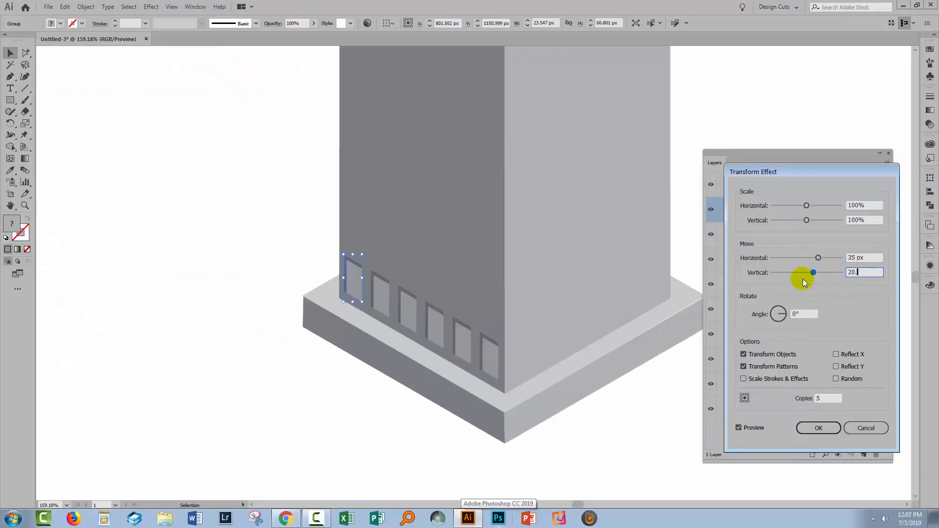
text(21)
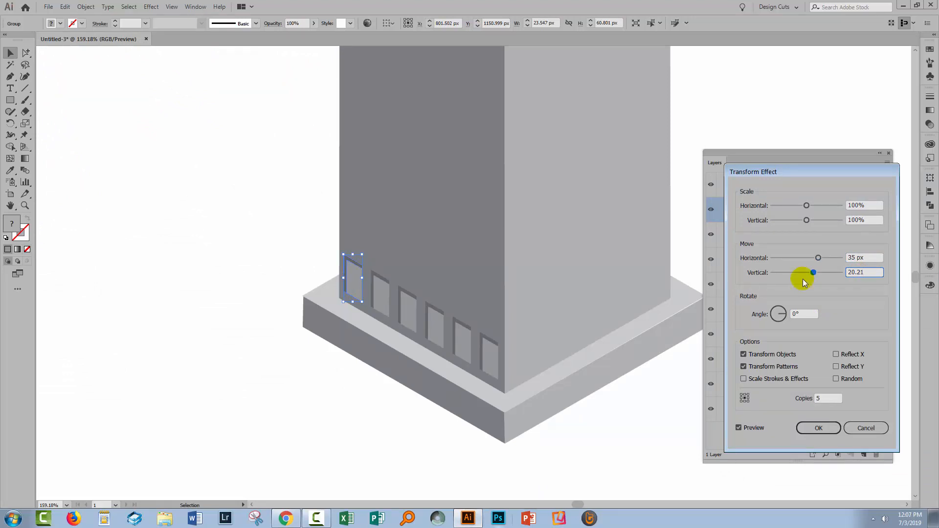
key(Tab)
click(809, 427)
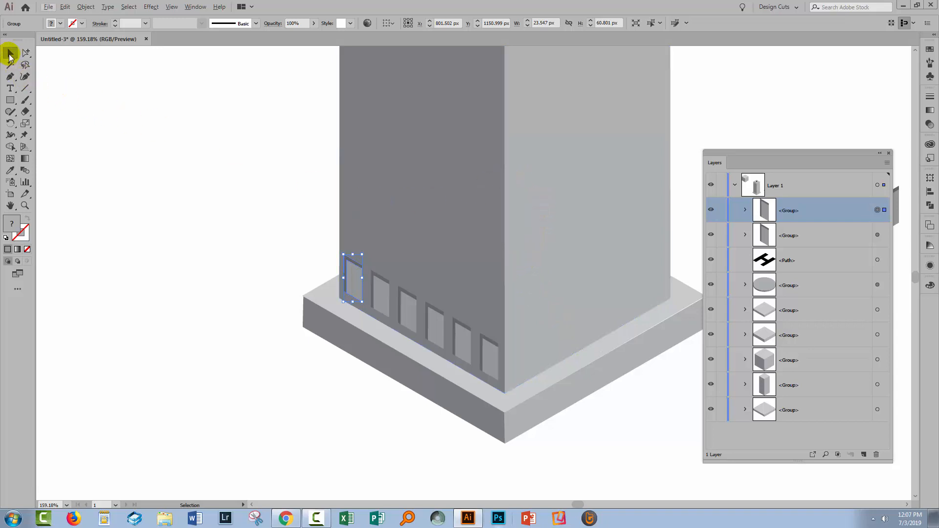
- Start a second, new Transform effect on the row of windows with preview enabled
click(23, 207)
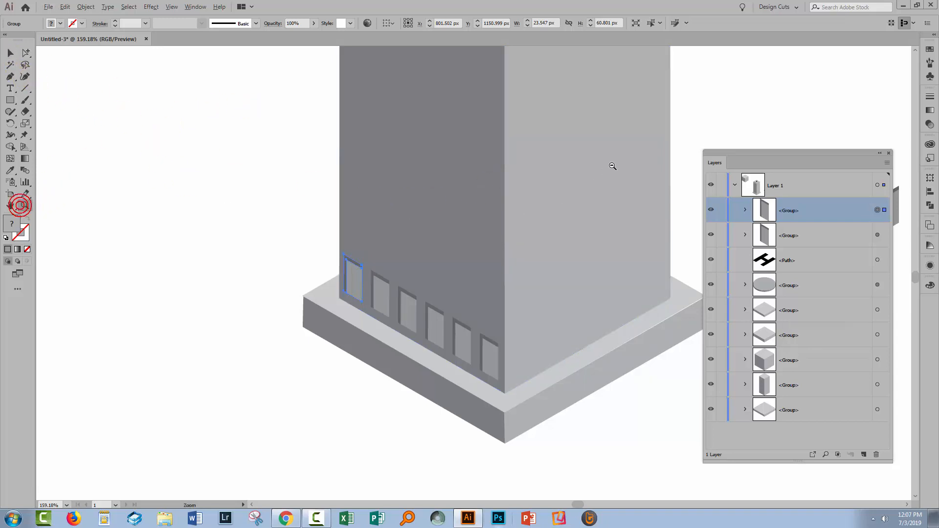
drag(600, 147, 601, 384)
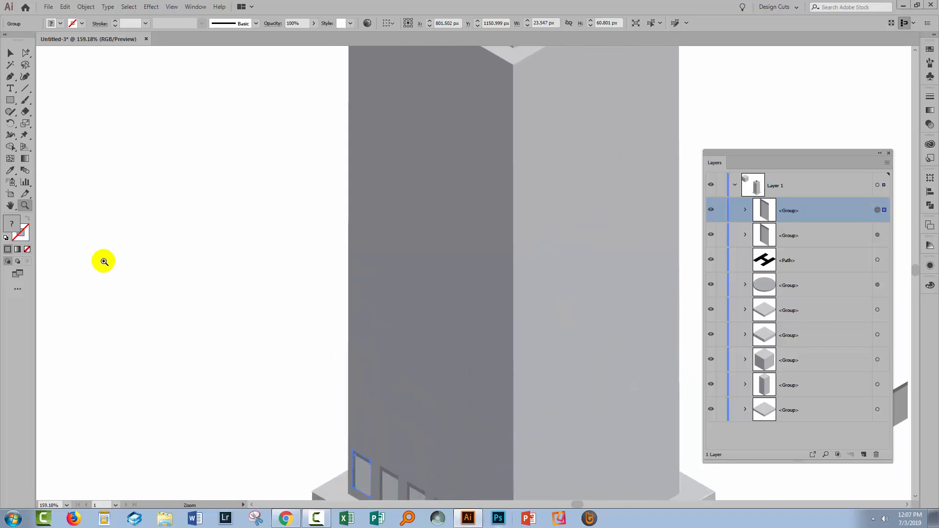
alt+click(299, 267)
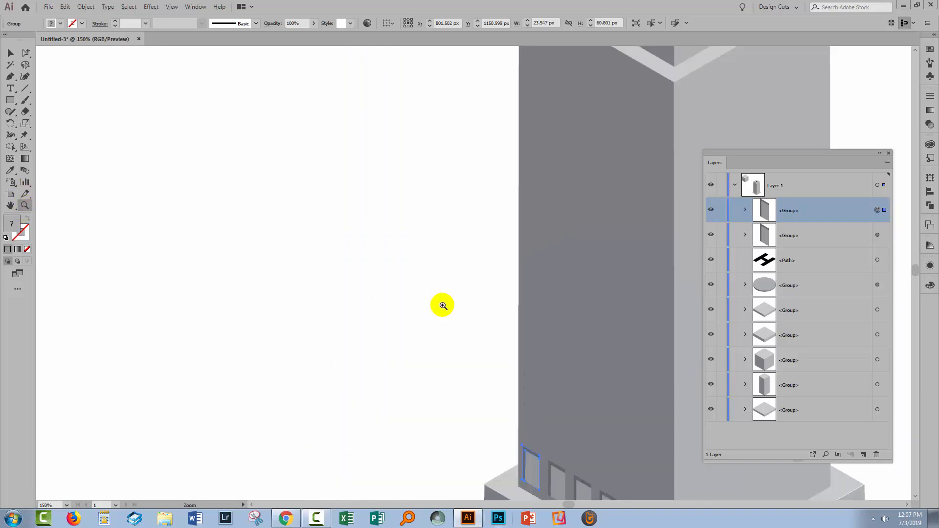
alt+click(391, 296)
drag(537, 310, 331, 306)
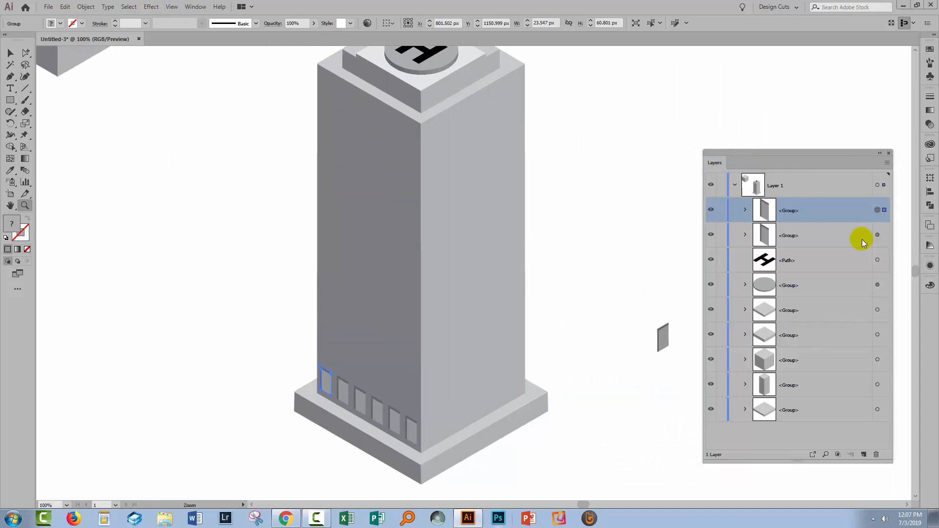
click(151, 6)
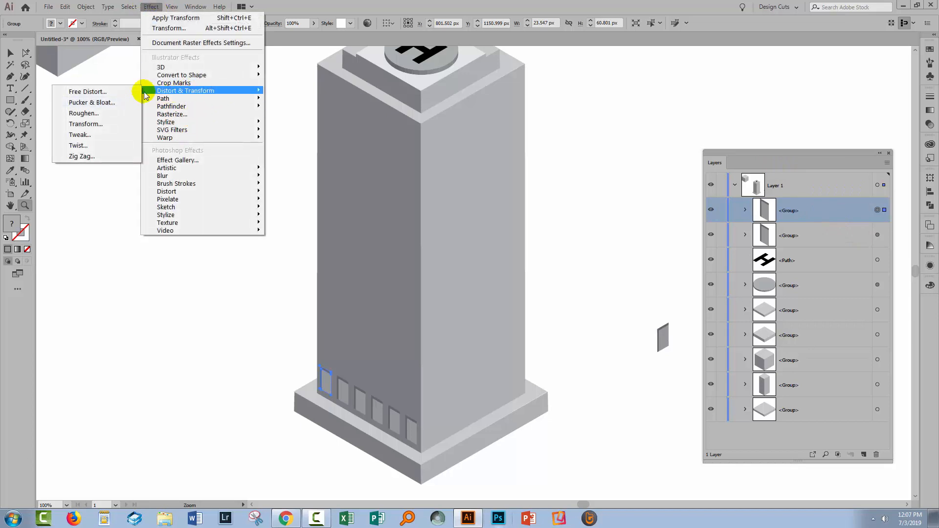
click(117, 122)
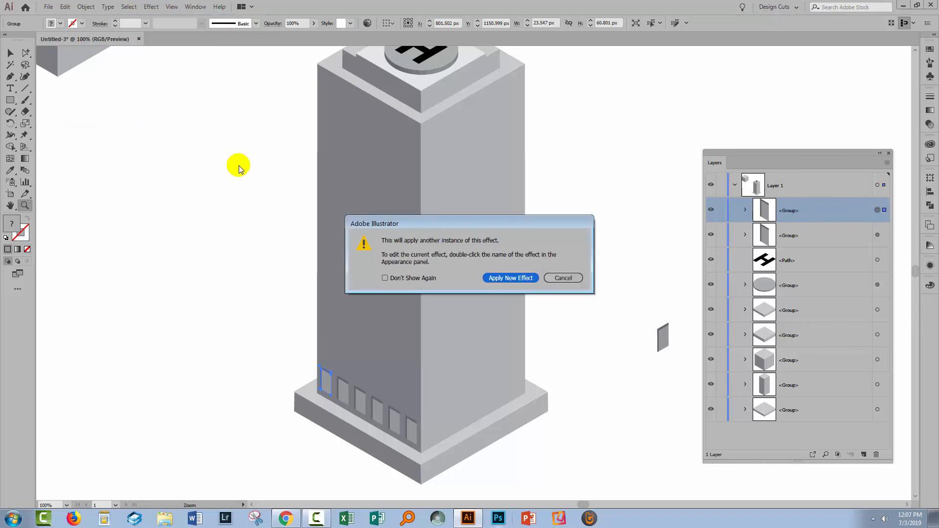
click(498, 278)
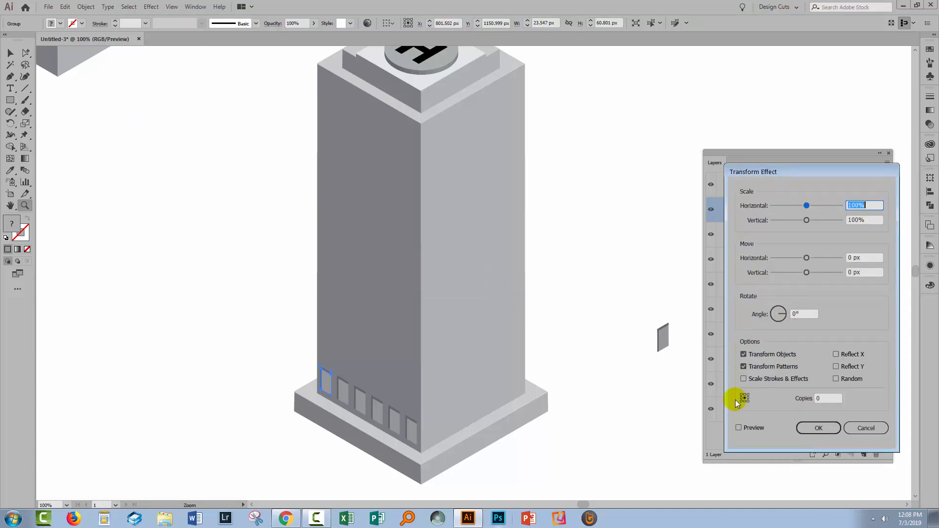
click(739, 427)
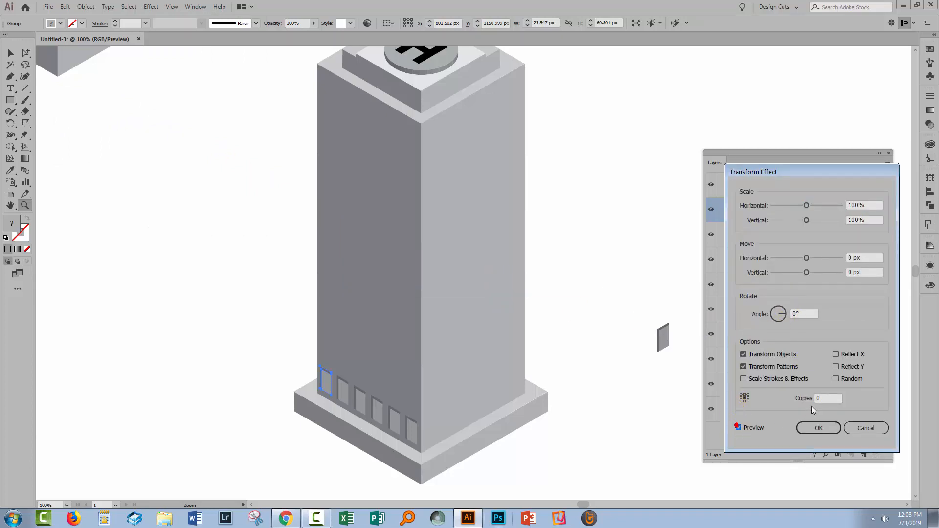
- Repeat the window row up the left face with a vertical move of -70 px and 9 copies
click(864, 257)
click(866, 271)
key(shift+Down)
key(shift+Down)
key(shift+Down)
key(shift+Down)
key(shift+Down)
key(shift+Down)
key(shift+Down)
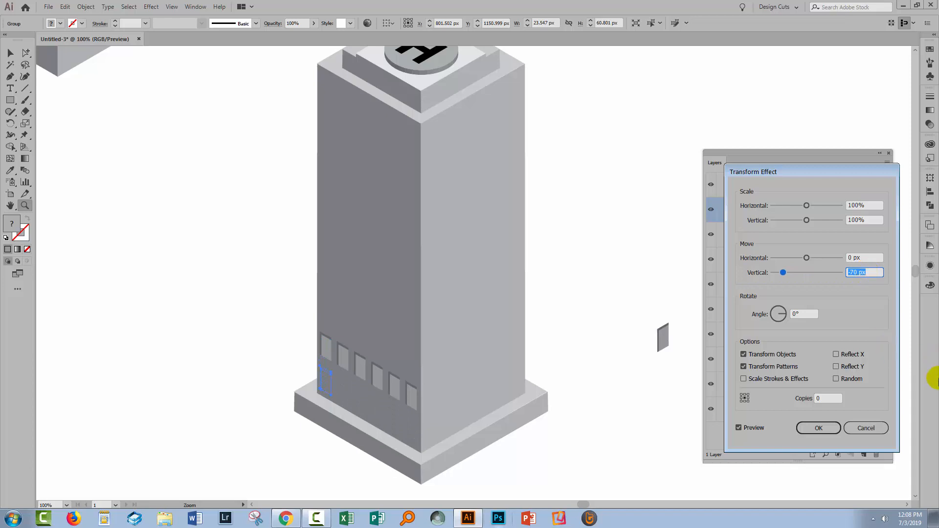
click(828, 398)
key(shift+Up)
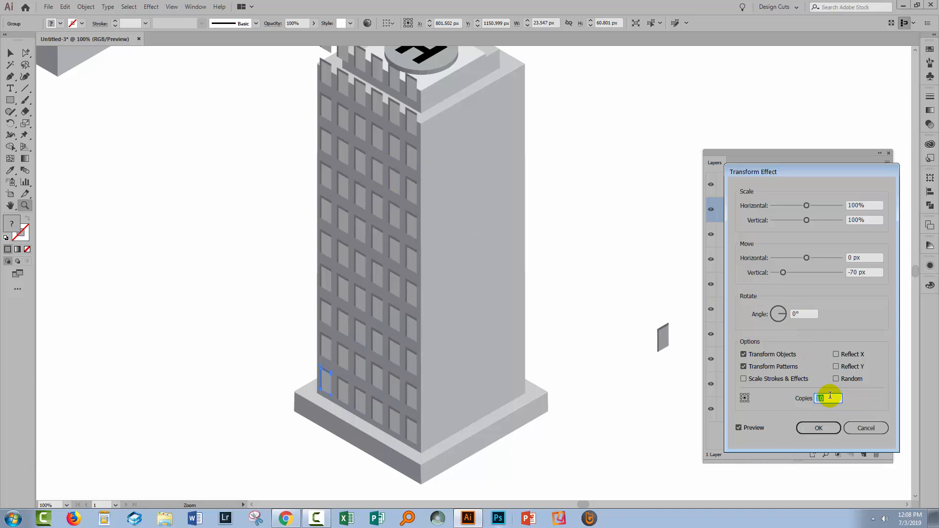
key(Down)
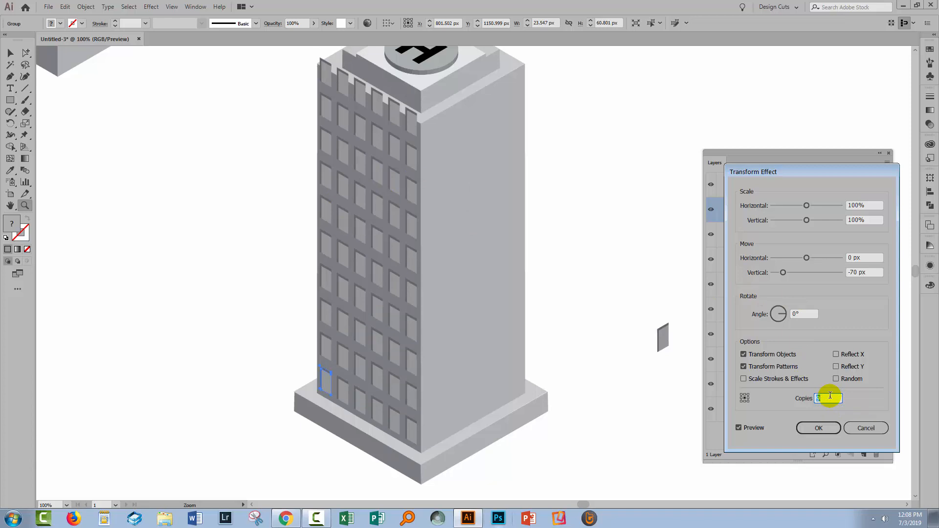
- Set the vertical move between the window rows to -67 px and apply the Transform effect
click(864, 272)
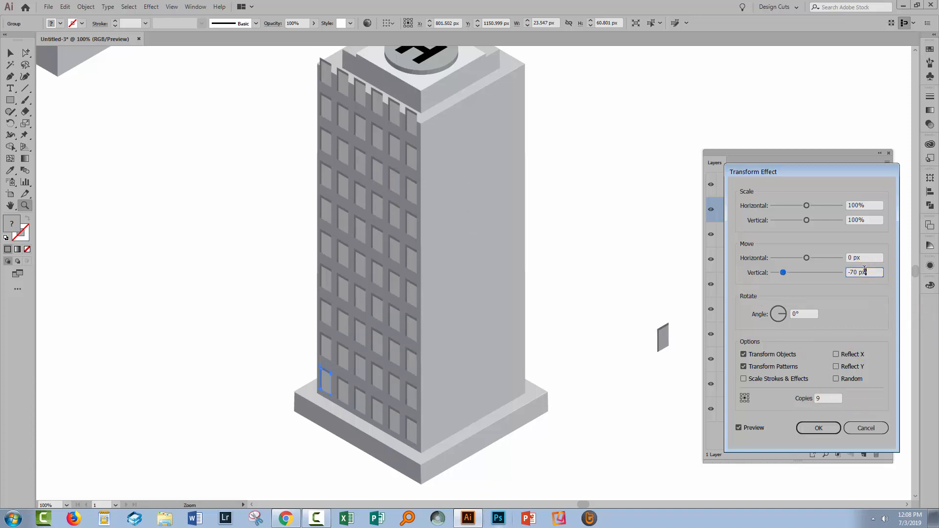
click(864, 270)
key(Up)
key(Up)
key(Up)
key(Up)
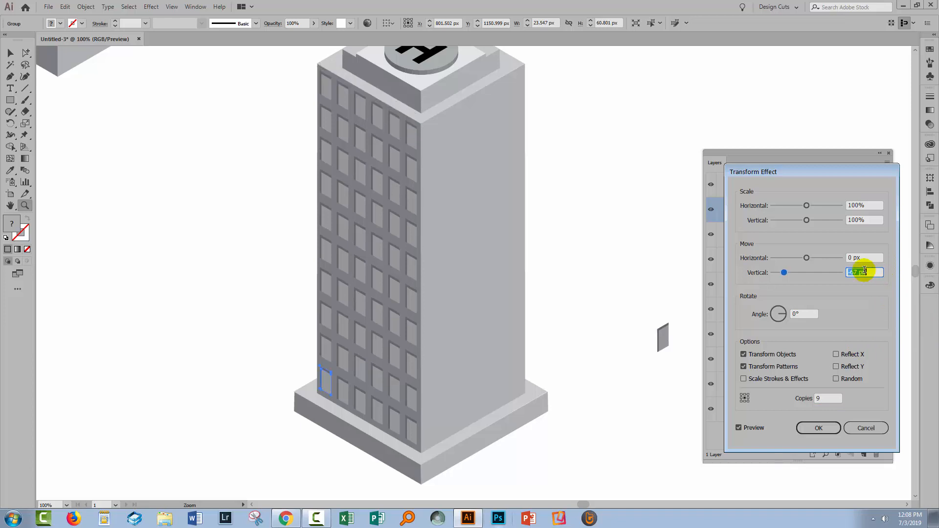
key(Down)
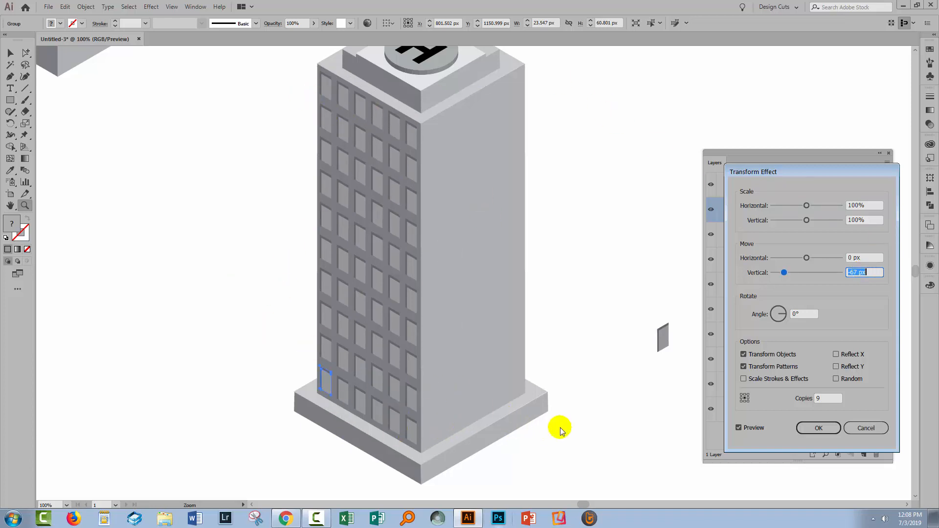
click(818, 428)
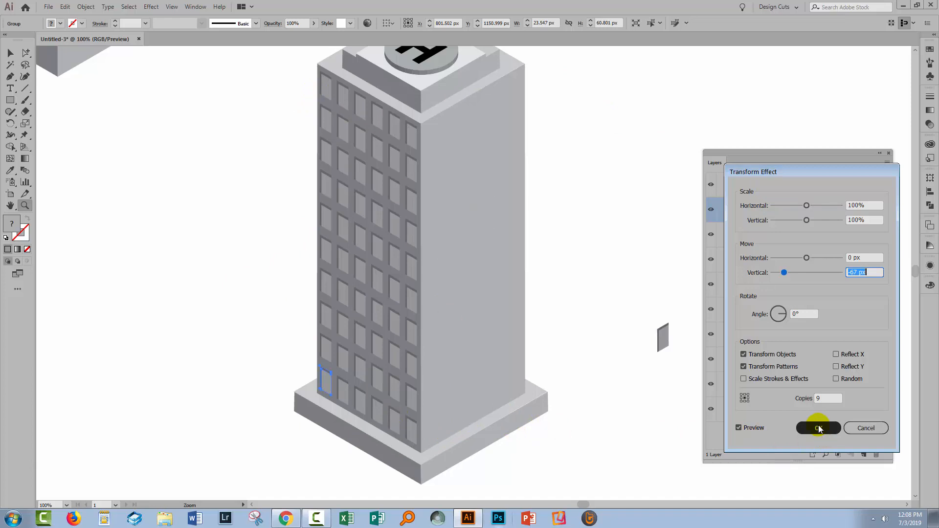
- Select the loose right-face window beside the tower and delete its 3D Rotate effect
key(ctrl+0)
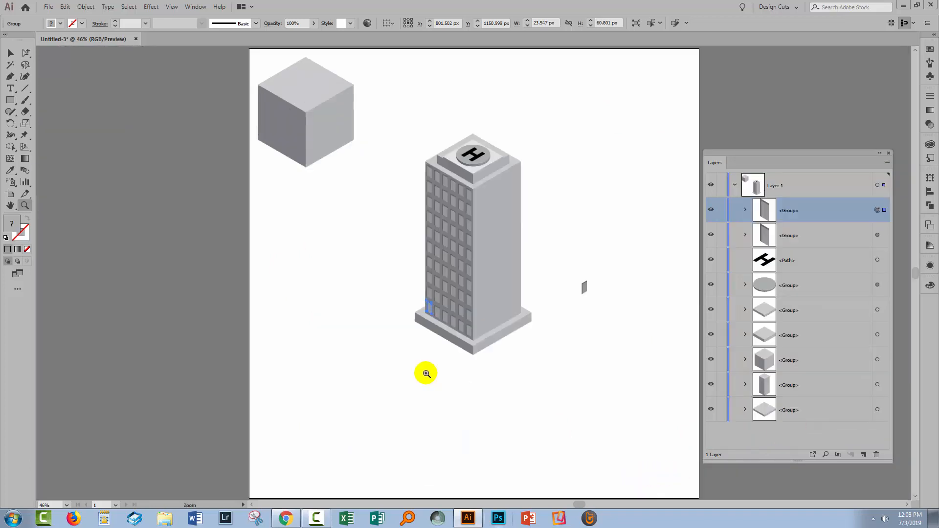
click(383, 341)
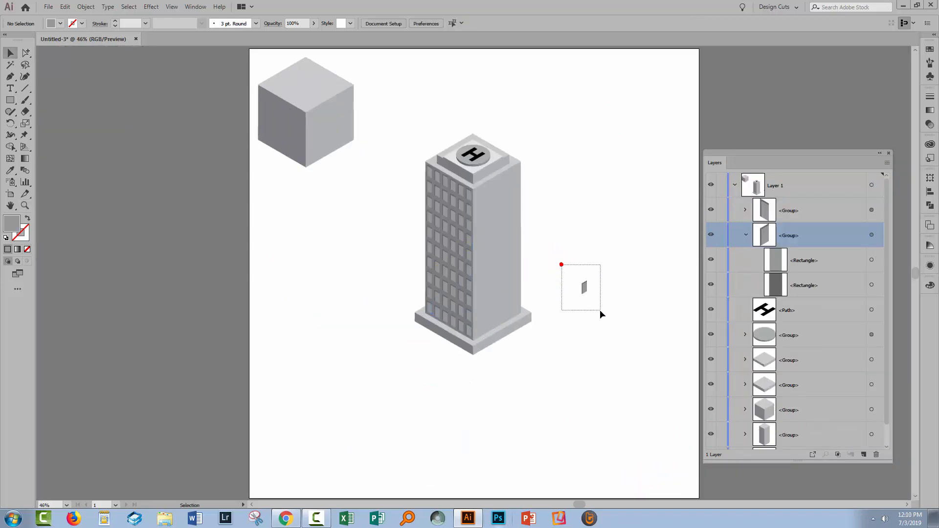
drag(599, 311, 606, 309)
key(z)
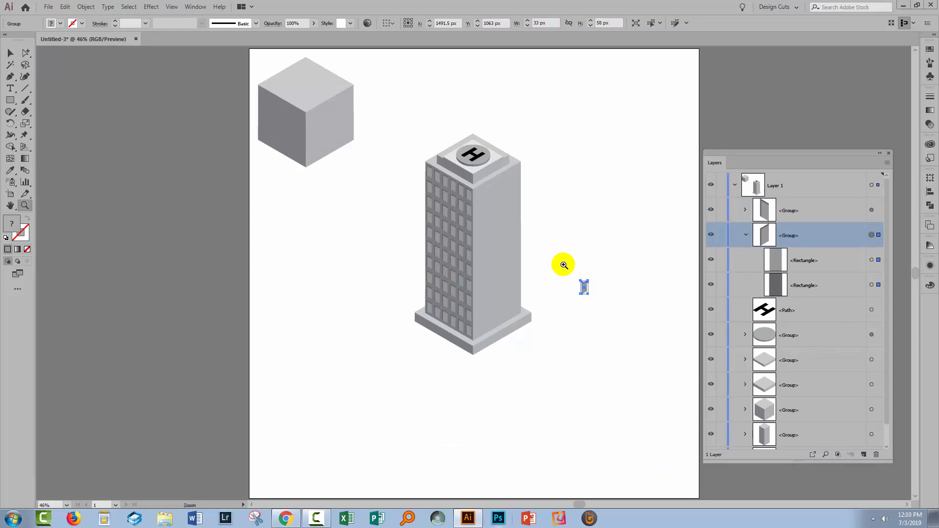
drag(560, 262, 709, 343)
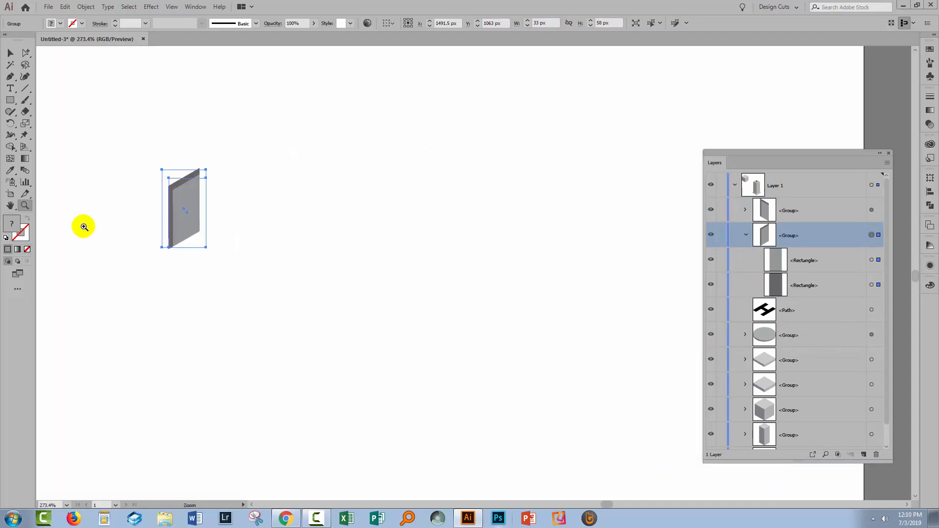
click(10, 54)
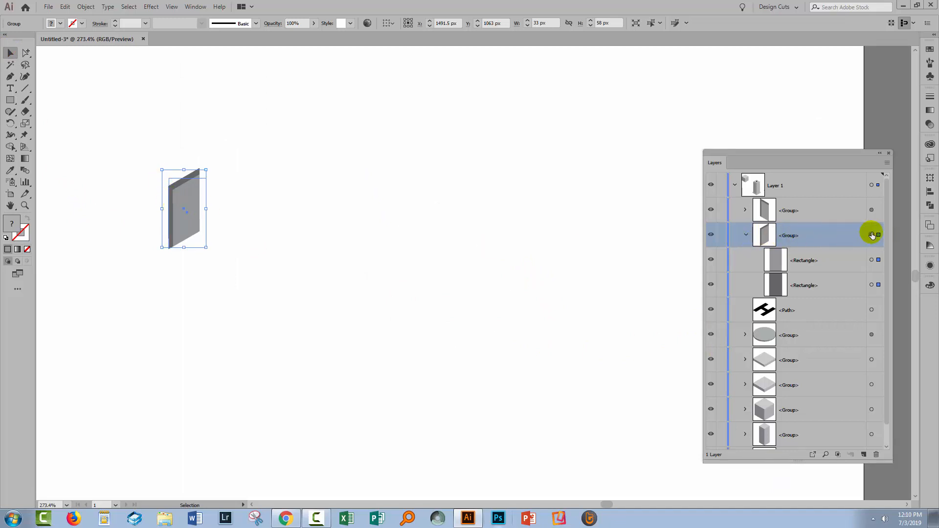
click(926, 265)
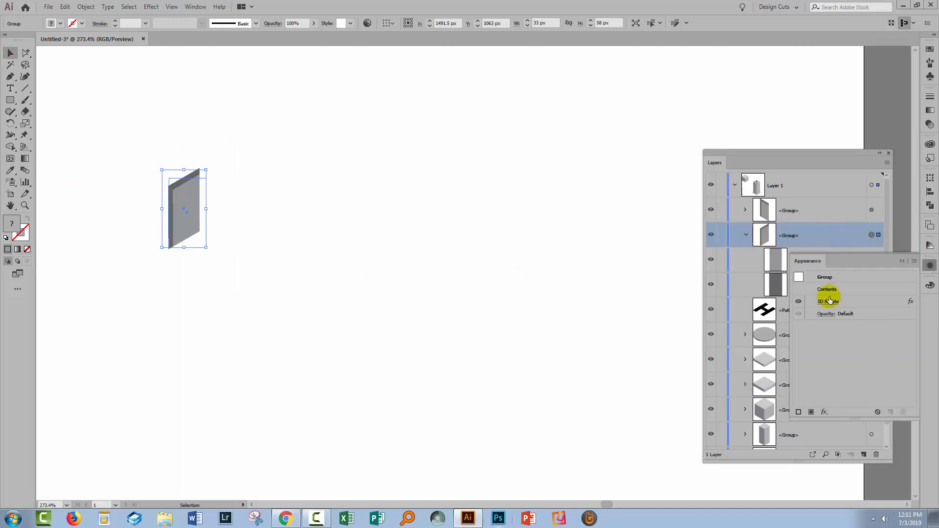
click(798, 302)
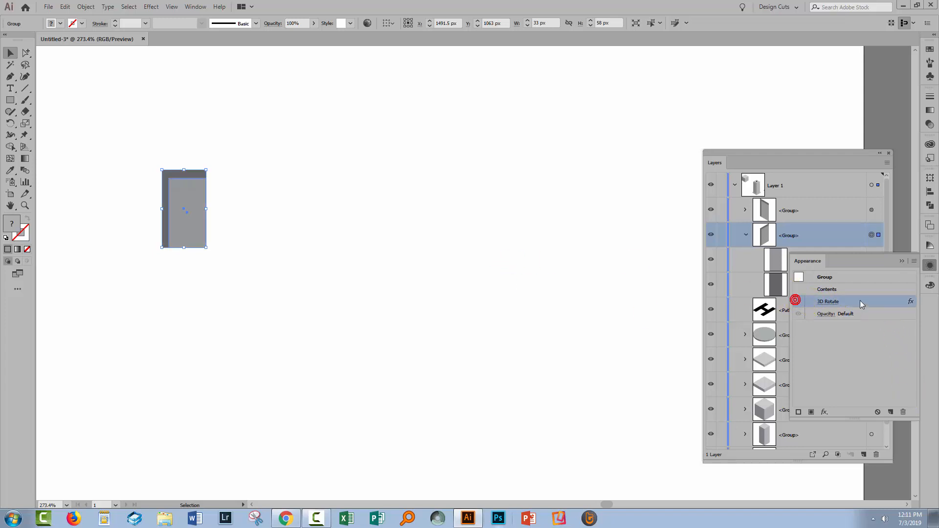
click(903, 413)
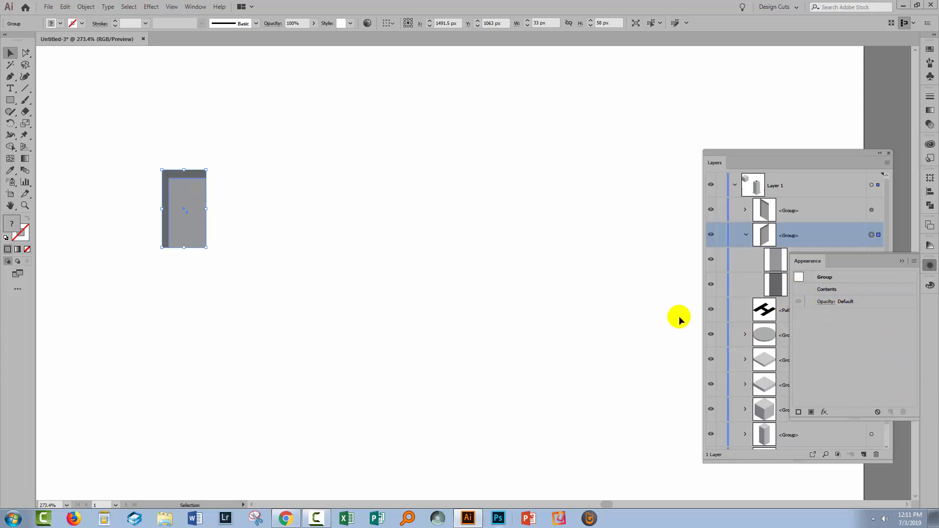
click(108, 140)
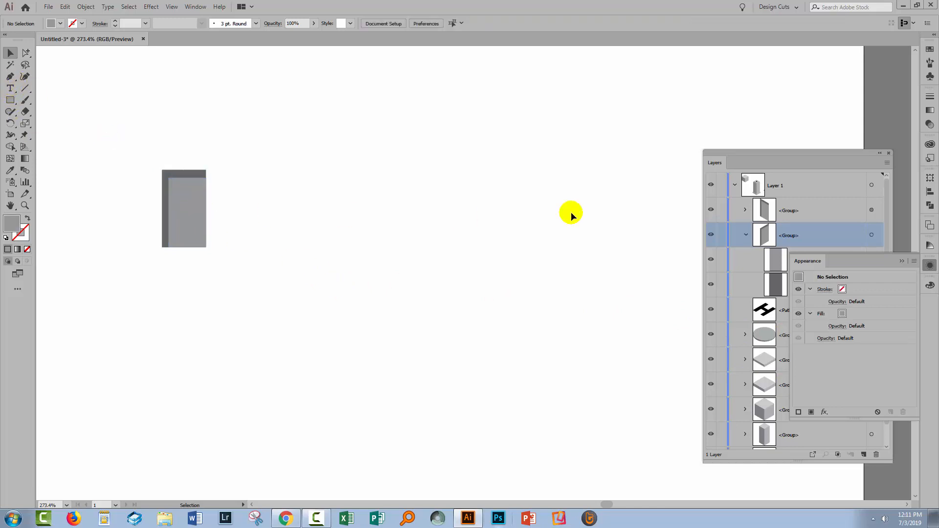
click(192, 218)
click(181, 211)
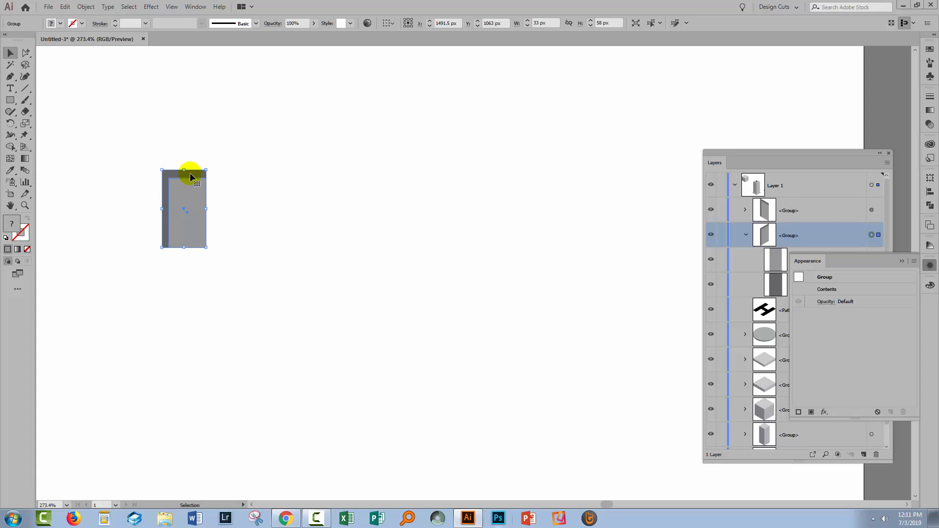
click(273, 235)
click(196, 228)
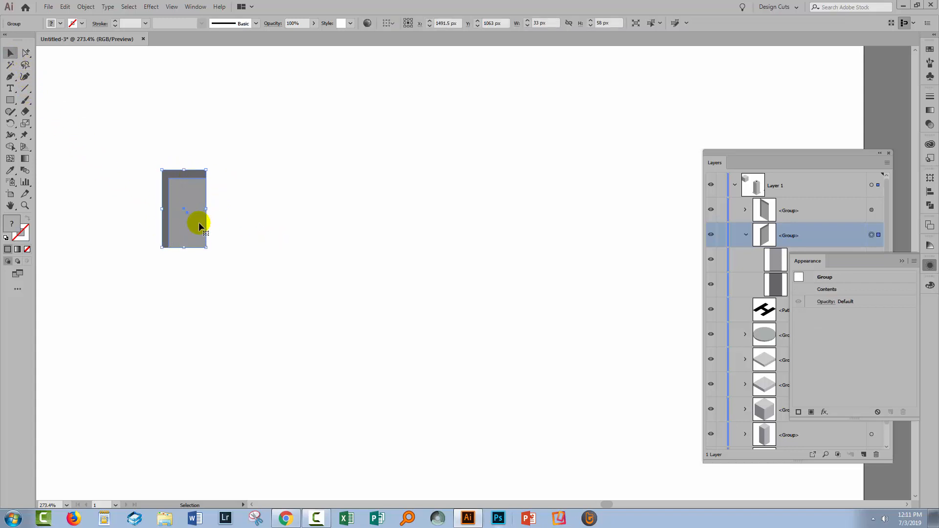
- Select only the lighter rectangle inside the window group and nudge it left so the dark shading falls on its right
click(771, 259)
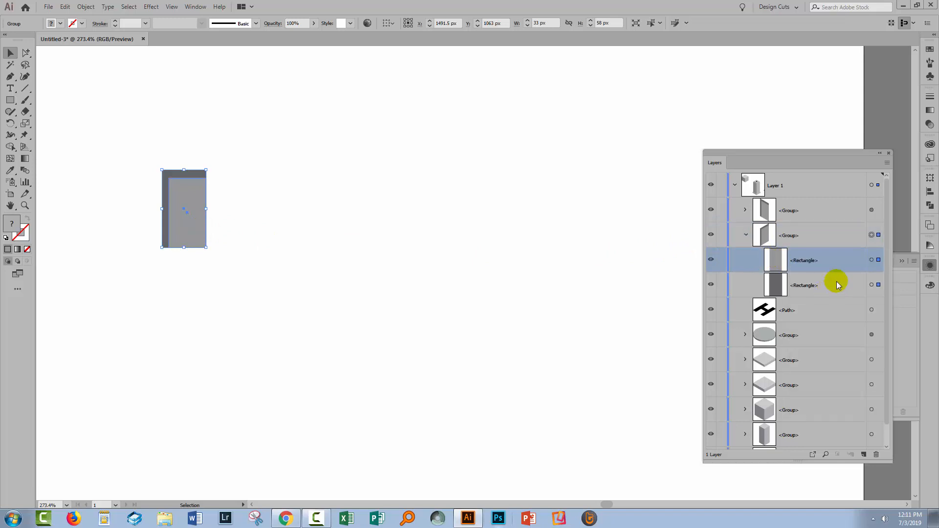
click(871, 235)
click(871, 259)
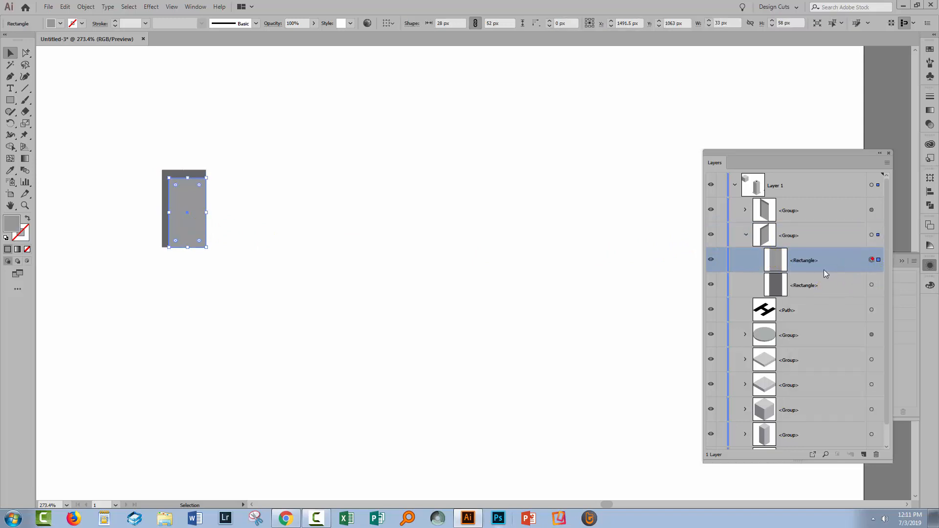
click(196, 215)
key(Left)
key(Left)
key(Left)
key(Left)
key(Left)
key(Left)
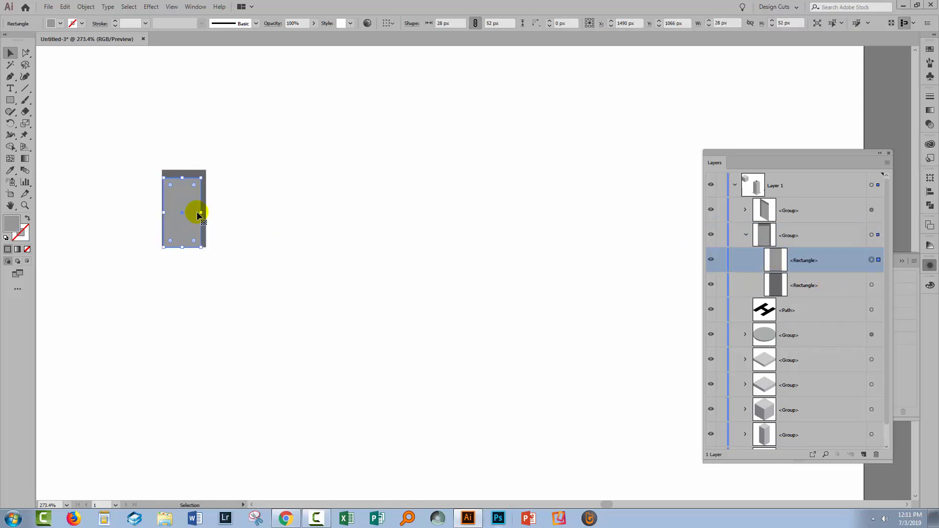
- Ungroup the window and align the left edges of its two rectangles
click(196, 213)
click(83, 7)
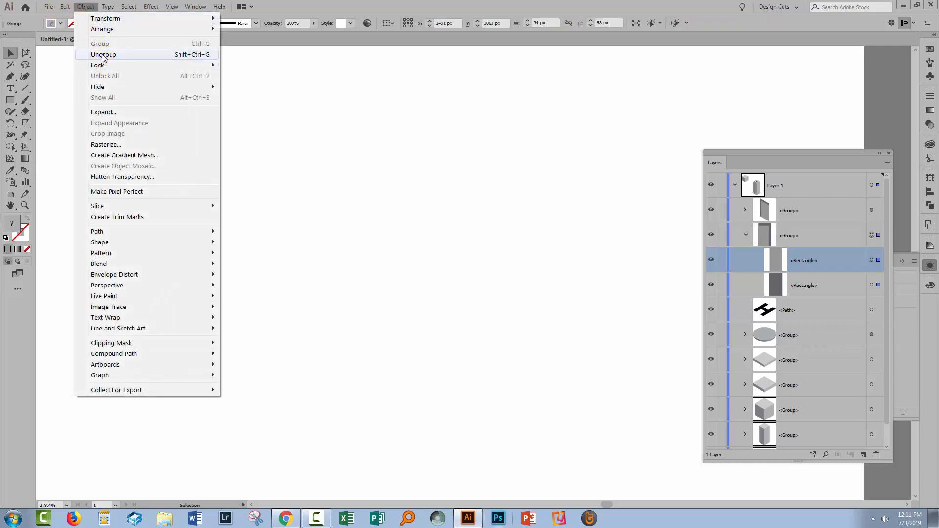
click(97, 55)
click(926, 194)
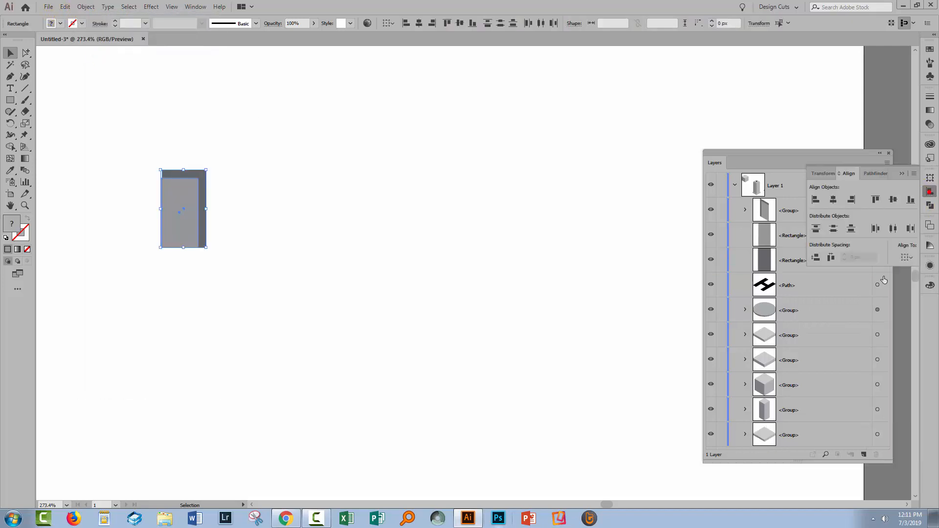
click(907, 257)
click(875, 272)
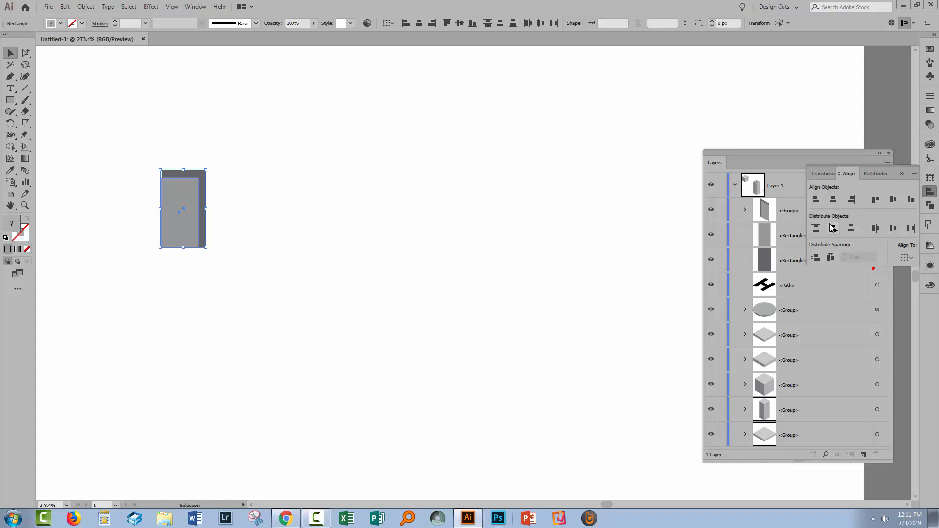
click(815, 200)
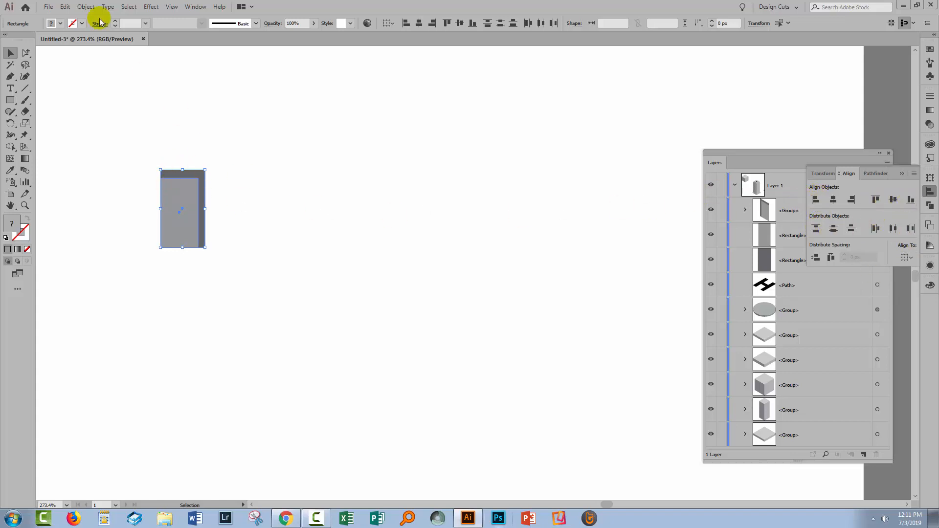
- Regroup the two window rectangles and apply a 3D Rotate effect to the group with the Isometric Right position
click(83, 8)
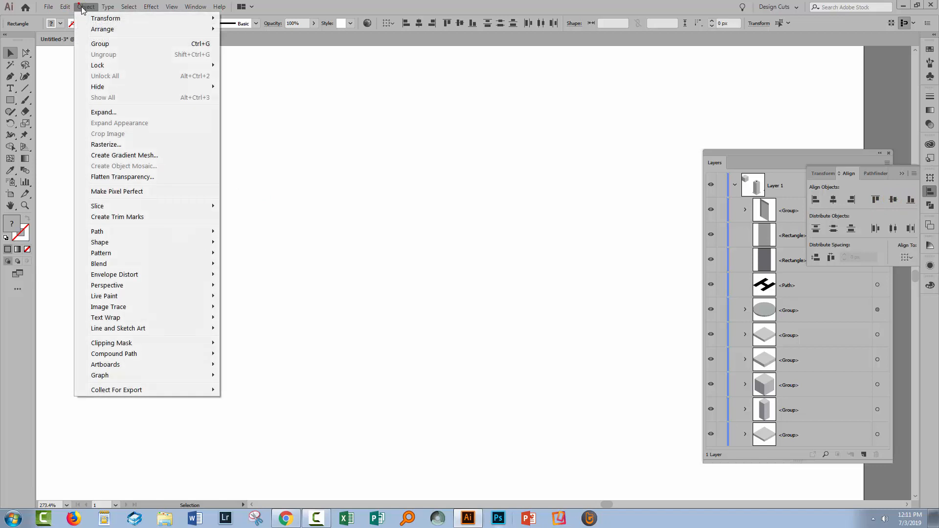
click(100, 44)
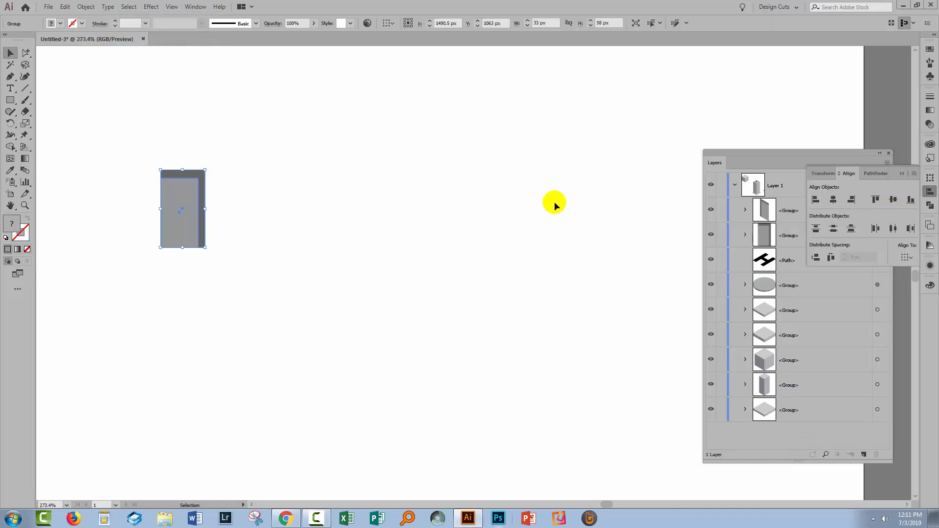
click(152, 8)
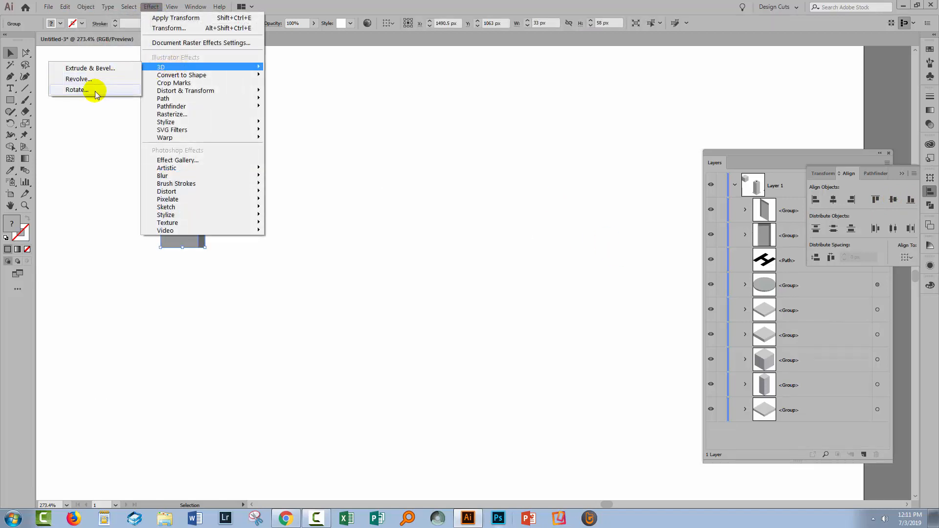
click(77, 89)
click(695, 165)
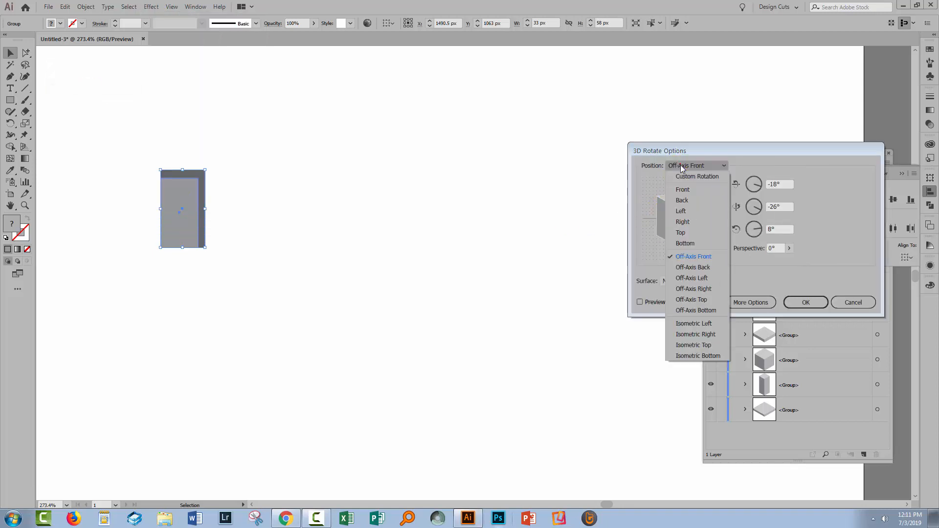
click(690, 335)
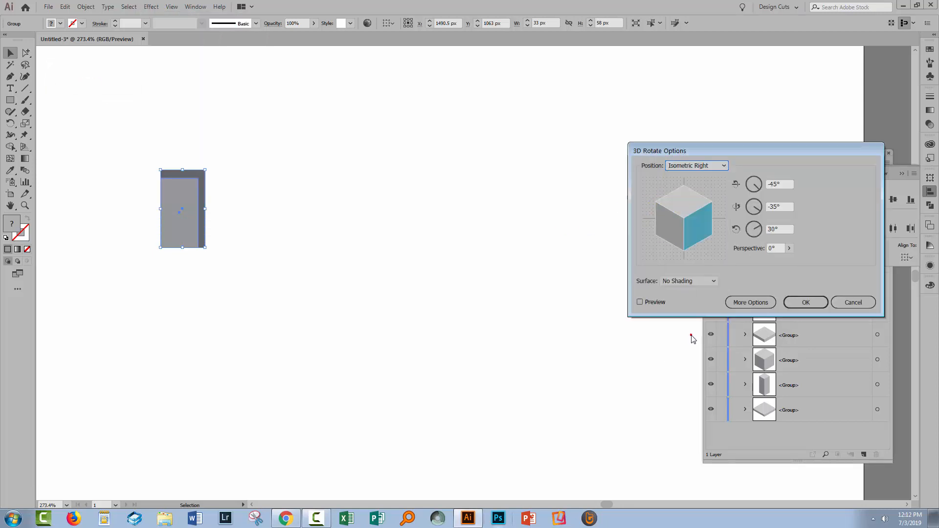
click(639, 302)
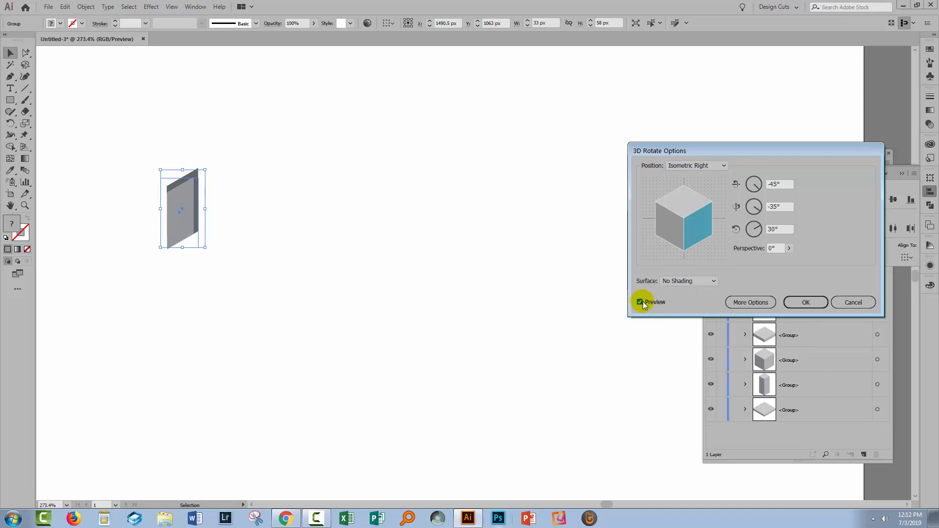
click(804, 302)
click(238, 274)
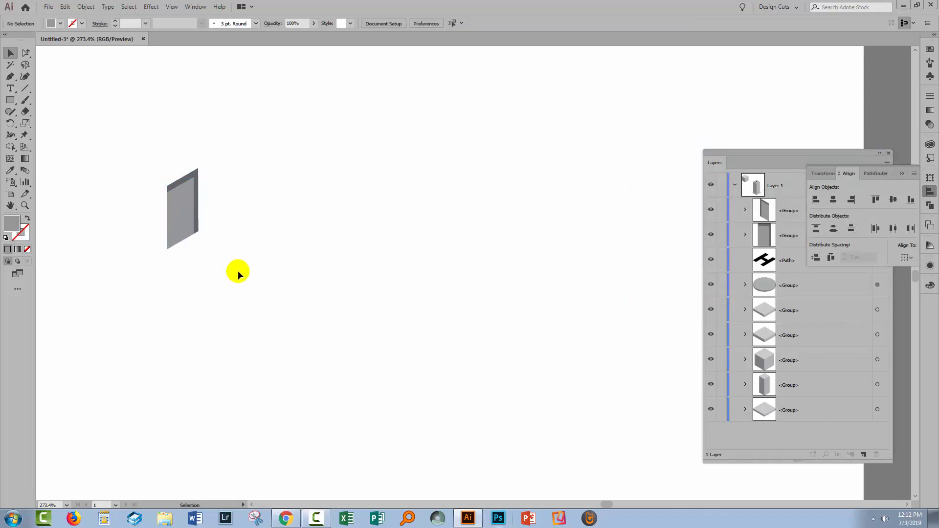
- Place the rotated window at the bottom of the tower's right face, close to the front corner edge
key(ctrl+0)
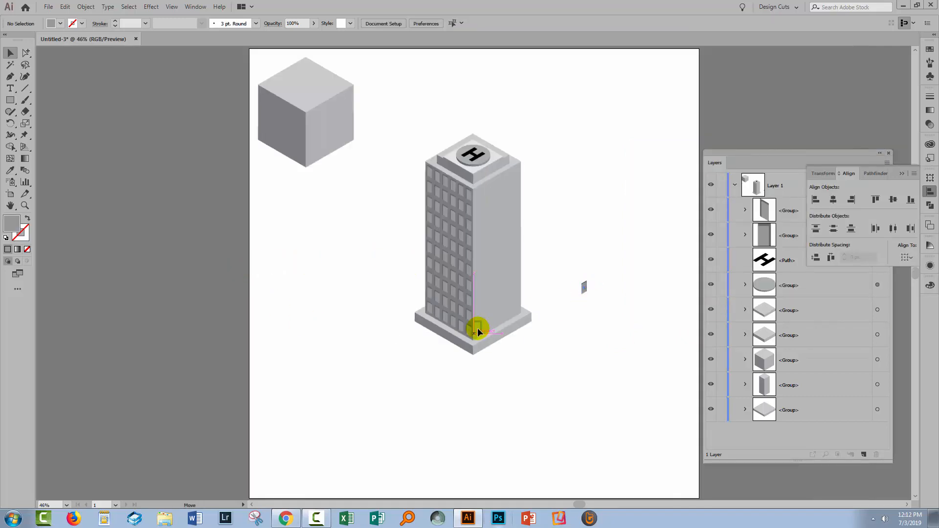
key(z)
drag(479, 328, 557, 361)
click(10, 52)
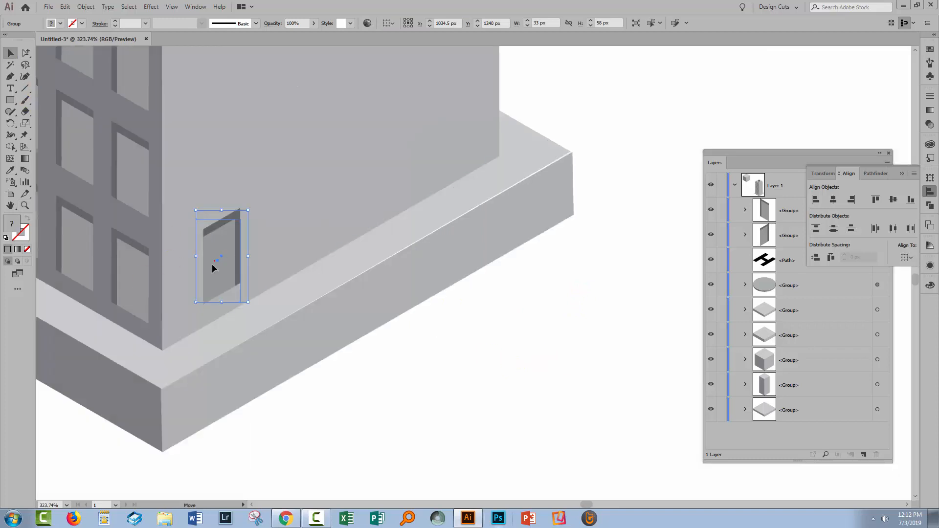
drag(215, 260, 186, 289)
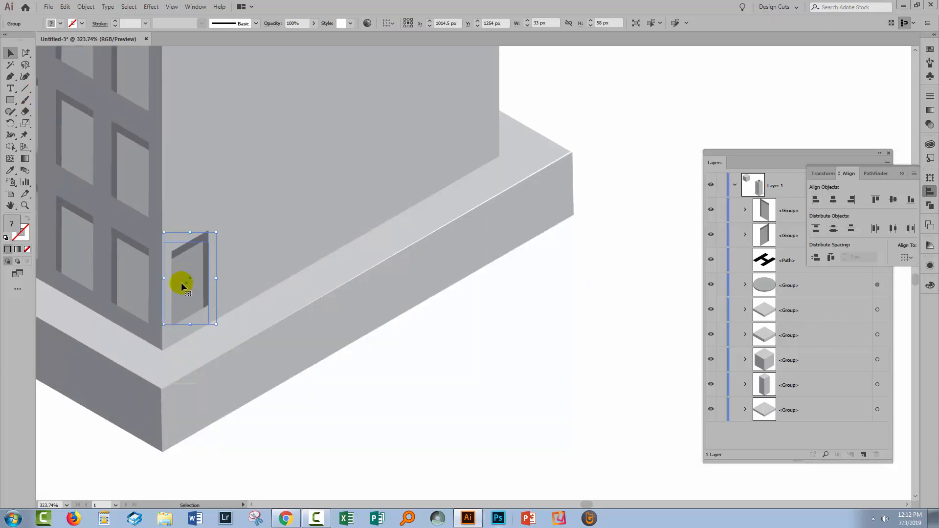
- Add a Transform effect to the right-face window with a horizontal move of 35 px, 5 copies and preview enabled
click(159, 10)
mouse_move(196, 90)
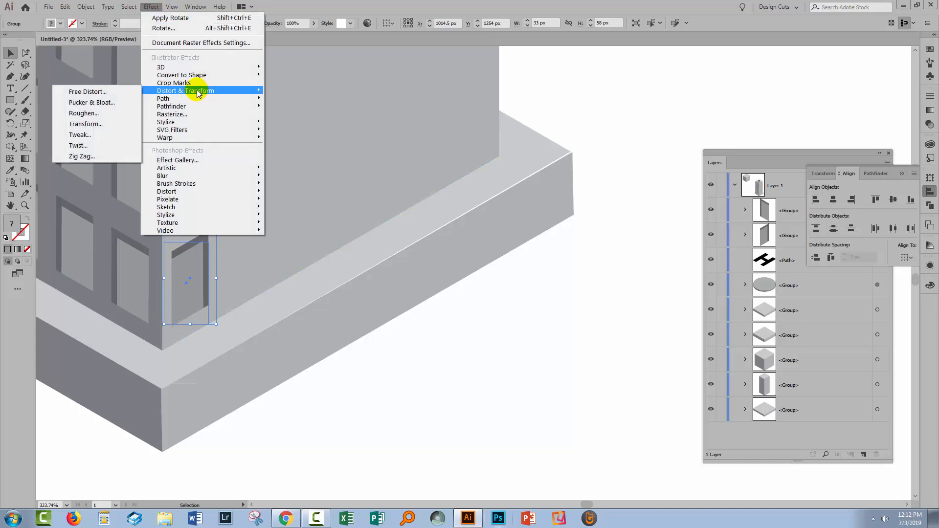
click(86, 123)
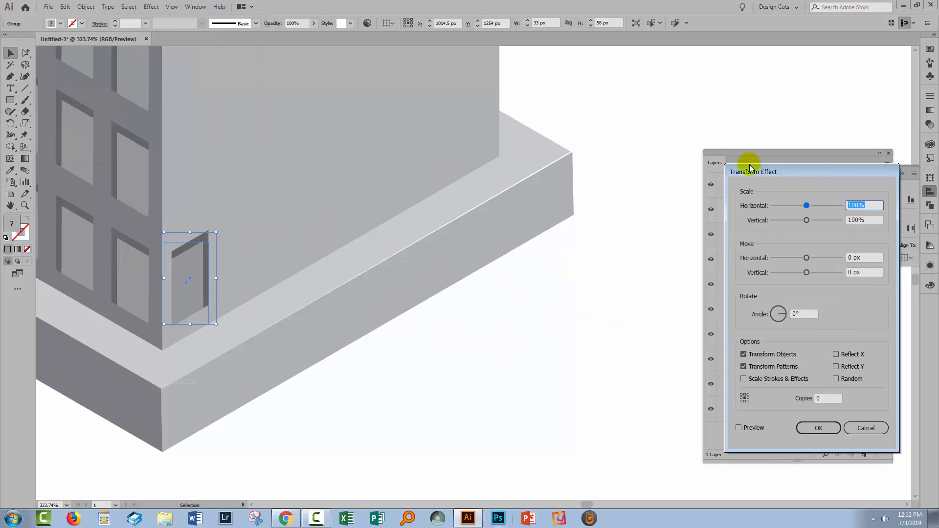
double_click(857, 254)
text(35)
key(Tab)
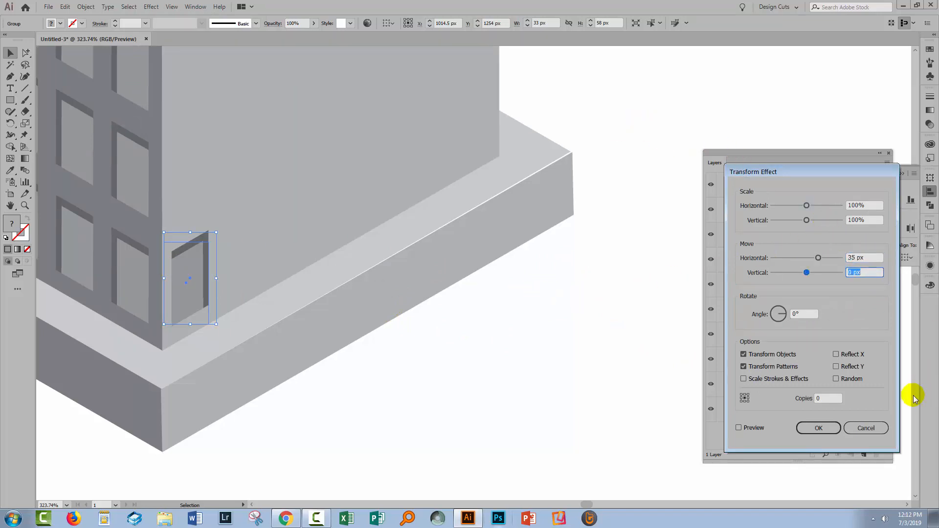
click(738, 428)
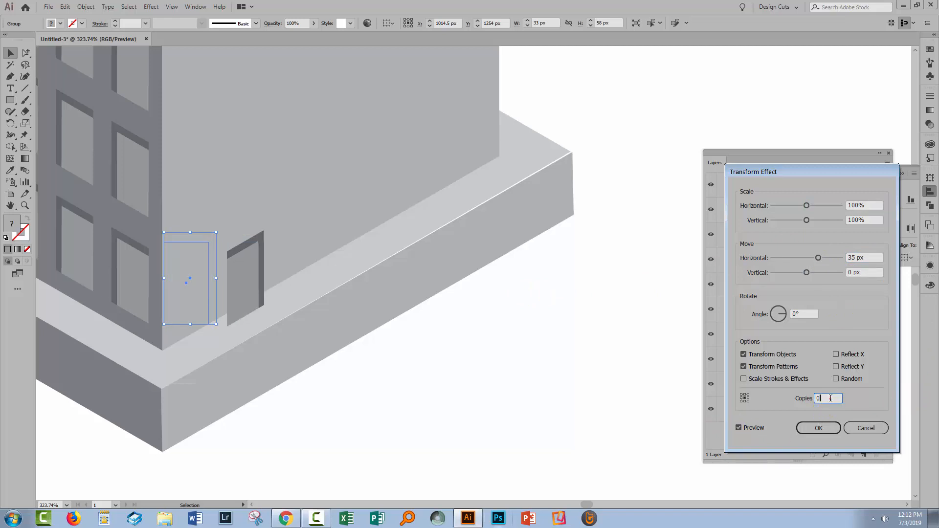
key(Up)
key(Up)
key(Up)
key(Up)
key(Up)
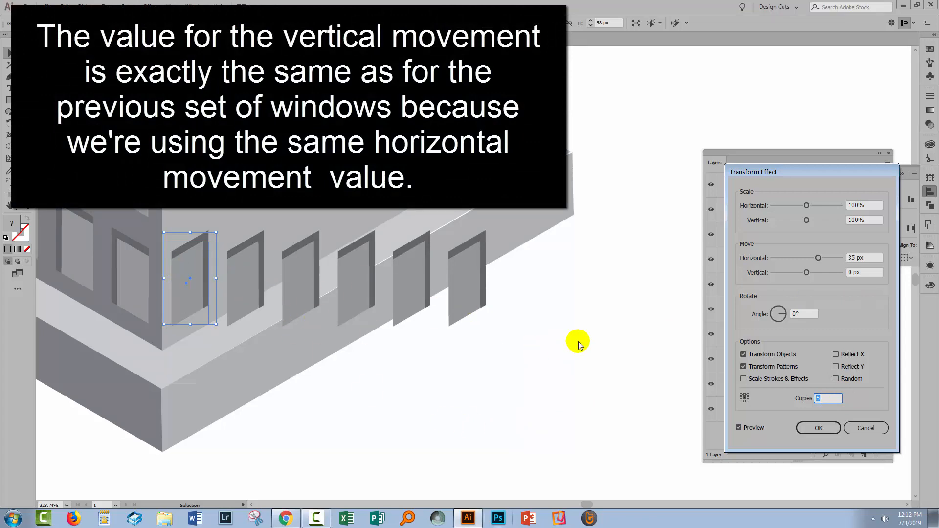
- Set the vertical move between the right-face windows to -20.21 px and apply the Transform effect
double_click(868, 271)
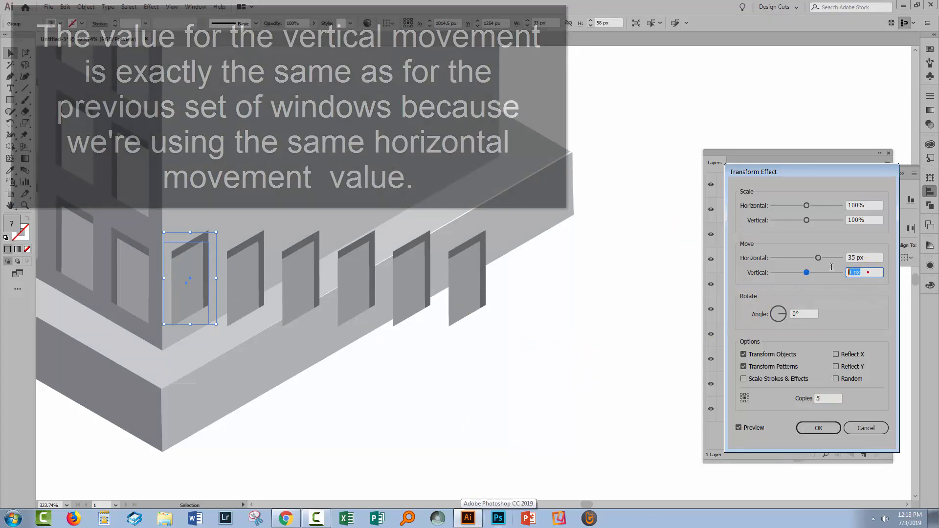
text(20.2)
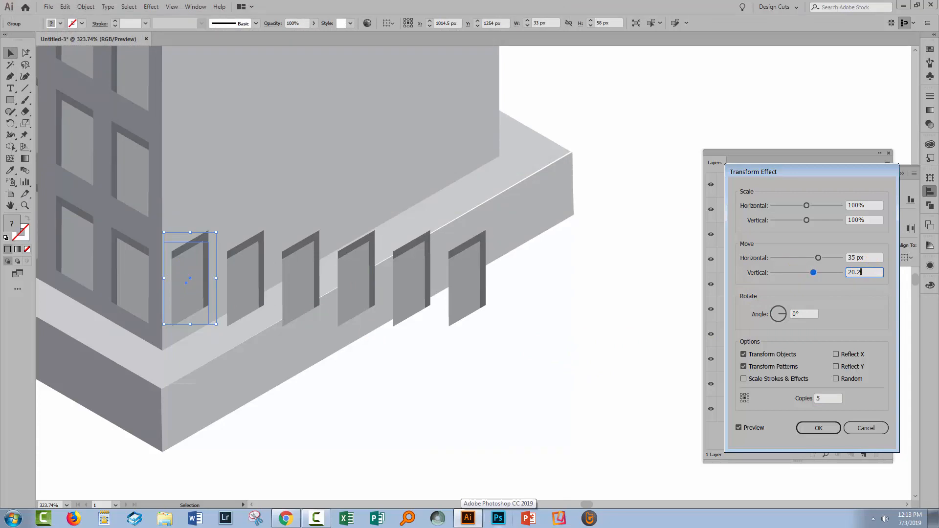
text(1)
key(Tab)
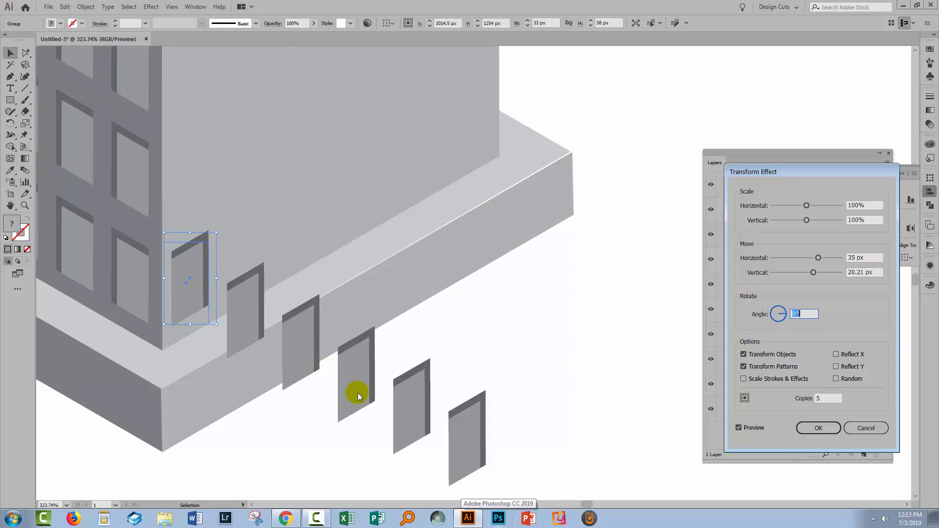
click(850, 273)
text(-)
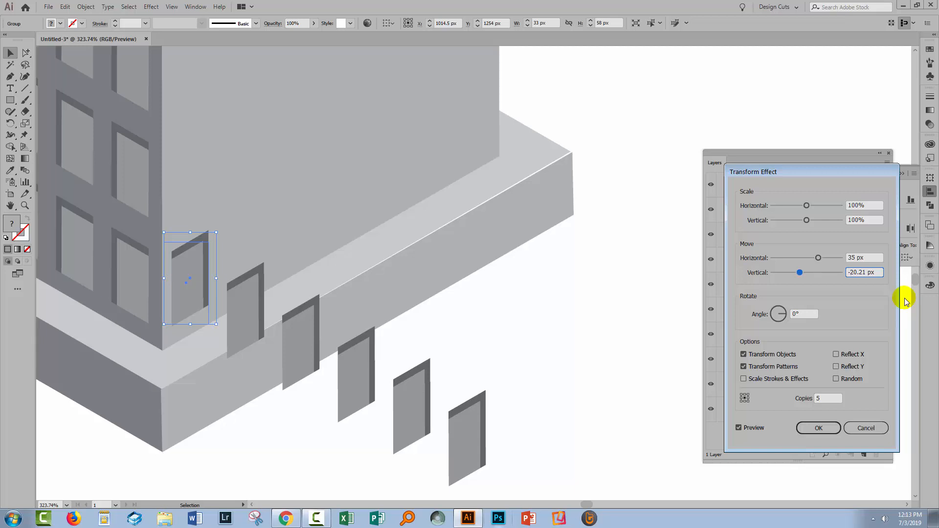
key(Tab)
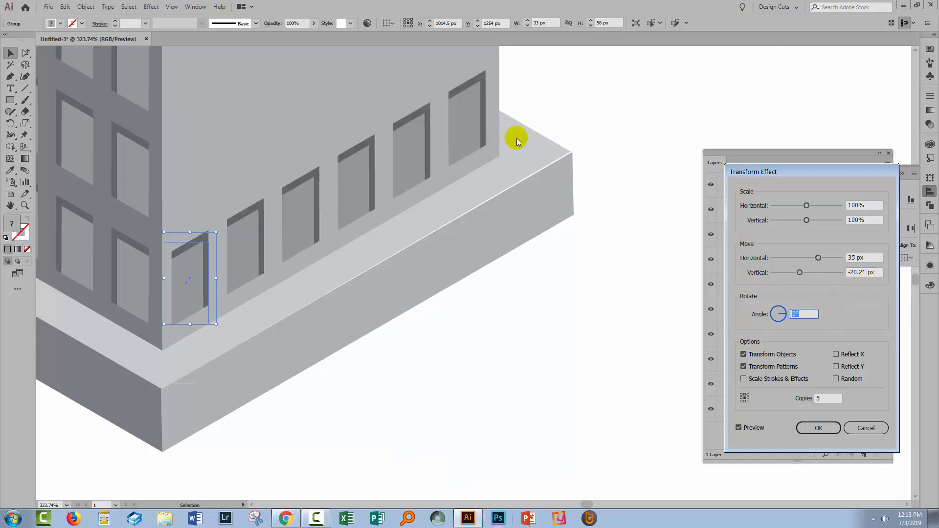
click(829, 428)
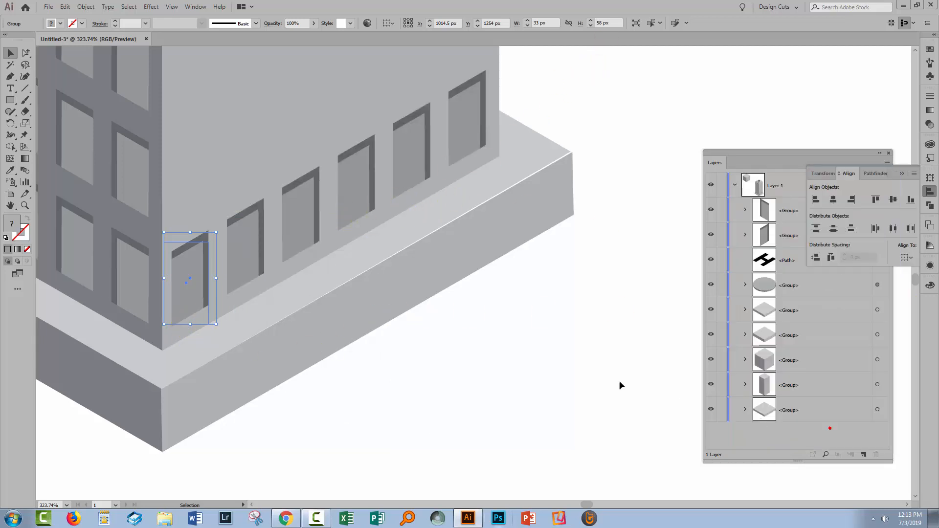
- Open the second Transform effect of the left-face window group to check its vertical move and number of copies
key(ctrl+0)
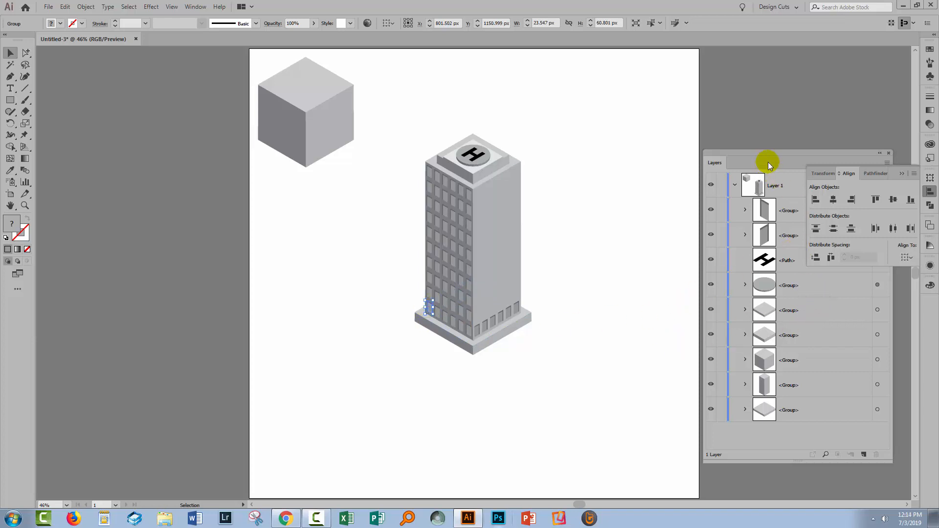
drag(767, 160, 718, 169)
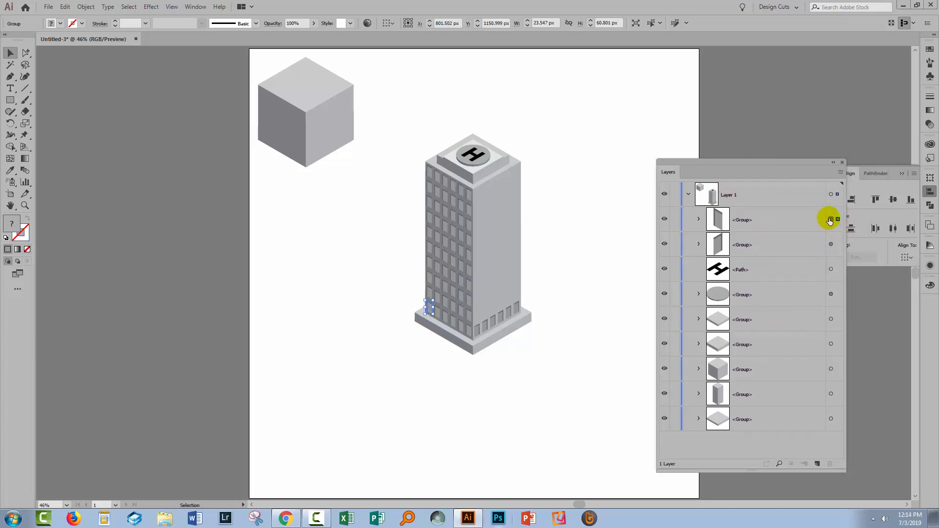
click(930, 268)
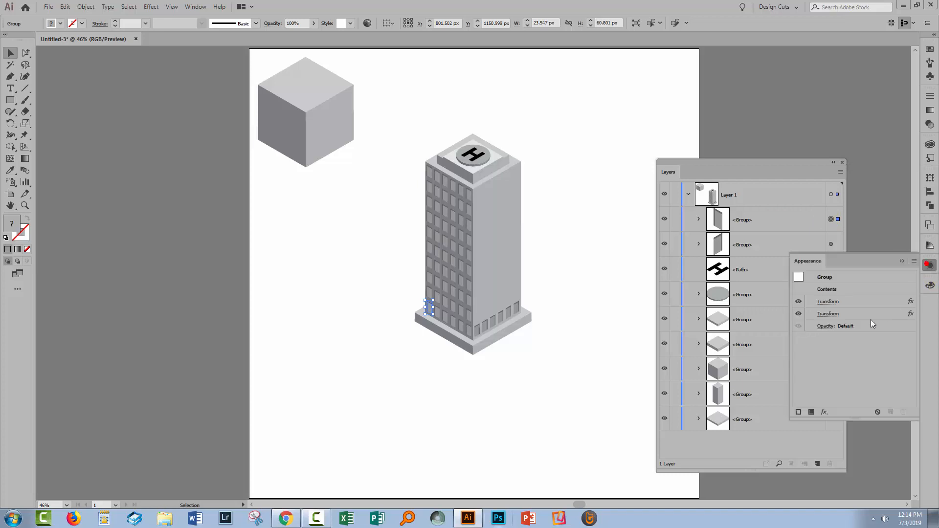
click(833, 313)
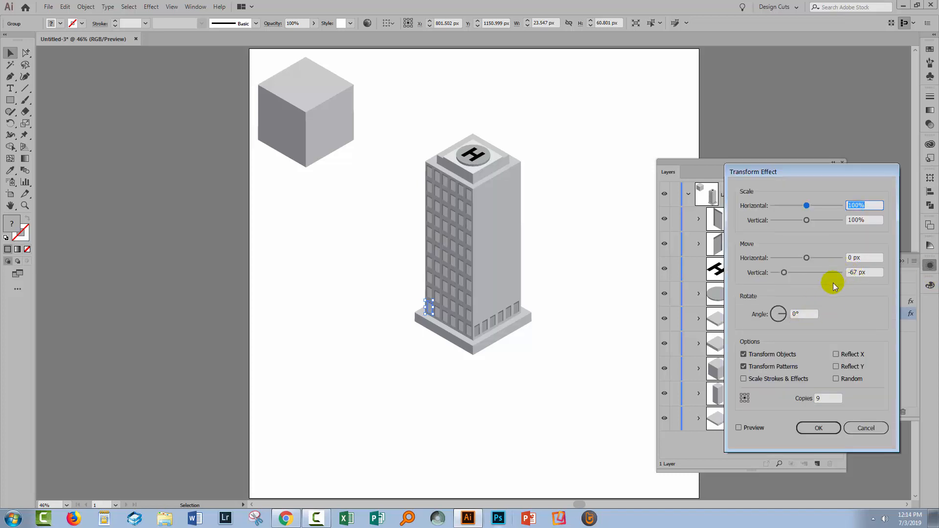
- Add a second Transform effect to the right-face window group with a vertical move of -67 px and 9 copies, with preview enabled
click(860, 429)
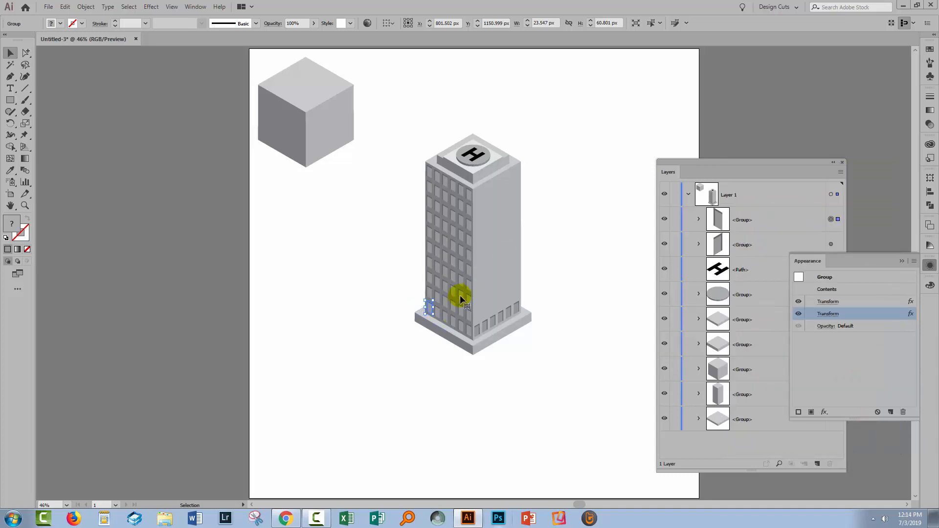
click(832, 244)
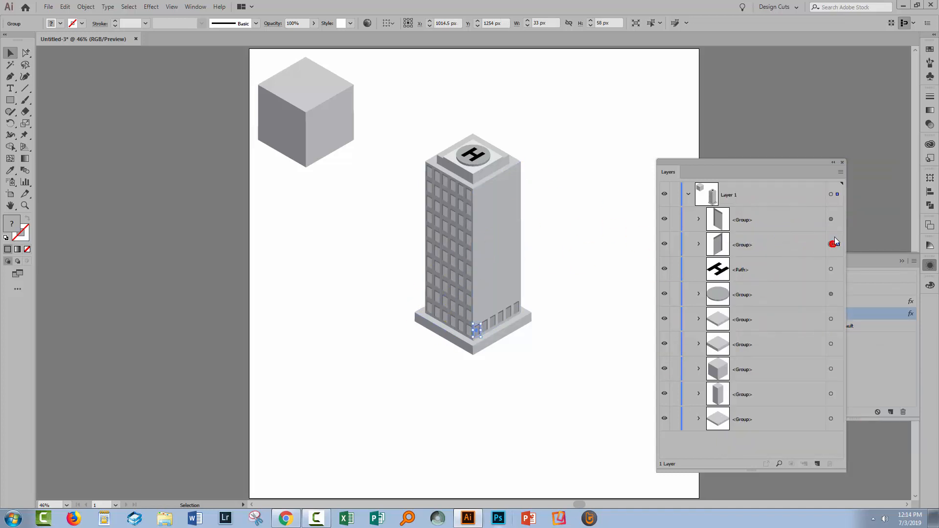
click(151, 8)
mouse_move(178, 90)
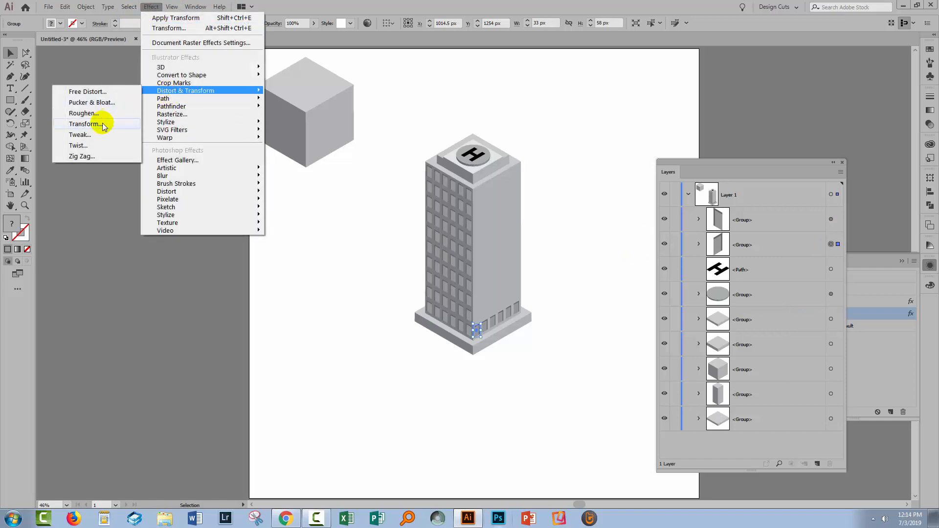
click(104, 125)
click(512, 275)
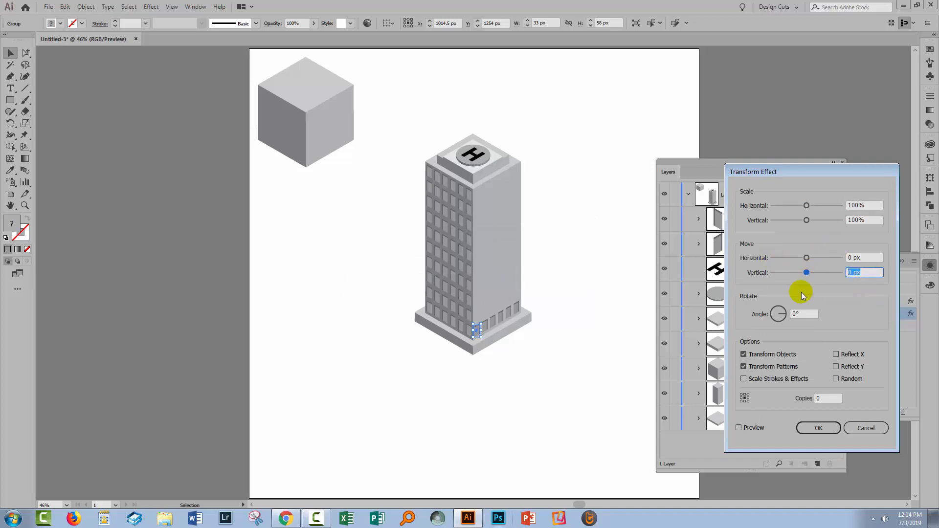
text(-67)
key(Tab)
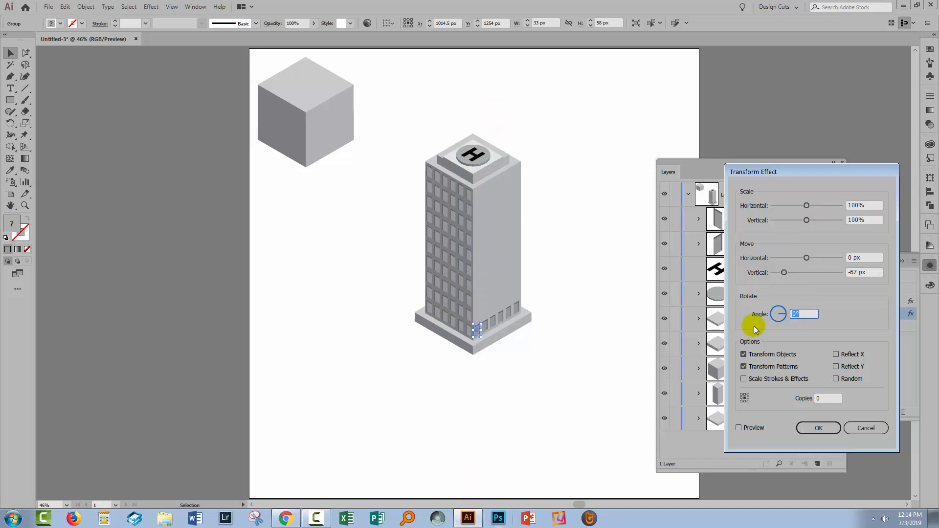
click(740, 427)
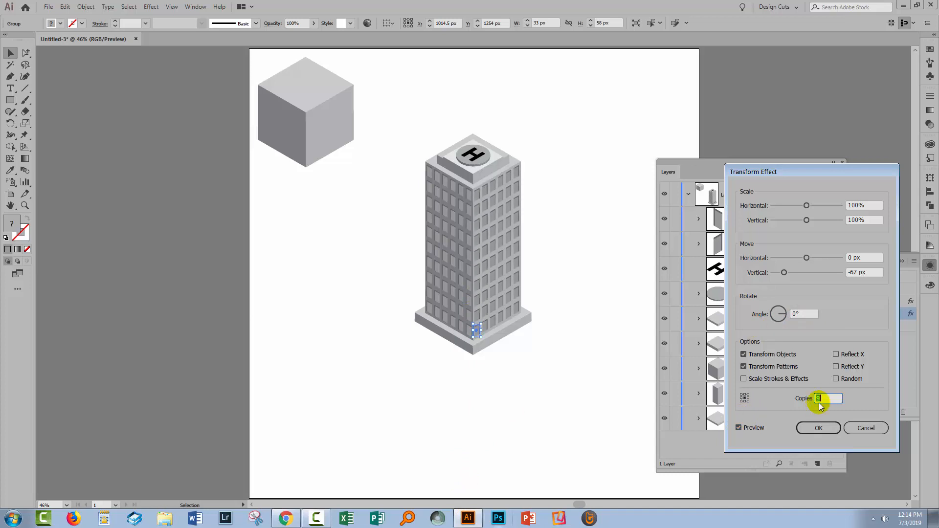
click(818, 428)
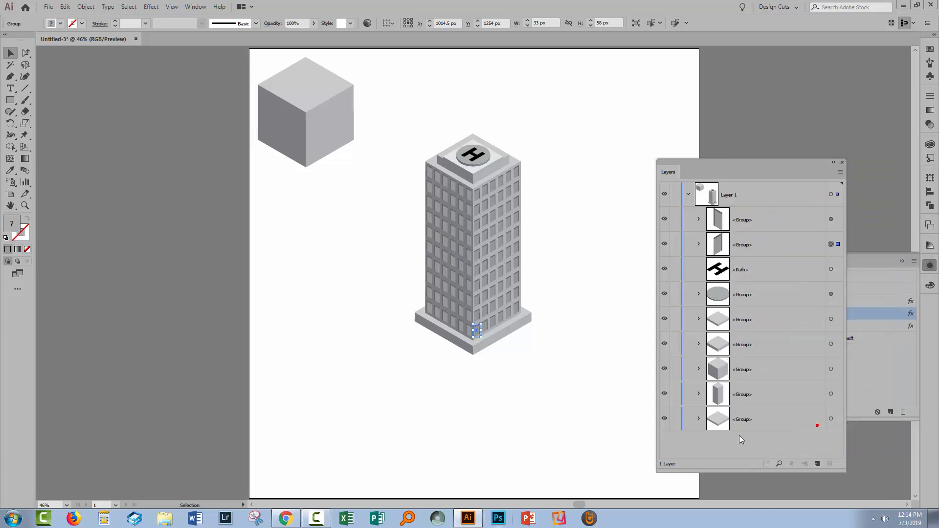
click(617, 443)
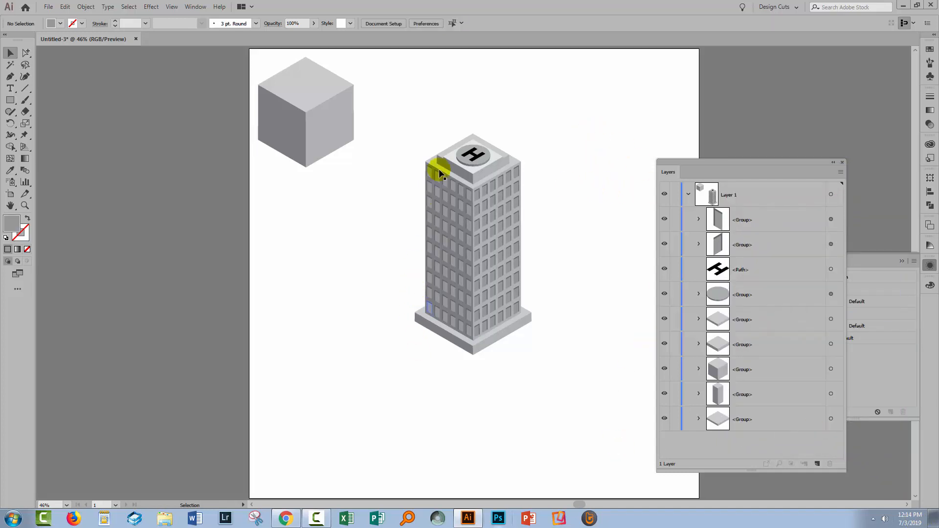
- Expand the appearance of both the left-face and right-face window groups into real shapes
click(733, 218)
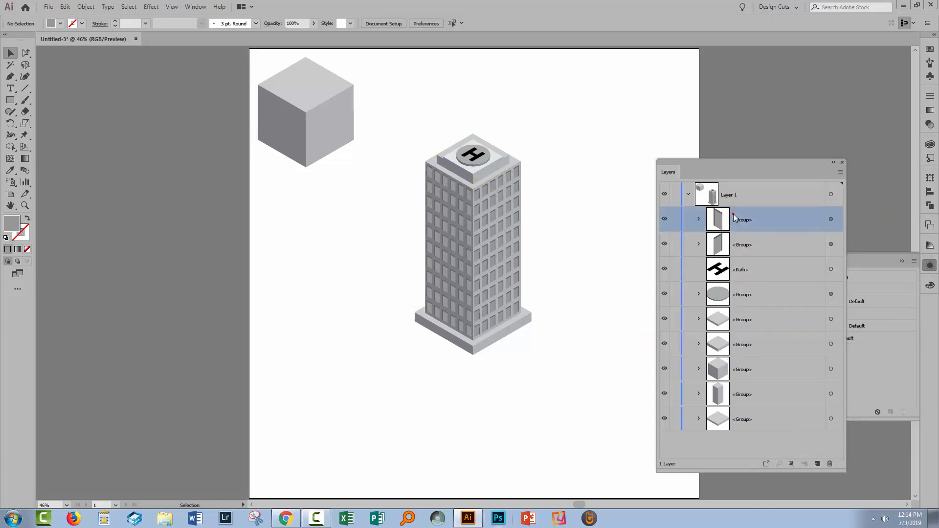
click(830, 243)
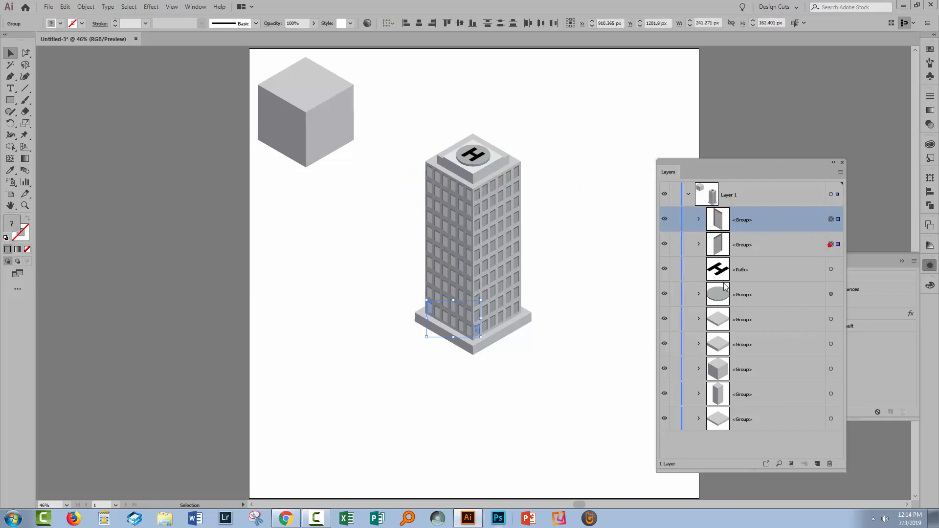
click(85, 7)
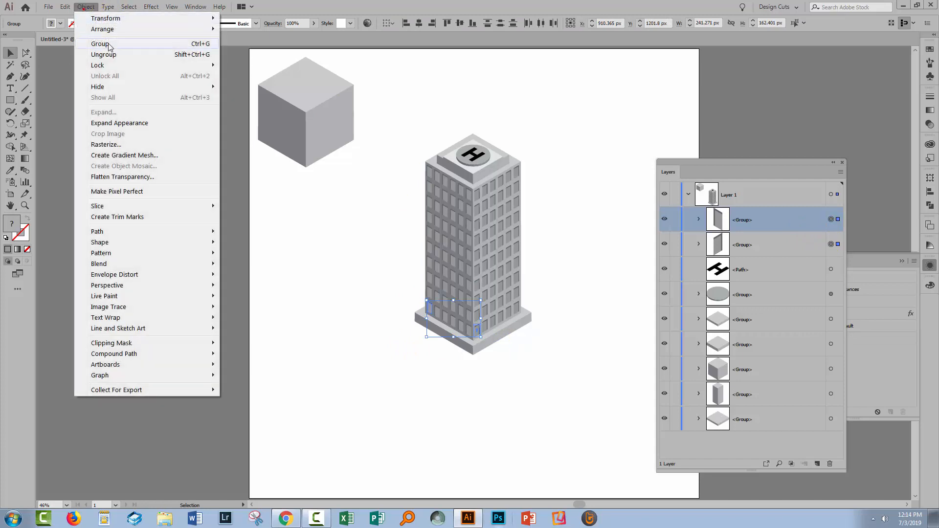
click(125, 123)
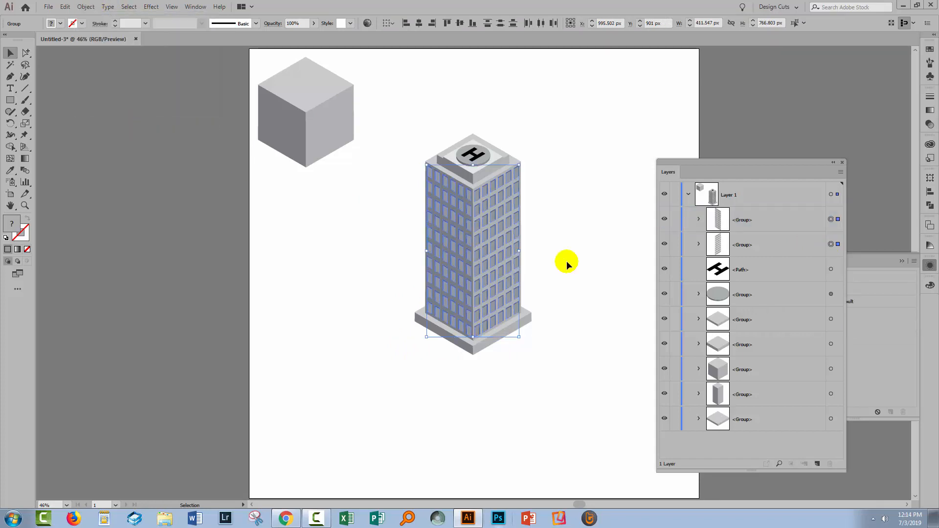
- Ungroup the expanded windows twice so each window is its own group, and check the paths inside one window
click(699, 220)
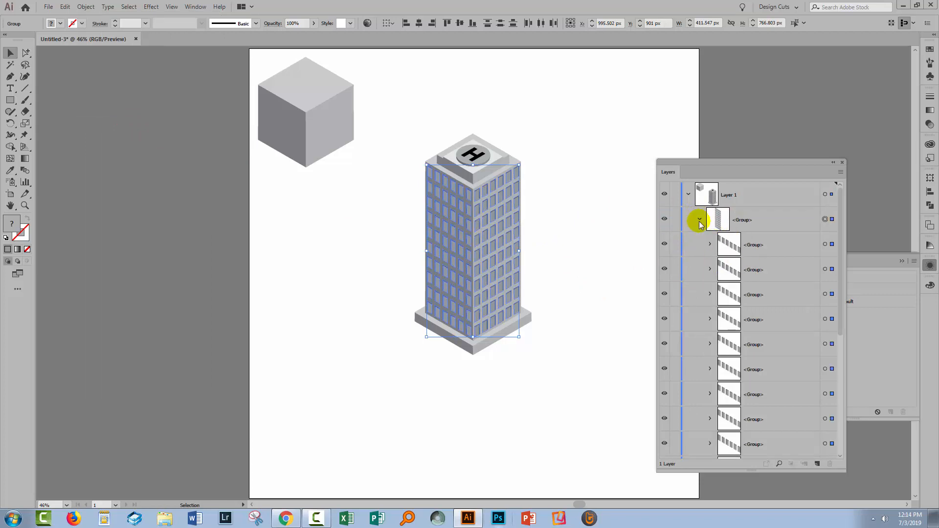
click(85, 7)
click(99, 54)
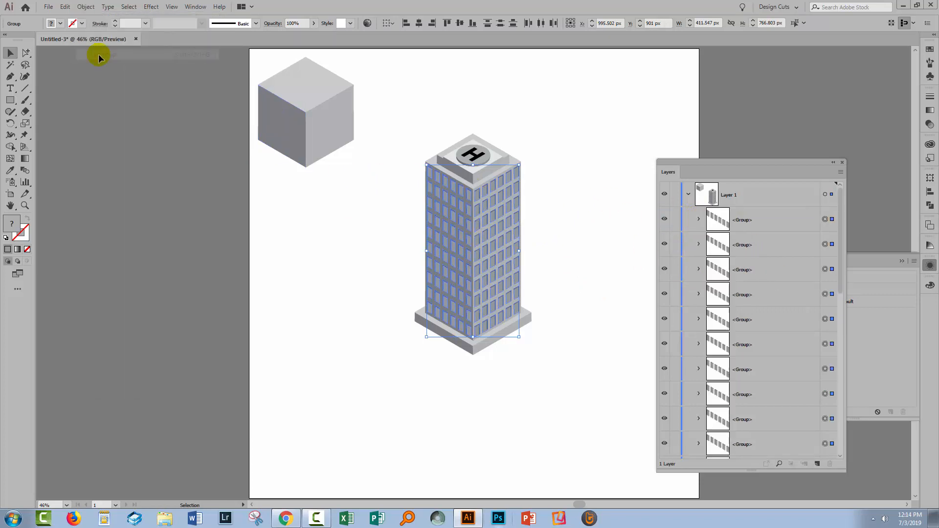
click(85, 7)
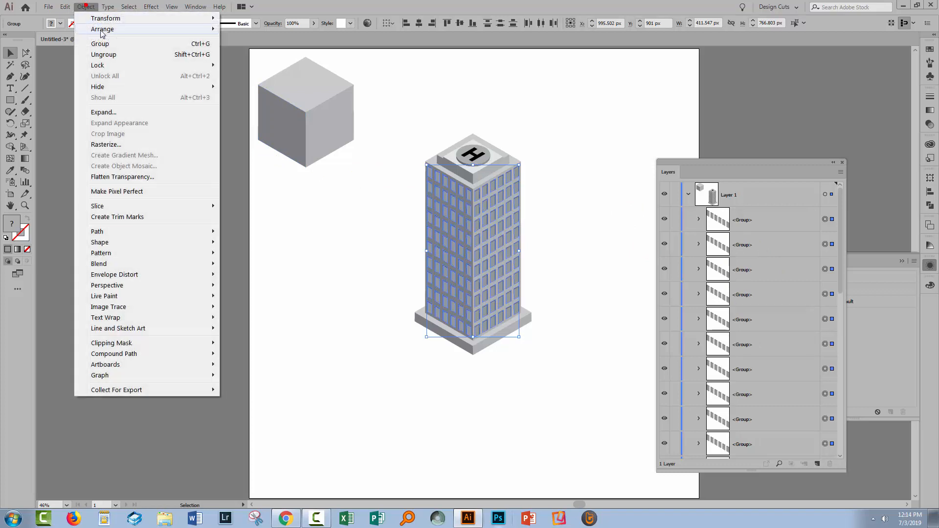
click(100, 56)
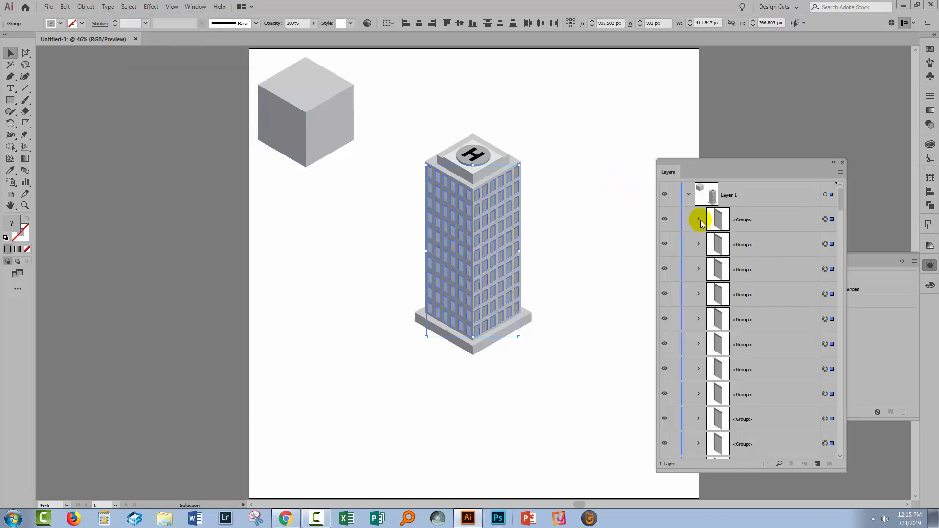
click(699, 219)
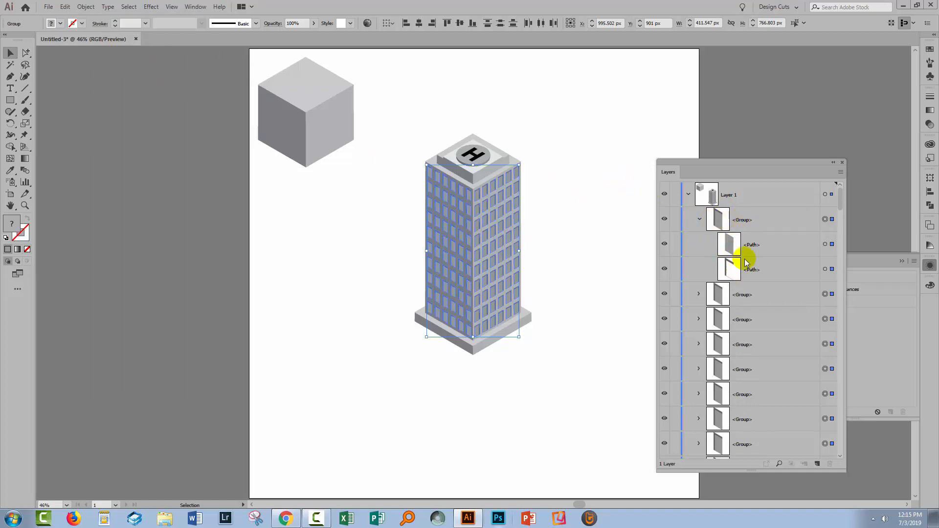
click(700, 219)
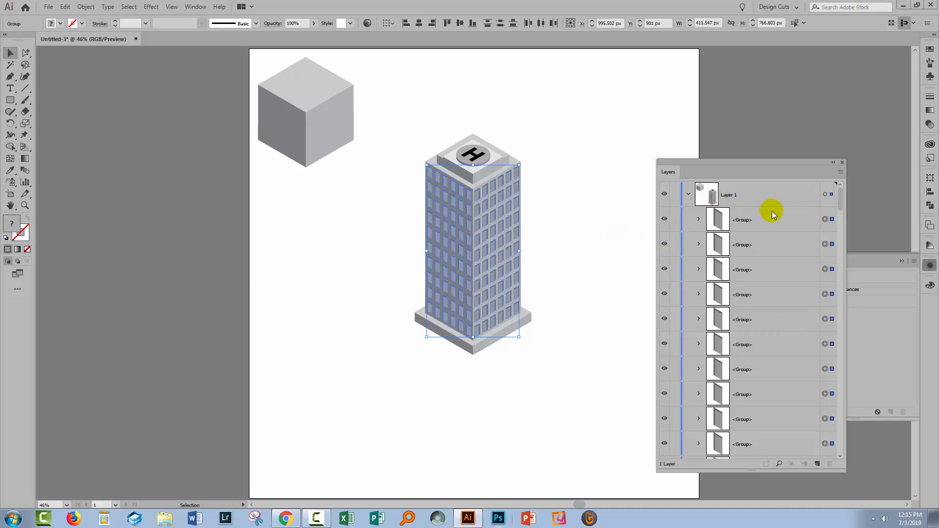
click(620, 226)
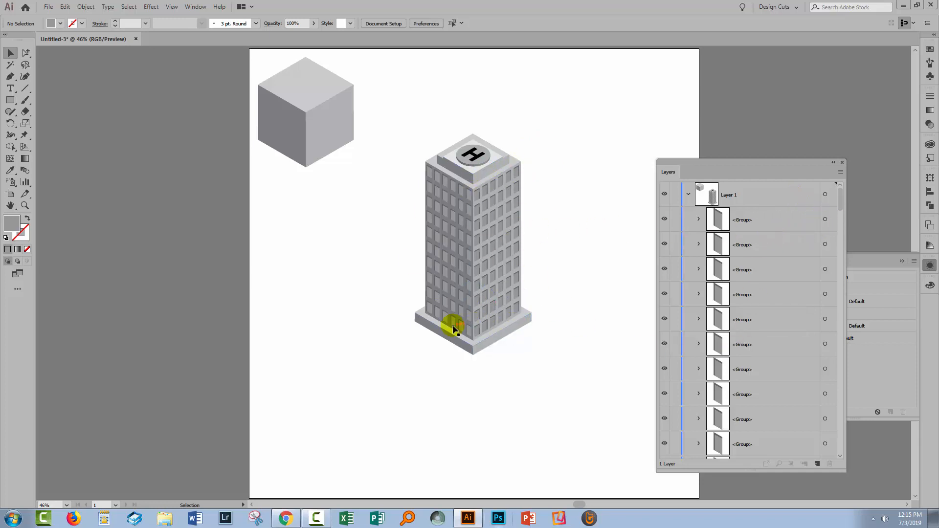
- Lock the H path, the helipad and all the solid building parts, leaving only the windows selectable
drag(839, 204, 836, 453)
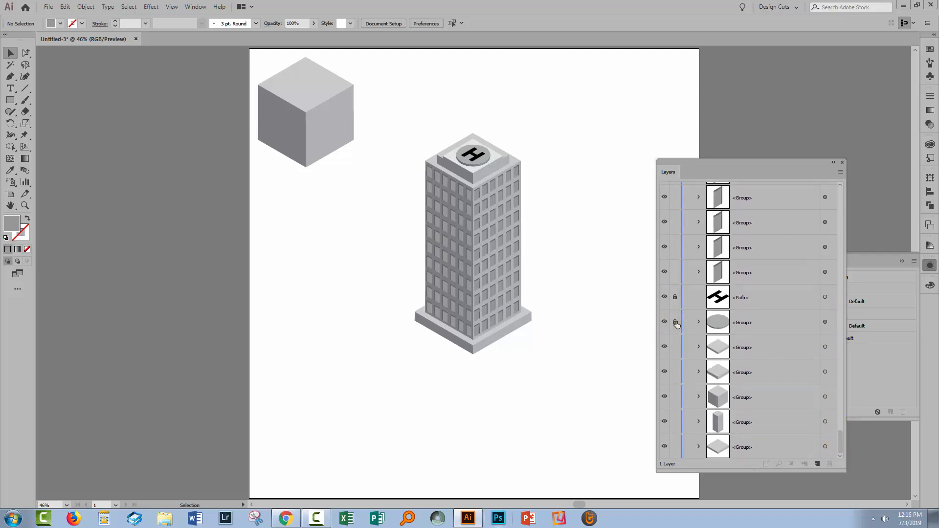
click(675, 346)
drag(839, 456, 738, 157)
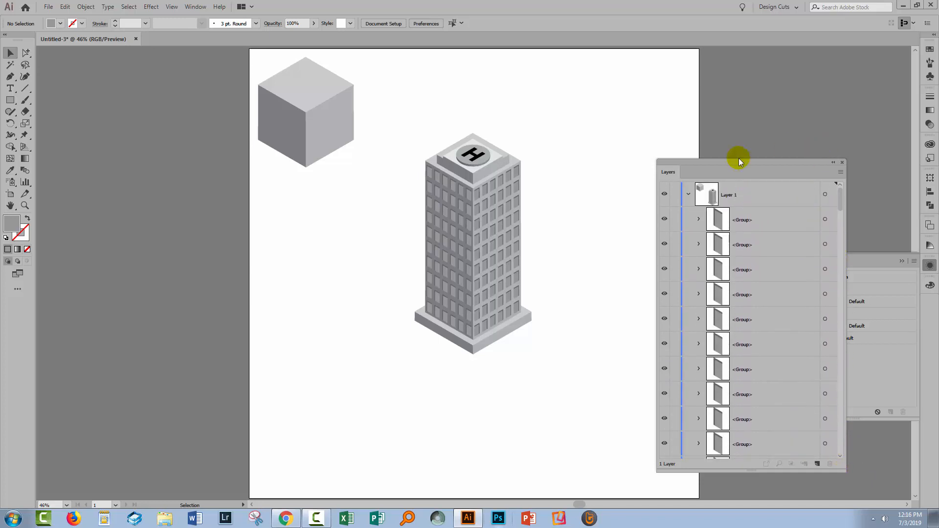
- Select all the windows on the tower's right face and group them
click(10, 53)
click(553, 350)
drag(556, 355, 475, 171)
click(80, 7)
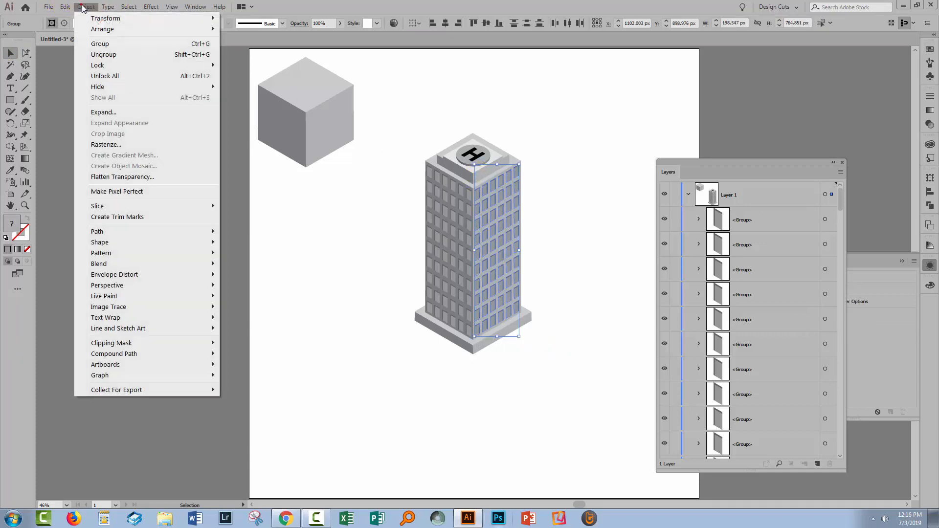
click(90, 38)
- Select all the windows on the tower's left face and group them
click(325, 238)
drag(393, 122, 468, 365)
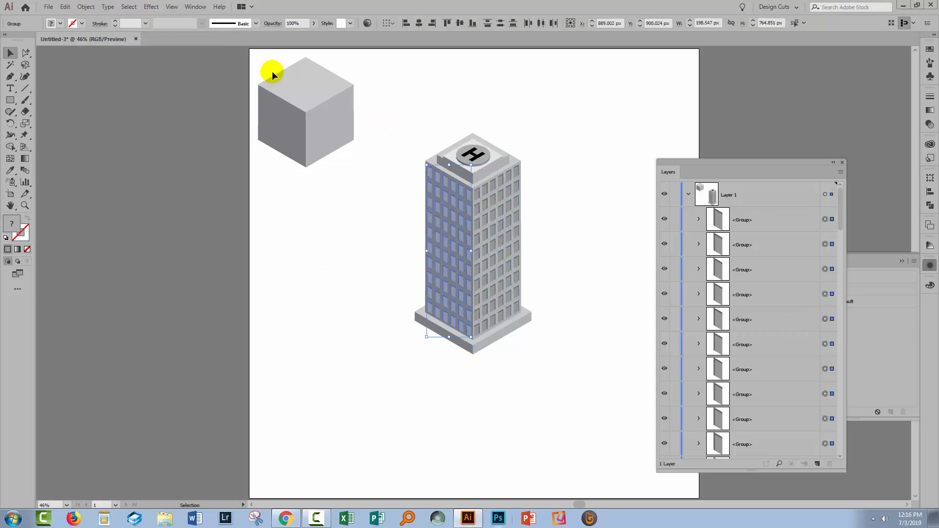
click(85, 7)
click(97, 40)
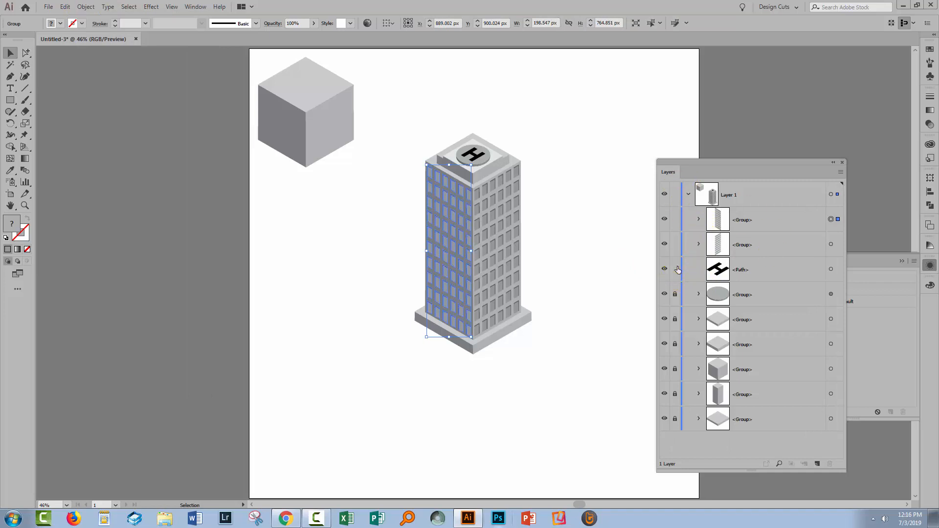
- Unlock the H, the helipad and the building parts, and delete the spare cube beside the tower
drag(676, 343, 676, 427)
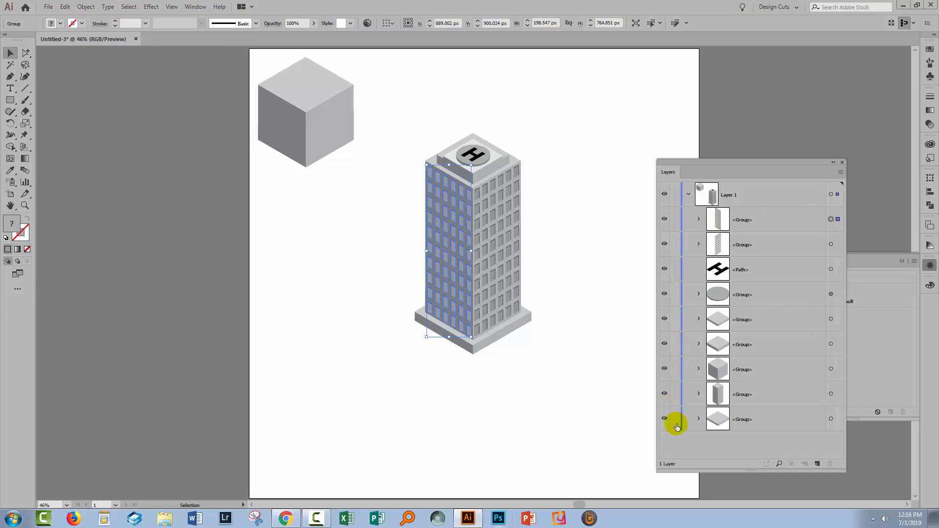
click(581, 379)
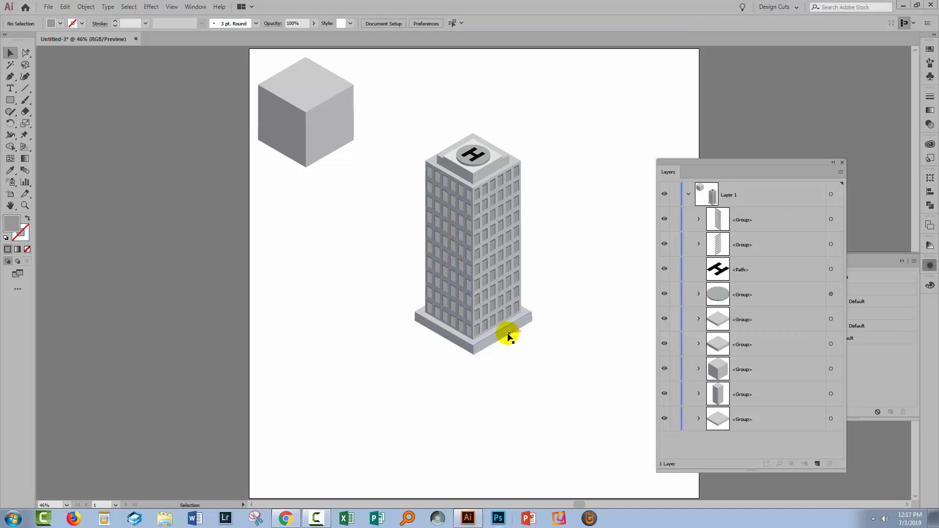
click(348, 170)
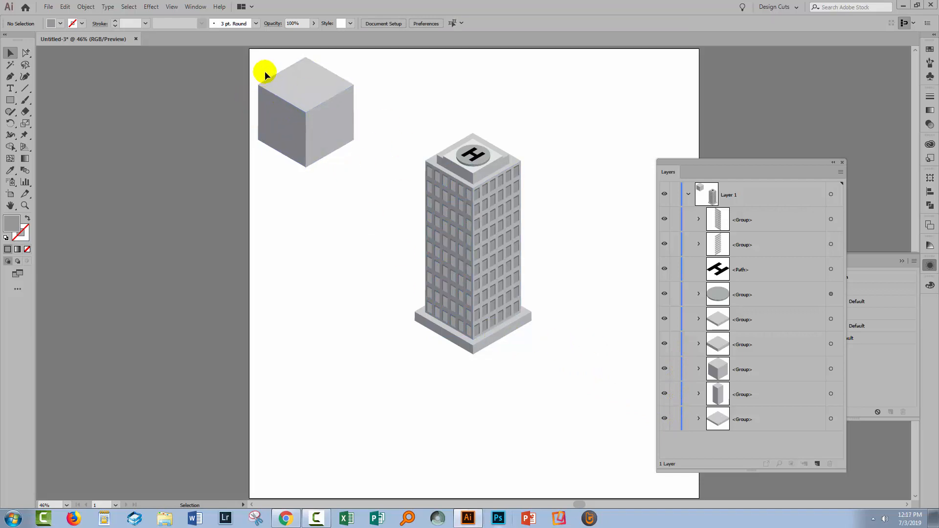
click(346, 156)
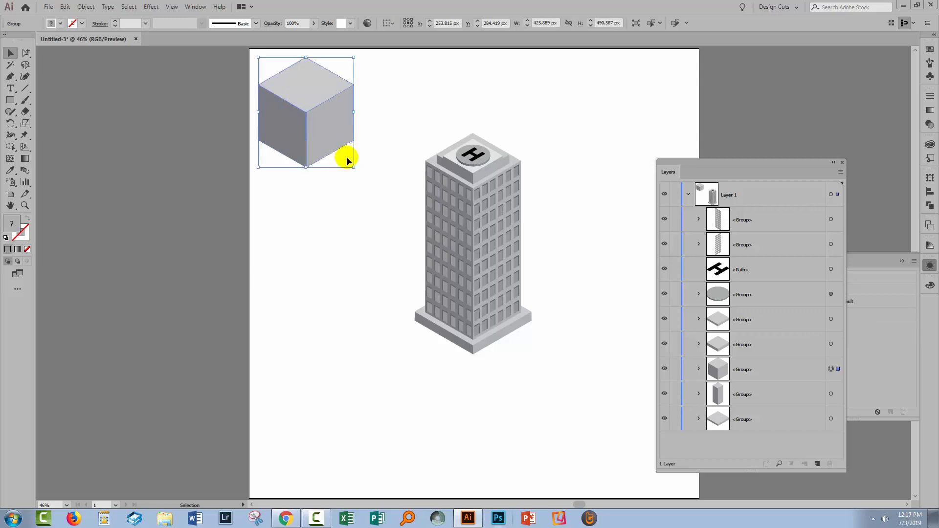
key(Delete)
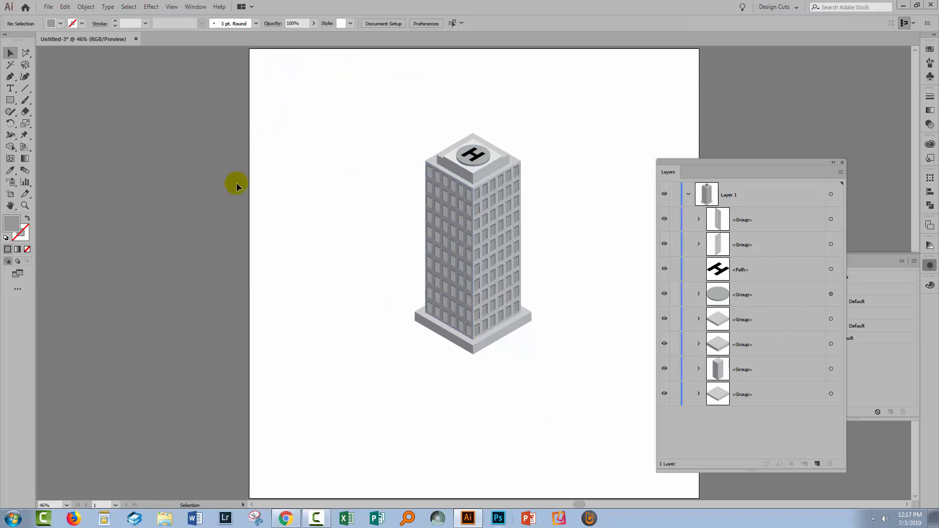
- Draw a rounded square about 563 px wide to the left of the tower, and round its corners to about 71.6 px
drag(10, 100, 46, 109)
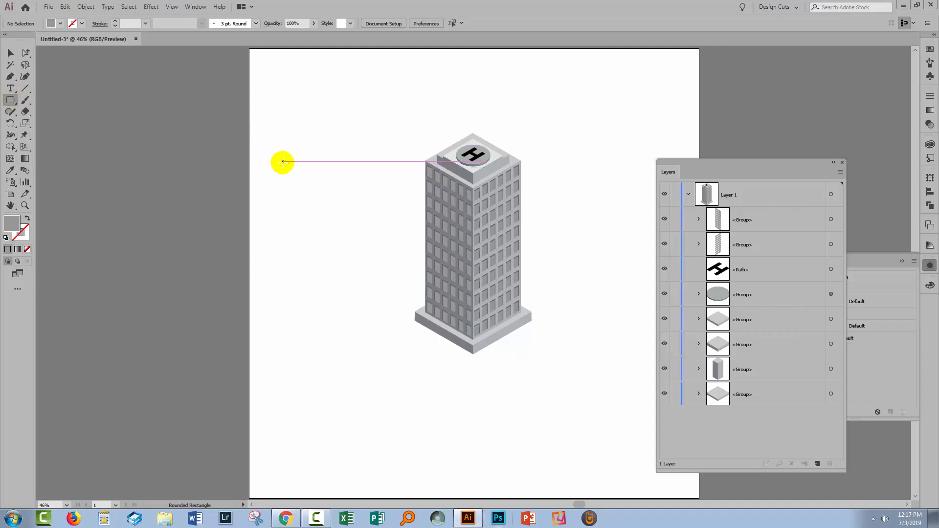
drag(274, 161, 388, 288)
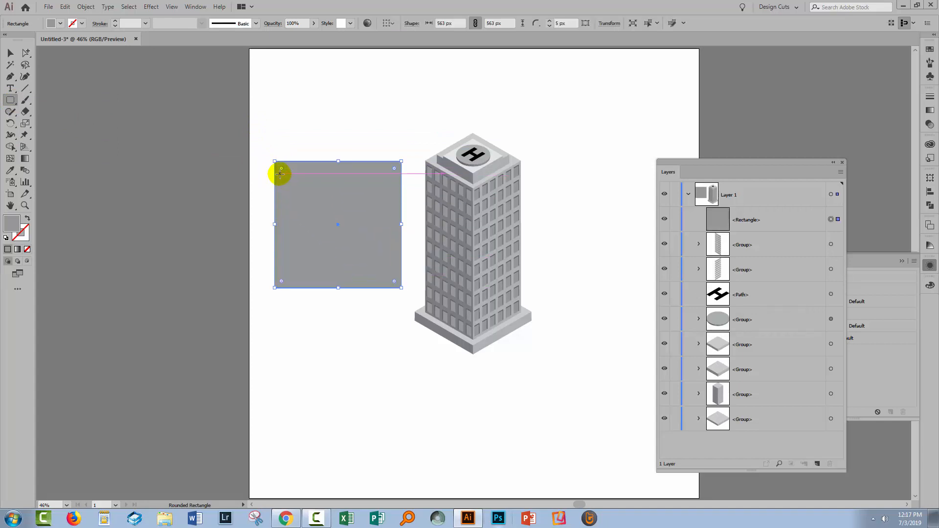
drag(282, 169, 286, 180)
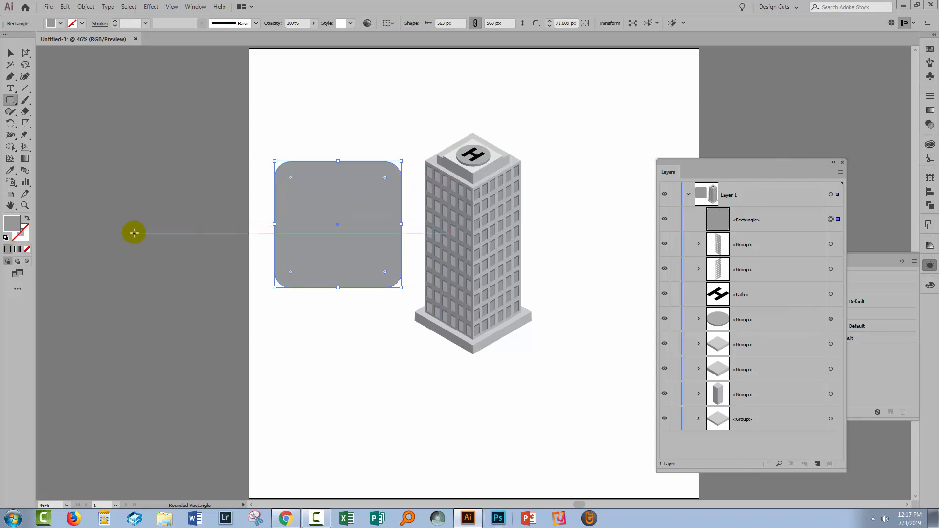
- Fill the rounded square with the light gray swatch from the gray color group
click(929, 49)
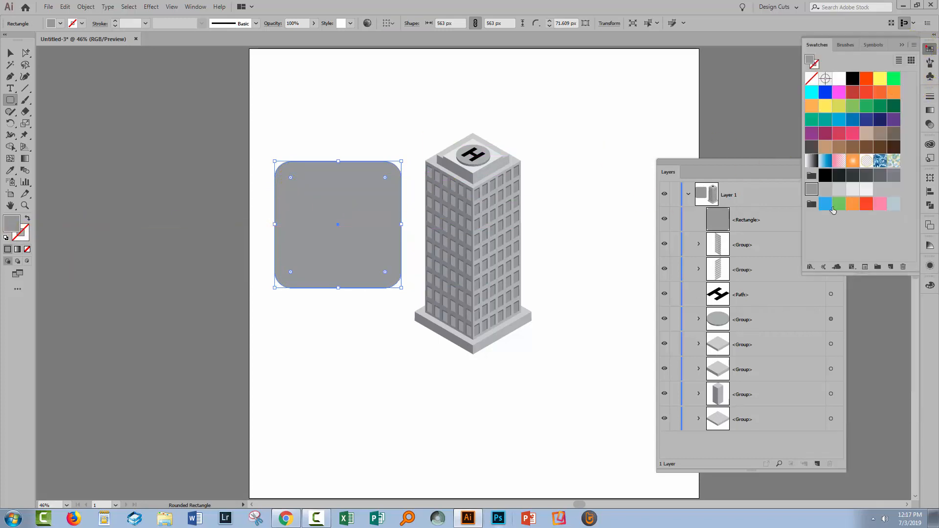
click(853, 190)
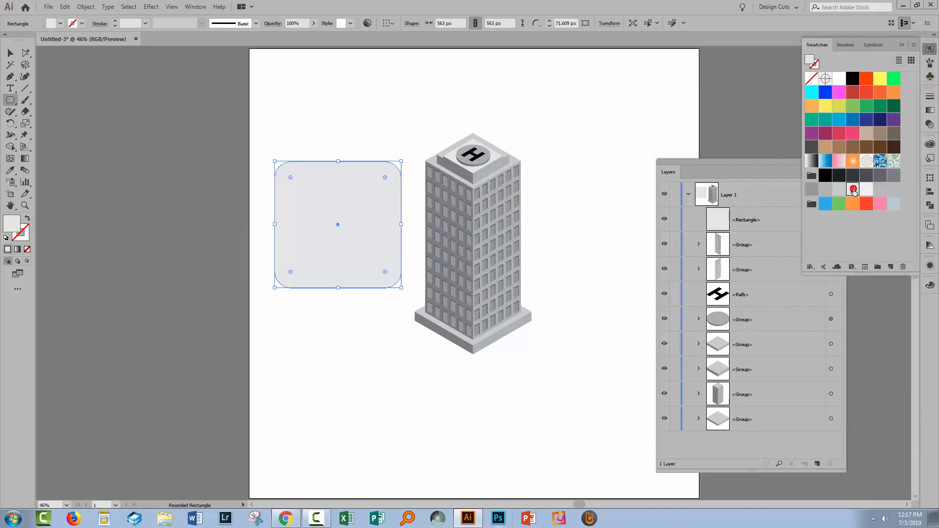
click(11, 53)
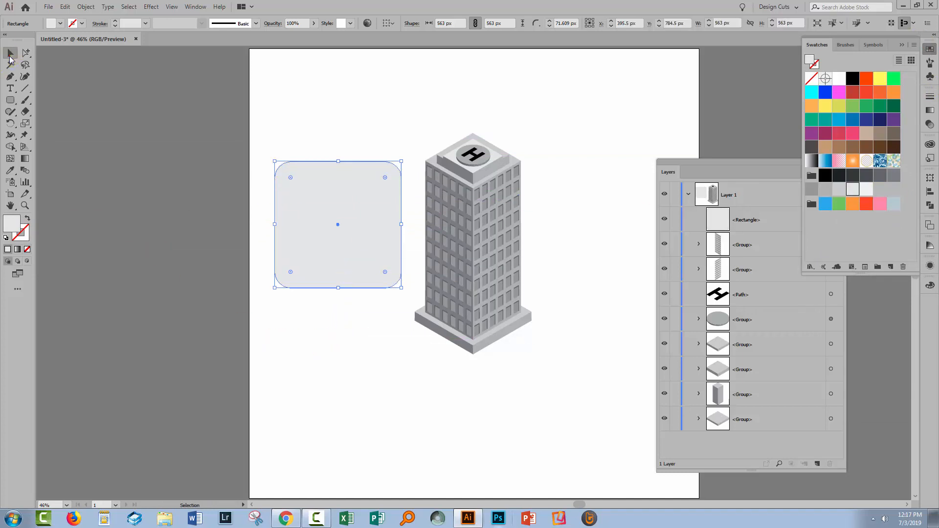
- Rotate the light gray rounded square in 3D to the Isometric Top position, with preview on
click(287, 325)
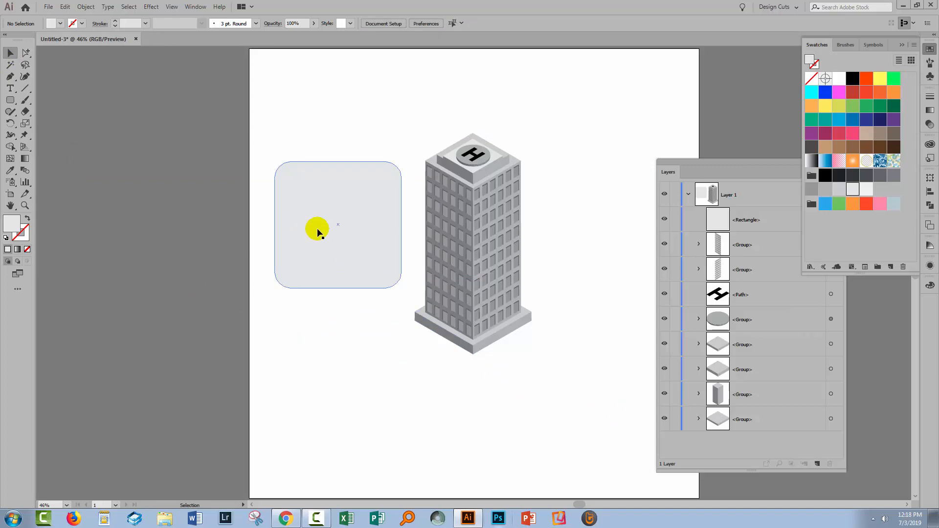
click(302, 238)
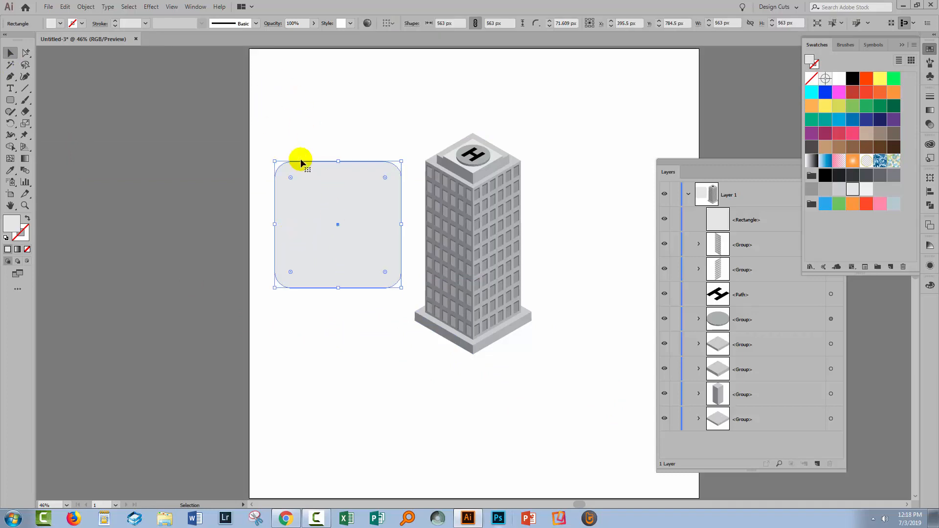
click(151, 6)
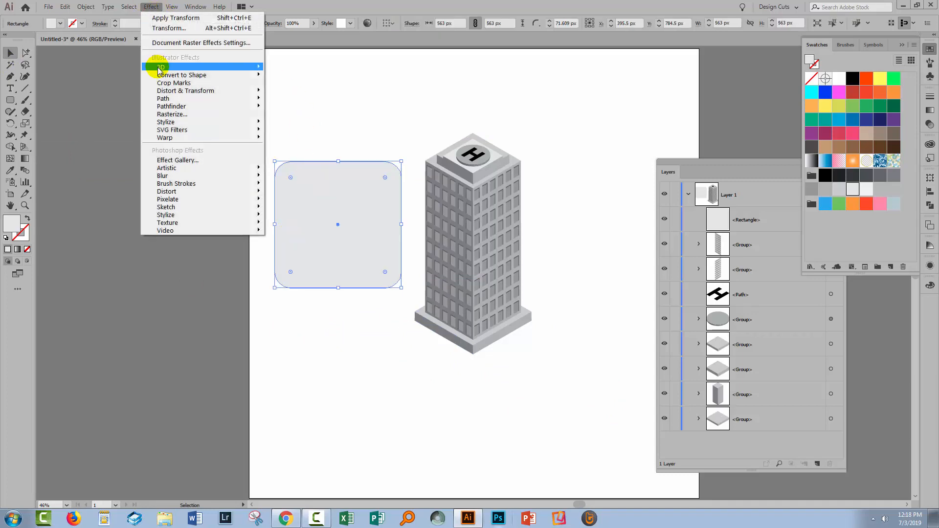
mouse_move(143, 71)
click(85, 90)
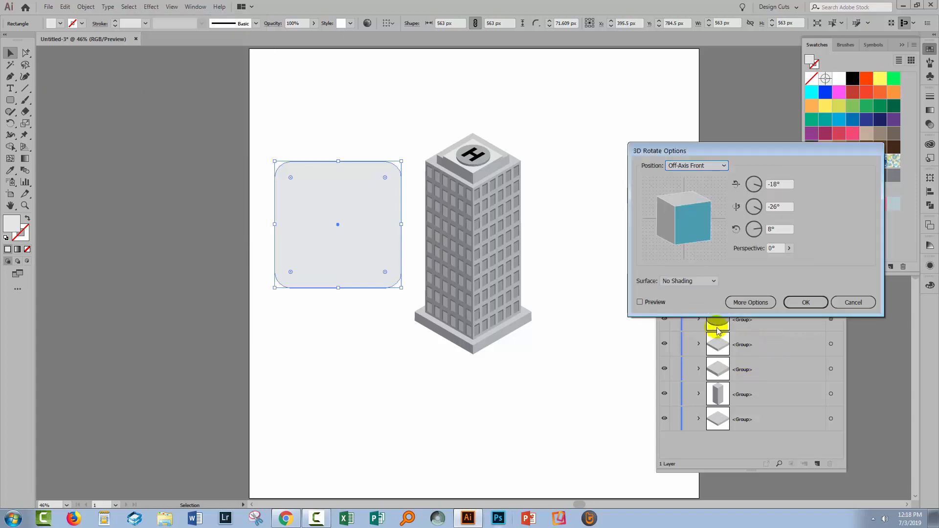
click(689, 166)
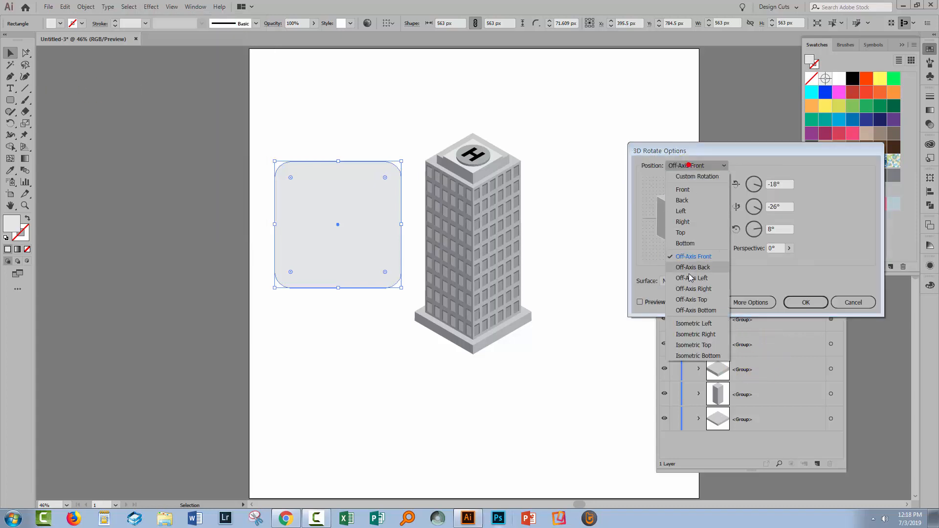
click(693, 346)
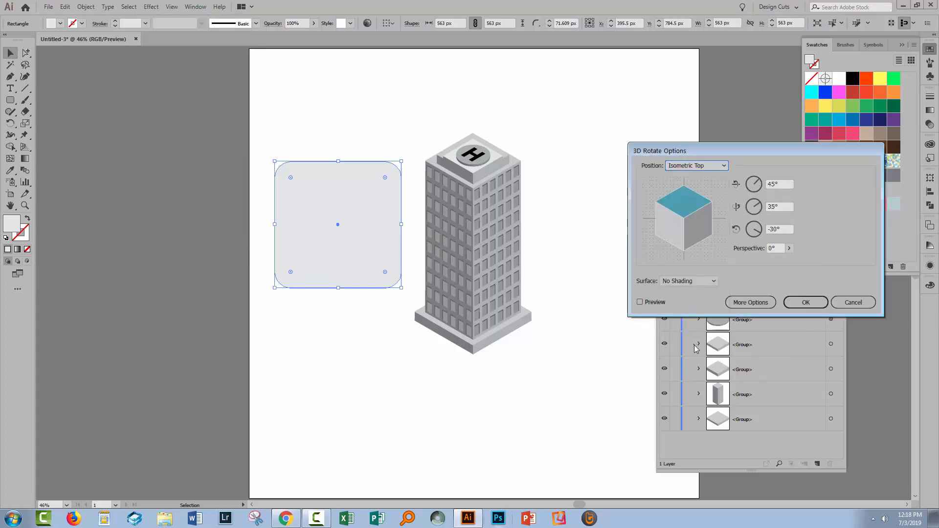
click(640, 302)
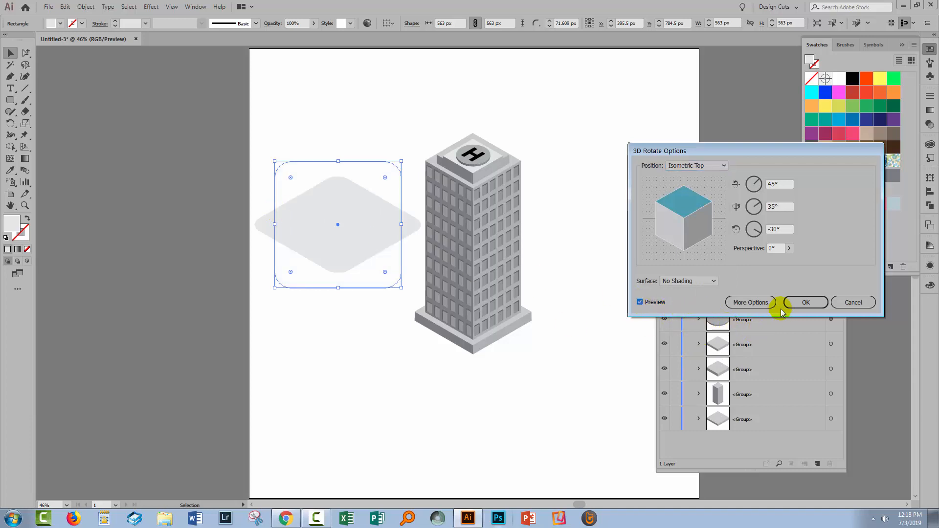
click(802, 301)
- Expand the rotated square's appearance, pull its path out of the nested clip group, and delete the leftover group
click(75, 9)
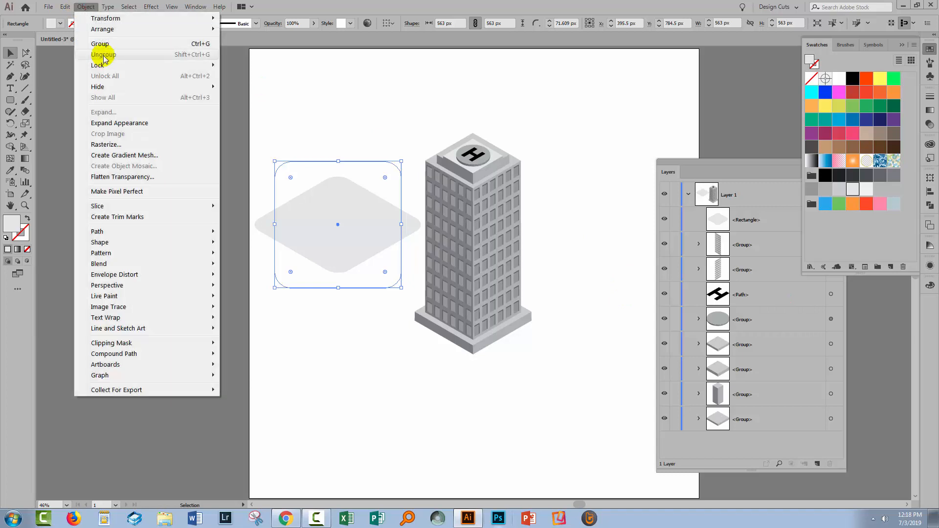
click(120, 123)
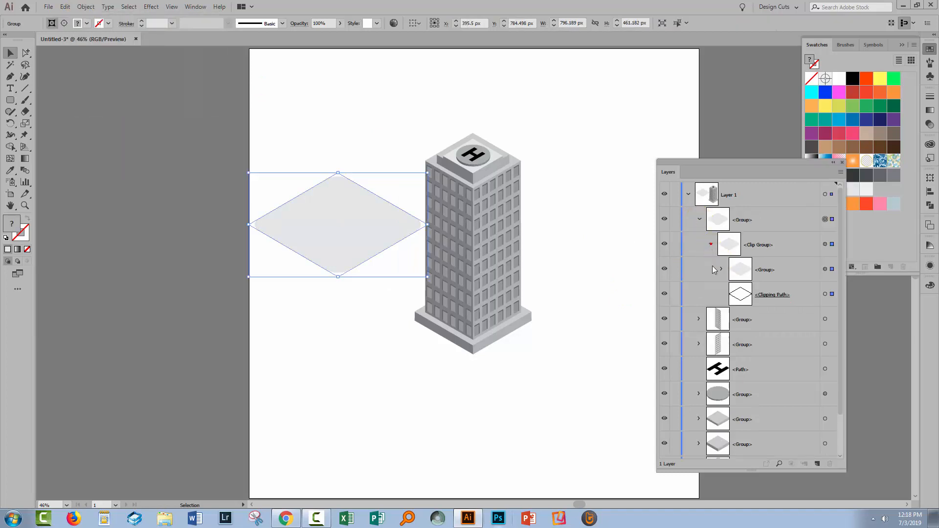
click(721, 269)
drag(780, 295, 777, 209)
click(825, 244)
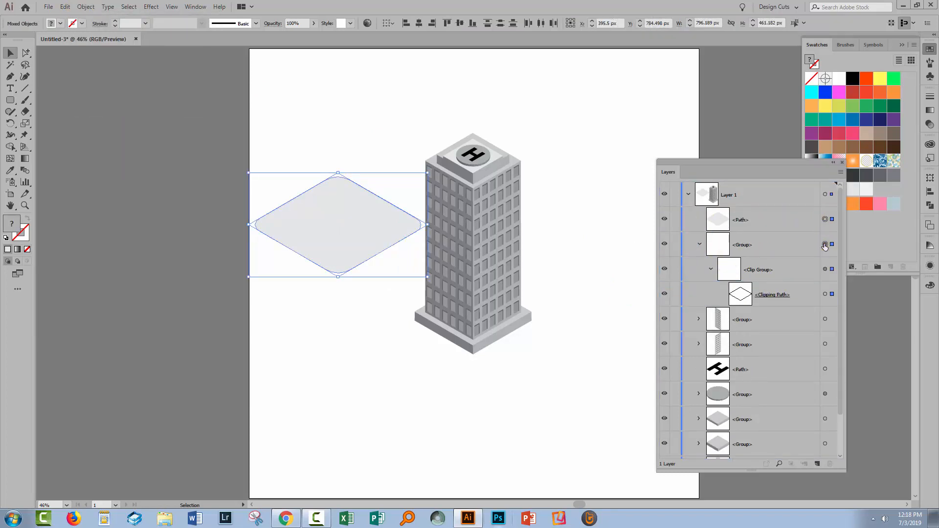
key(Delete)
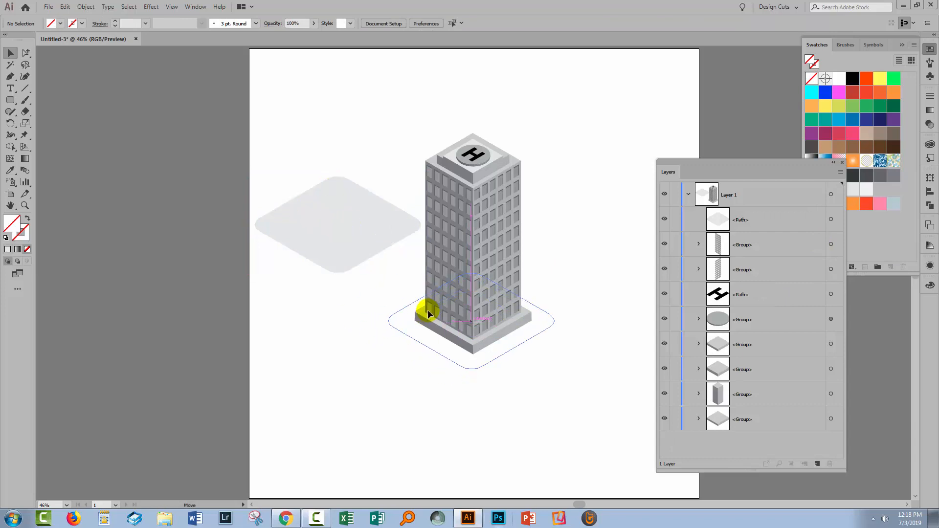
- Centre the flattened rounded square under the tower's base and place it at the back of the stacking order
drag(428, 315, 433, 317)
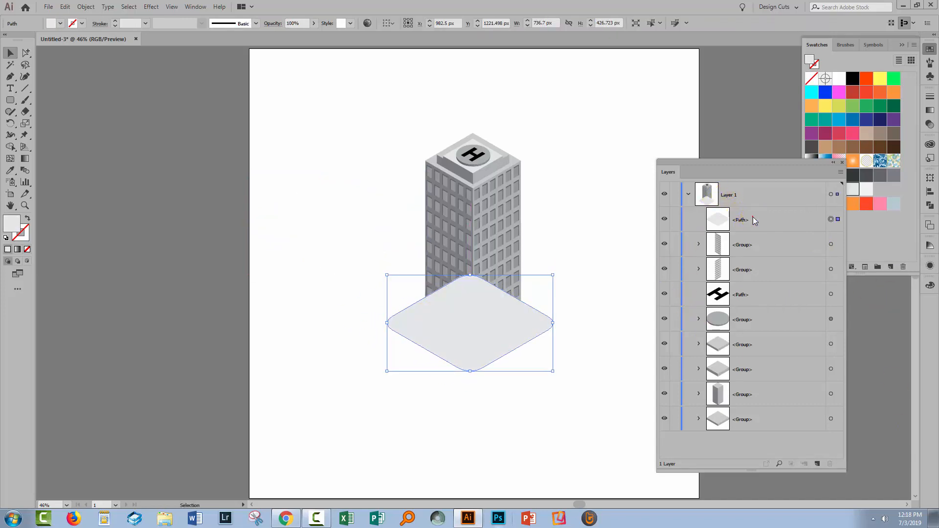
drag(746, 221, 748, 427)
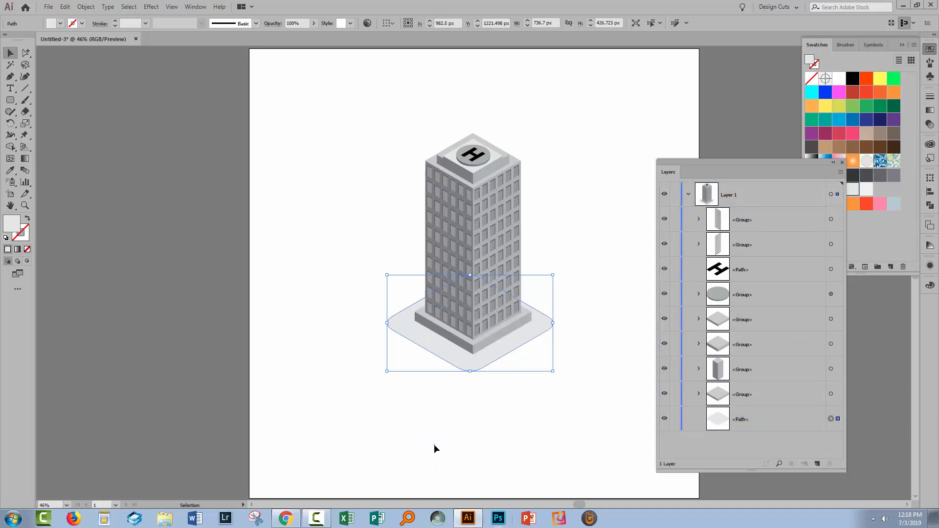
click(315, 427)
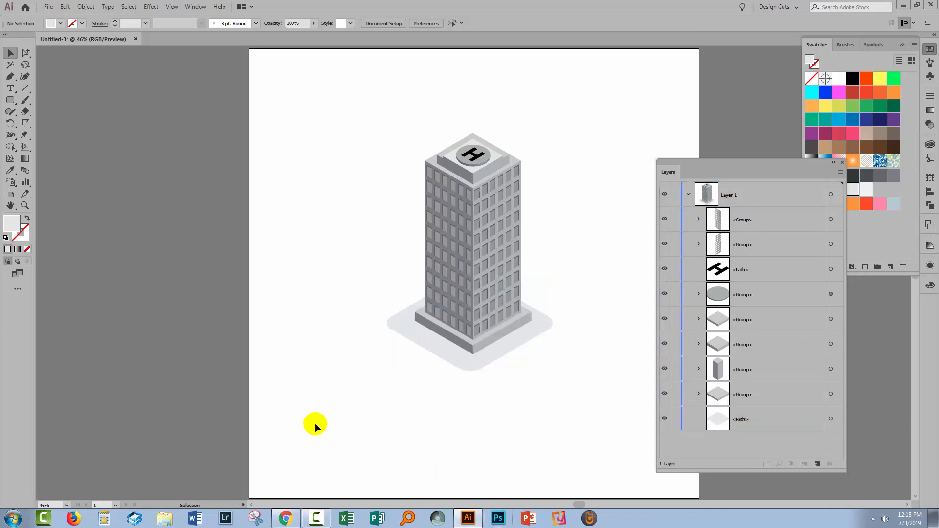
click(421, 345)
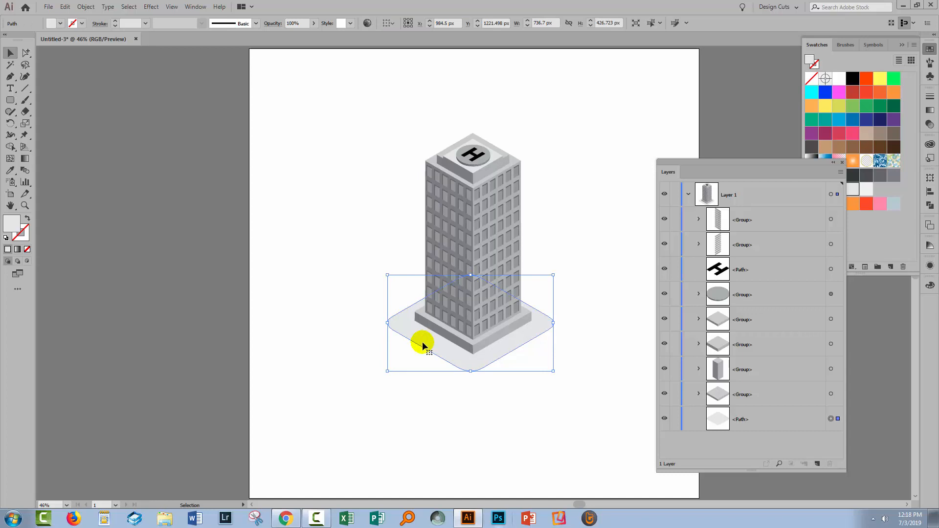
click(356, 289)
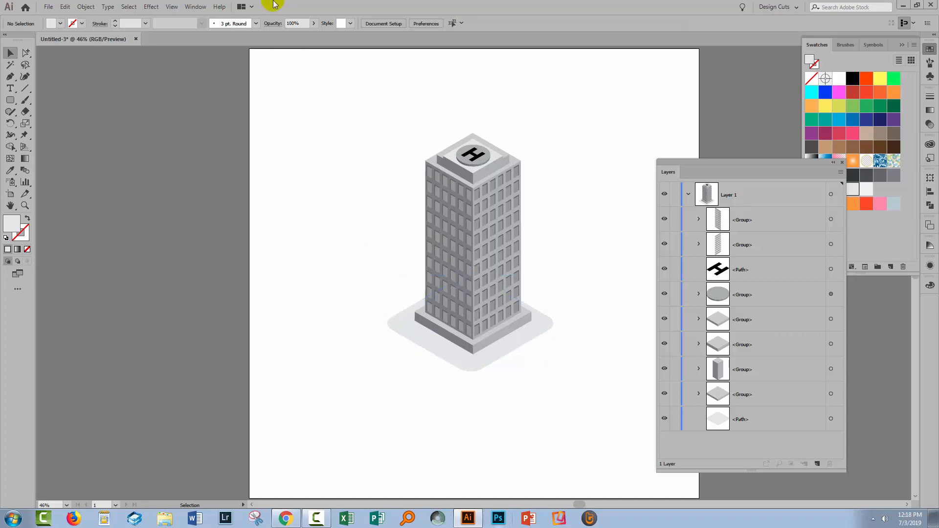
- Draw an upright ellipse about 159 by 258 px beside the tower and fill it with a light green swatch
drag(713, 159, 758, 195)
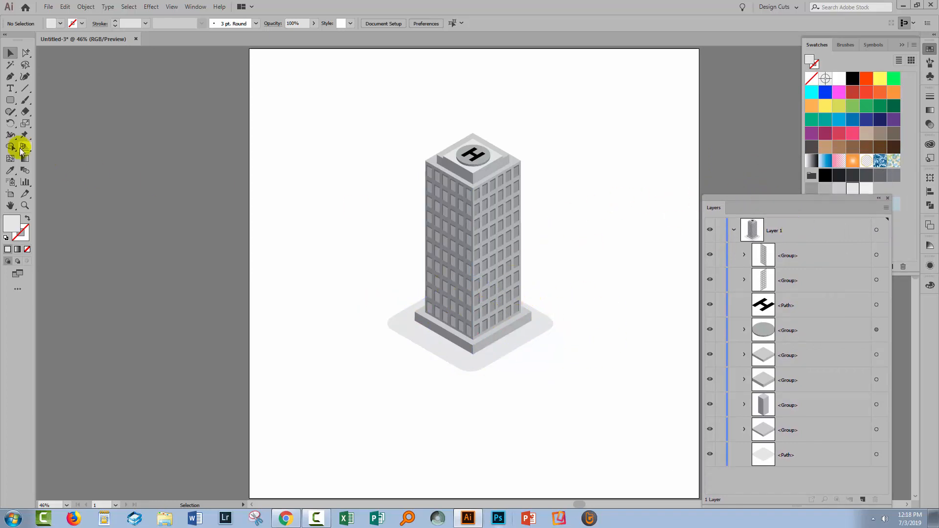
drag(9, 102, 40, 121)
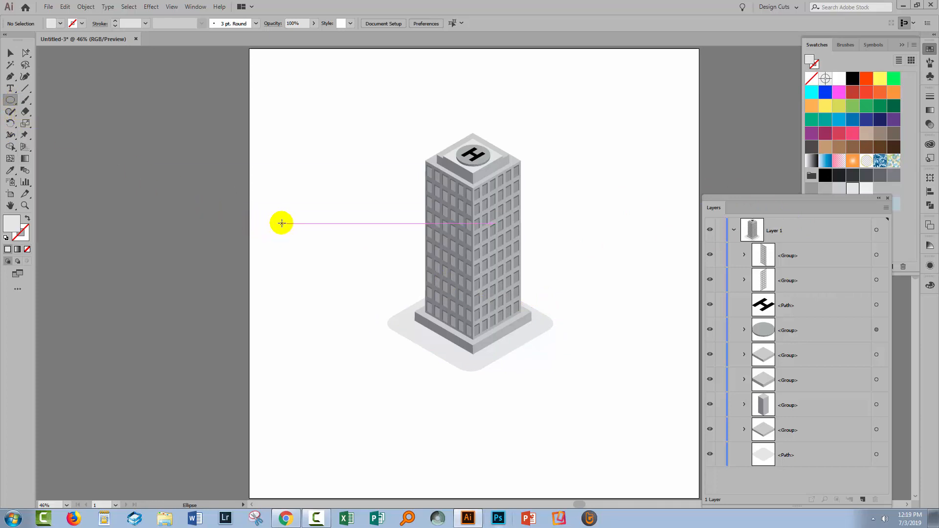
drag(286, 220, 322, 277)
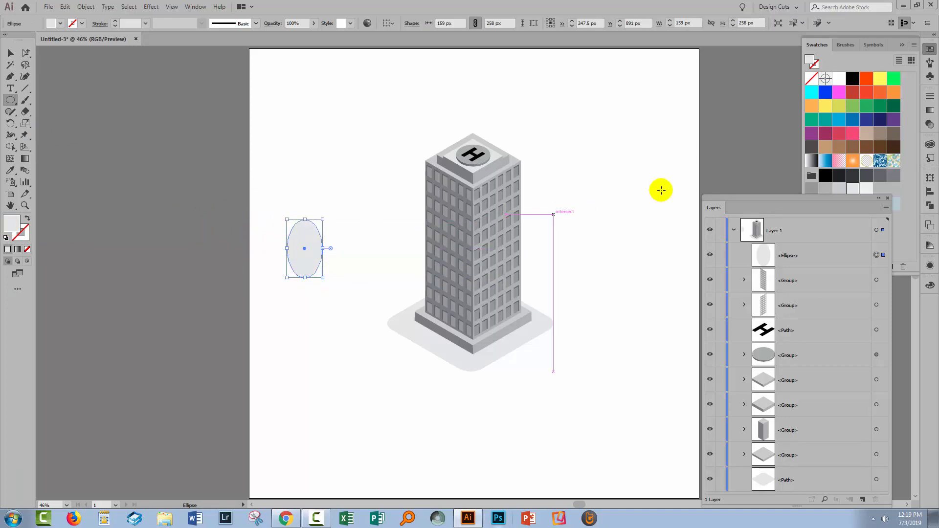
click(852, 106)
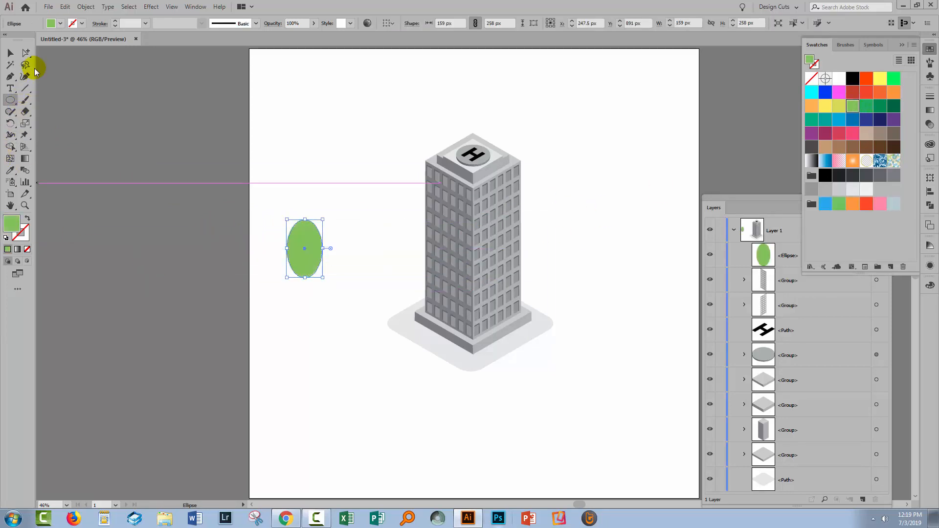
- Delete the green ellipse's right anchor point to leave only its left half
click(26, 57)
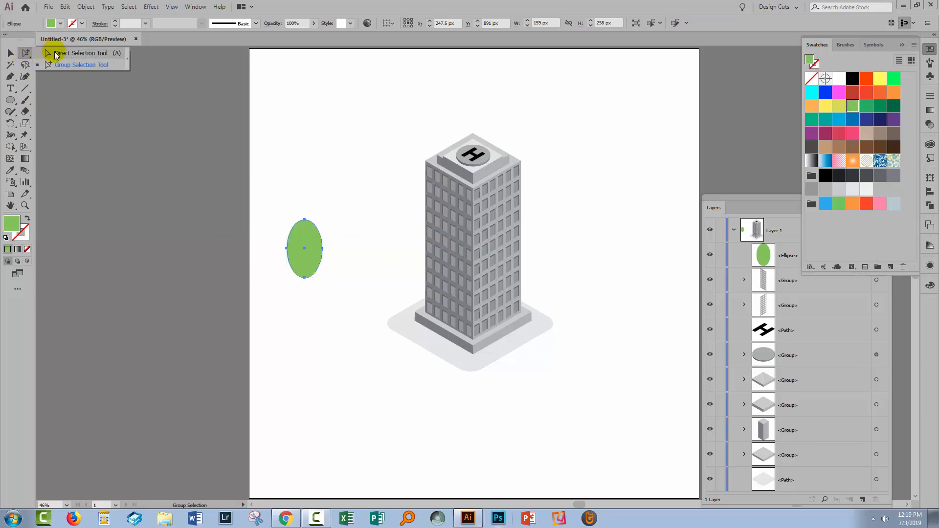
click(335, 305)
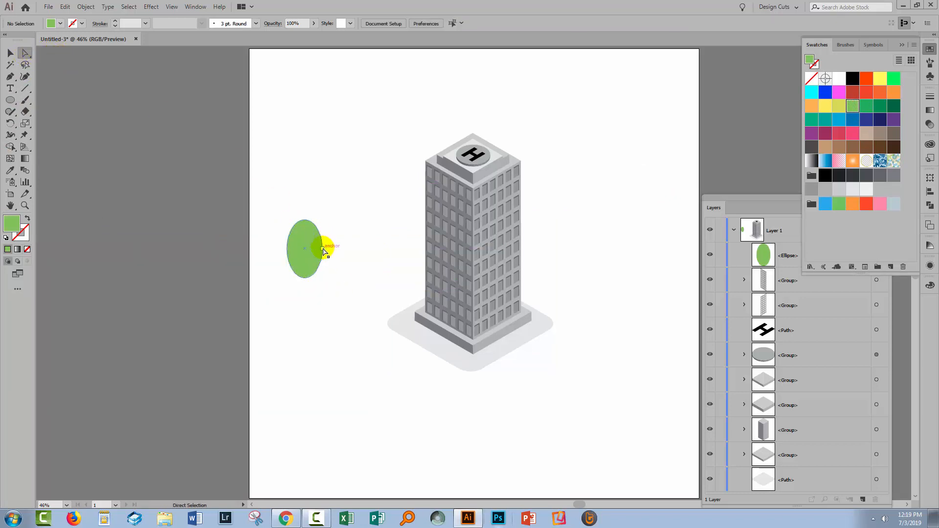
click(323, 249)
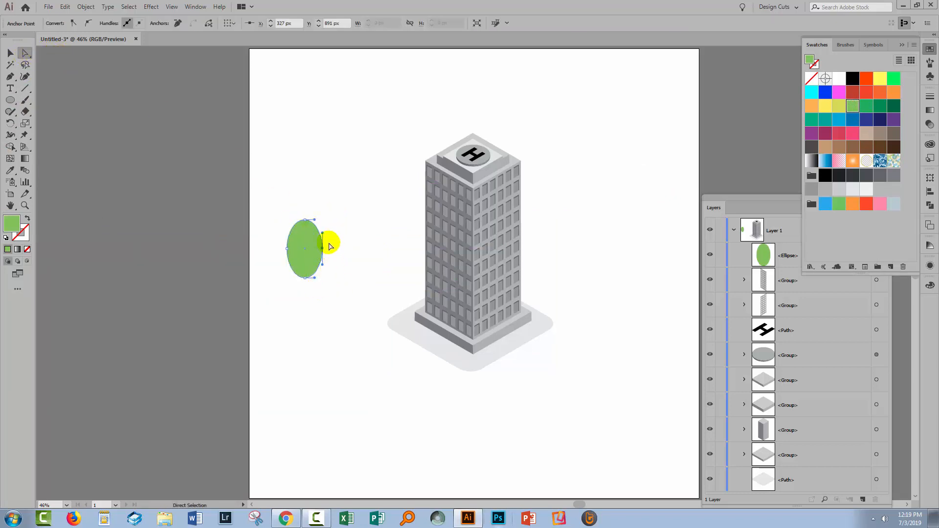
key(Delete)
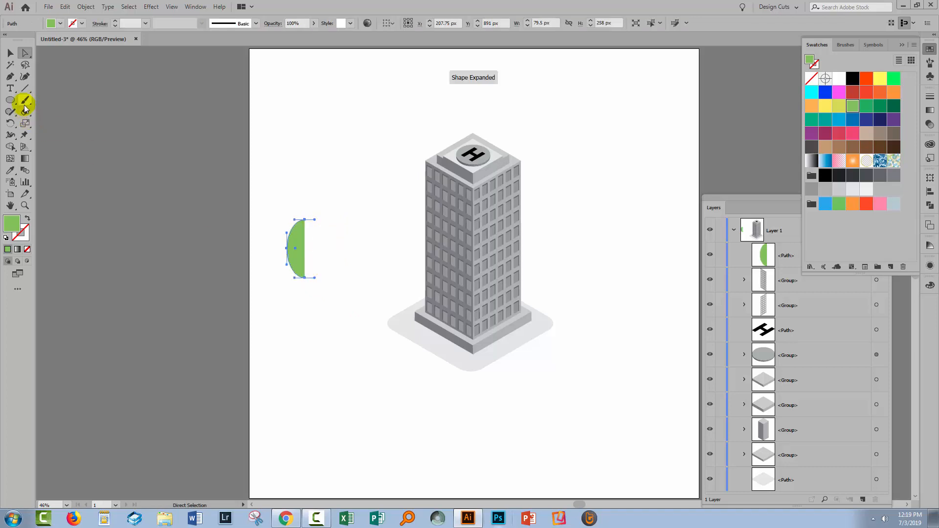
- Draw a narrow trunk rectangle about 20 by 146 px below the green half-ellipse and fill it with a tan swatch
drag(11, 102, 42, 100)
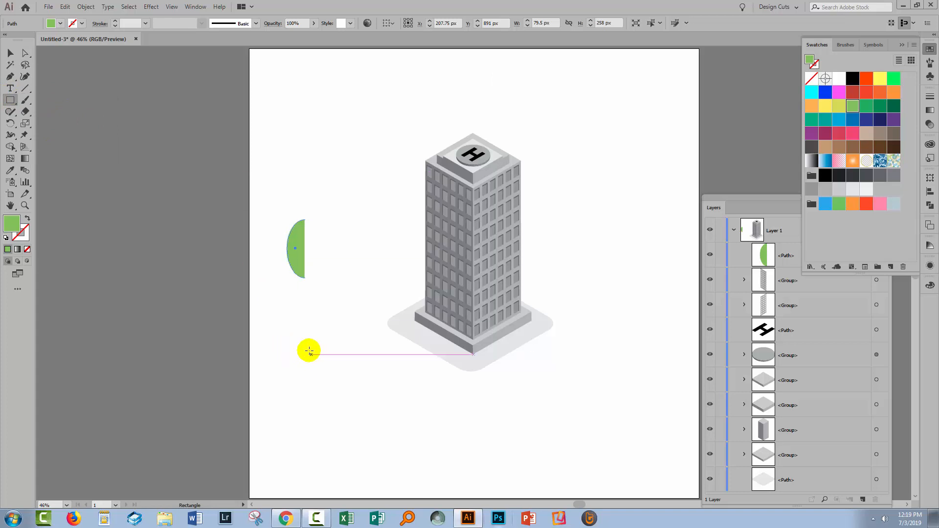
drag(293, 313, 297, 345)
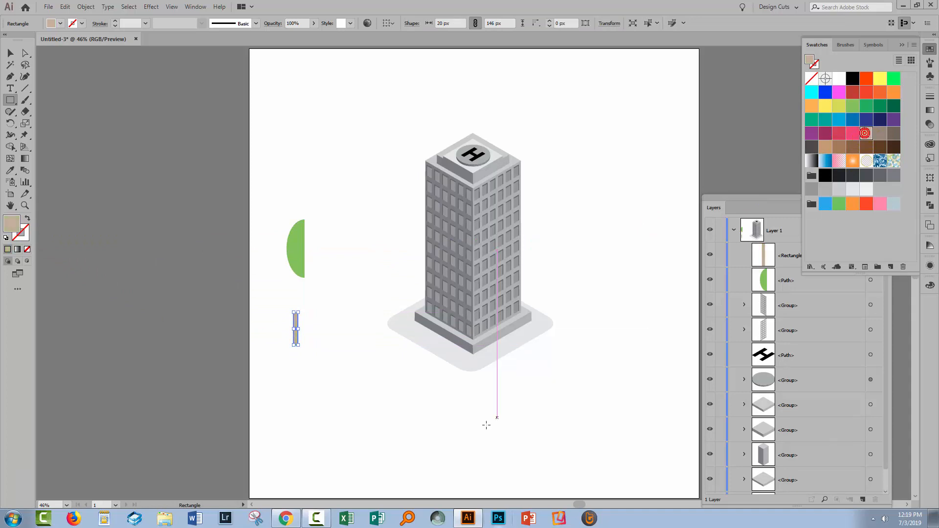
click(11, 52)
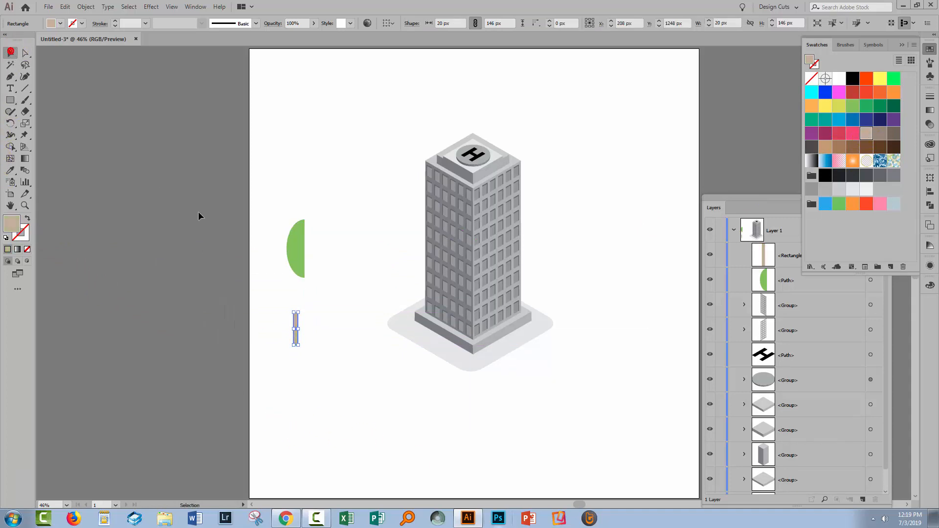
- Apply a 3D Revolve effect to the green half-ellipse, previewing it in the Isometric Left position
click(298, 262)
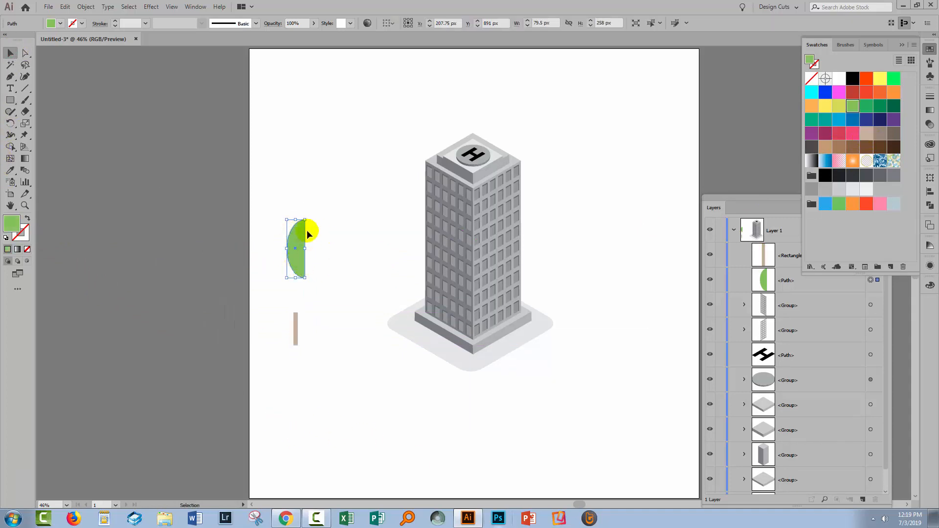
click(151, 7)
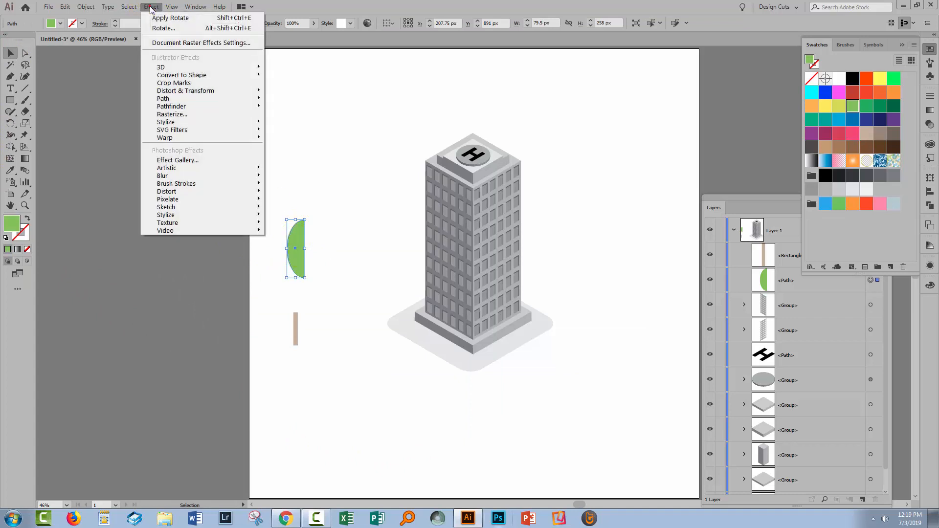
mouse_move(163, 66)
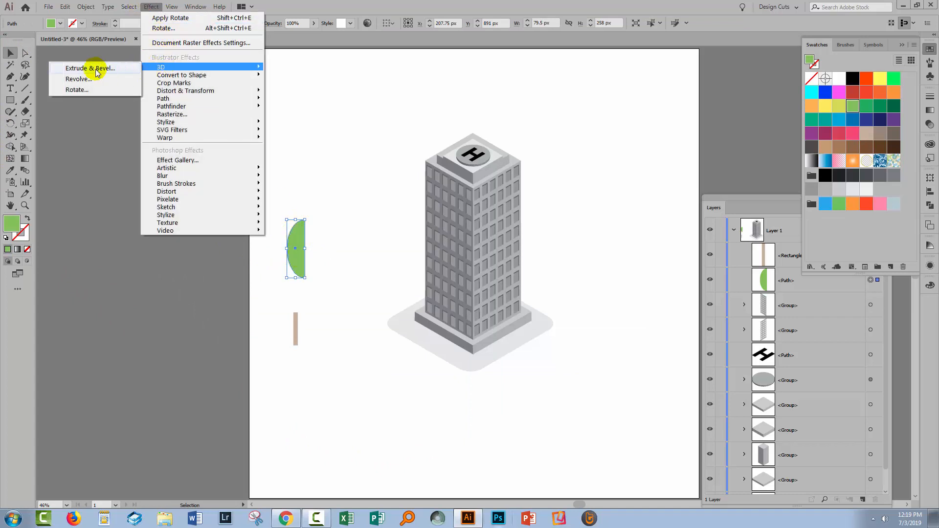
click(75, 79)
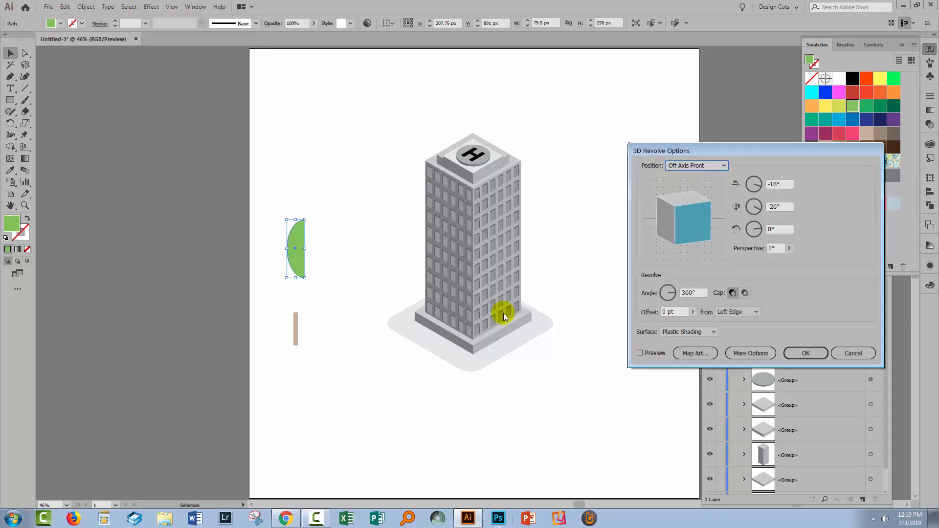
click(645, 353)
click(689, 165)
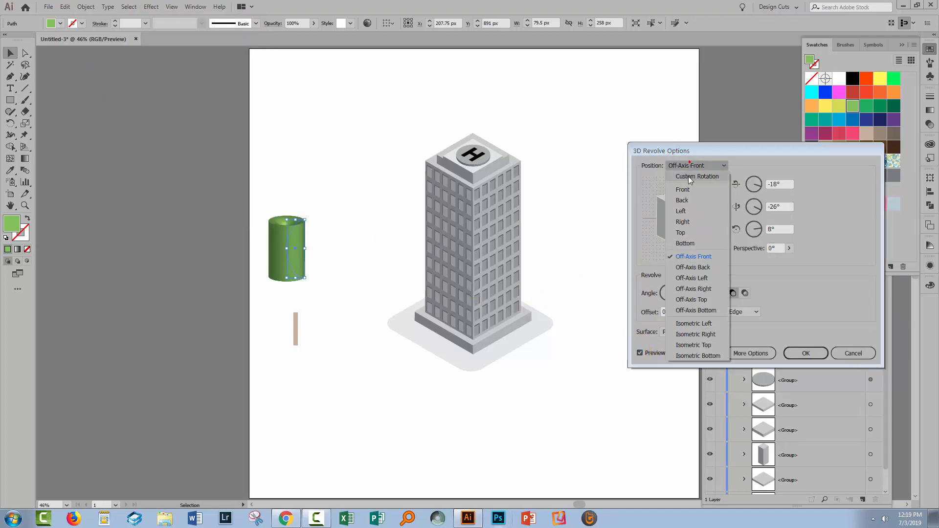
click(704, 325)
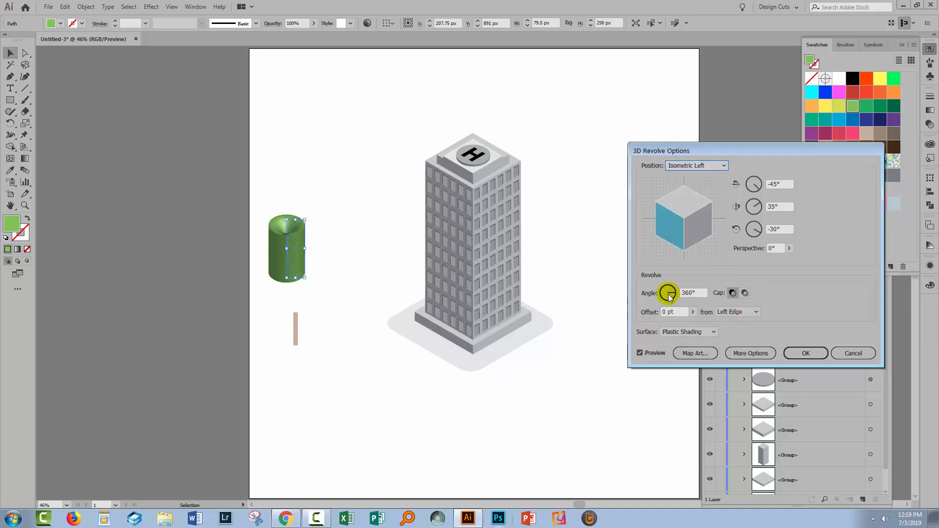
- Set the green half-ellipse's revolve axis to the Right Edge and apply the 3D Revolve effect
click(755, 313)
click(735, 333)
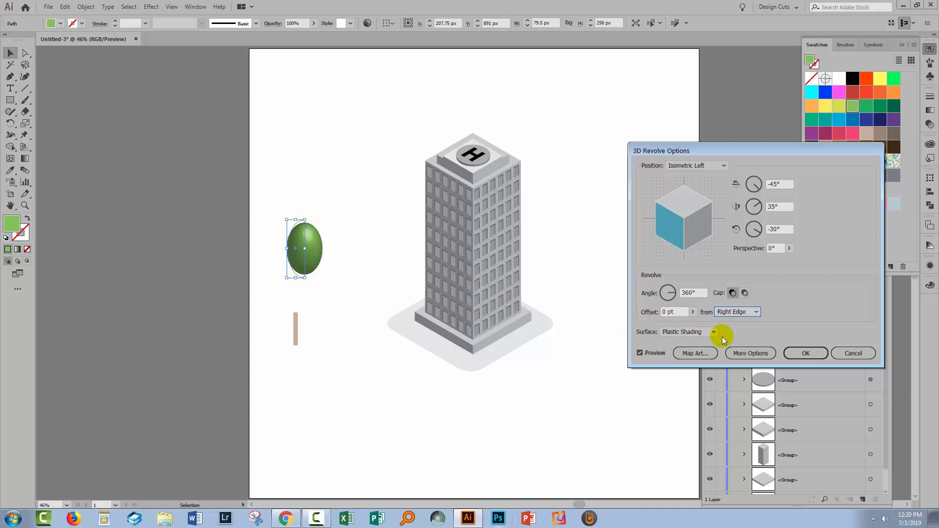
click(746, 315)
click(740, 324)
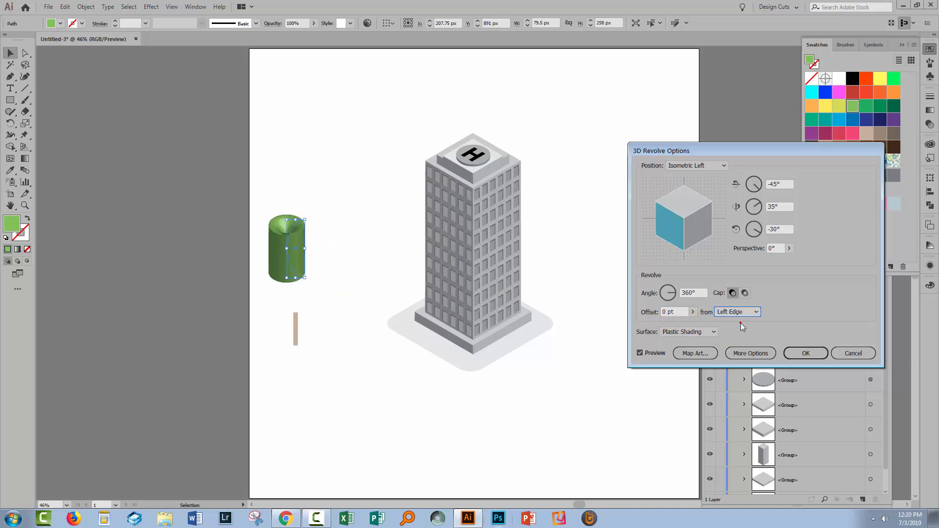
click(736, 311)
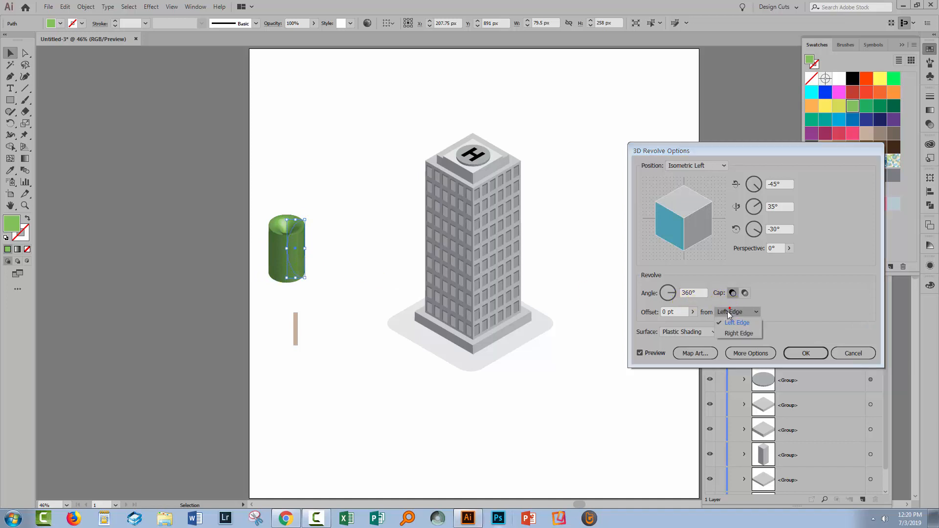
click(735, 330)
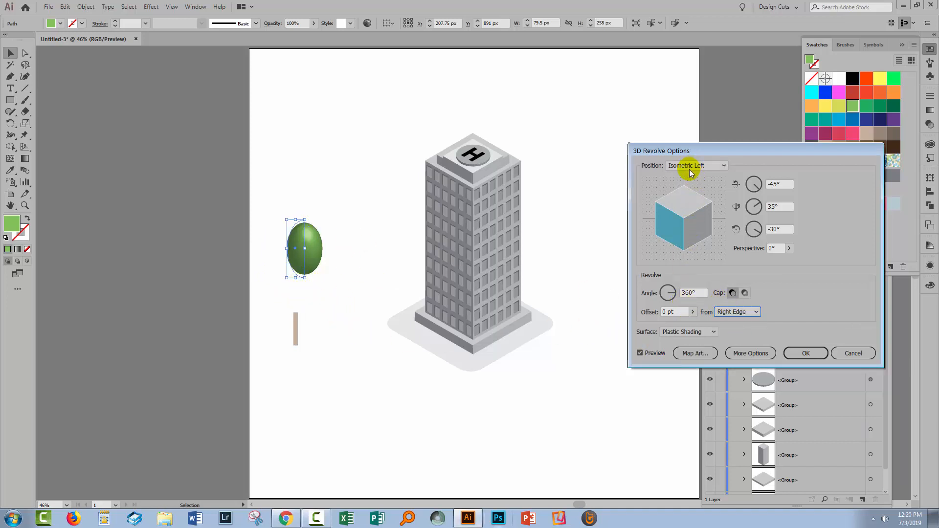
click(800, 354)
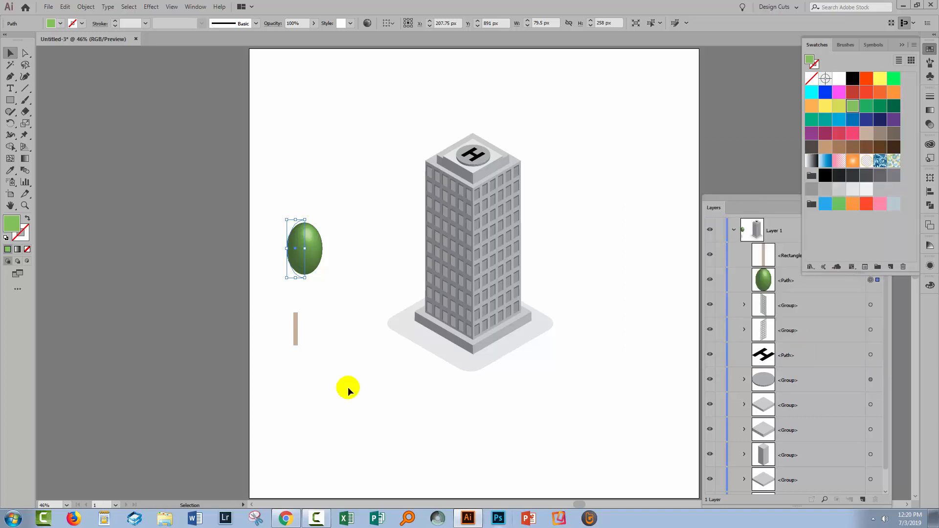
- Apply a 3D Revolve effect to the tan trunk rectangle with the Isometric Left position, revolving 360° from the Left Edge
click(346, 341)
drag(269, 348, 308, 321)
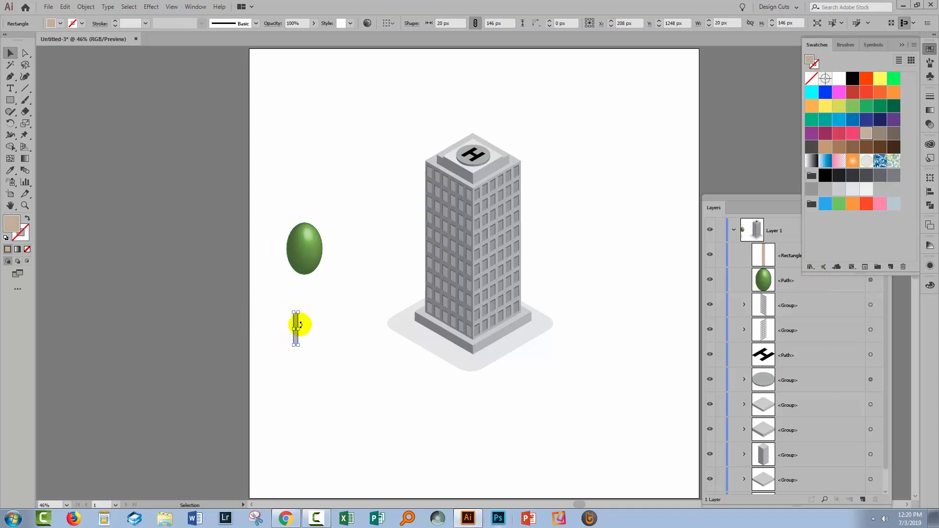
click(161, 8)
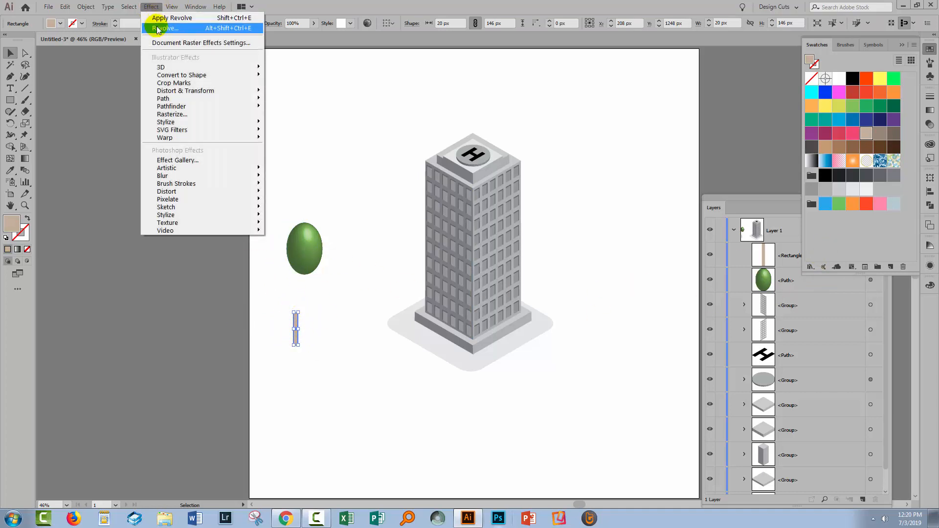
mouse_move(162, 69)
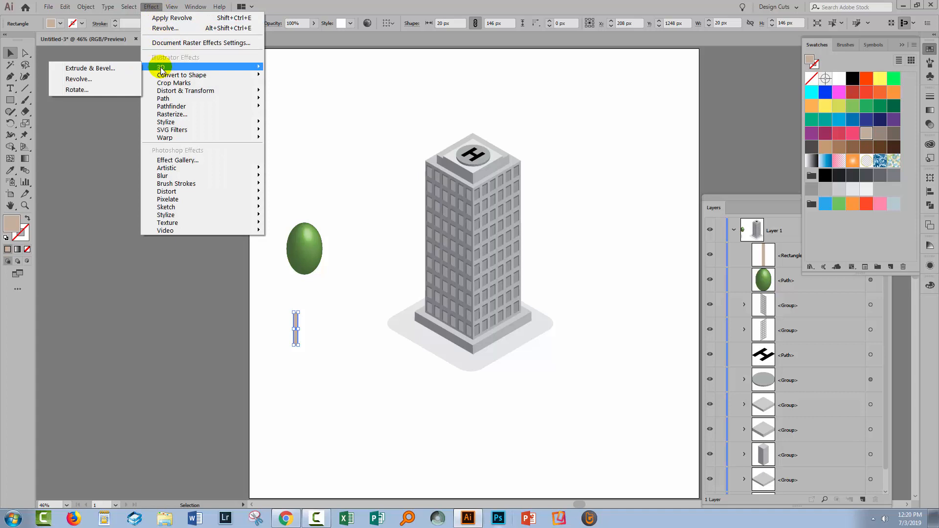
click(78, 79)
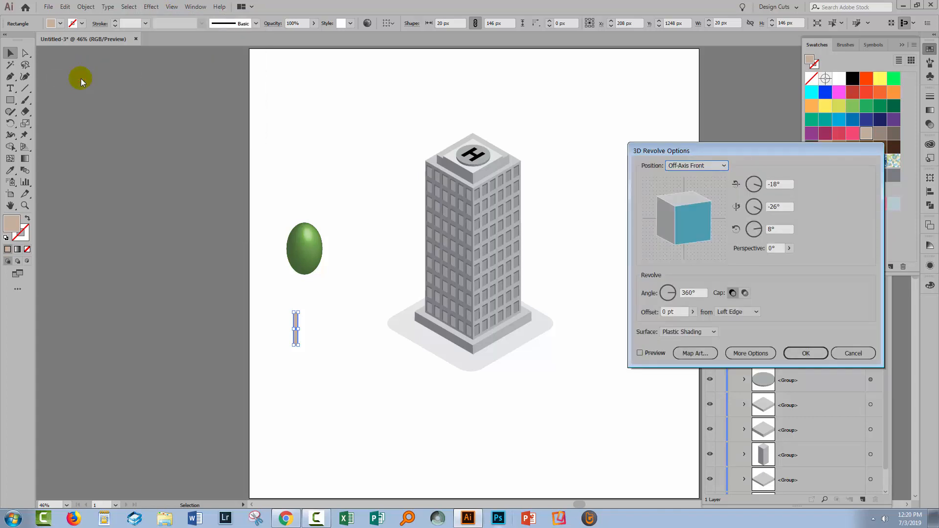
click(690, 165)
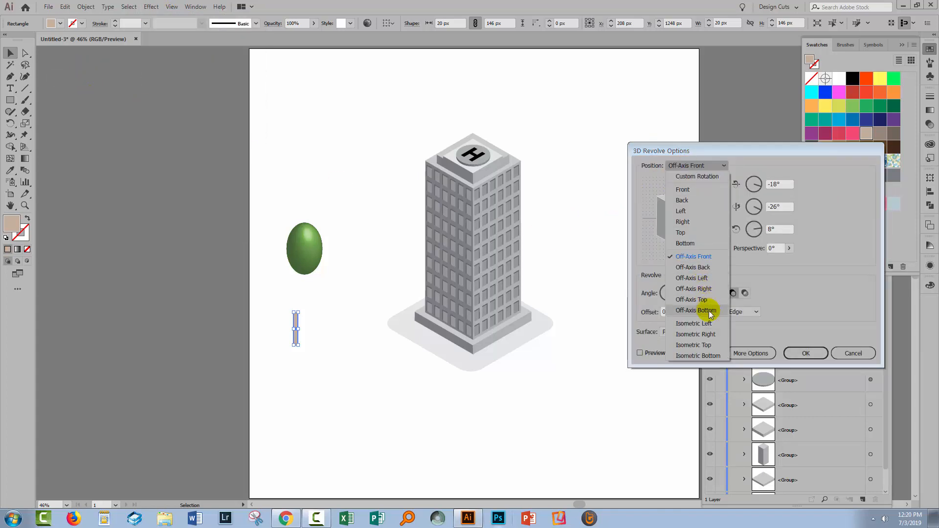
click(705, 322)
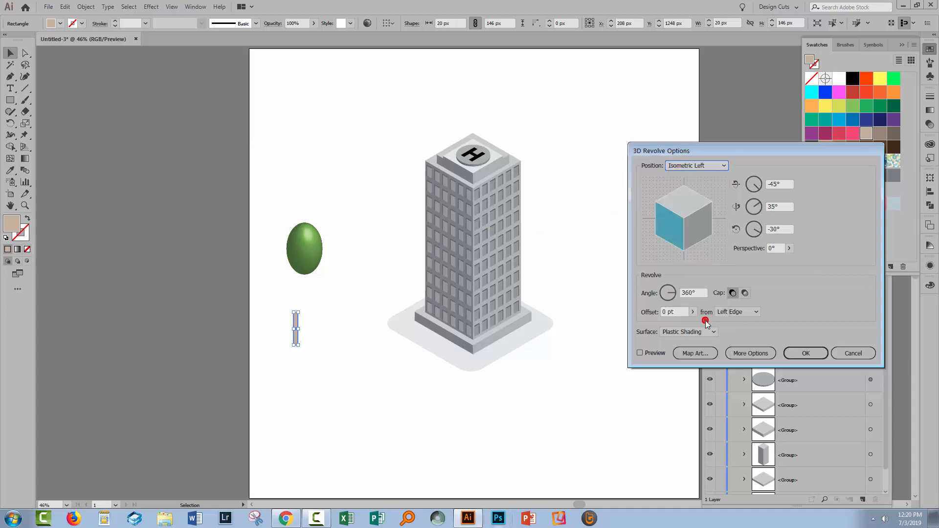
click(639, 353)
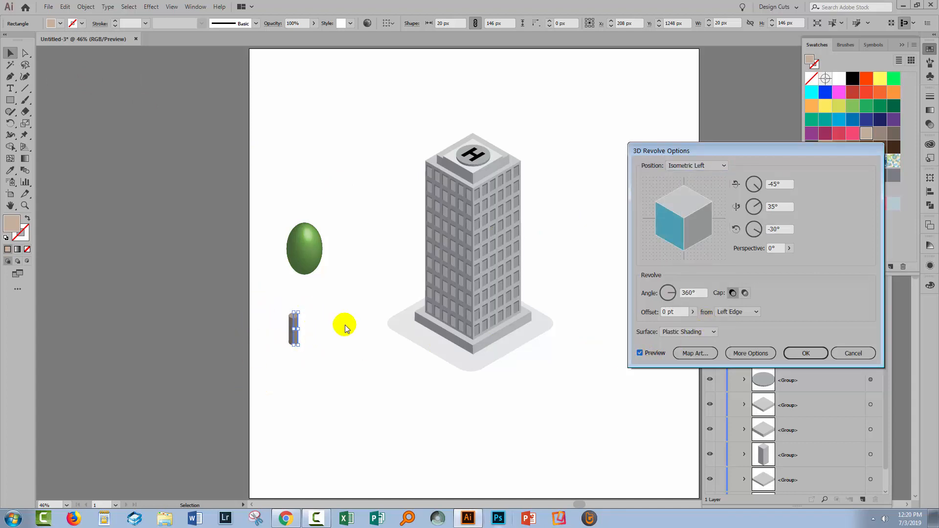
click(806, 353)
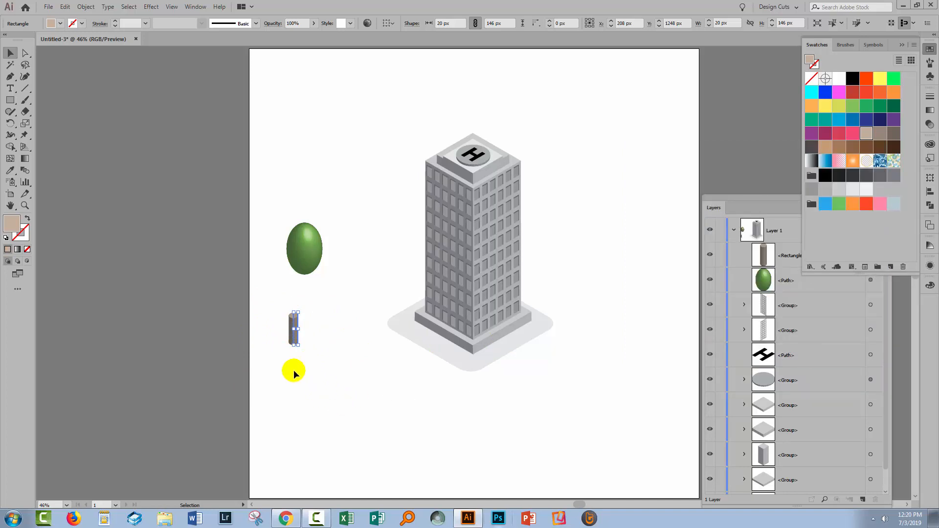
- Move the trunk up so it overlaps the base of the green foliage and narrow its rectangle to 10 px wide
key(z)
drag(257, 195, 384, 403)
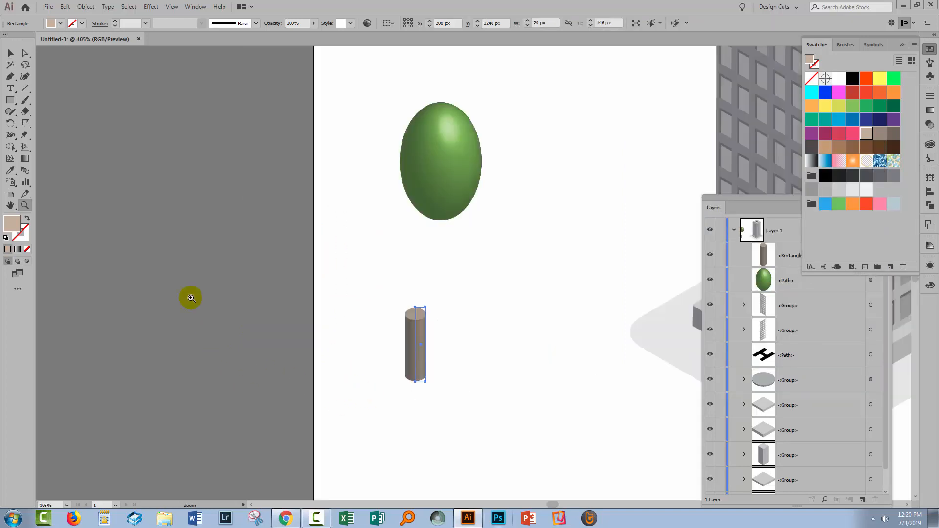
click(9, 53)
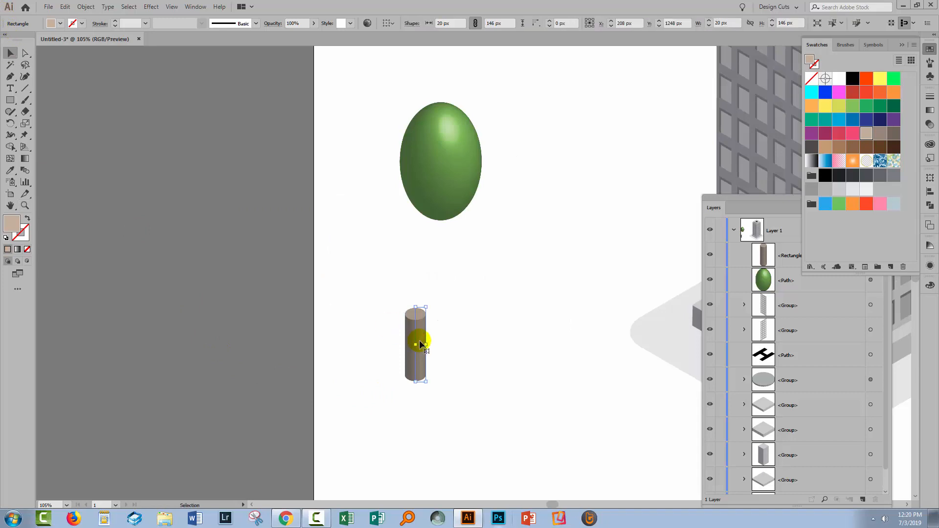
drag(428, 345, 441, 226)
click(412, 435)
click(475, 297)
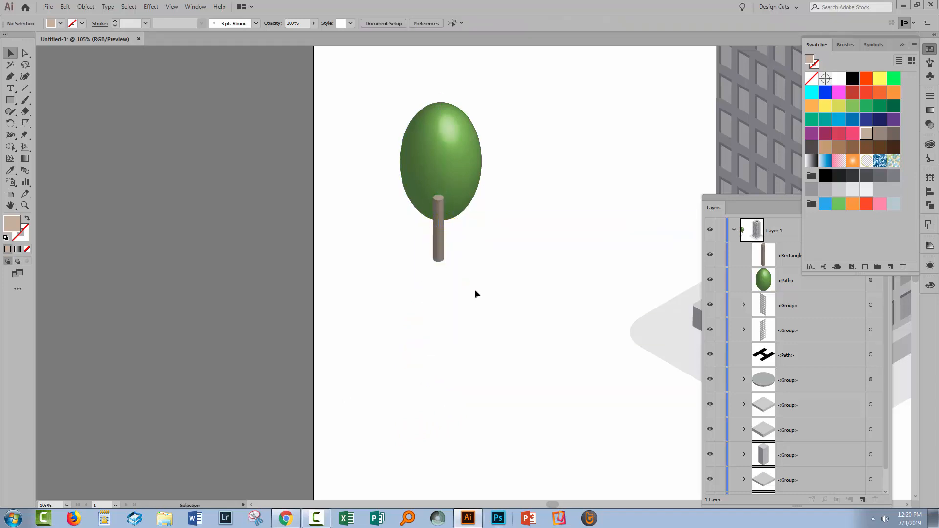
- Send the trunk backward so it sits behind the green foliage
click(431, 247)
drag(443, 263, 440, 248)
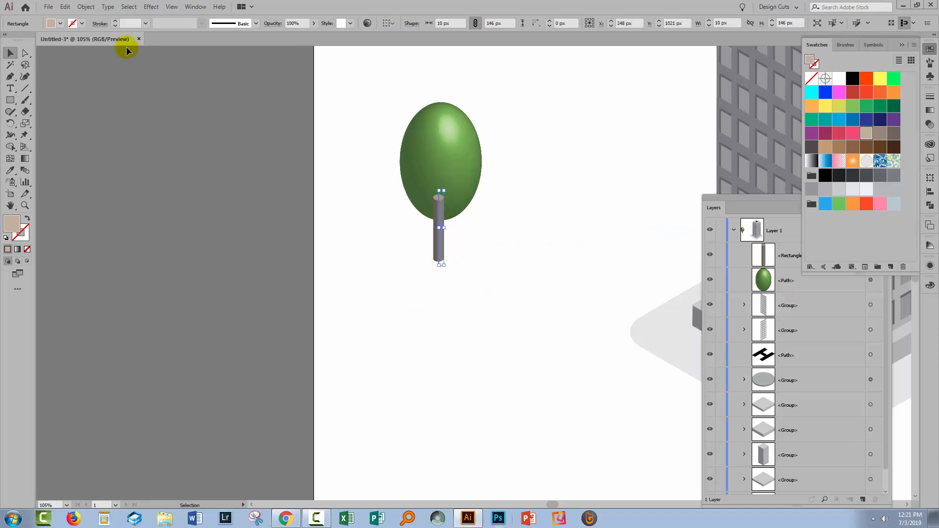
click(83, 8)
mouse_move(117, 29)
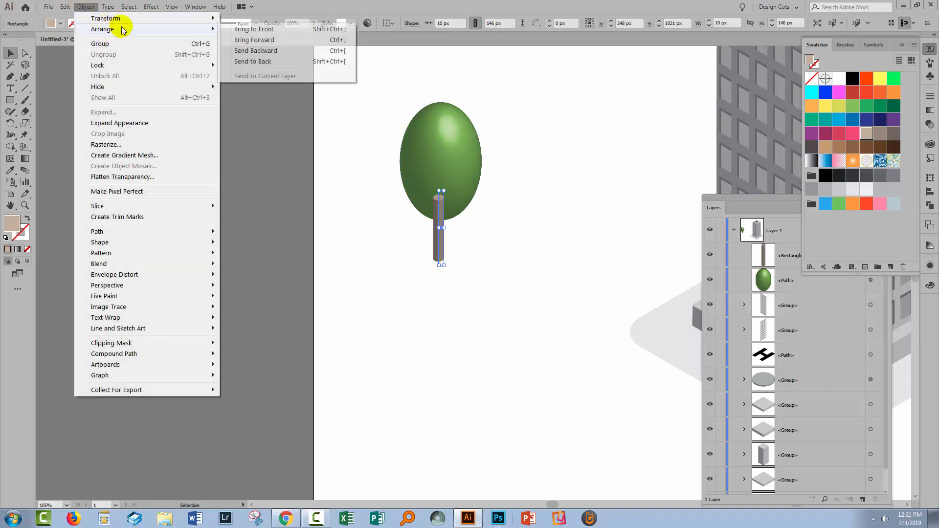
click(265, 50)
click(520, 271)
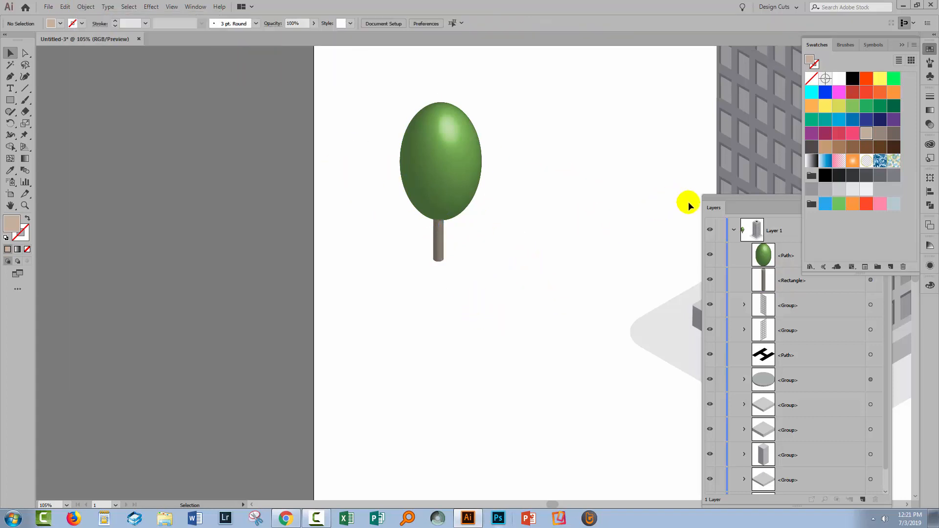
- Move the layers list clear of the tower and expand the appearance of the green foliage
drag(717, 199, 593, 122)
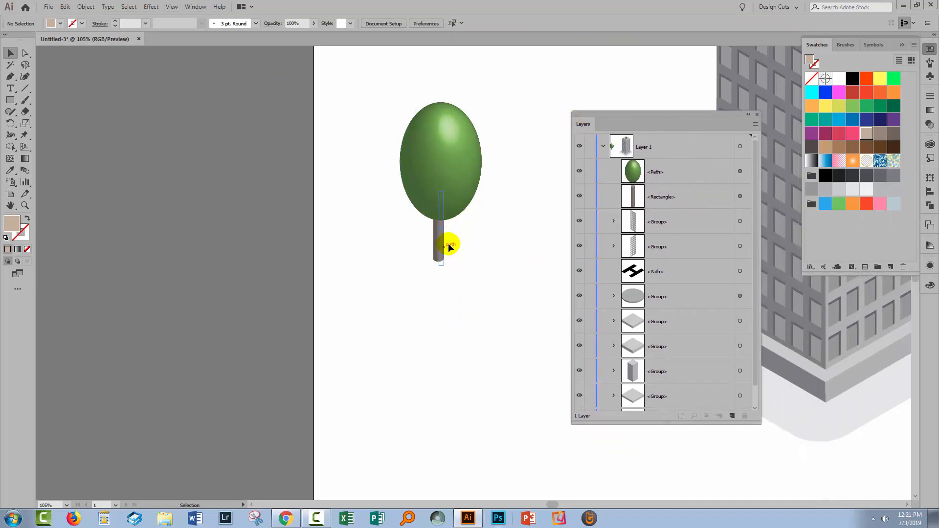
click(413, 124)
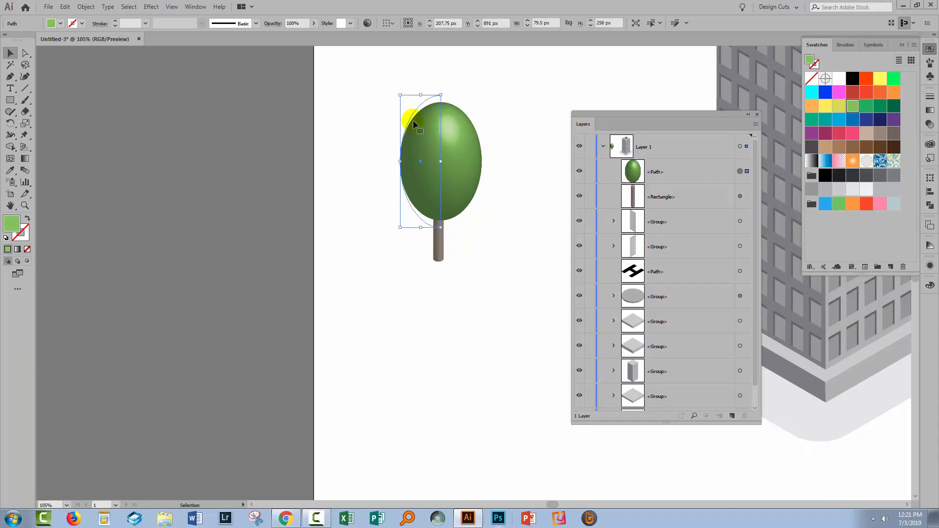
click(85, 6)
click(114, 125)
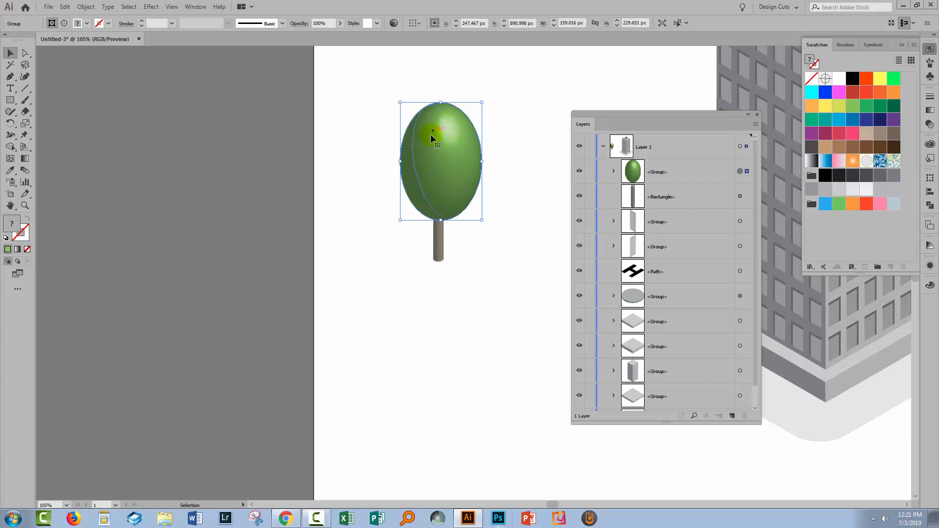
- Open the foliage's nested groups and delete the lower clip group that forms its hidden back side
click(615, 171)
click(614, 171)
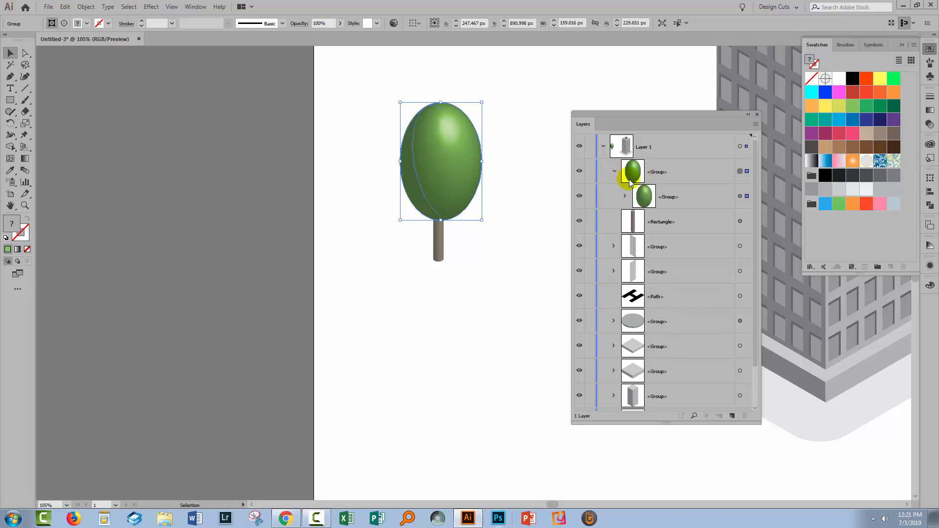
click(625, 196)
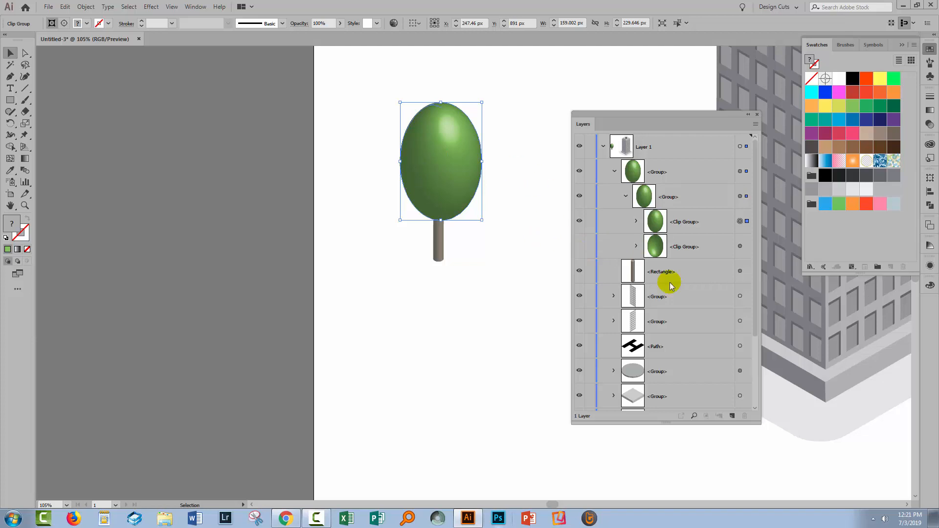
click(696, 247)
drag(696, 248, 744, 416)
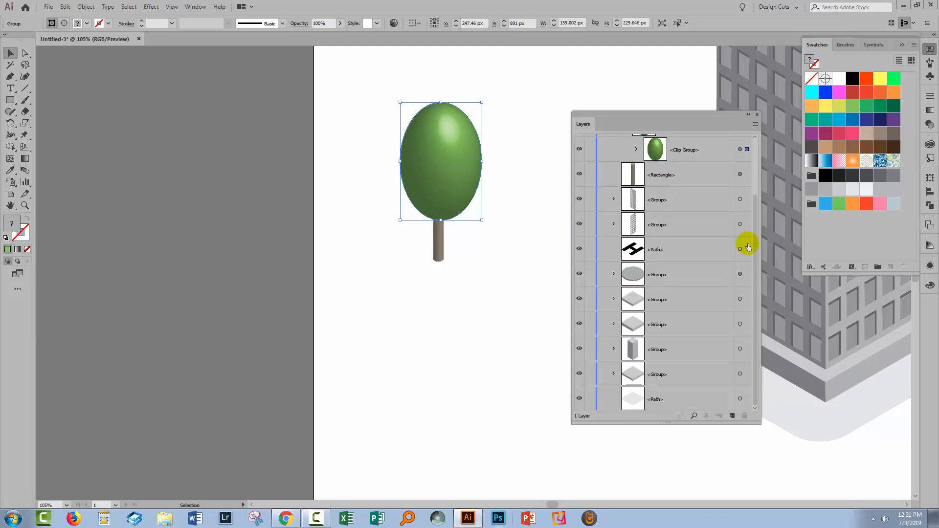
drag(753, 229, 756, 175)
- Inspect the remaining foliage clip group and move it out of its nested groups to the first position in Layer 1
click(738, 171)
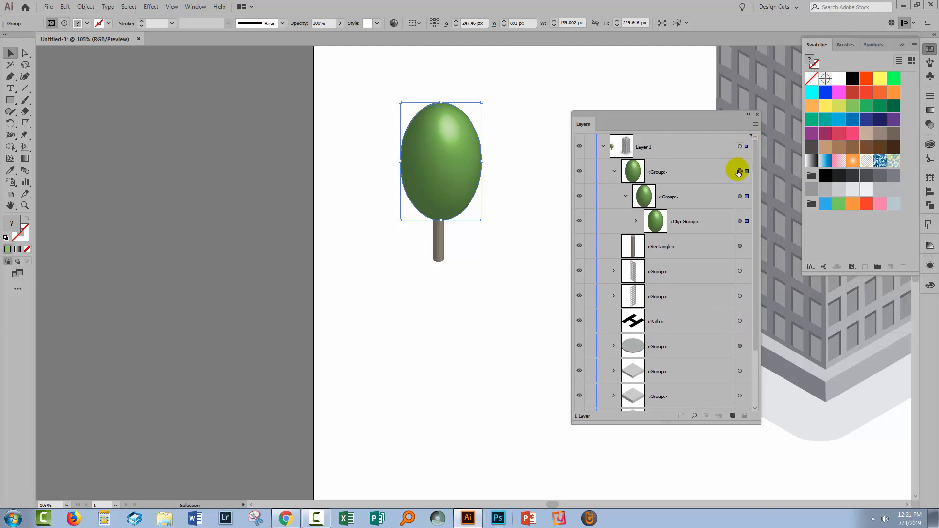
click(636, 222)
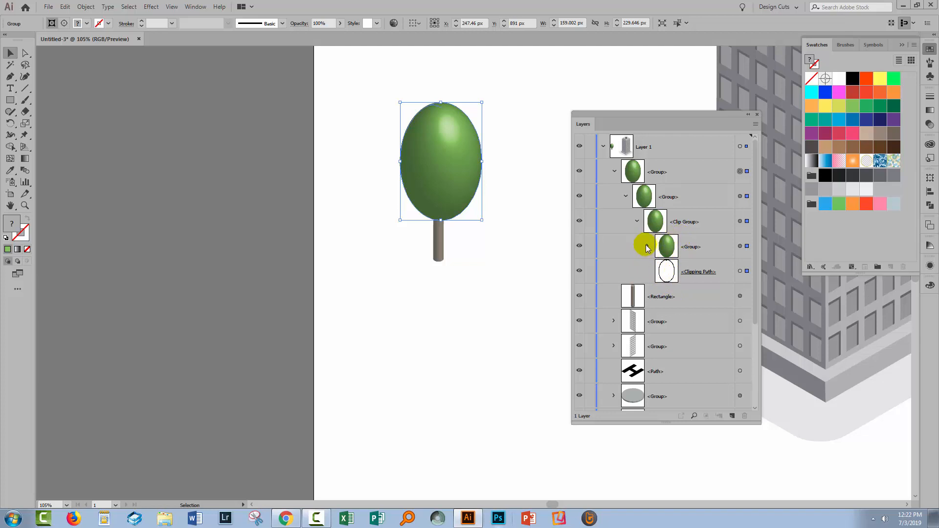
click(636, 221)
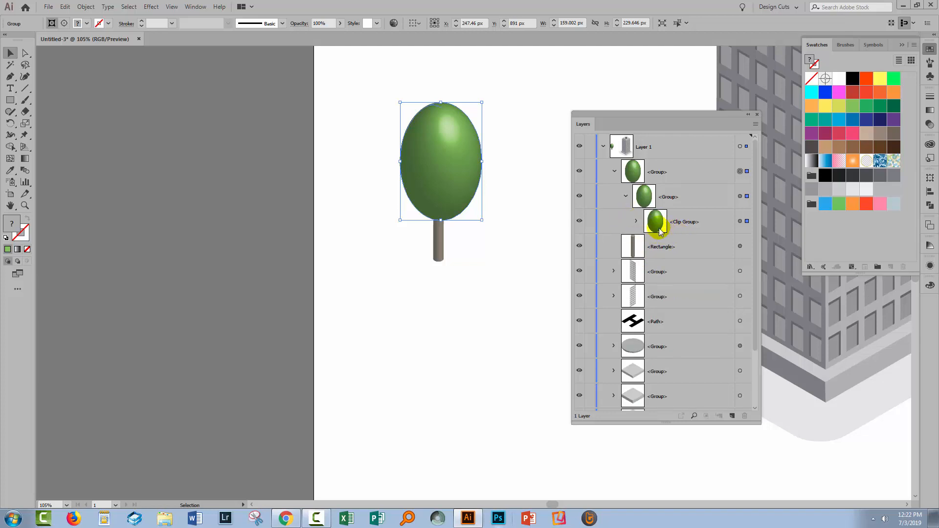
click(692, 230)
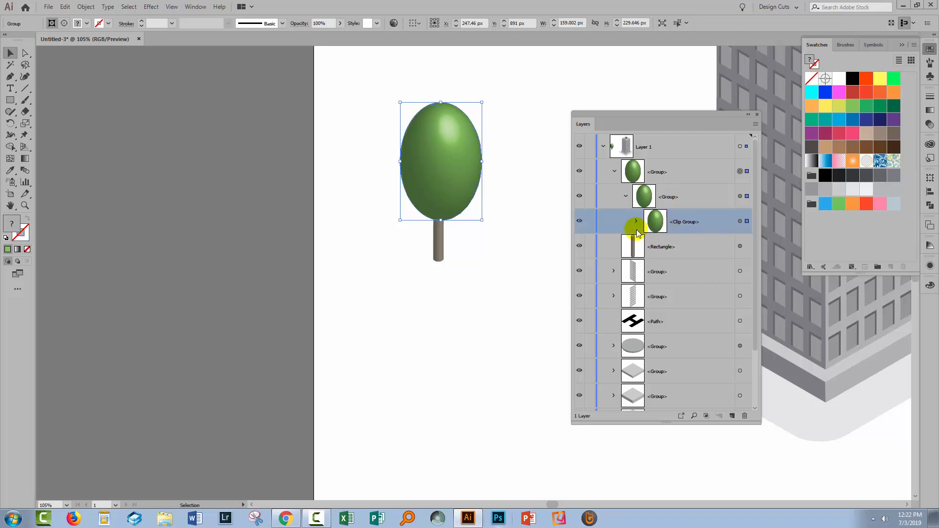
drag(688, 225, 685, 166)
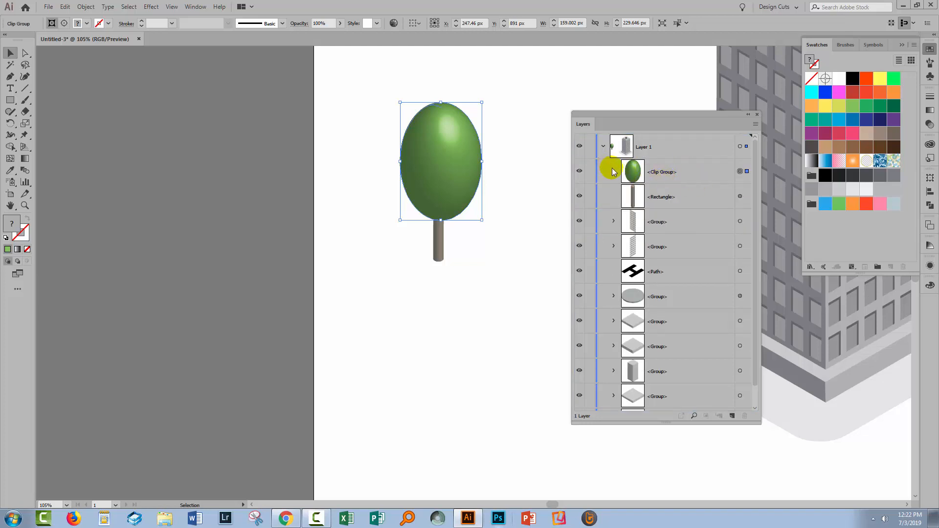
- Expand the appearance of the trunk rectangle and open its nested groups to show the individual parts
click(649, 199)
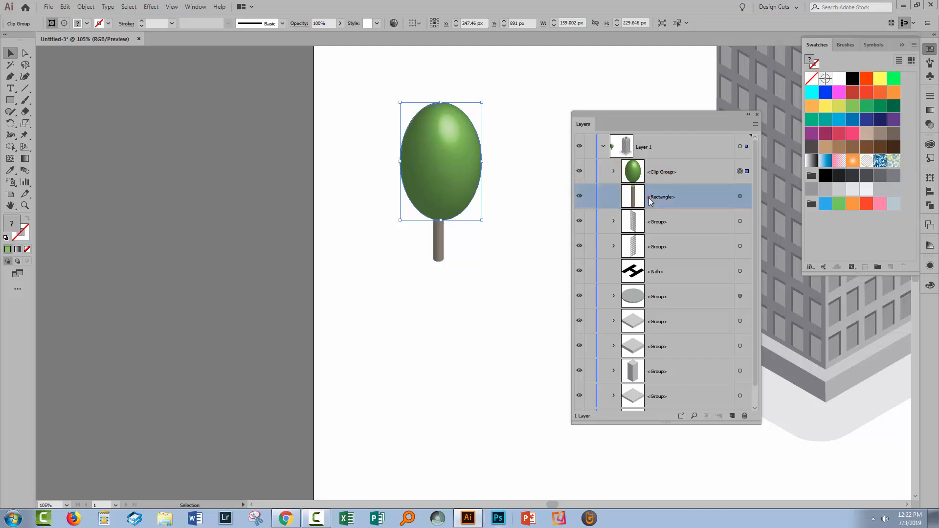
click(738, 197)
click(608, 202)
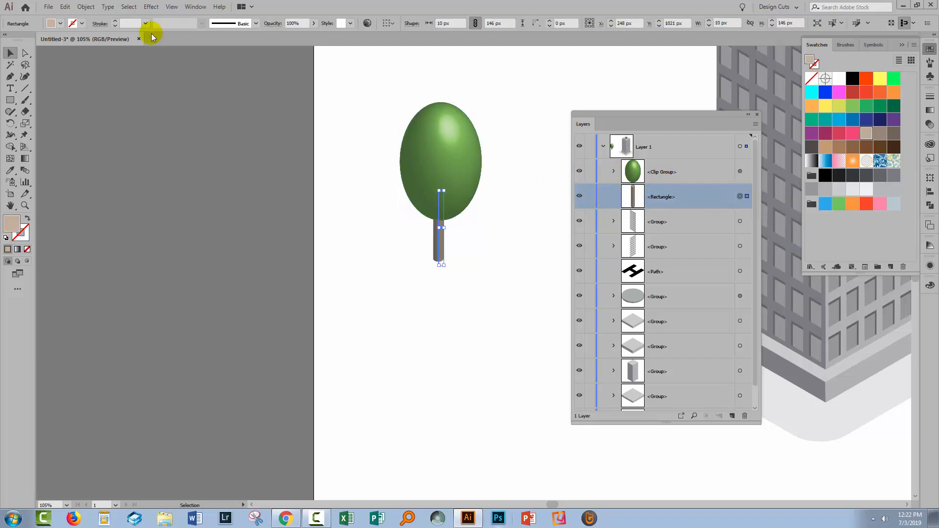
click(86, 6)
click(133, 120)
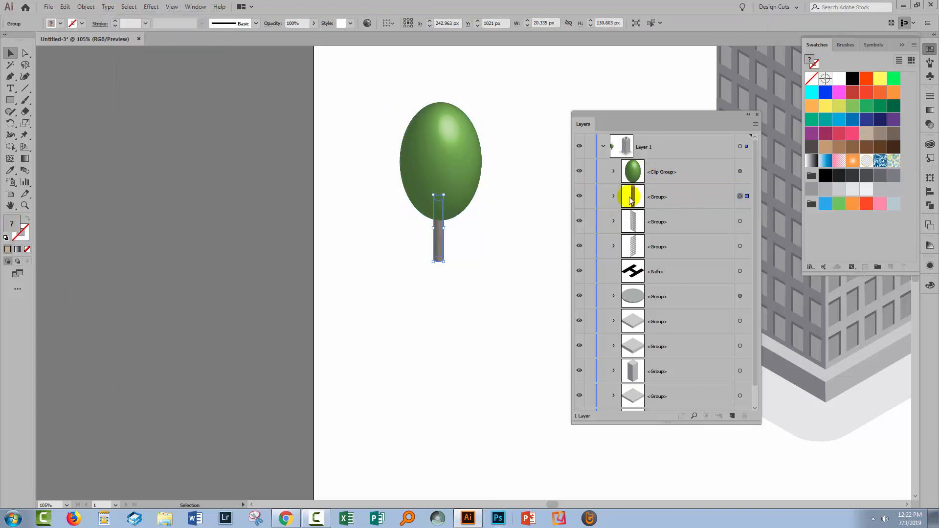
click(613, 197)
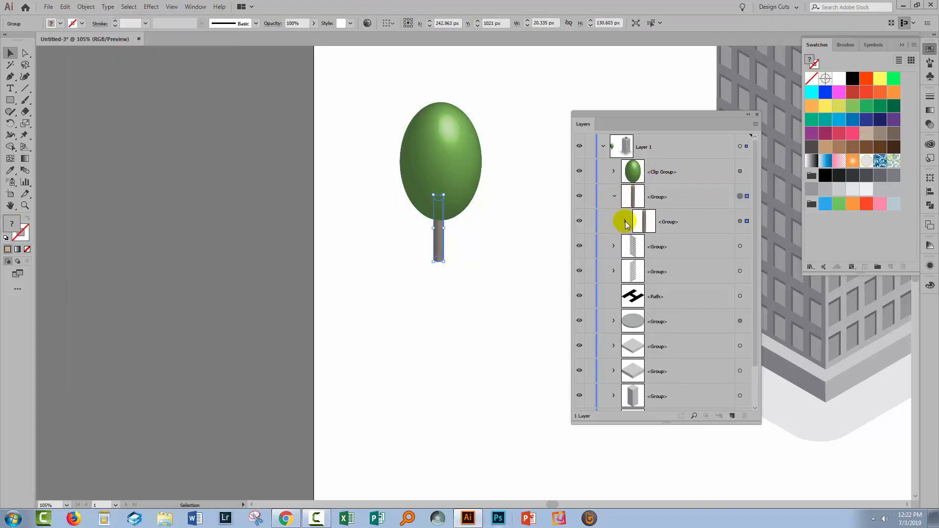
click(626, 222)
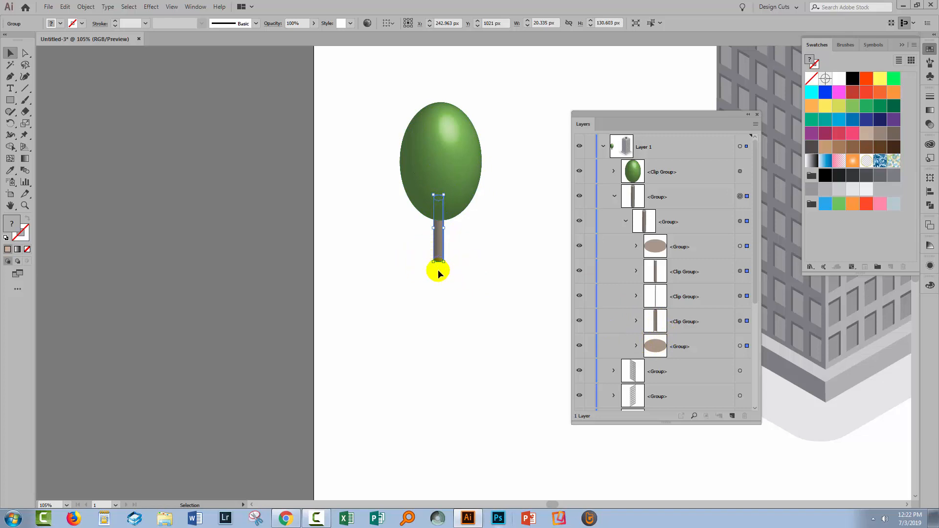
- Identify the lowest ellipse group inside the trunk's nested group and delete it
click(466, 285)
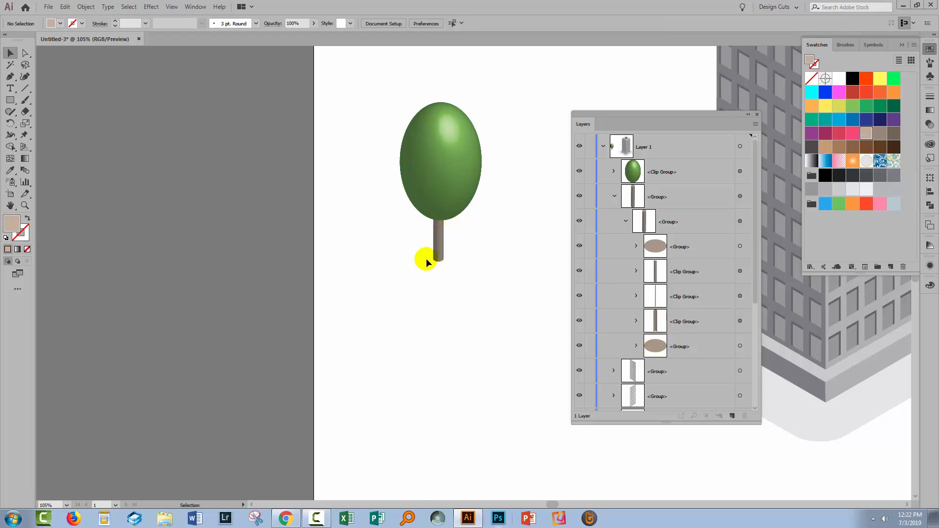
click(678, 345)
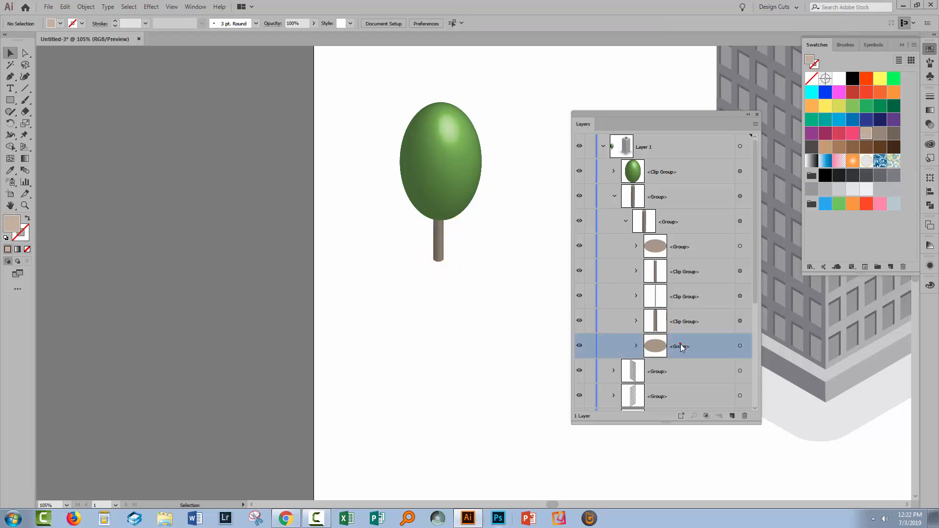
click(739, 347)
click(580, 346)
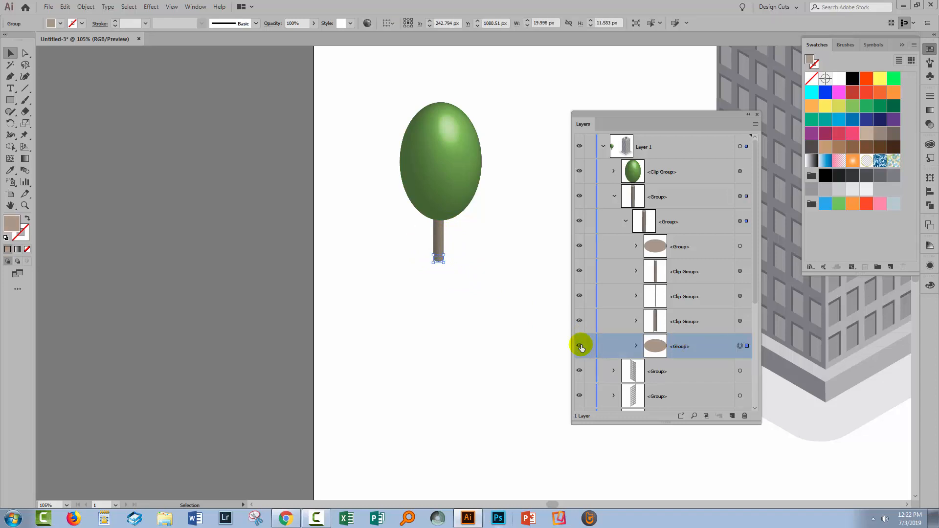
click(580, 346)
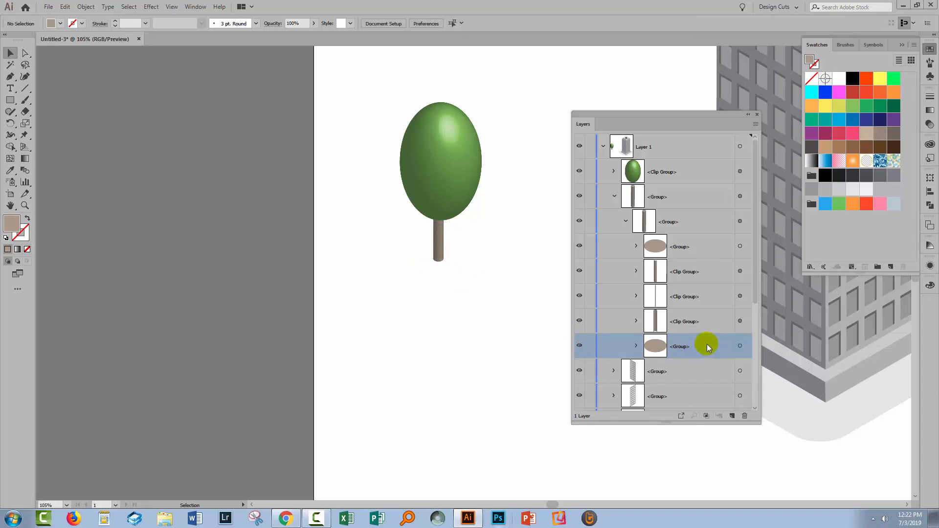
scroll(706, 345, down, 8)
scroll(691, 308, up, 4)
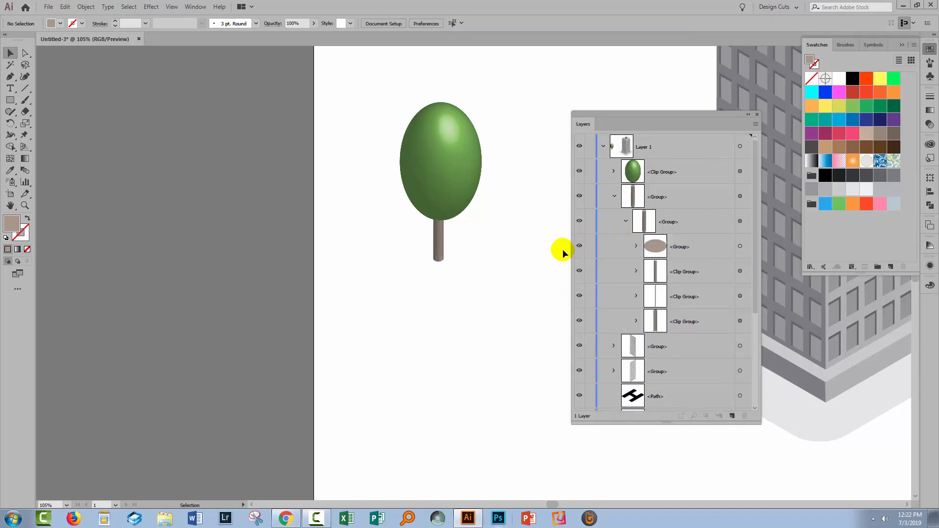
- Collapse the inner trunk group and move it out of its parent group, directly below the foliage clip group in Layer 1
click(625, 222)
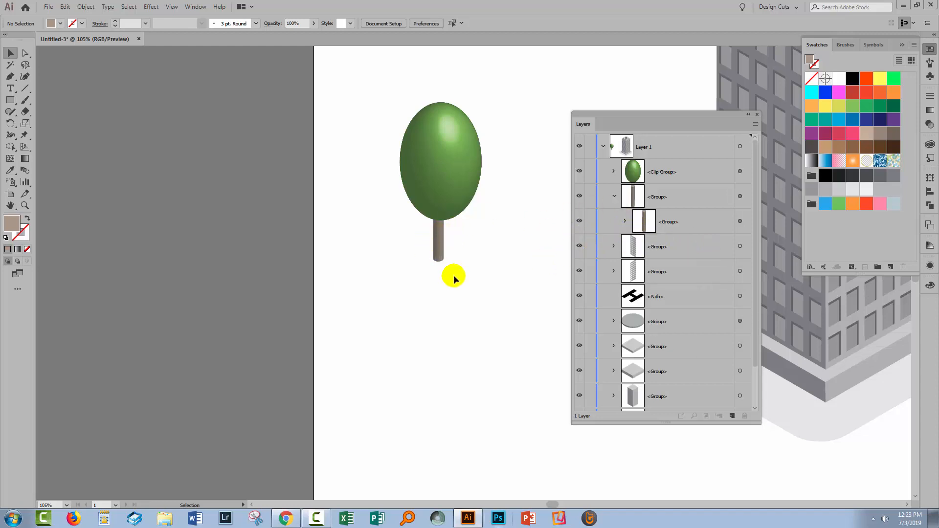
click(674, 223)
drag(674, 224, 668, 182)
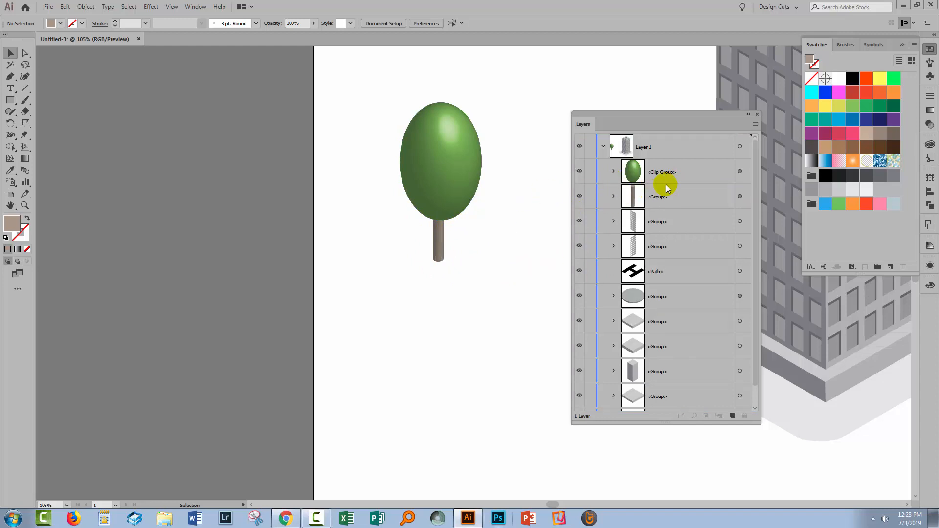
- Align the foliage clip group and the trunk group to each other on their horizontal centers
click(739, 171)
shift+click(739, 196)
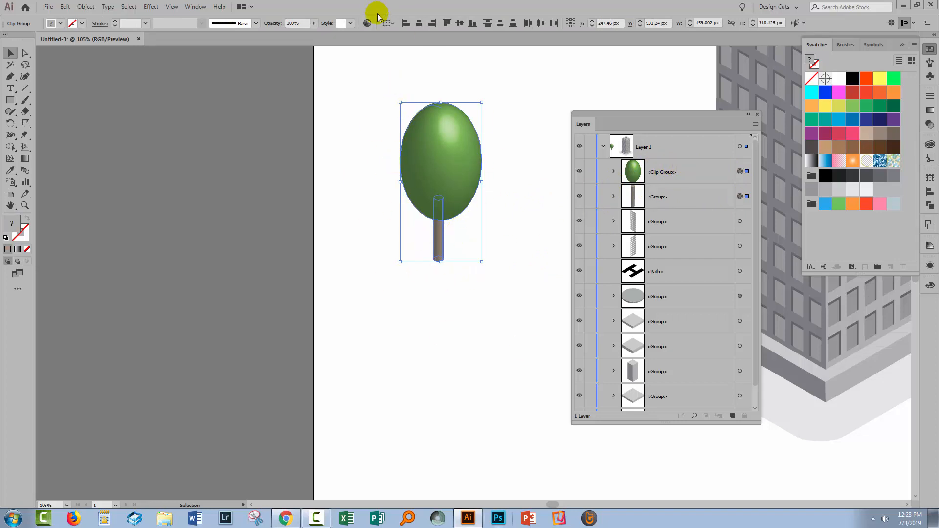
click(390, 23)
click(412, 34)
click(419, 24)
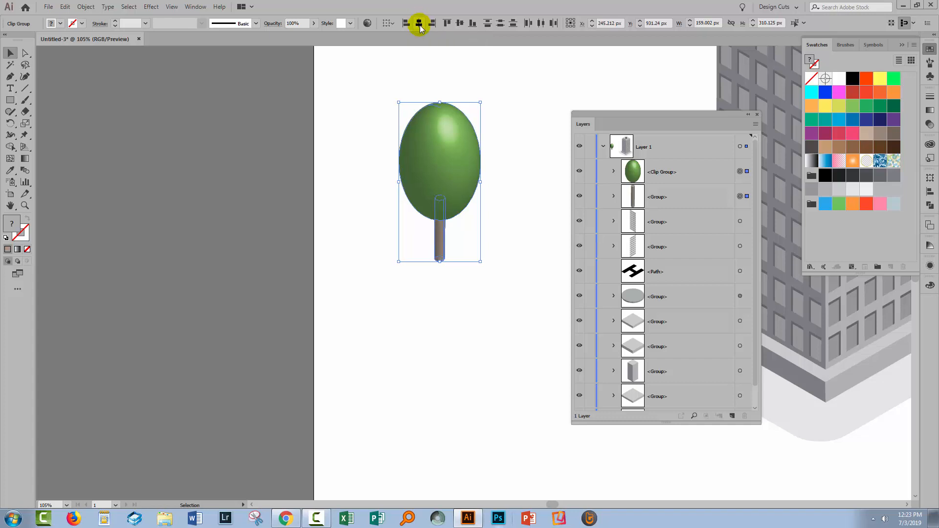
click(457, 295)
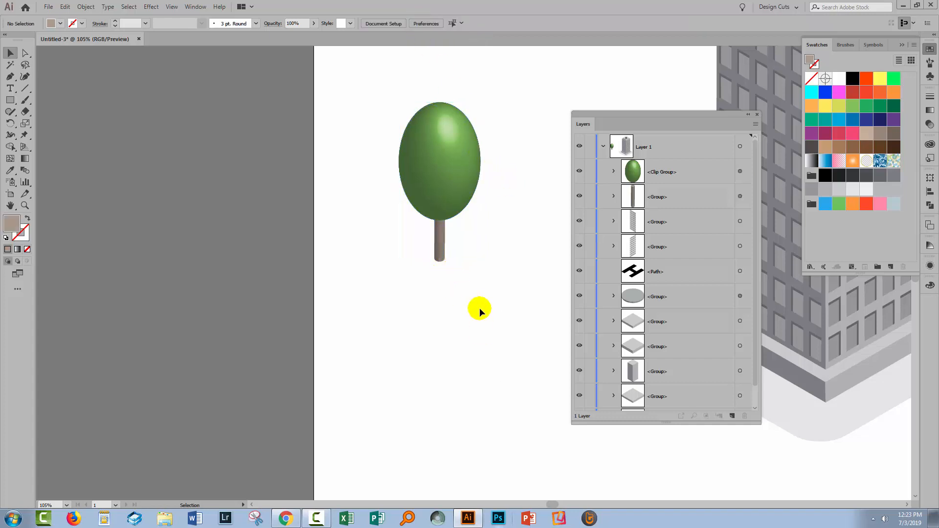
- Group the foliage and the trunk into a single tree object
drag(478, 306, 399, 116)
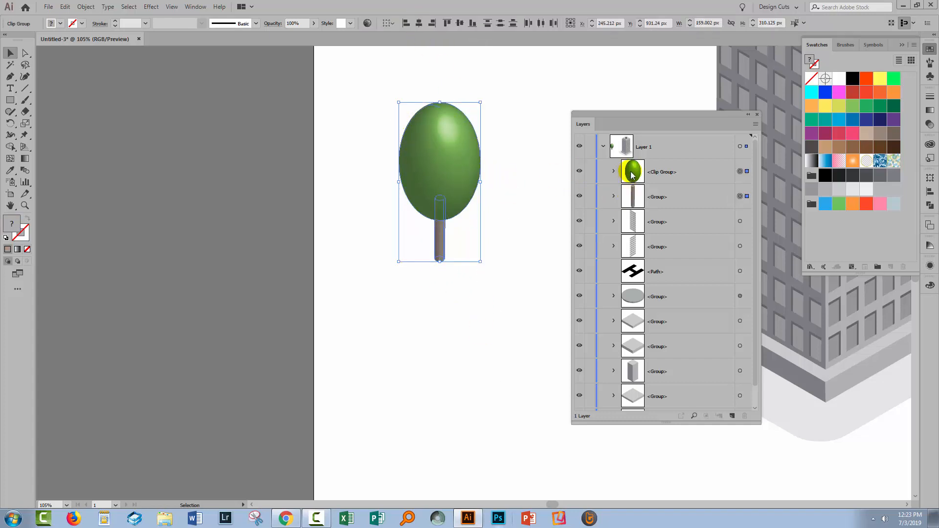
click(84, 7)
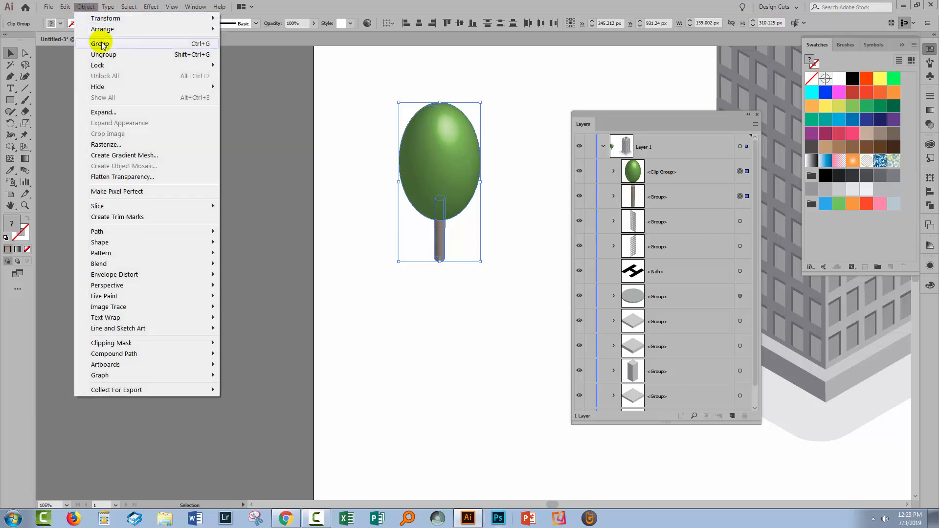
click(99, 39)
click(416, 288)
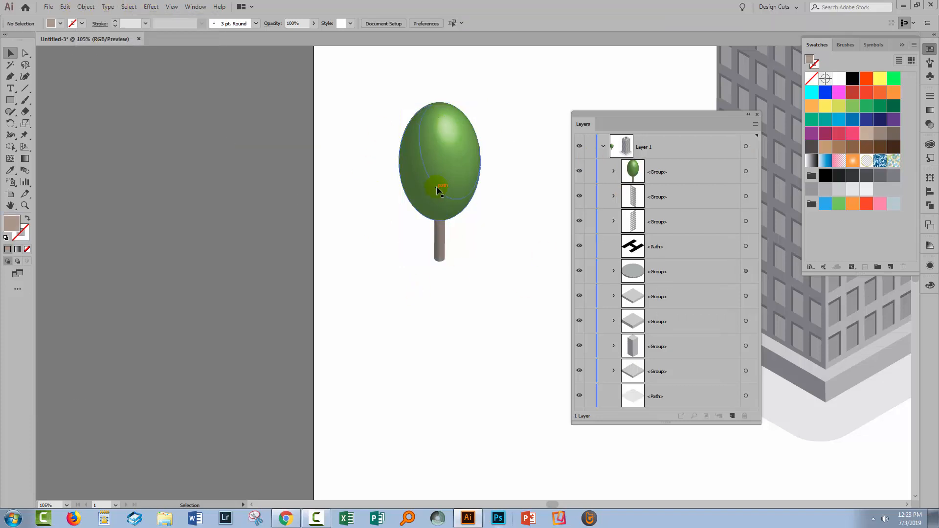
- Scale the tree down to about 90 by 175 px and place it on the ground plate in front of the tower's front corner
drag(688, 119, 202, 130)
drag(434, 153, 673, 247)
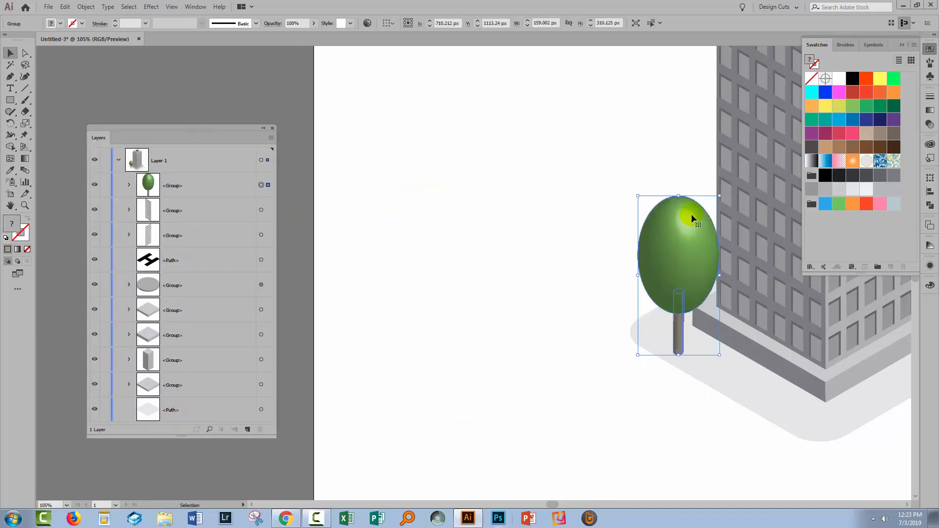
drag(718, 194, 702, 229)
drag(675, 281, 673, 279)
click(603, 324)
scroll(584, 310, right, 3)
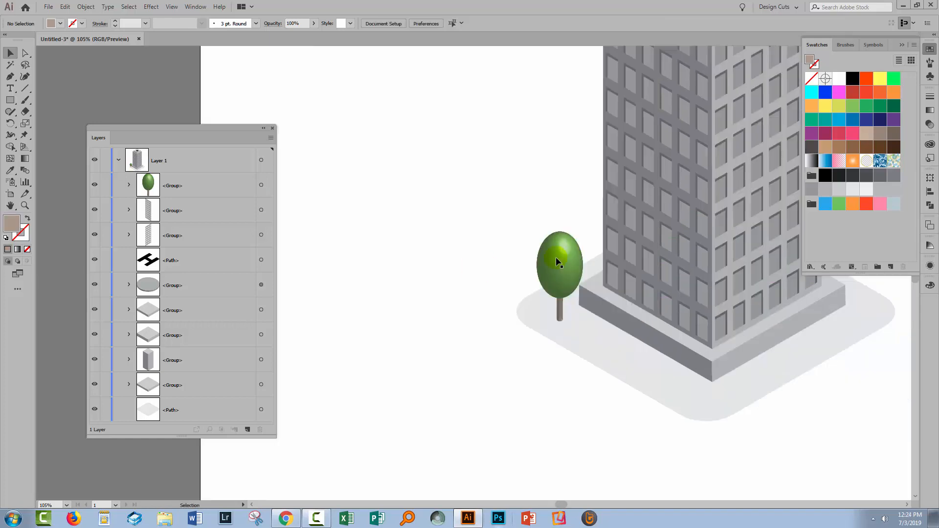
click(552, 254)
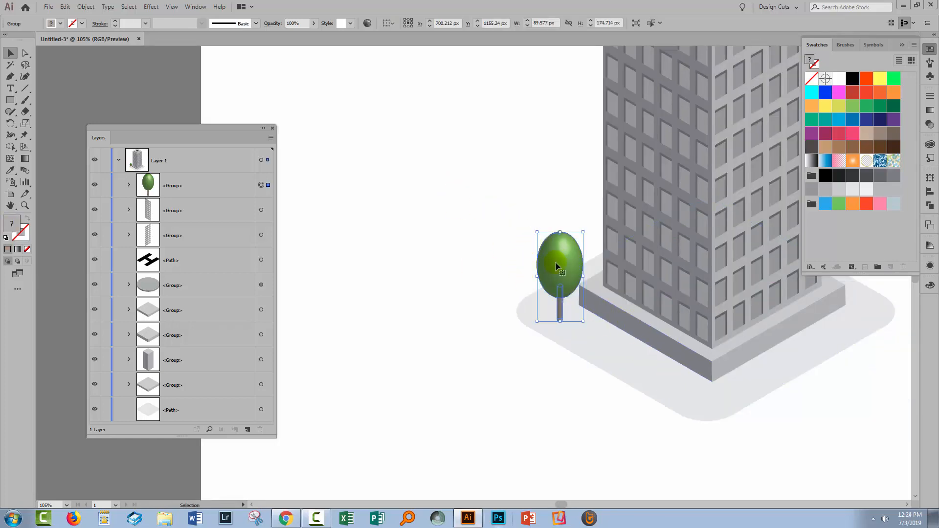
drag(556, 264, 692, 342)
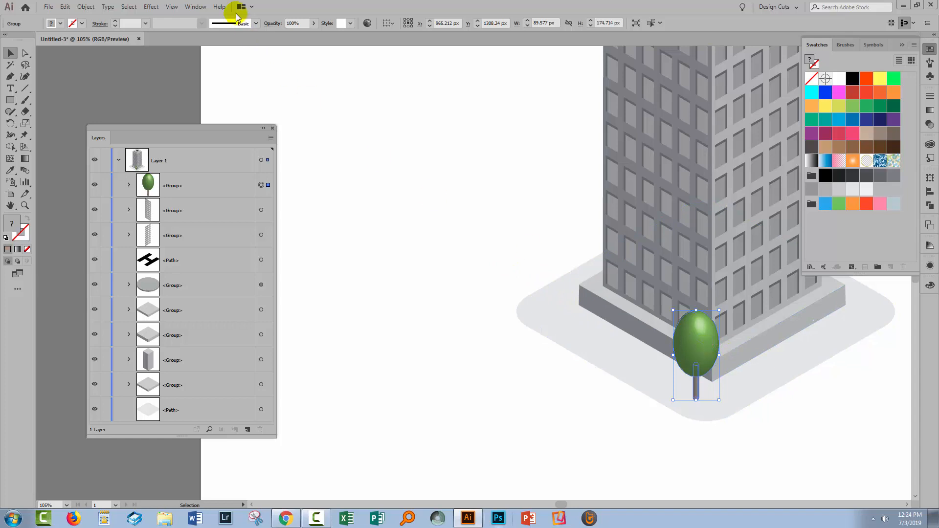
- Start a Distort & Transform Transform effect on the tree with the preview on and 4 copies
click(152, 7)
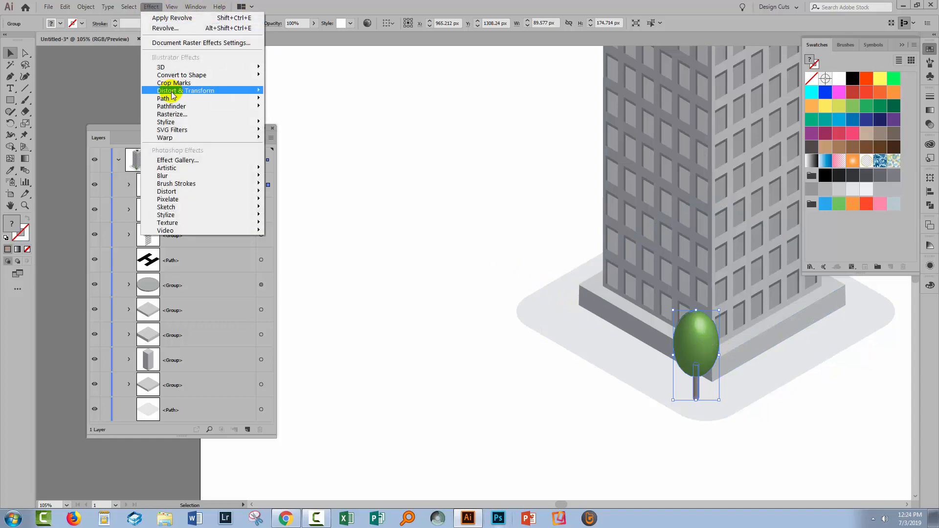
mouse_move(169, 91)
click(91, 124)
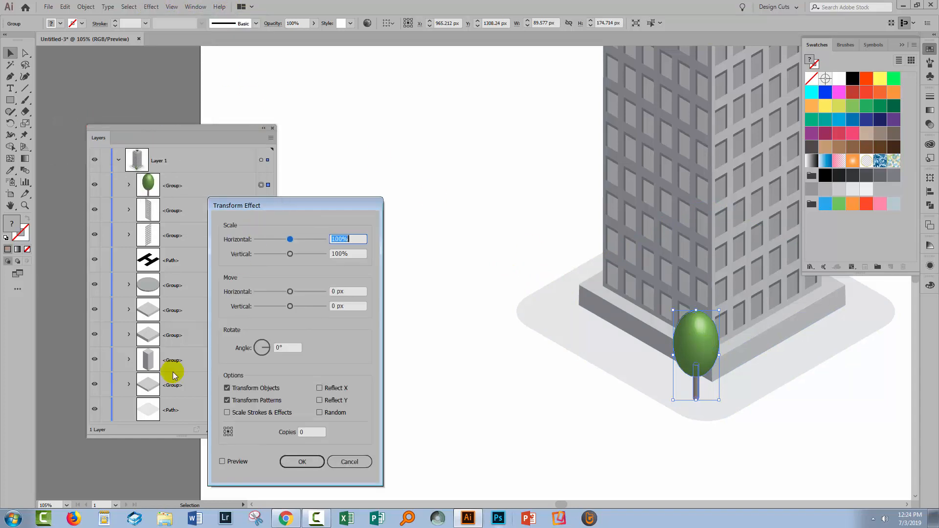
click(222, 462)
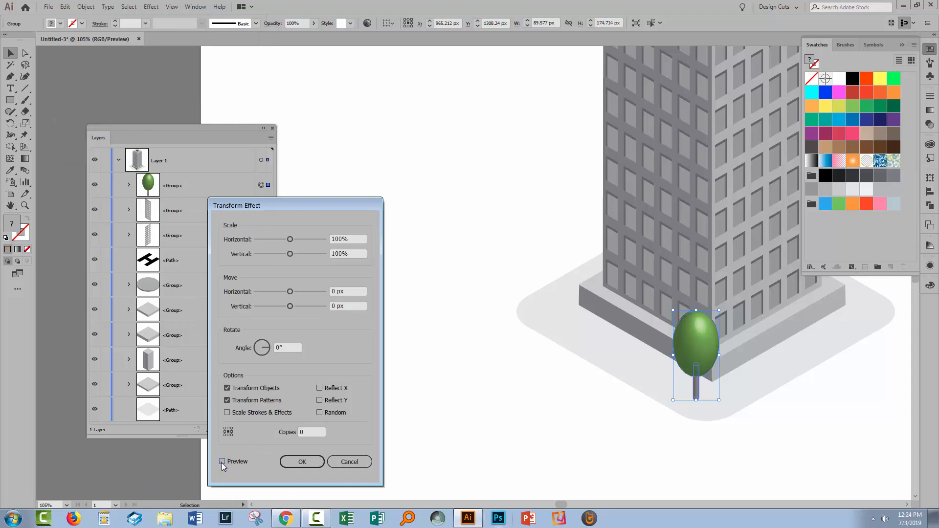
click(322, 433)
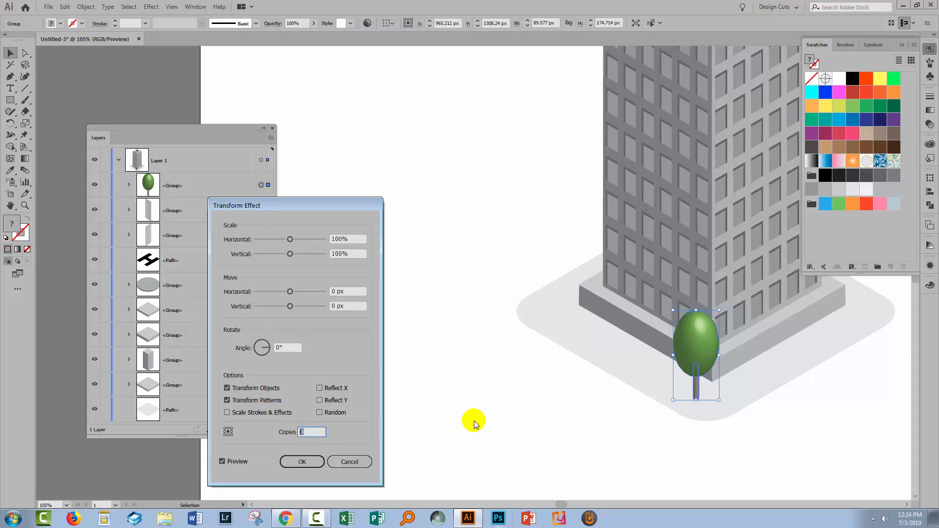
text(4)
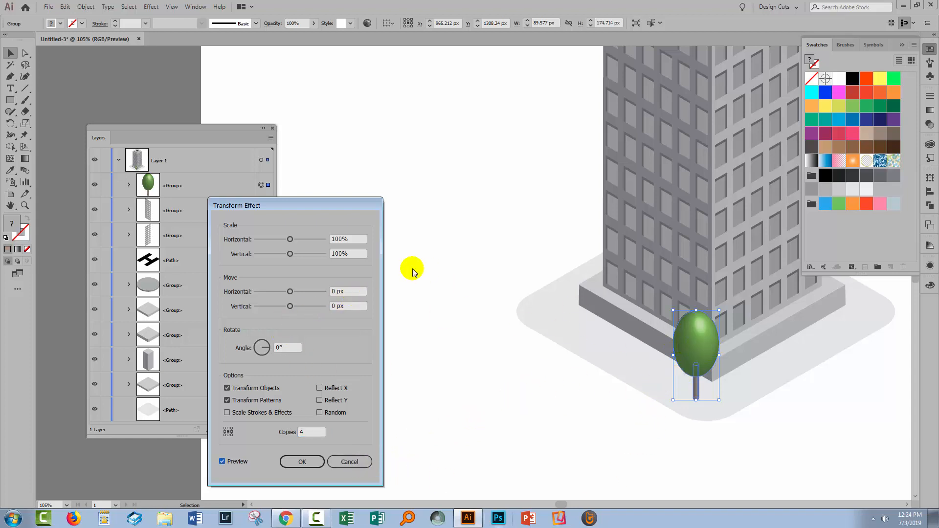
- Set the Transform effect's horizontal move to -80 px to spread out the tree copies
click(337, 291)
click(333, 303)
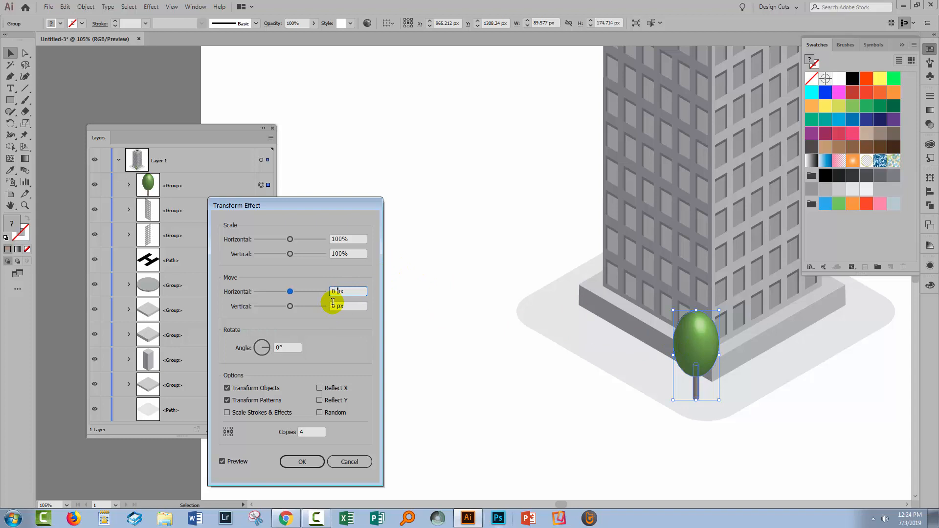
key(shift+Down)
key(shift+Down)
key(shift+Down)
key(shift+Down)
key(shift+Down)
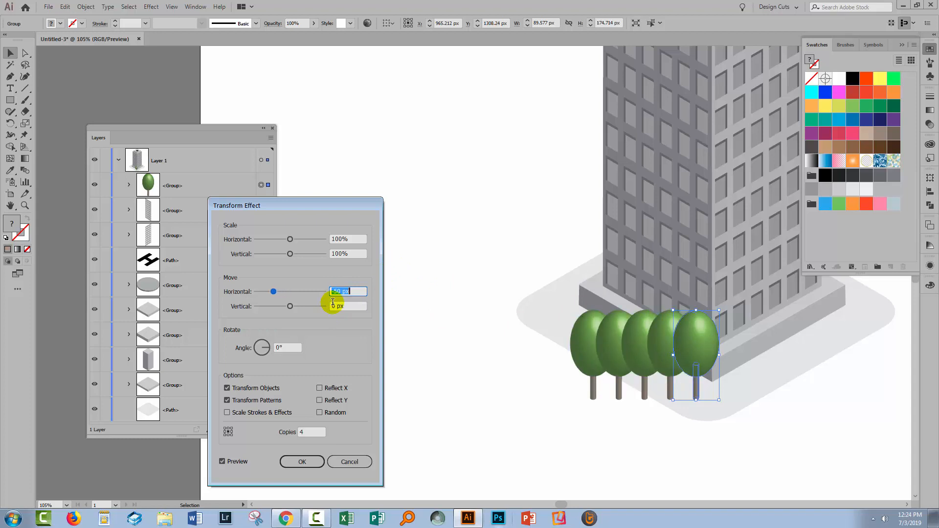
key(shift+Down)
key(shift+Down)
key(shift+Down)
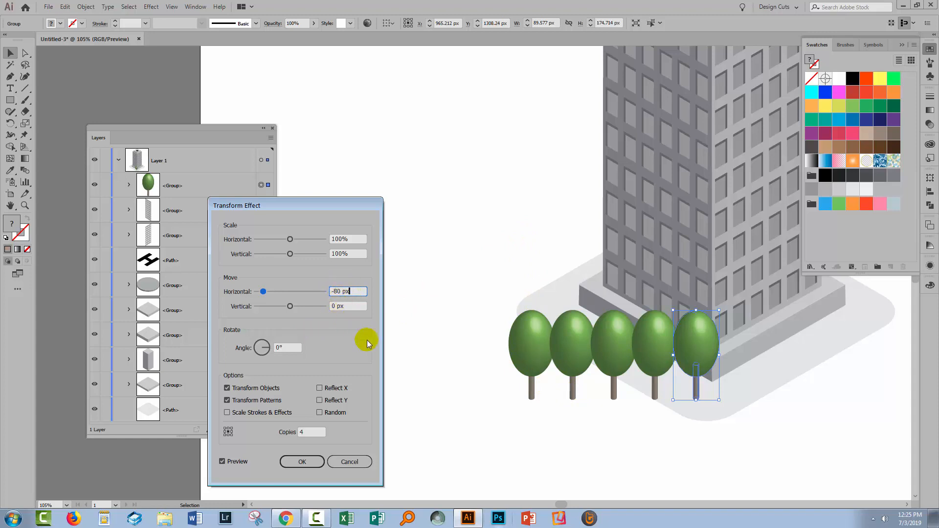
- Switch to the right-triangle trigonometry calculator in Chrome, reset it and calculate with angle B 60 and side b 80
click(285, 520)
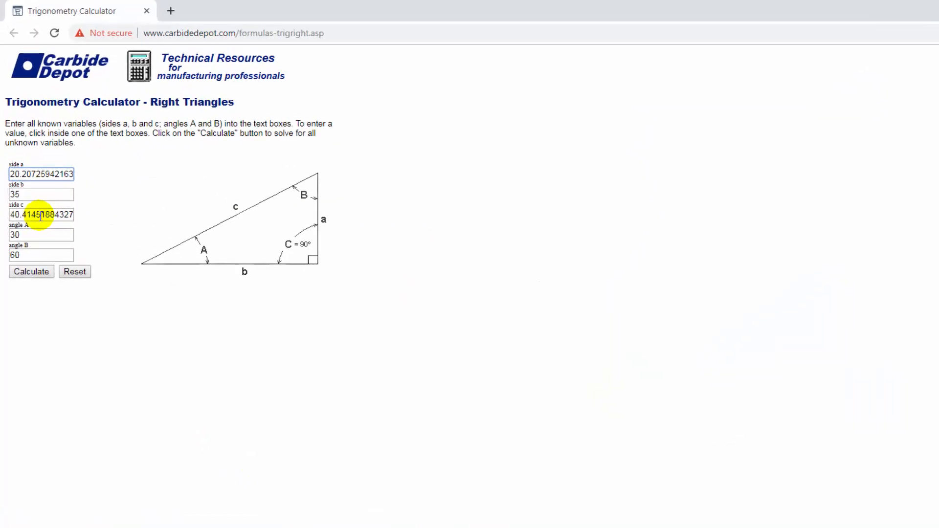
click(104, 375)
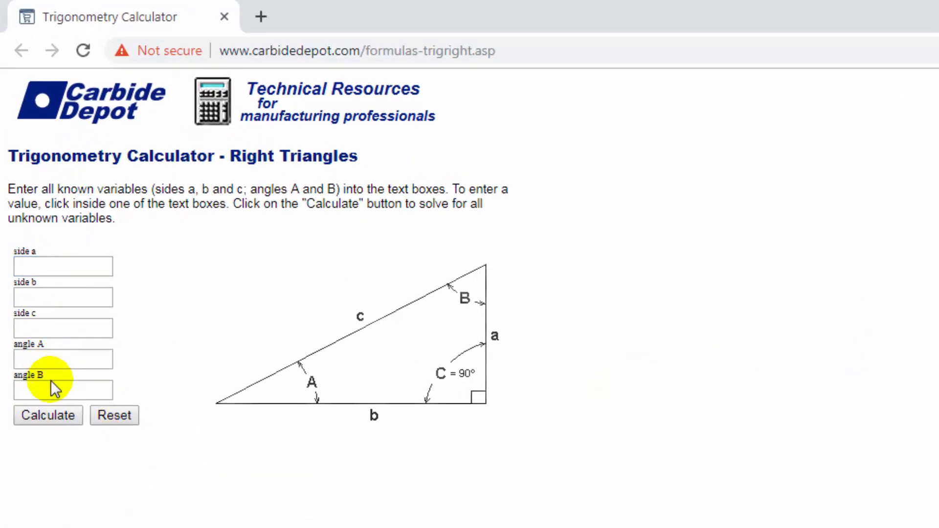
click(57, 389)
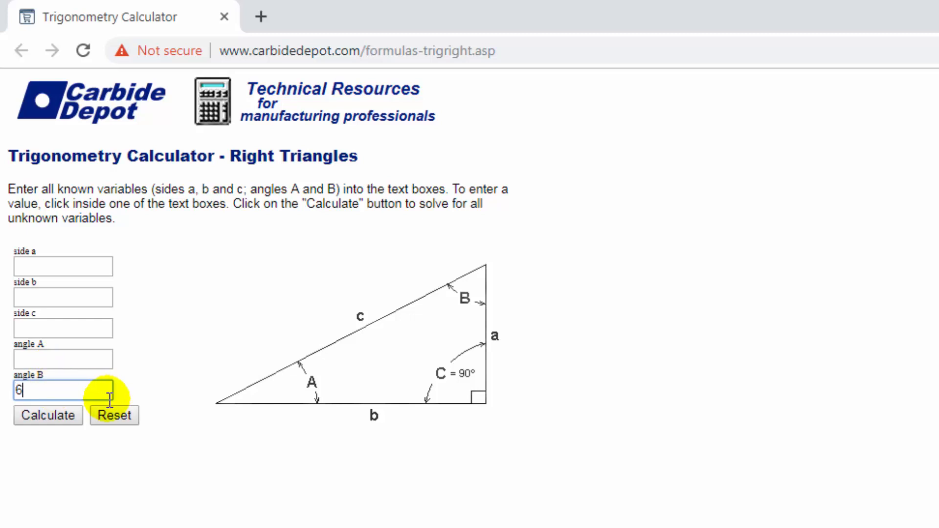
click(64, 294)
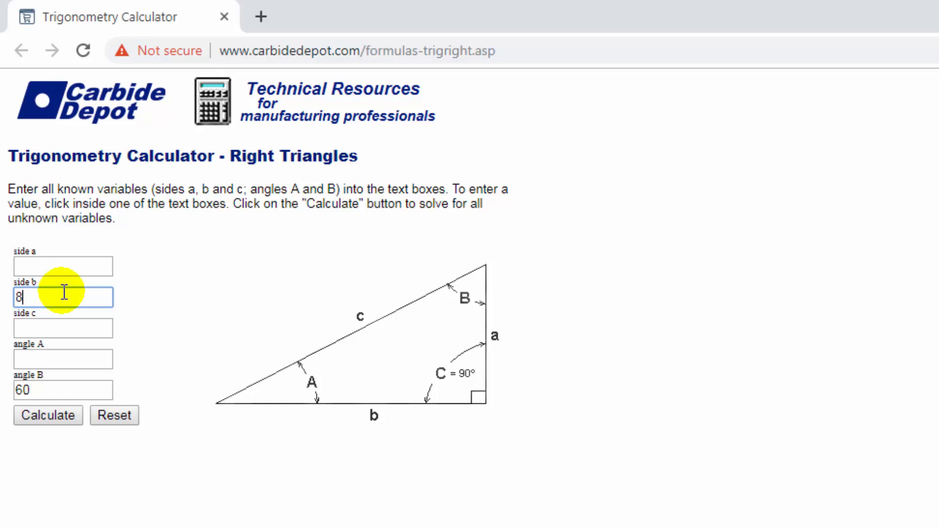
click(46, 414)
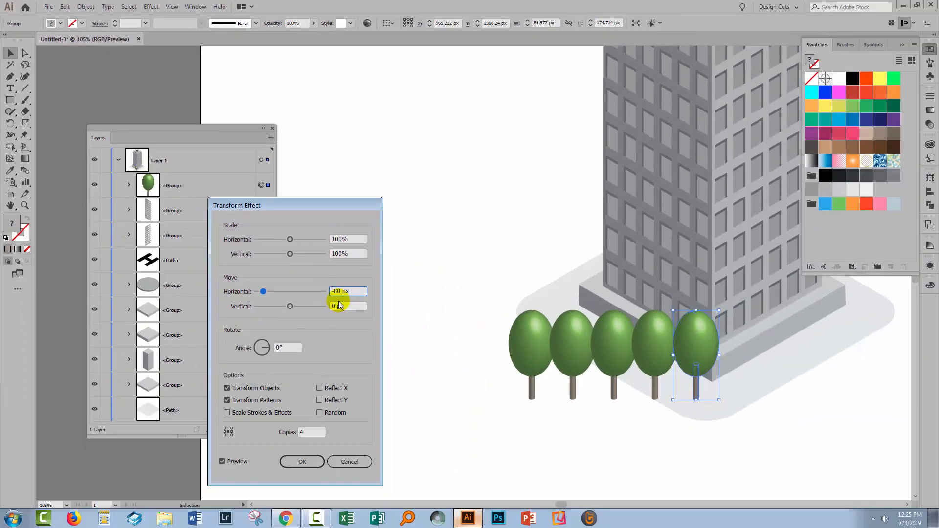
- Switch back to Illustrator and set the Transform effect's vertical move to -46.19 px so the tree row follows the plate's edge
drag(342, 306, 320, 307)
text(46)
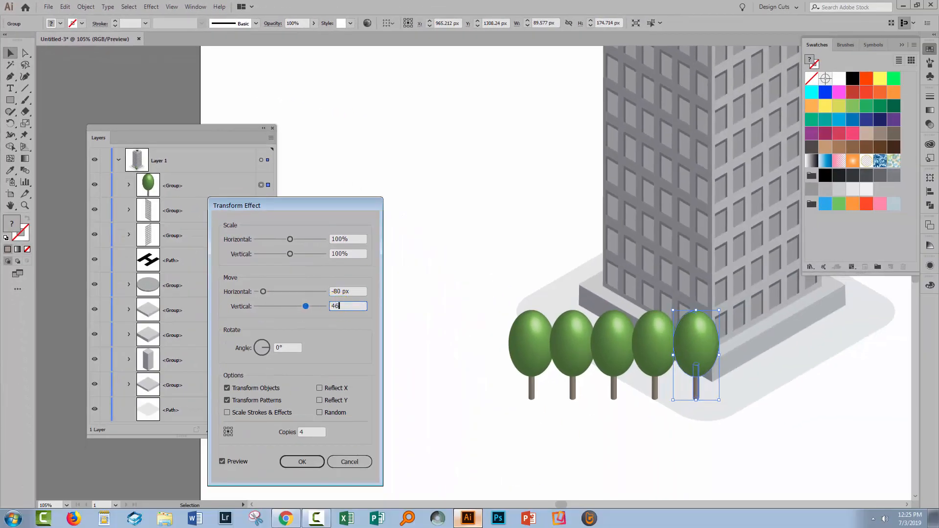
text(.19)
key(Tab)
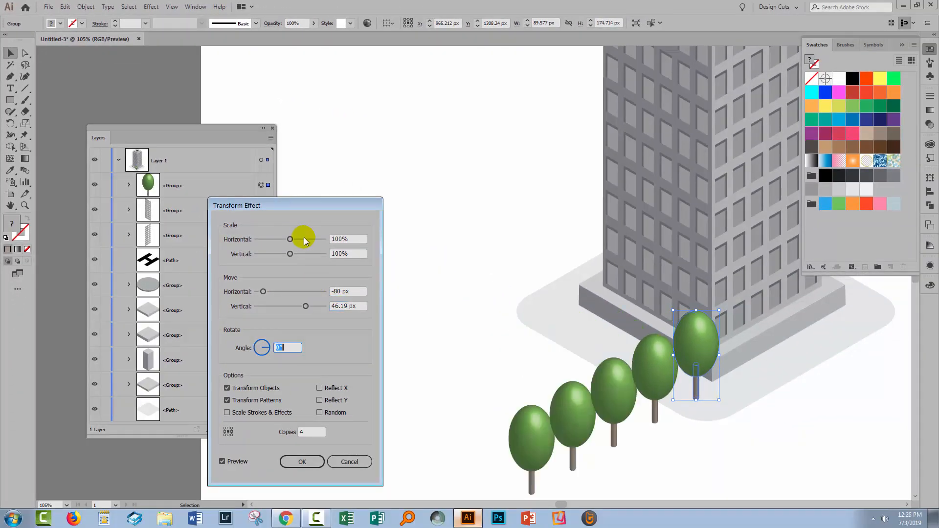
click(331, 306)
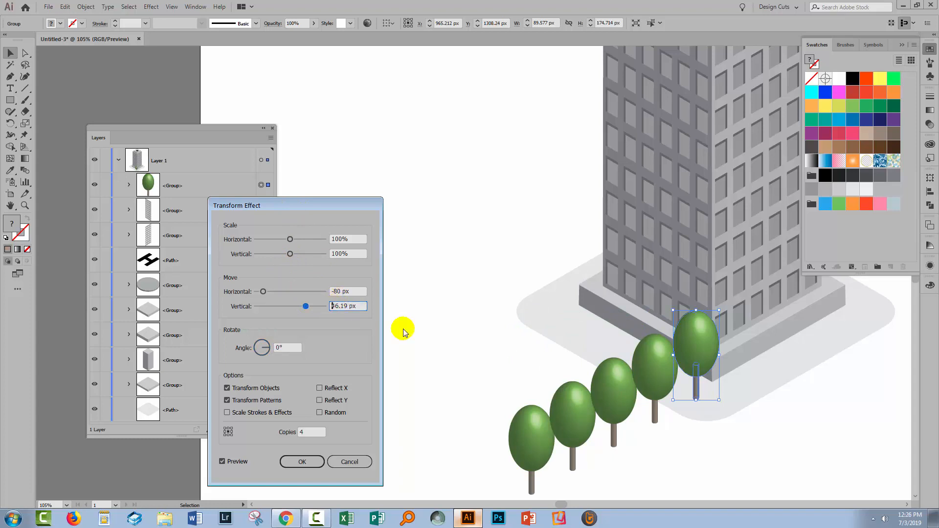
text(-)
key(Tab)
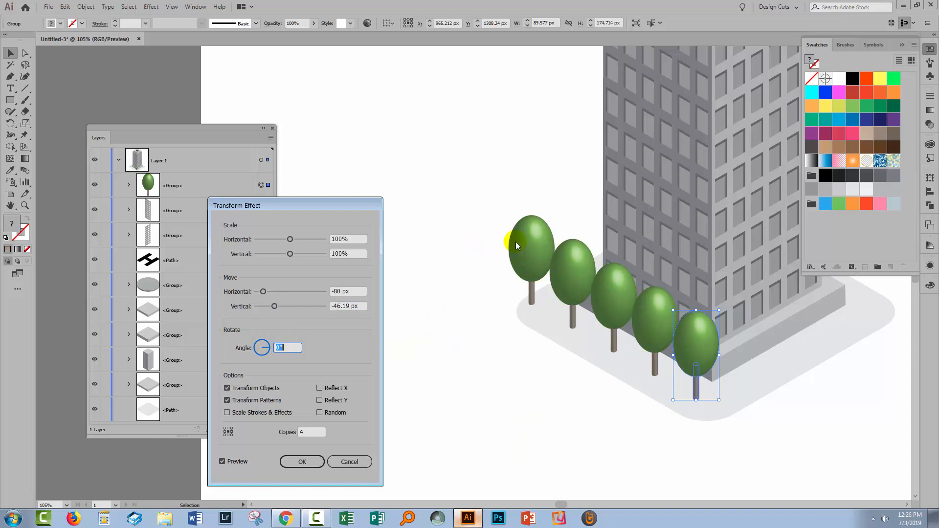
- Set the Transform effect's horizontal move to -70 px to tighten the spacing between the tree copies
double_click(357, 291)
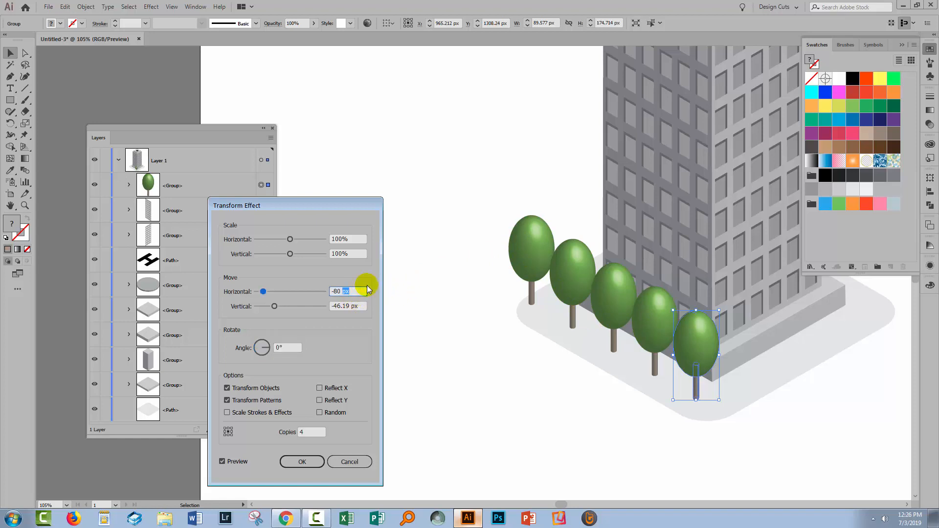
key(Down)
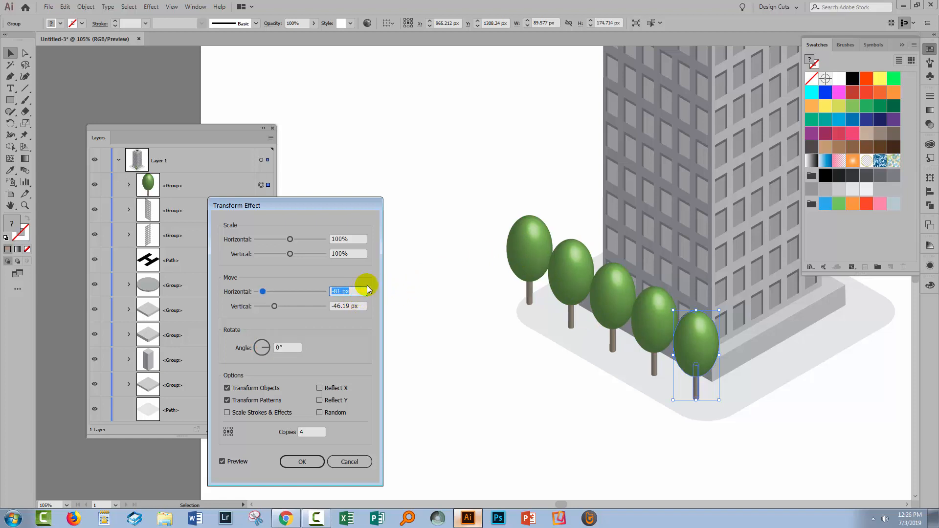
key(Up)
key(Up)
key(Up)
key(Up)
key(Up)
key(Up)
key(Up)
key(Up)
key(Up)
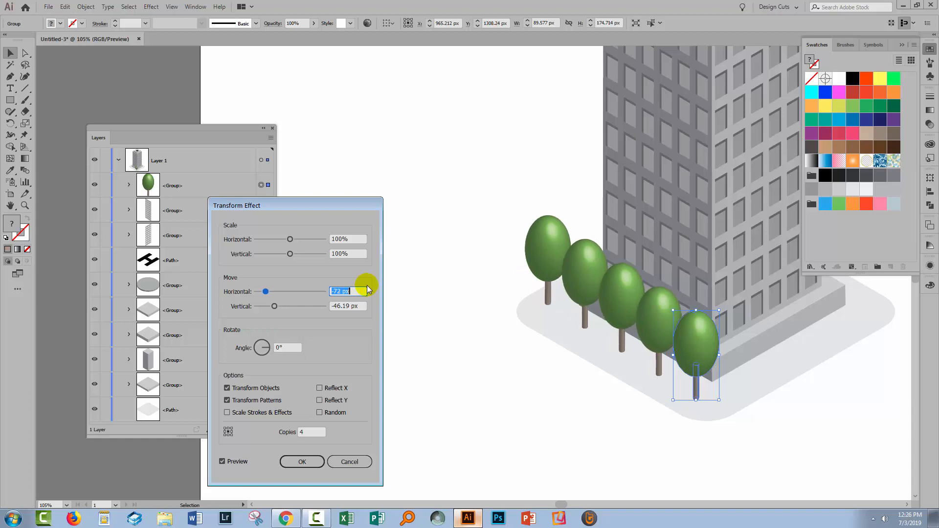
key(Up)
key(Up)
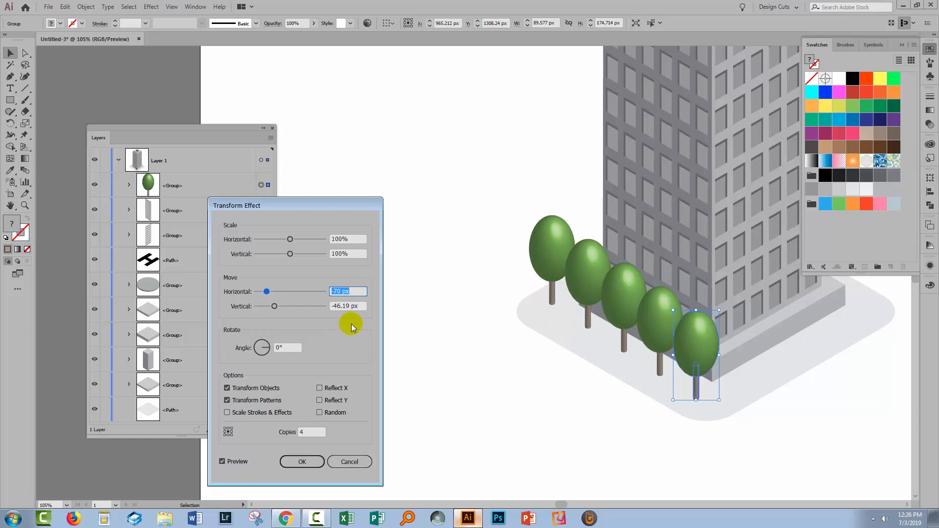
click(345, 304)
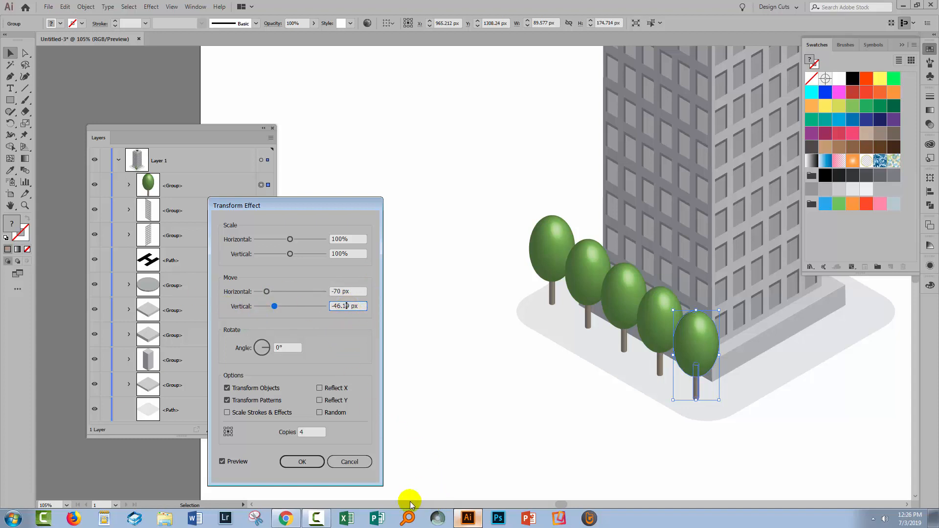
- Switch to the right-triangle calculator in Chrome, reset it and calculate with side b 70 and angle B 60
click(286, 520)
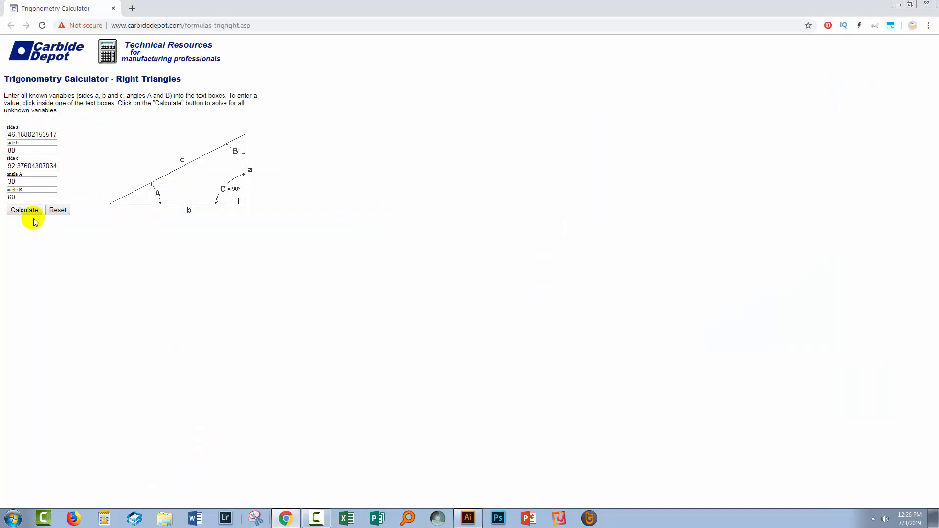
click(58, 210)
click(24, 151)
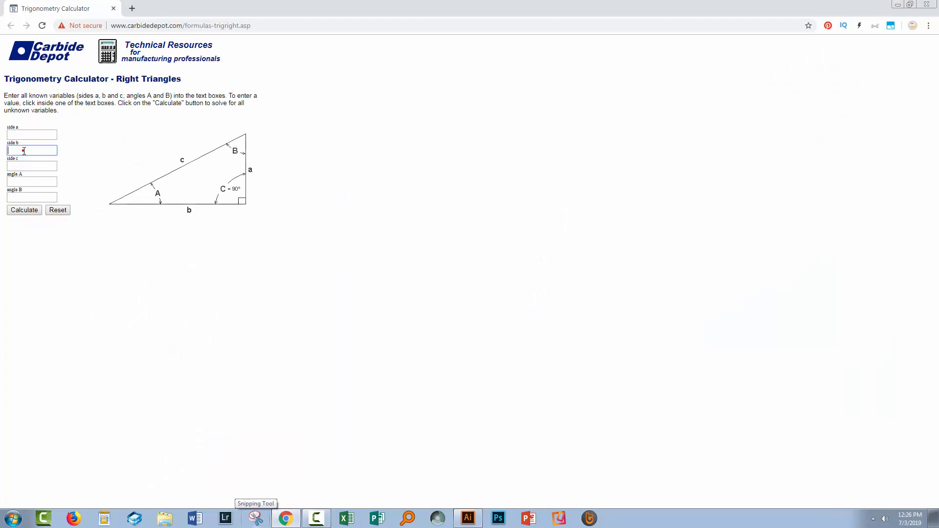
click(34, 197)
text(6)
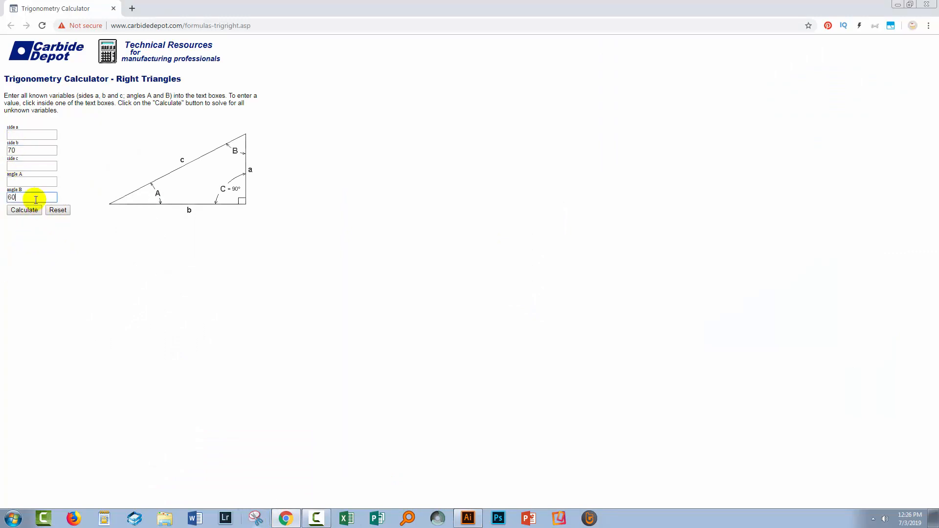
text(0)
click(17, 210)
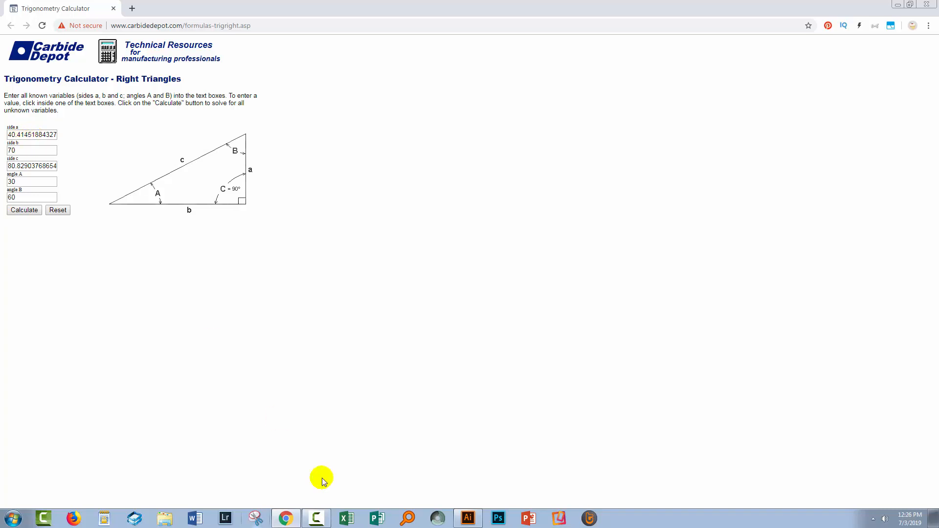
- Switch back to Illustrator, set the Transform effect's vertical move to -40.41 px and apply the effect, leaving the tree deselected
click(468, 518)
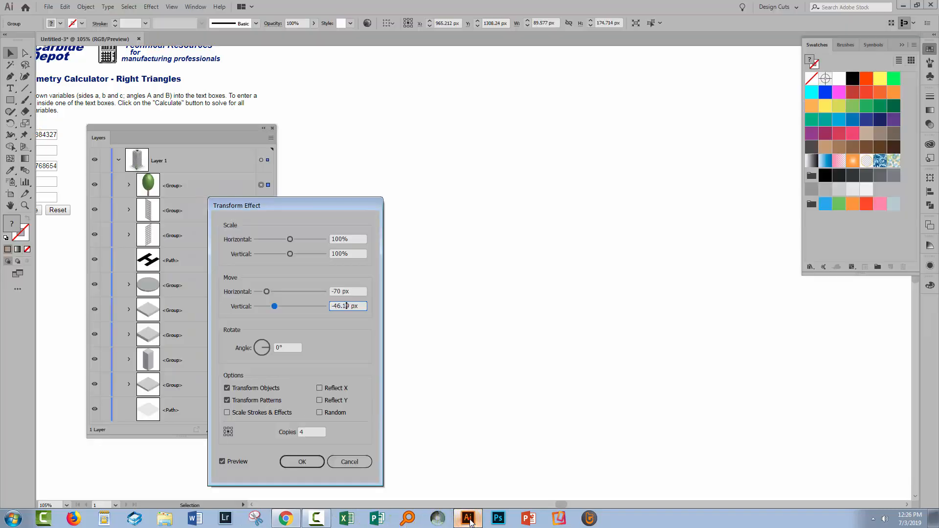
double_click(339, 305)
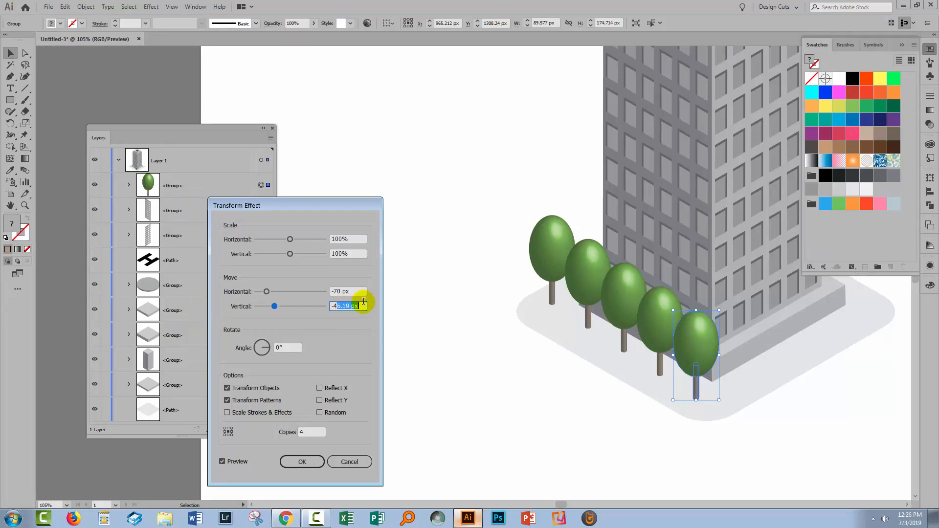
text(-40.41)
key(Tab)
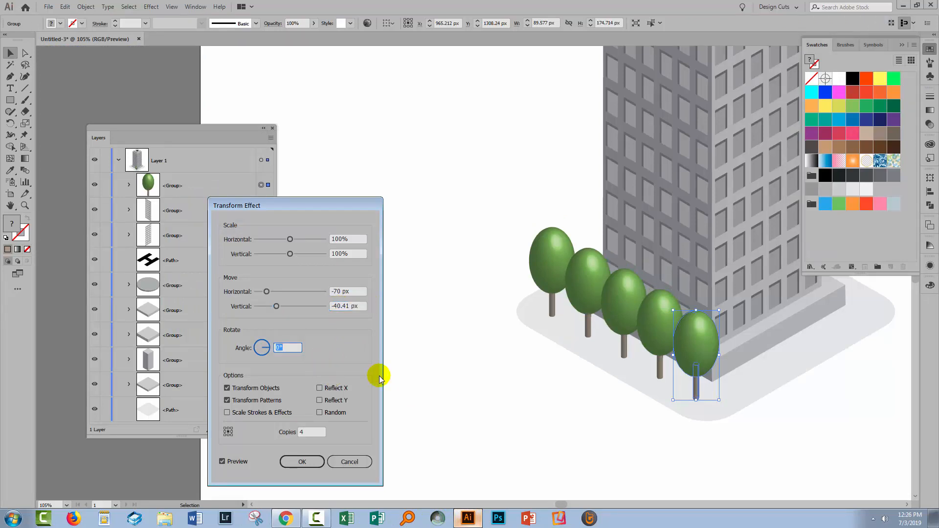
click(298, 461)
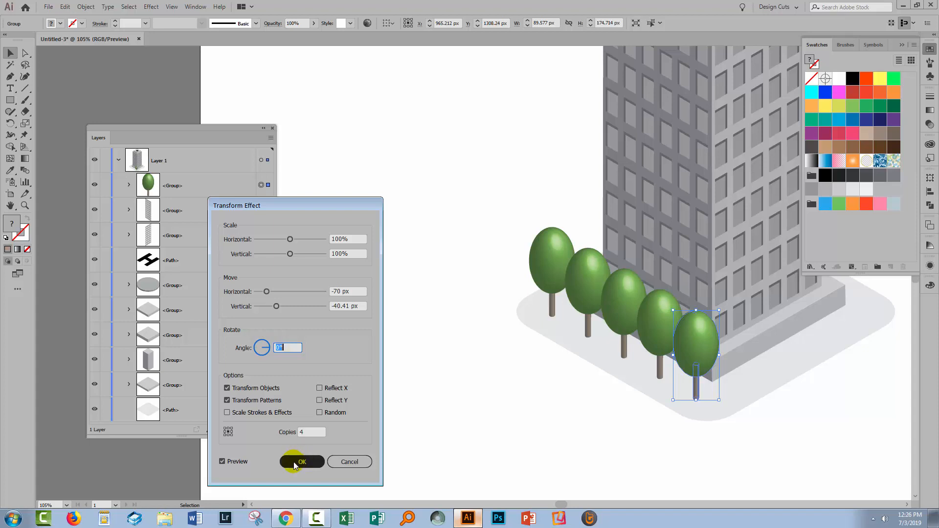
click(296, 462)
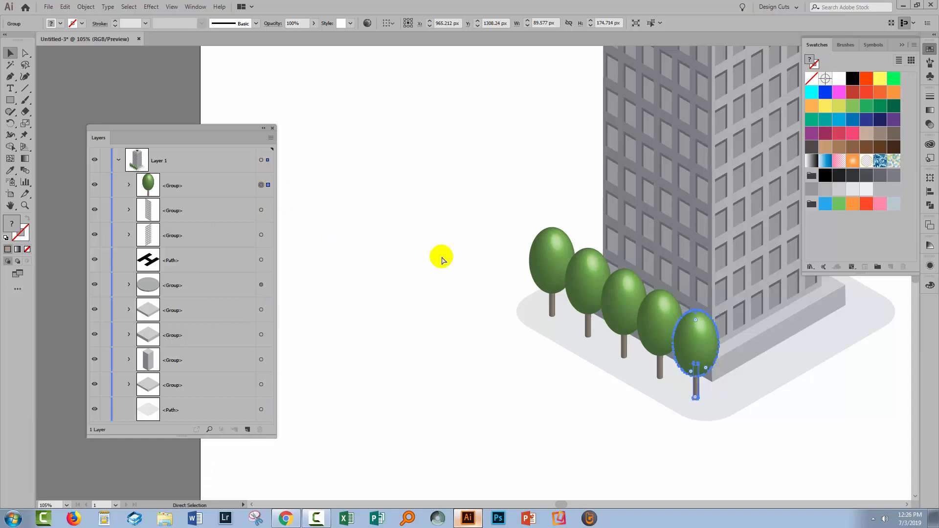
key(ctrl+0)
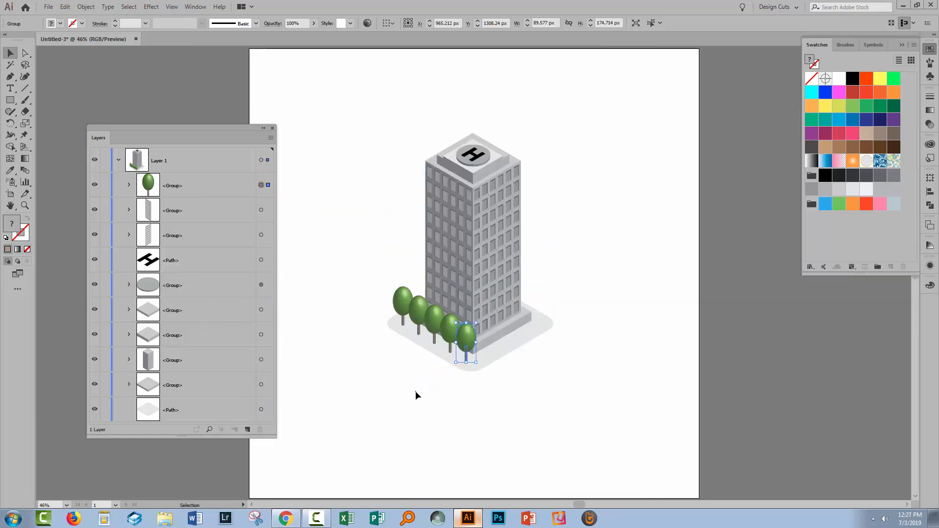
click(421, 377)
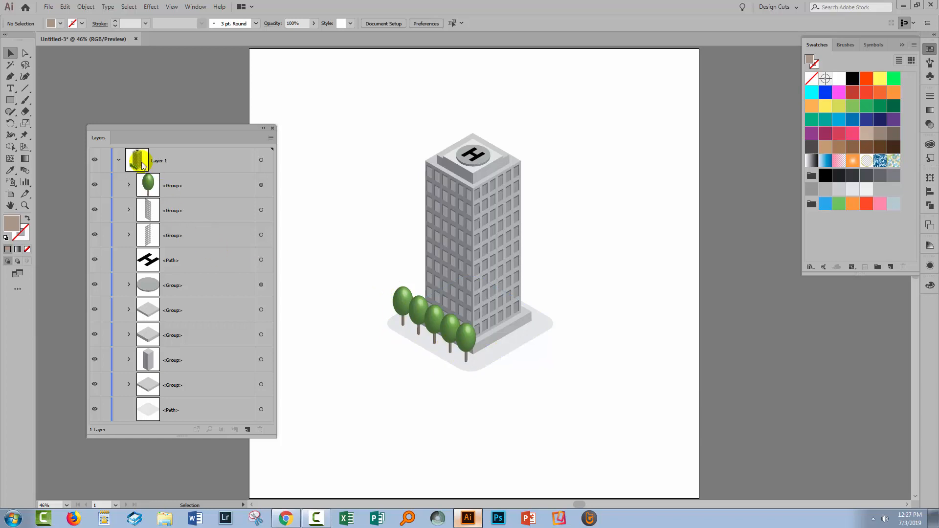
- Select the tree group and switch its Transform effect off and on again to check the live copies
click(250, 184)
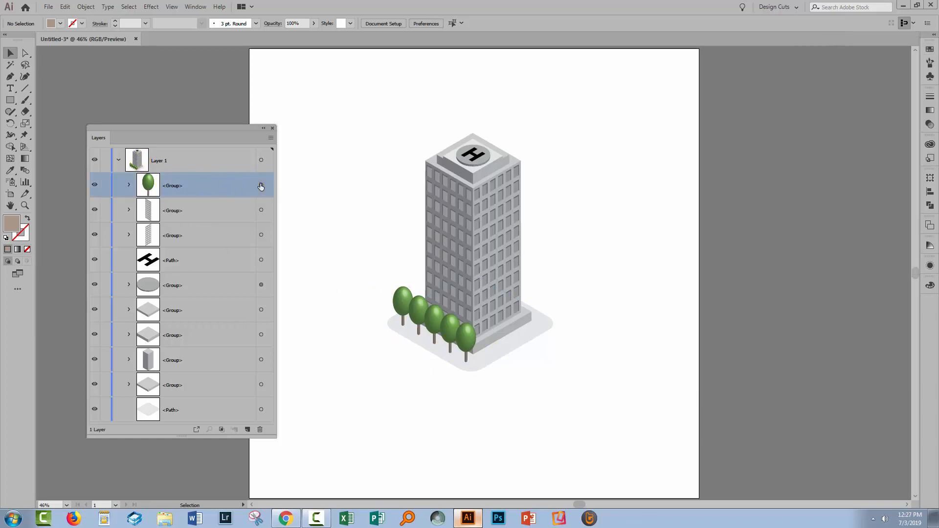
click(260, 185)
click(927, 269)
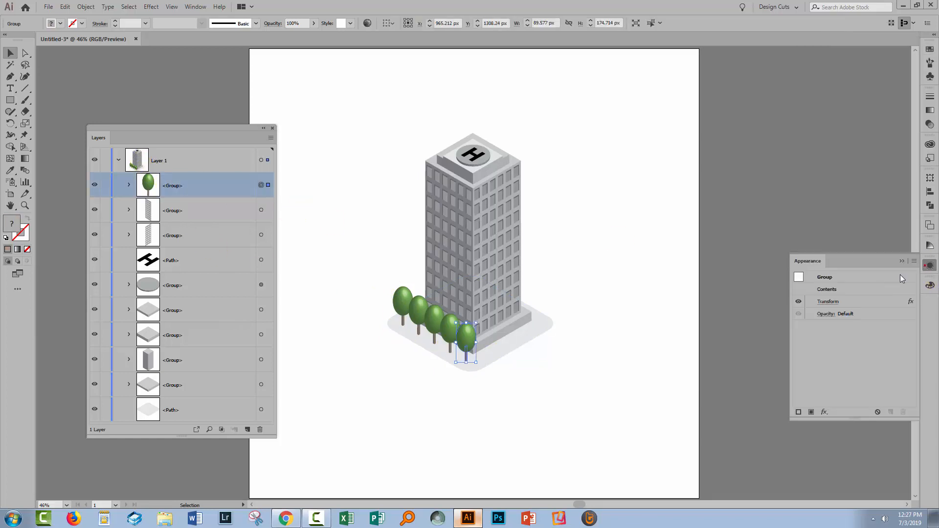
click(798, 301)
click(798, 301)
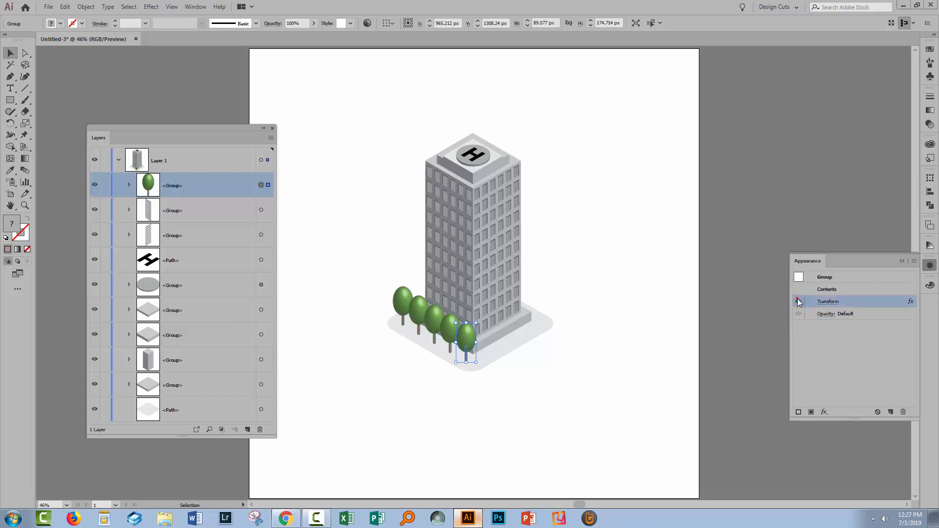
- Expand the tree group's appearance into separate tree objects and inspect the resulting subgroups
click(86, 7)
click(120, 123)
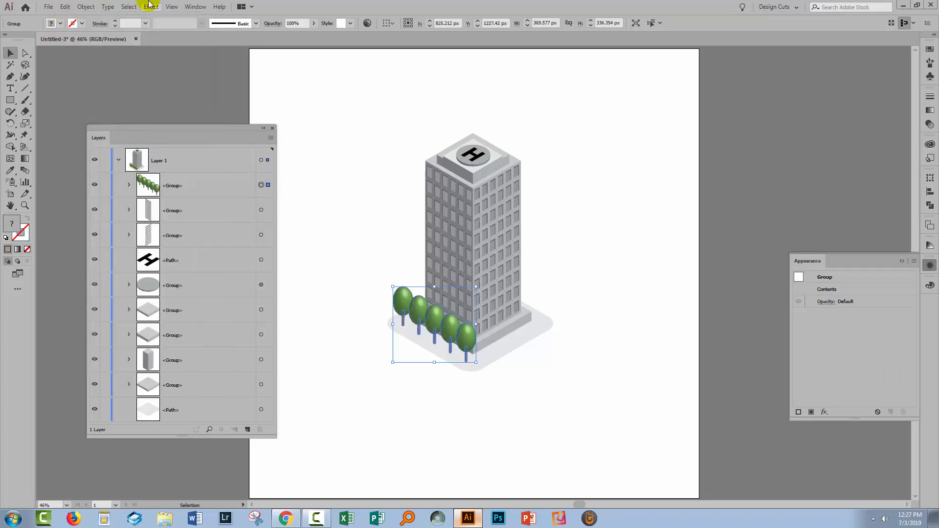
click(129, 185)
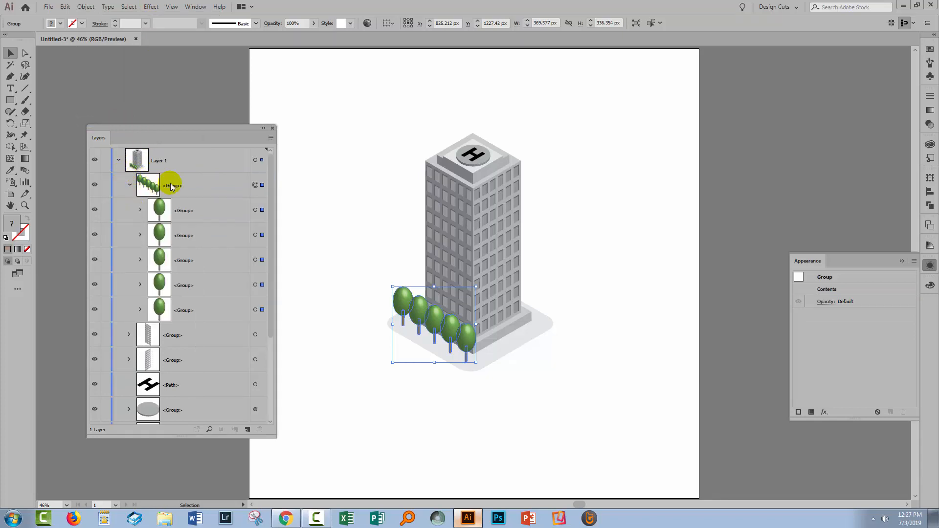
click(130, 187)
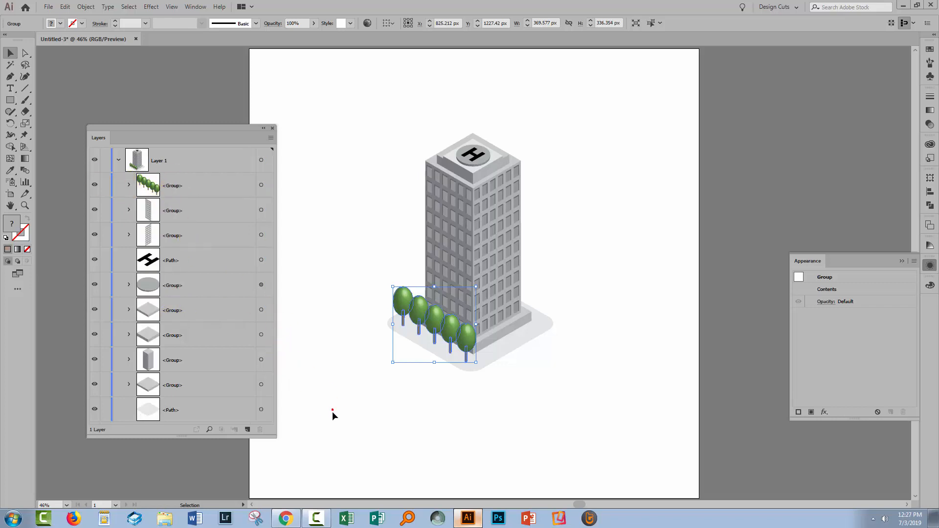
- Deselect the tree row and put away the Layers and Appearance panels to show the whole artwork
click(332, 428)
click(272, 128)
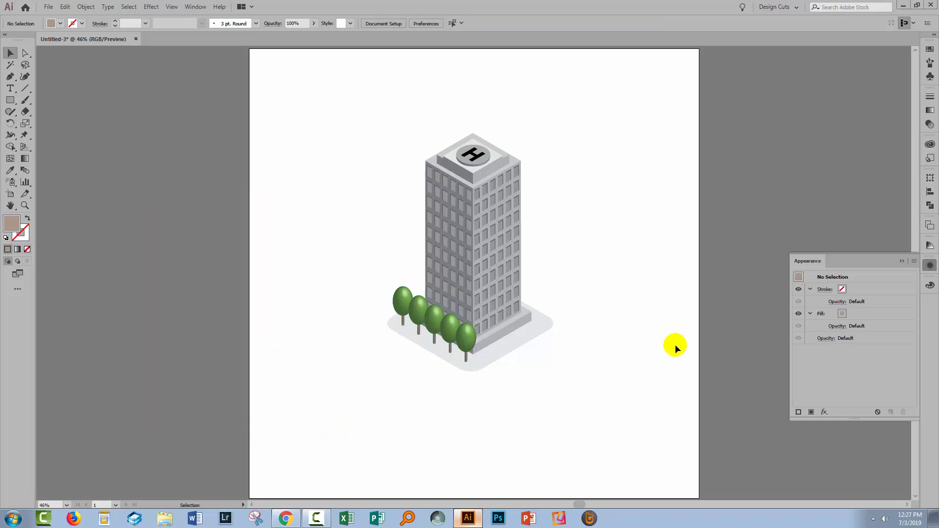
click(901, 261)
click(650, 449)
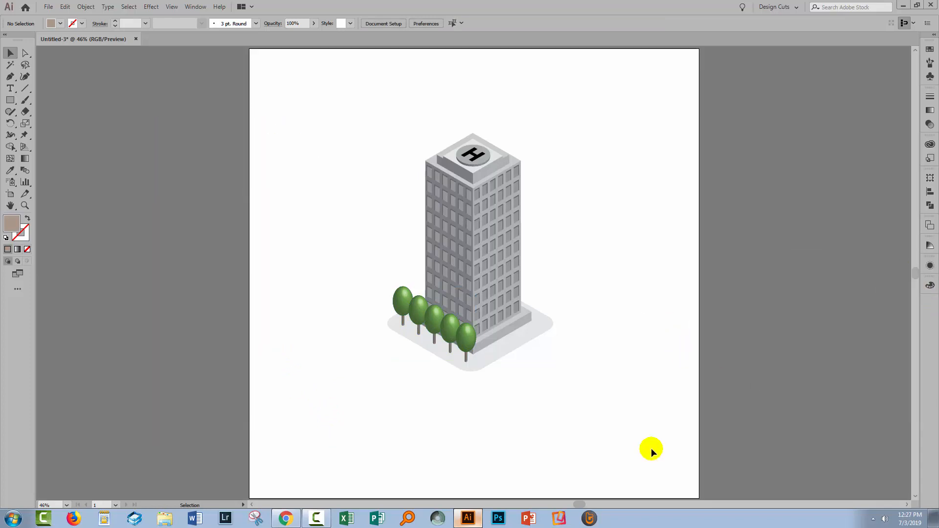